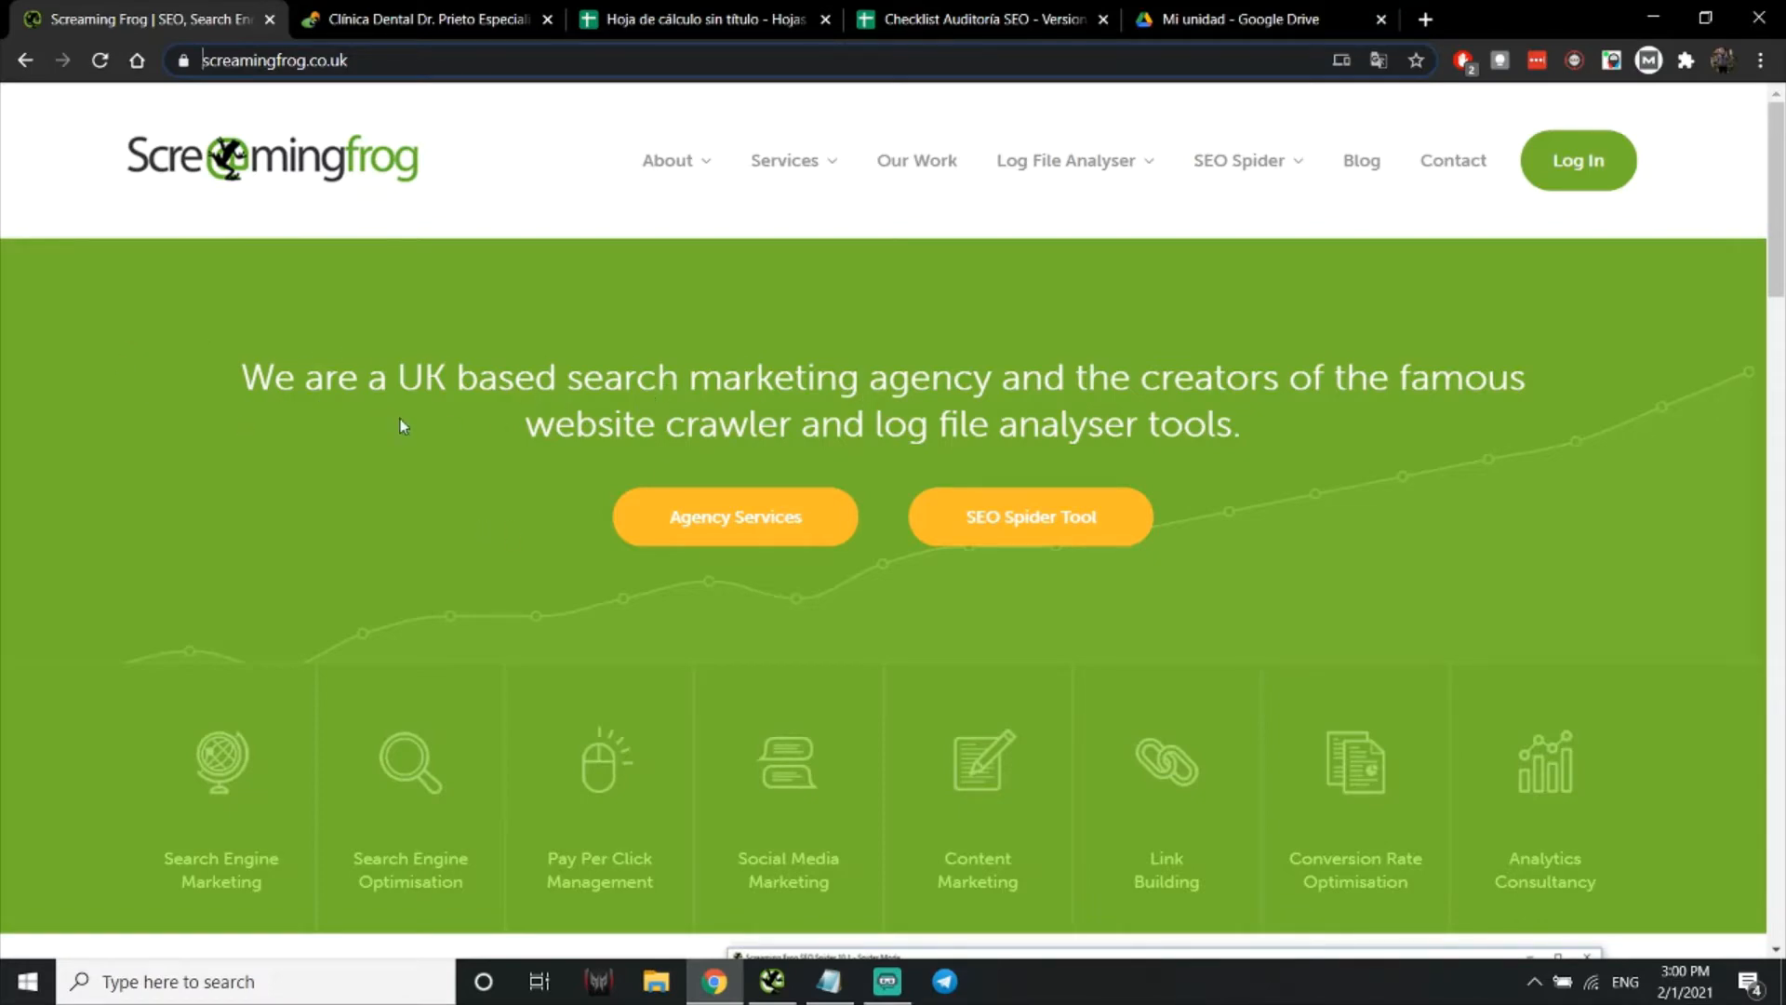
Start downloading the Windows version of the SEO Spider Tool from the Screaming Frog website
scroll(272, 482, "down", 8)
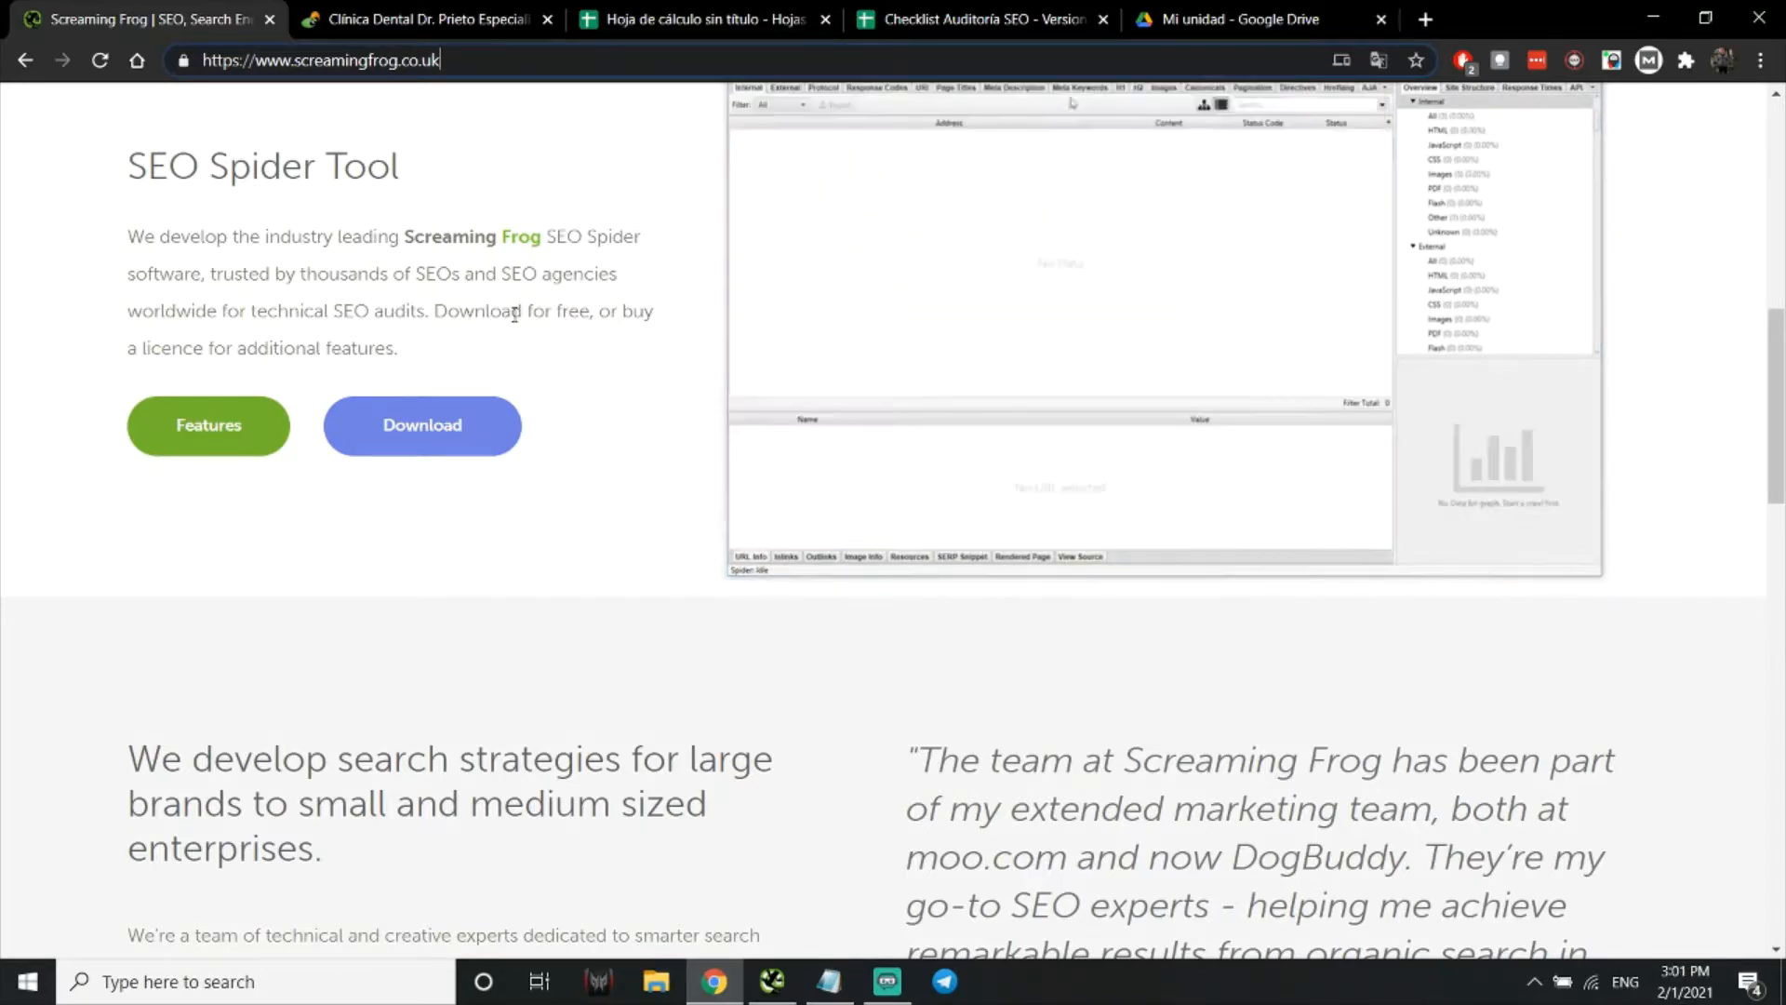
scroll(558, 330, "up", 4)
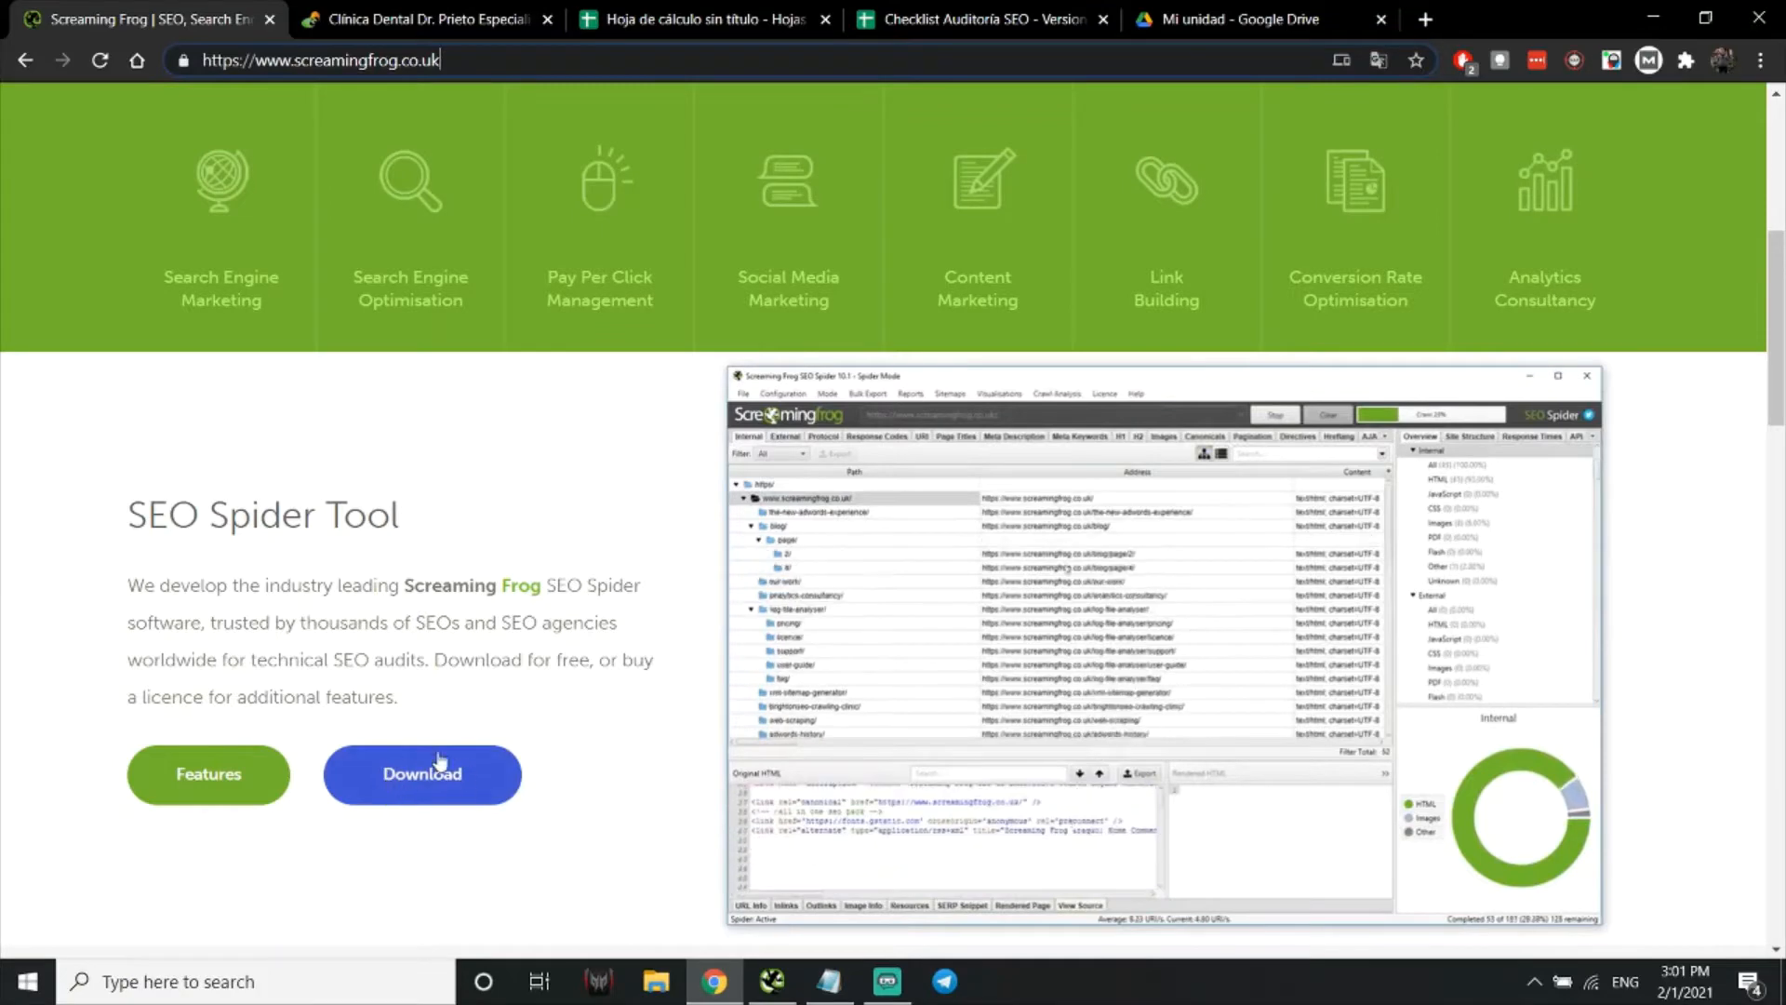
left_click(447, 797)
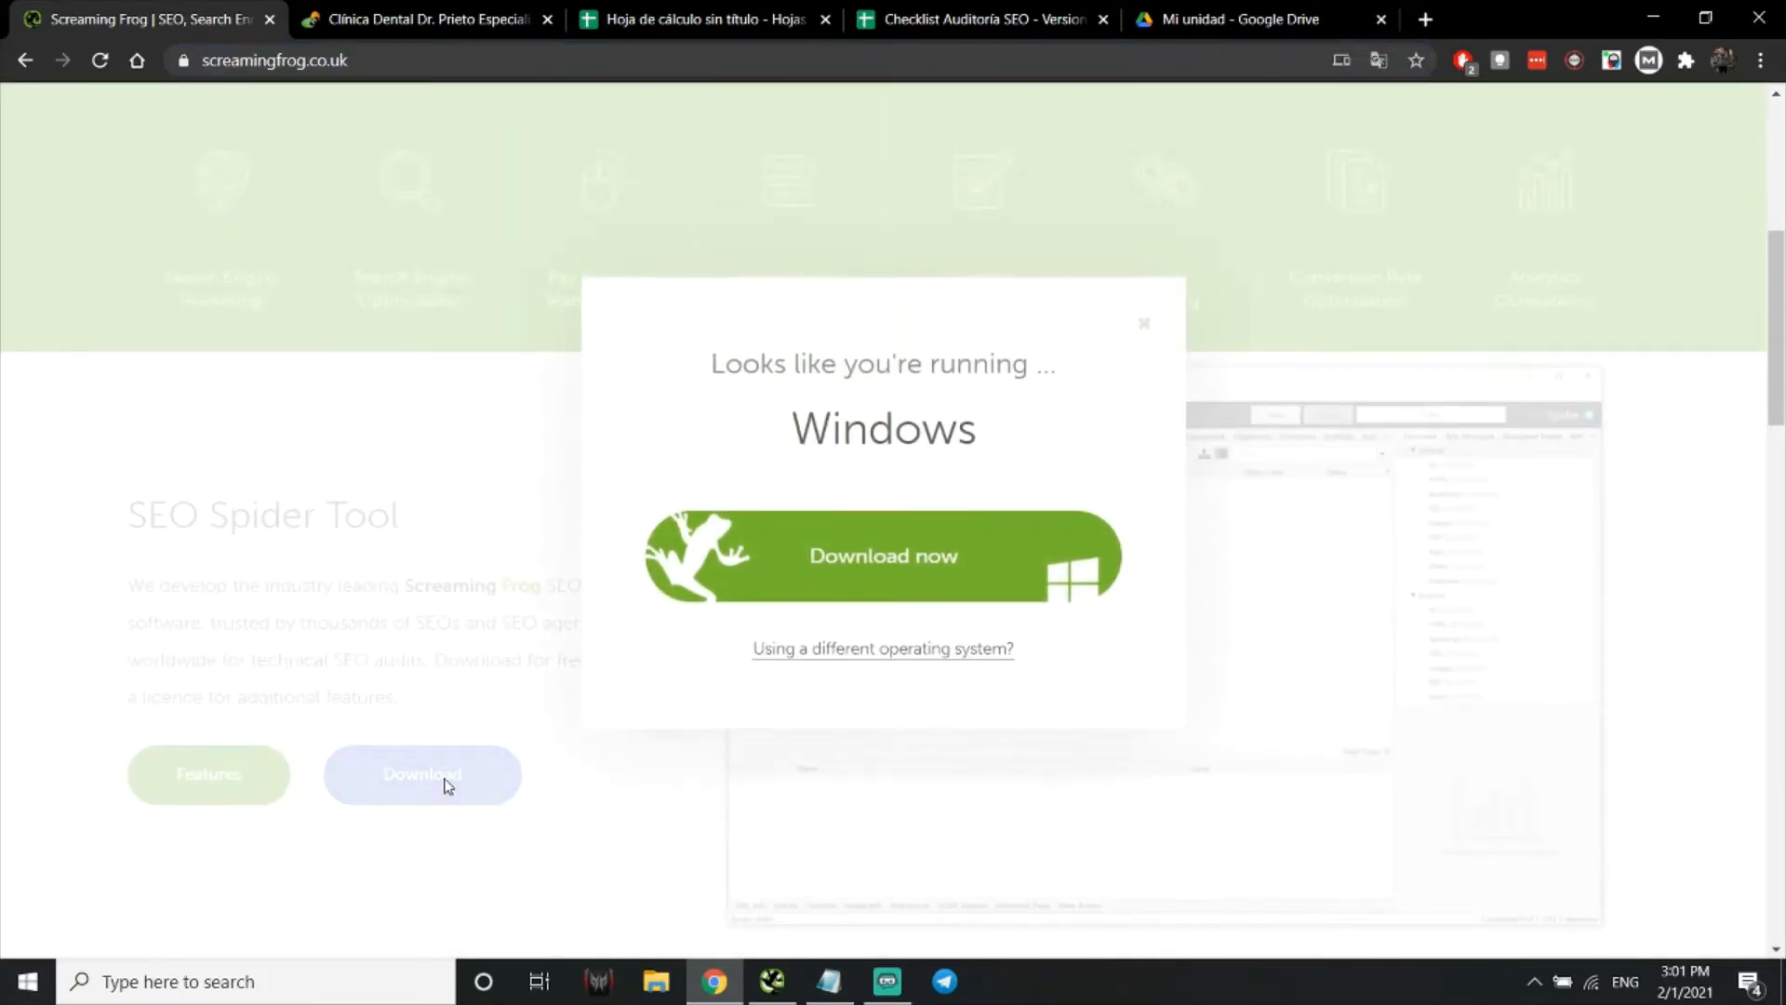
left_click(988, 561)
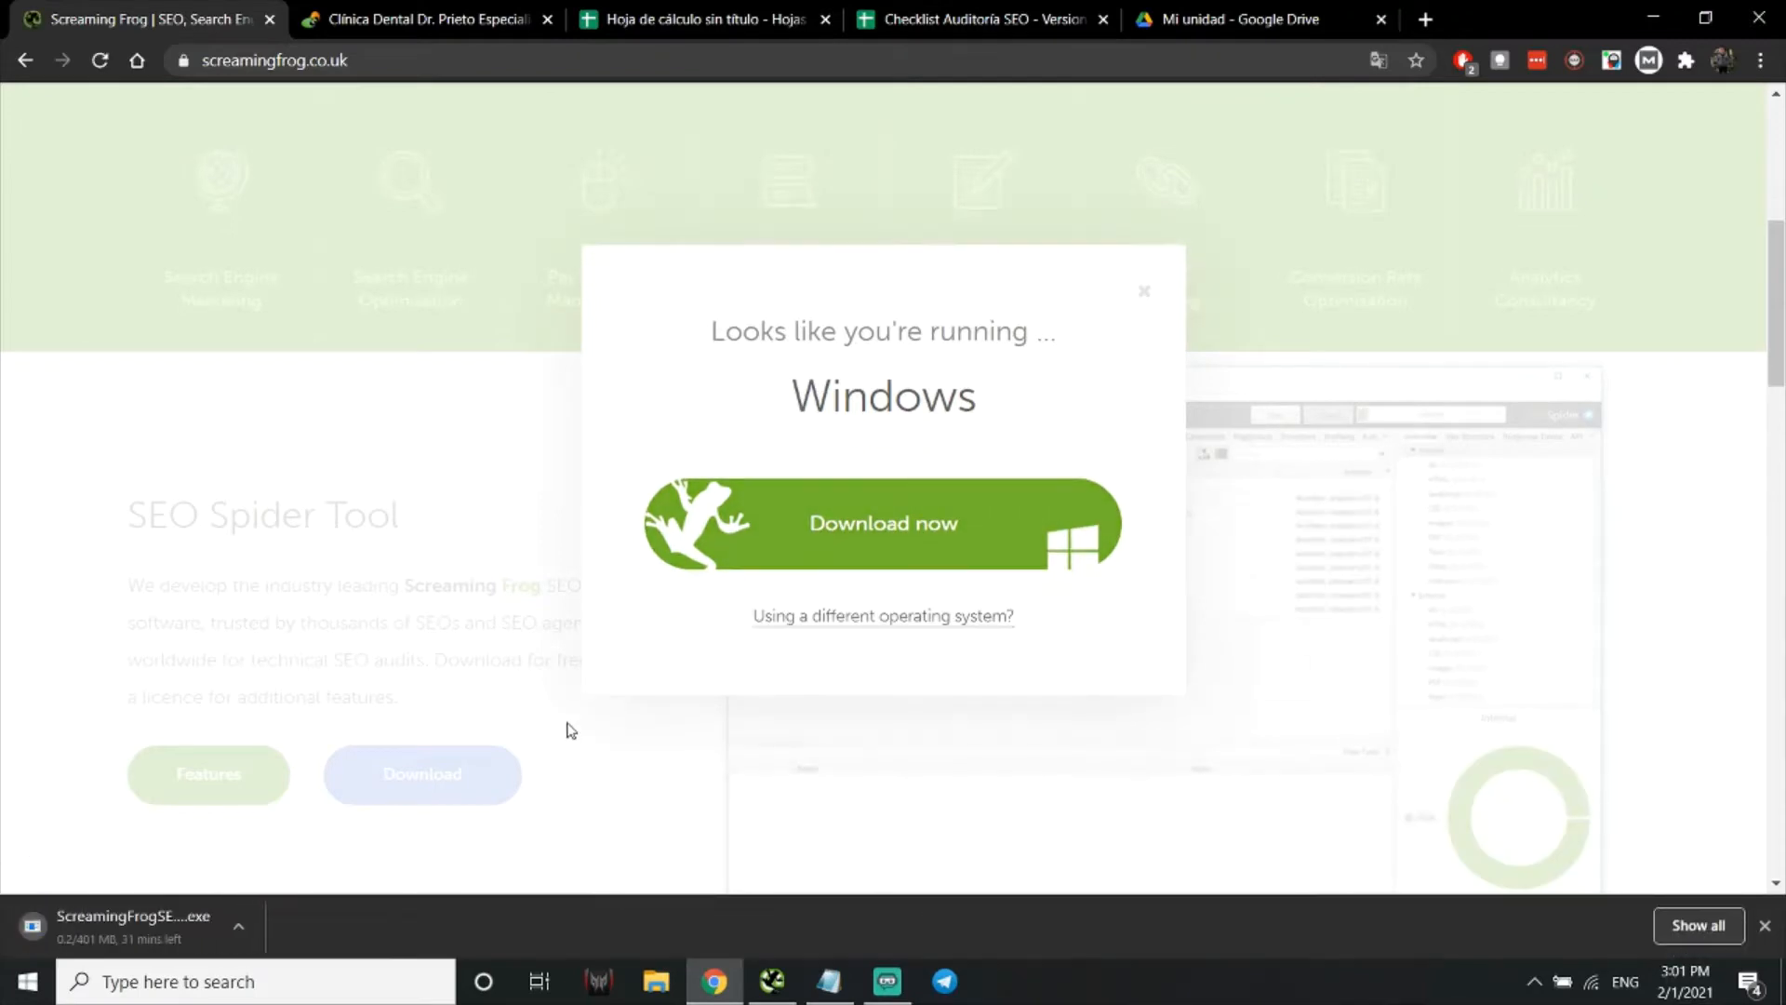
Cancel the SEO Spider installer download and close the download dialog
right_click(169, 923)
left_click(226, 901)
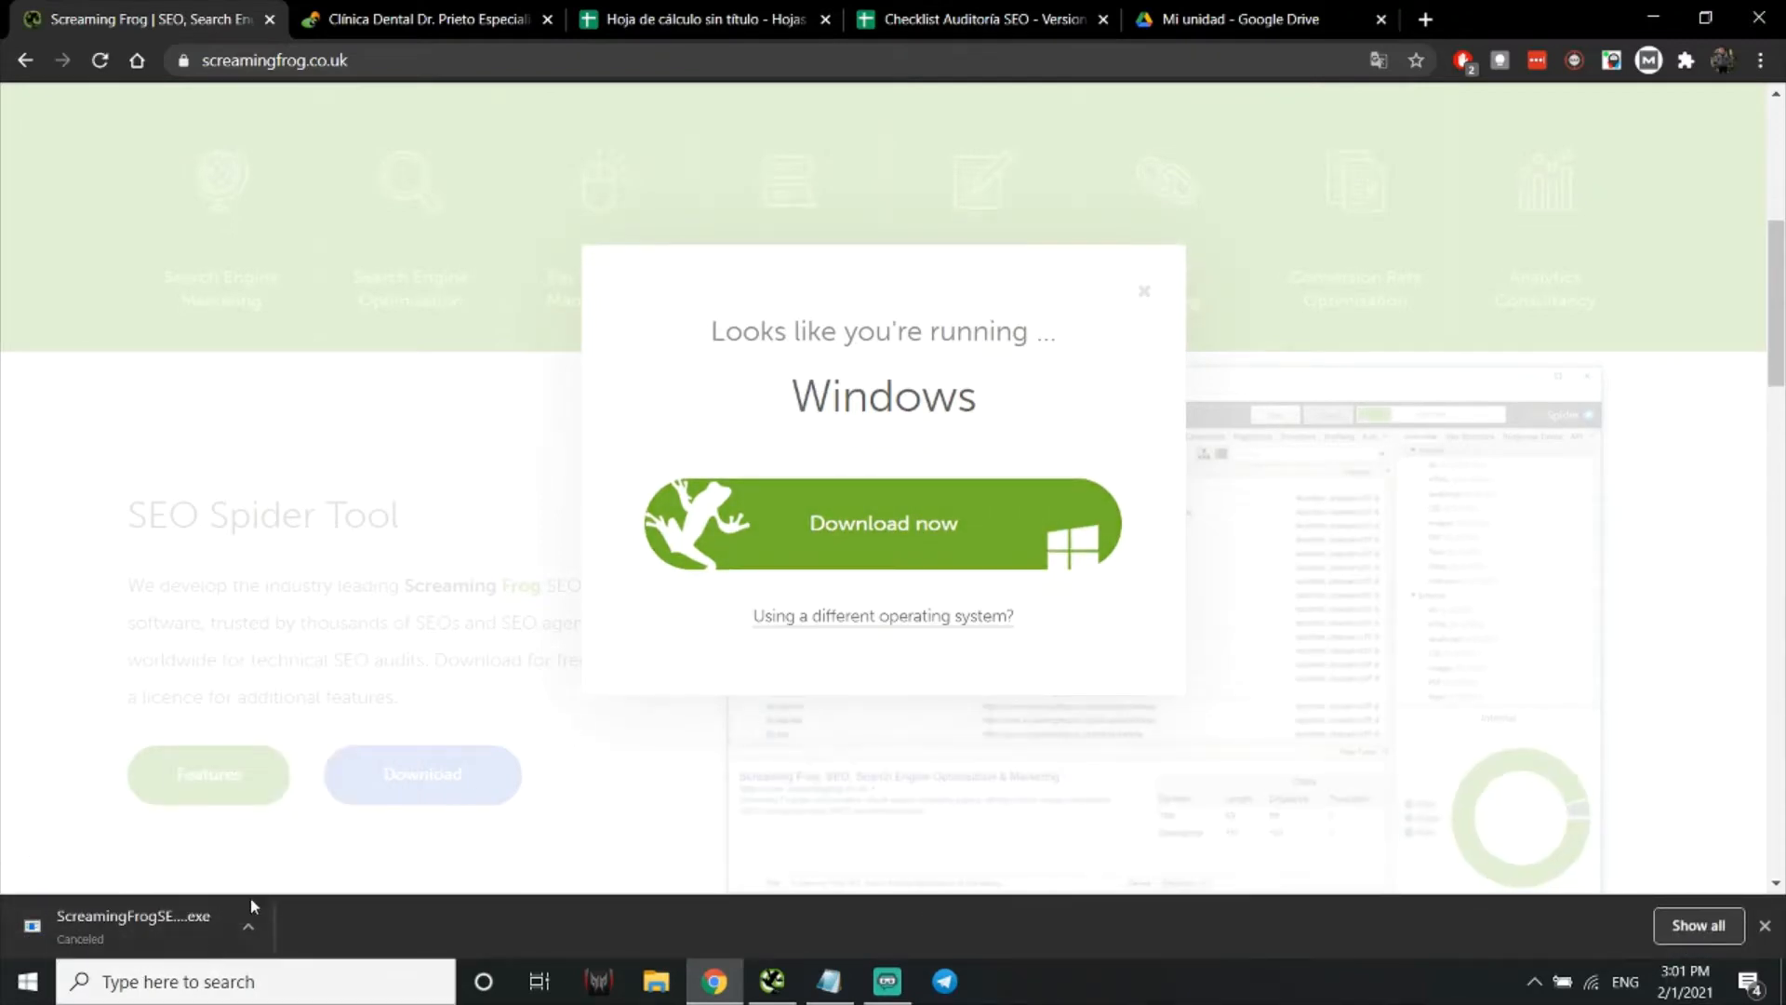
left_click(1154, 294)
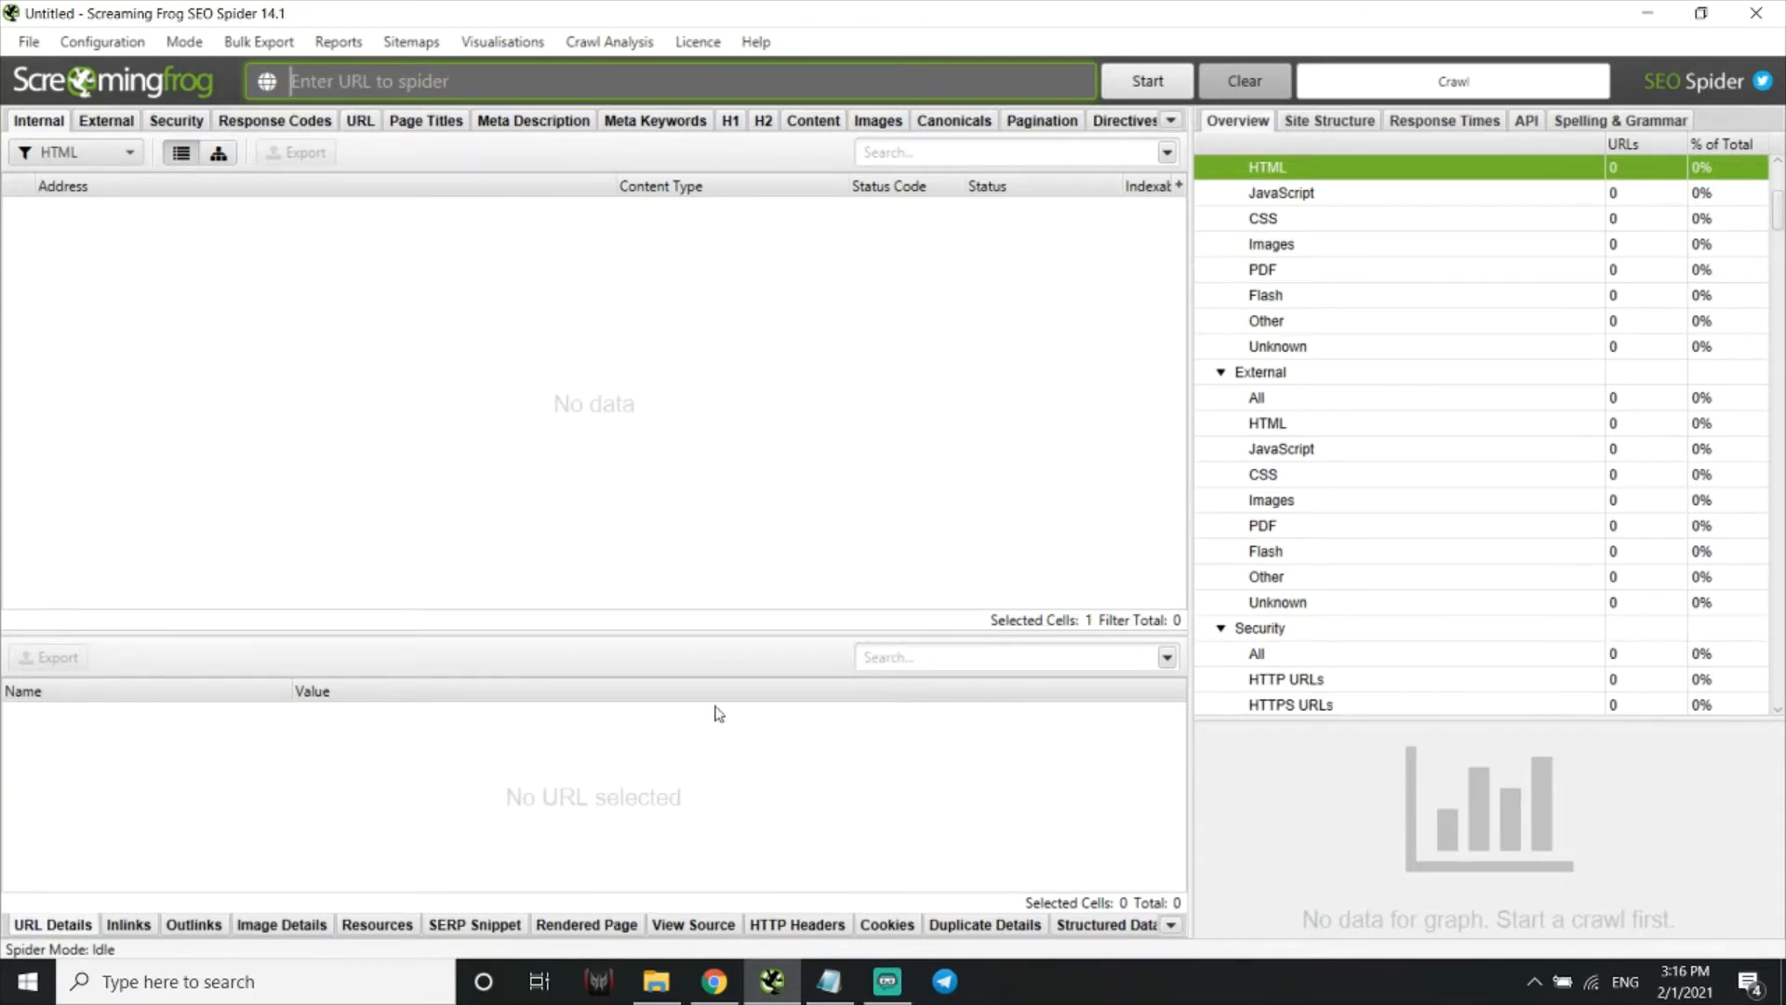
Switch to Chrome and copy the full address of the clinicaprieto.com website
left_click(713, 984)
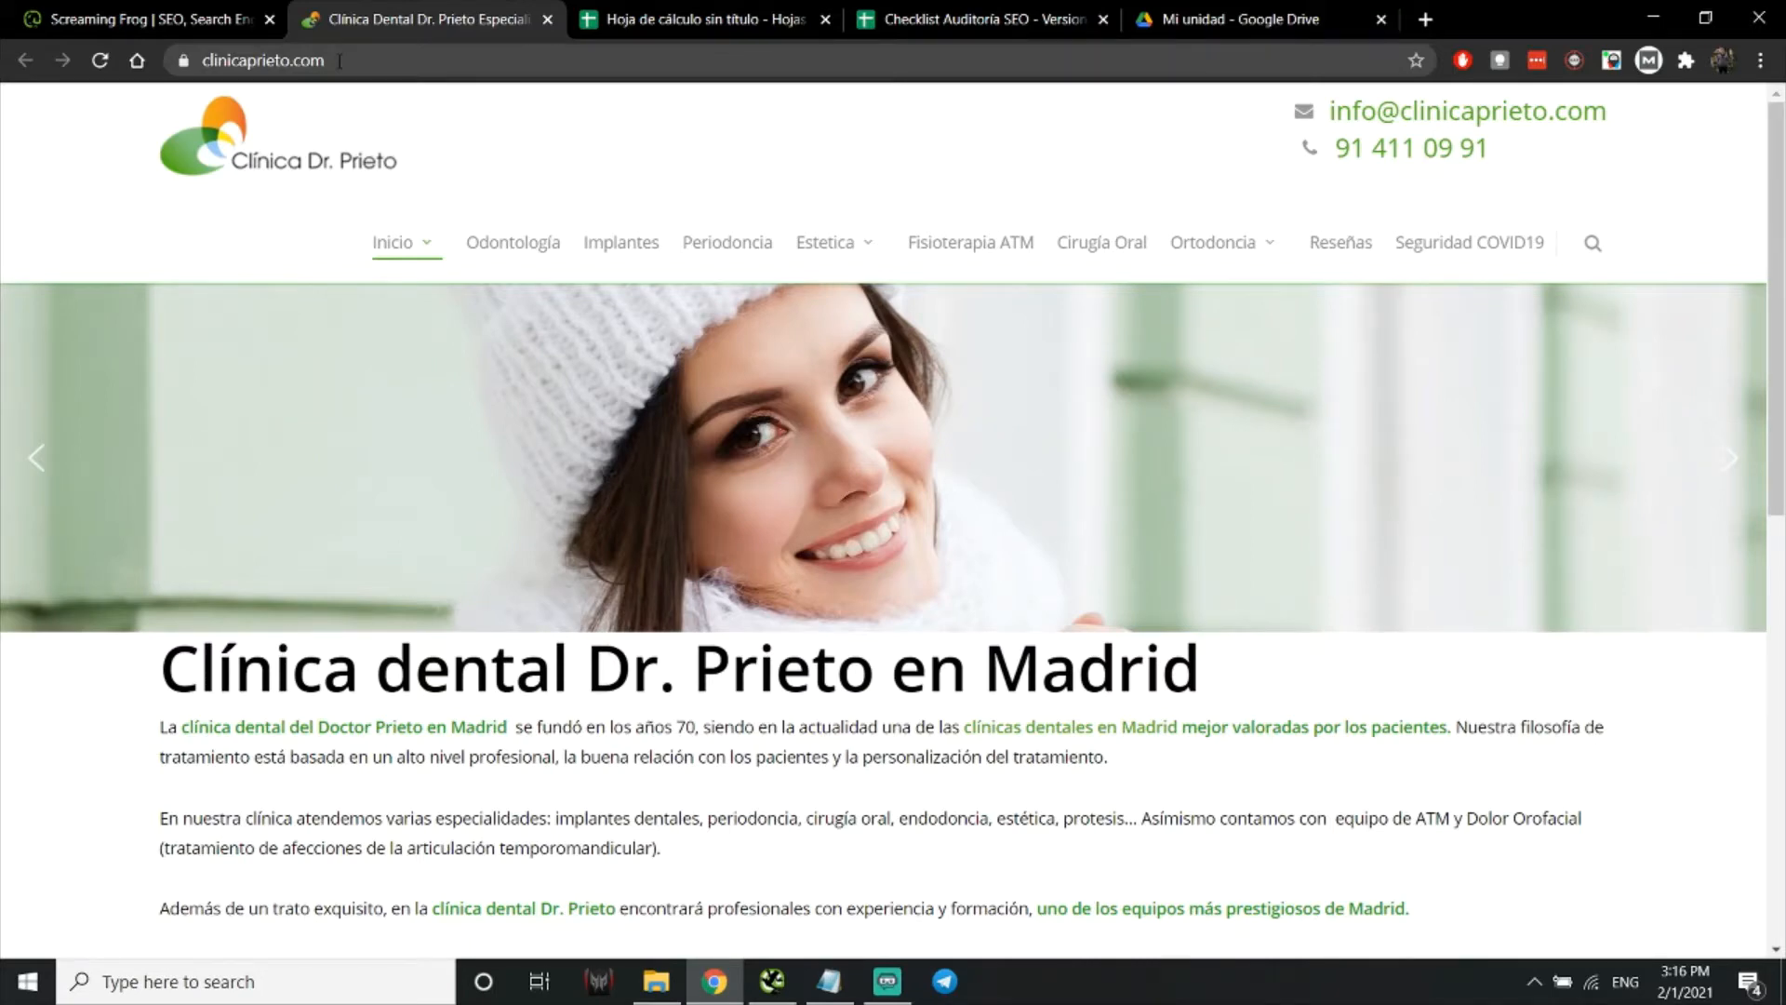
double_click(339, 60)
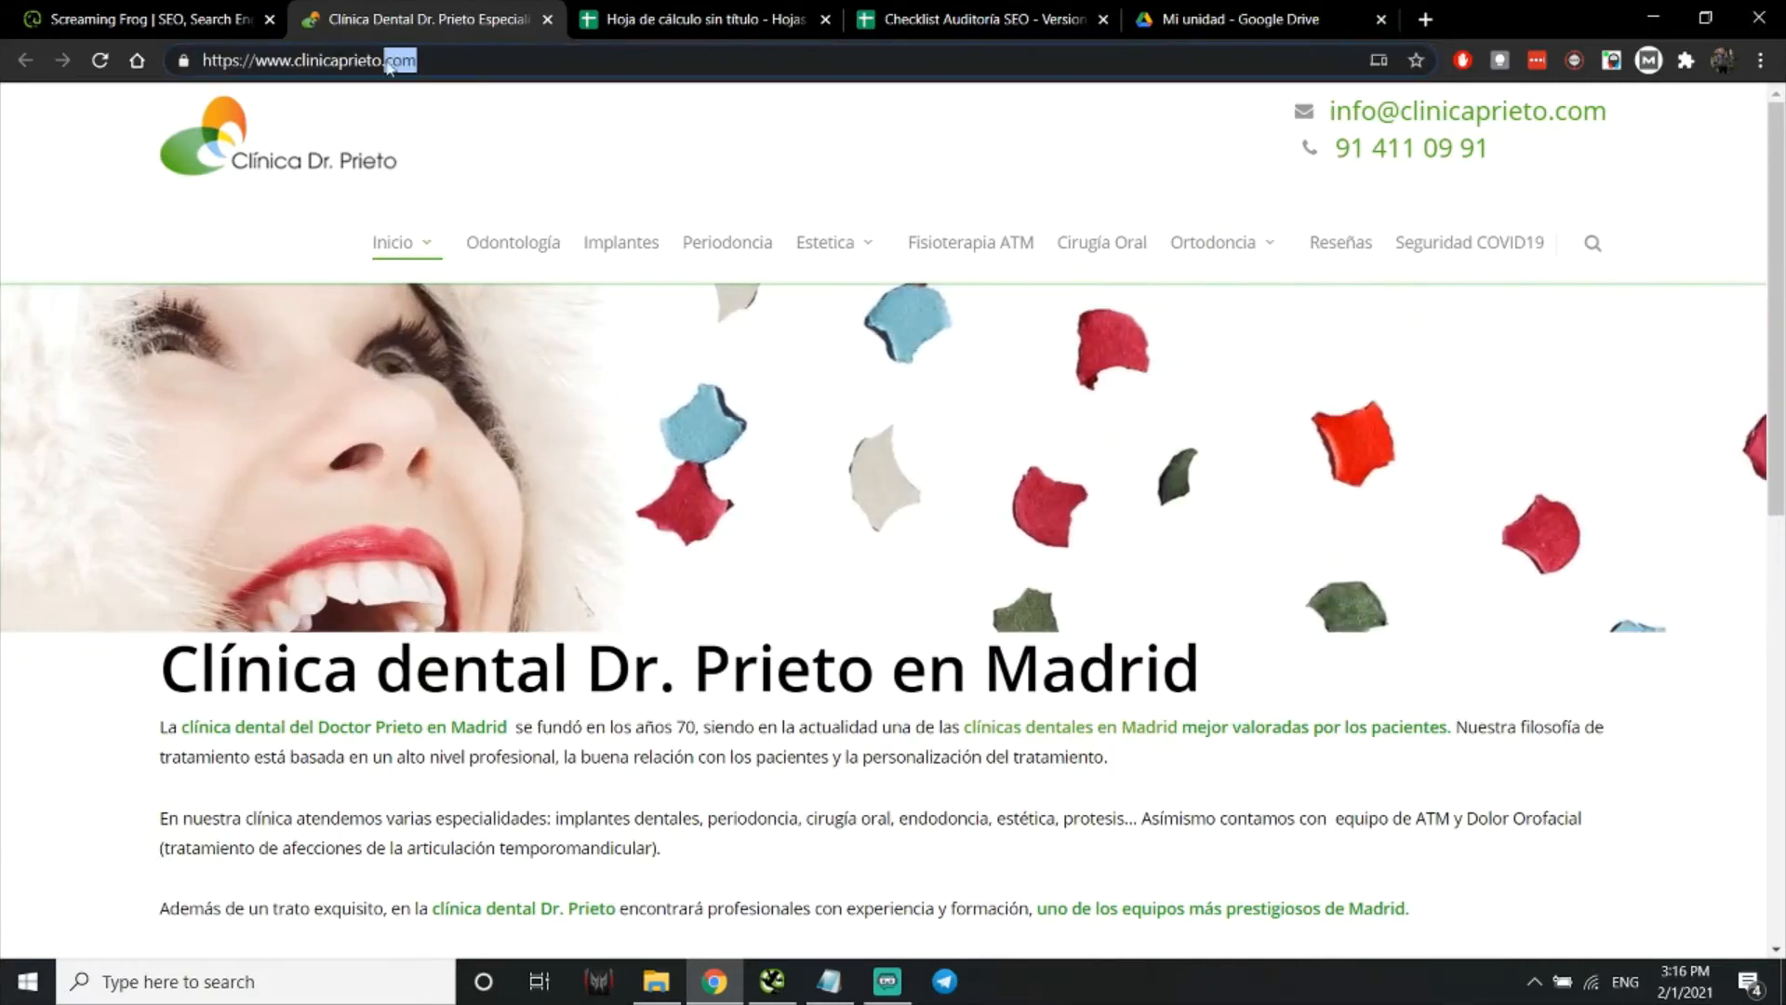
left_click(429, 62)
triple_click(429, 62)
key("ctrl+c")
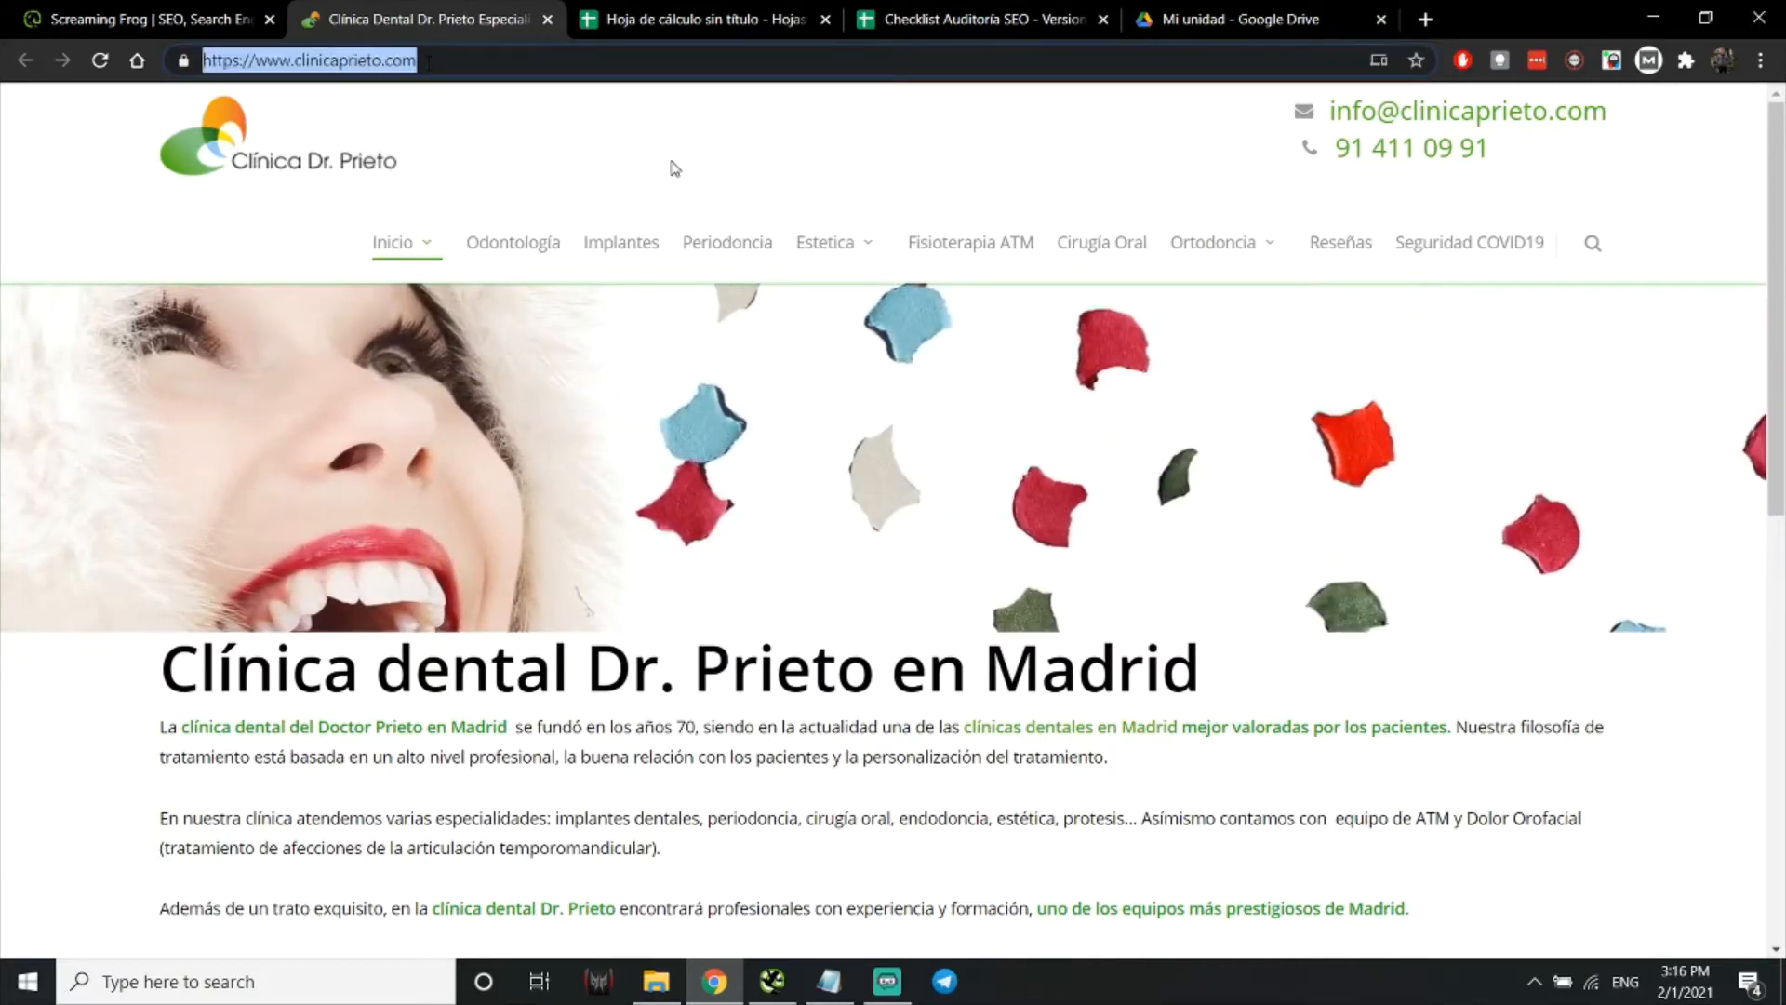
left_click(772, 981)
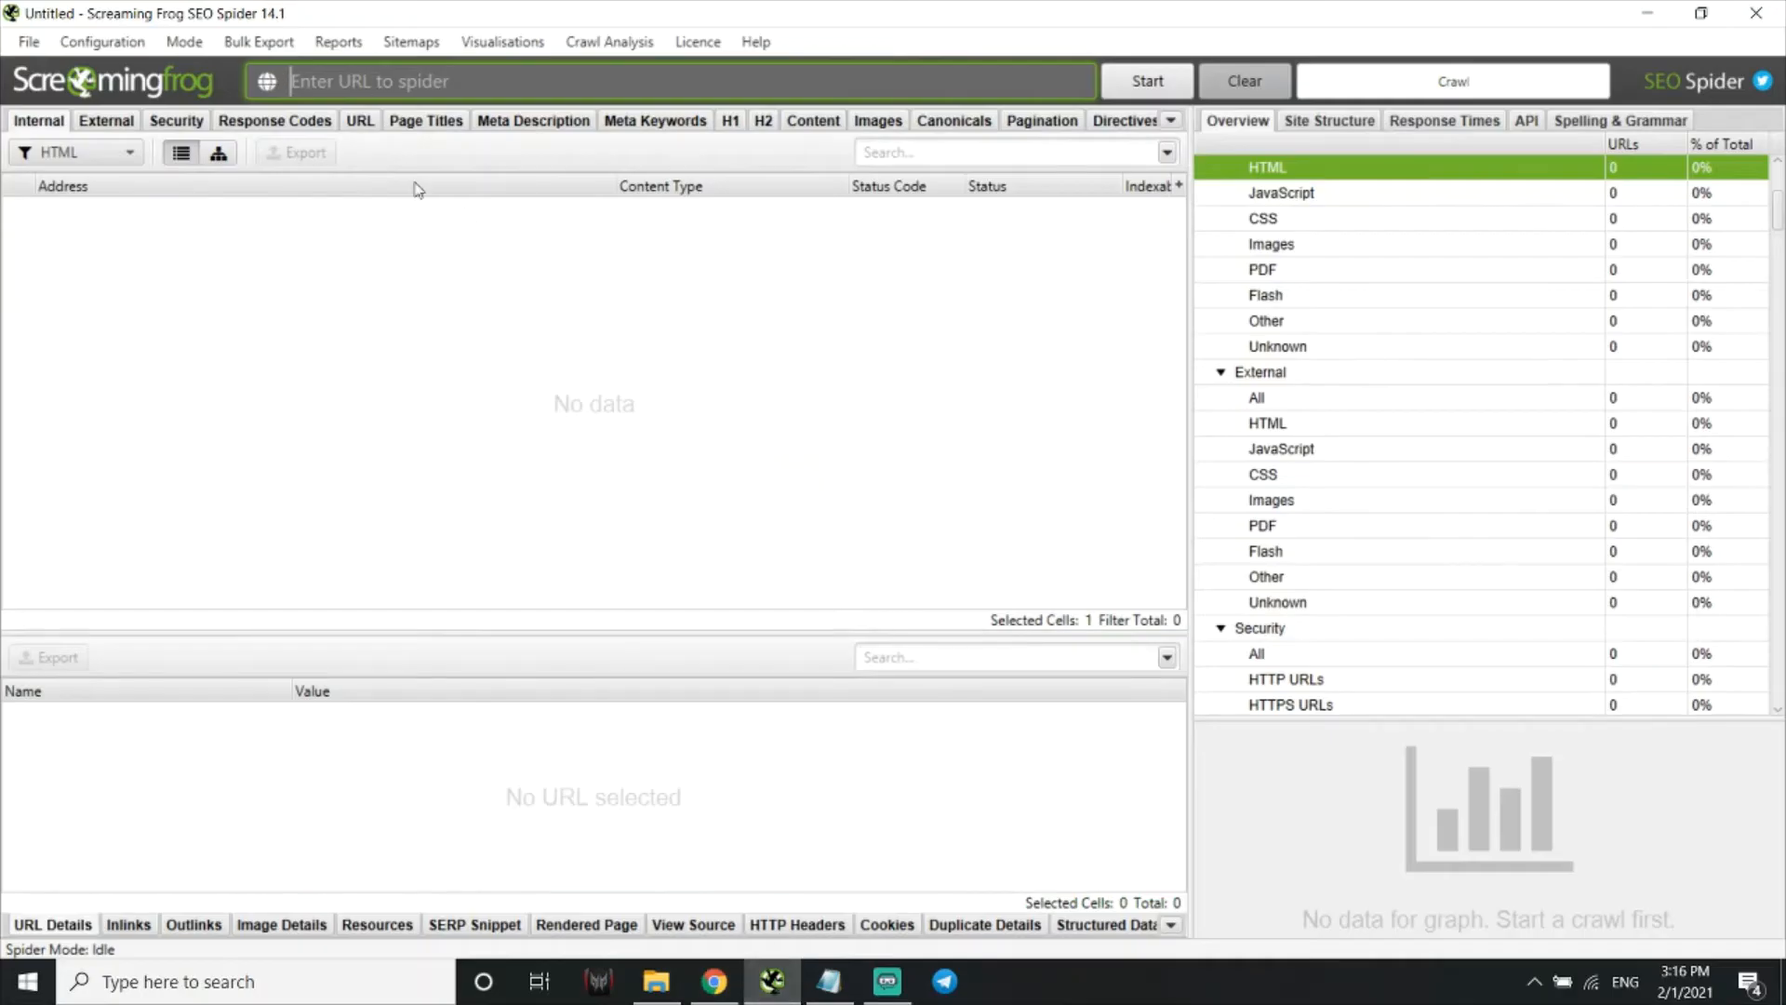
key("ctrl+v")
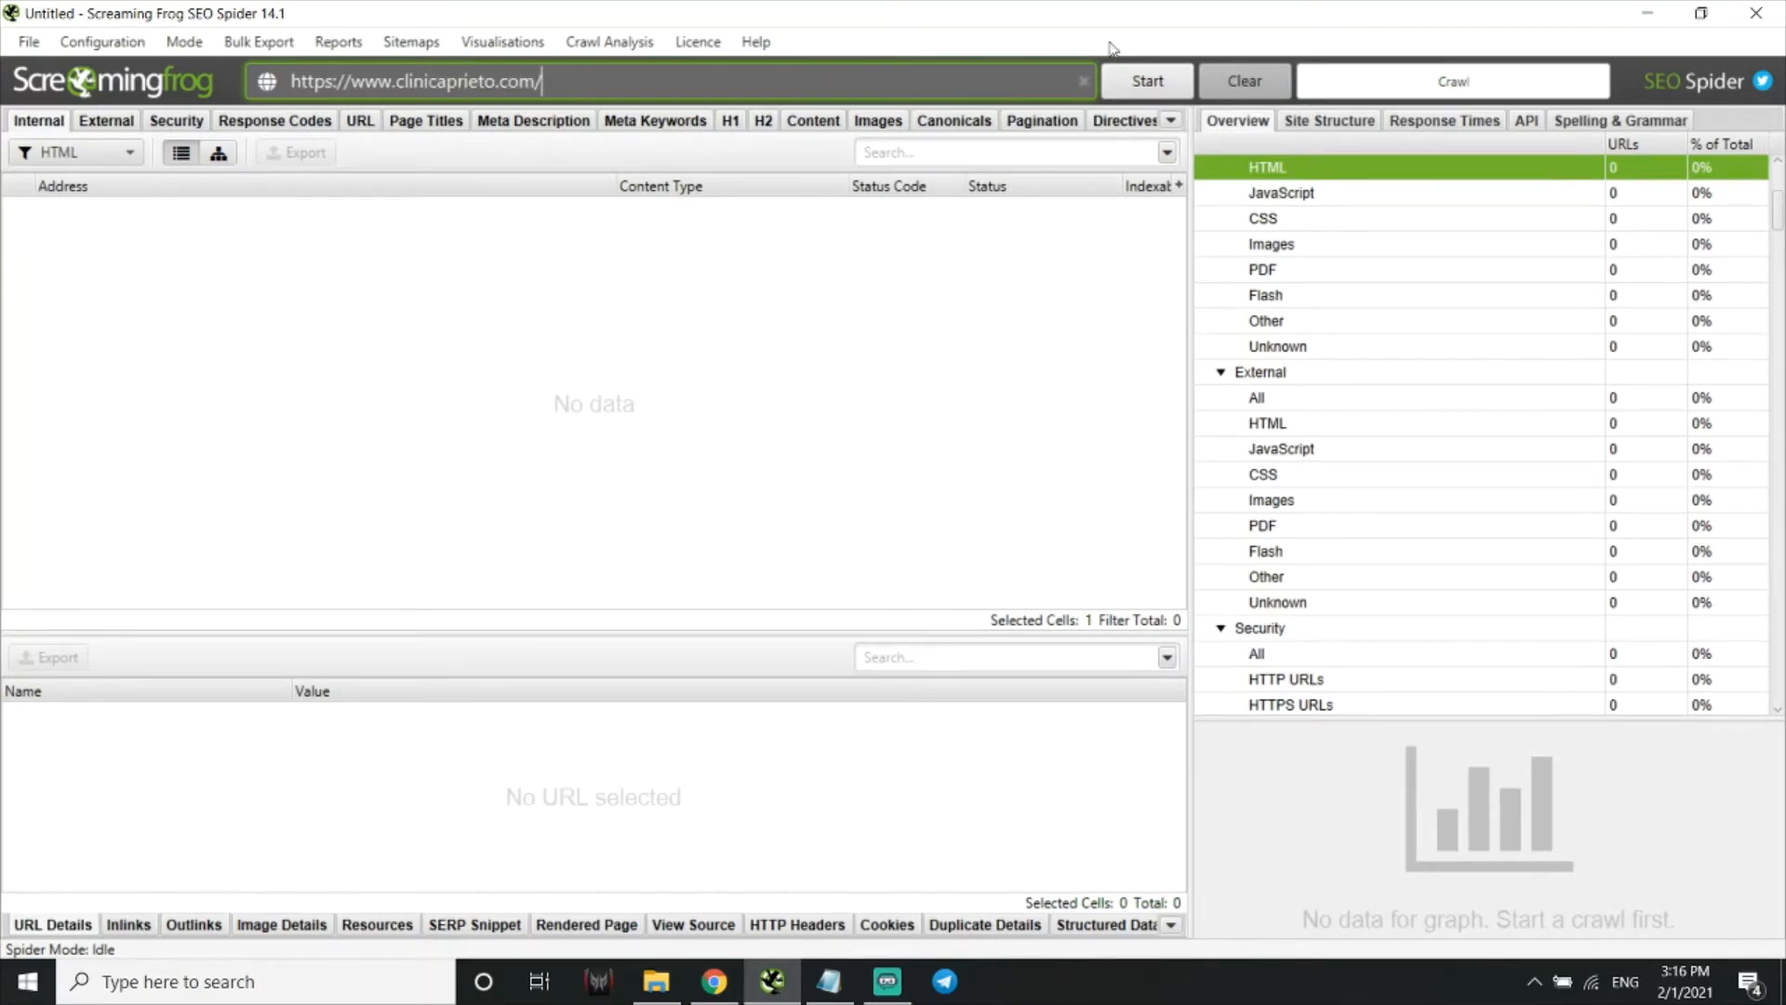
left_click(1146, 83)
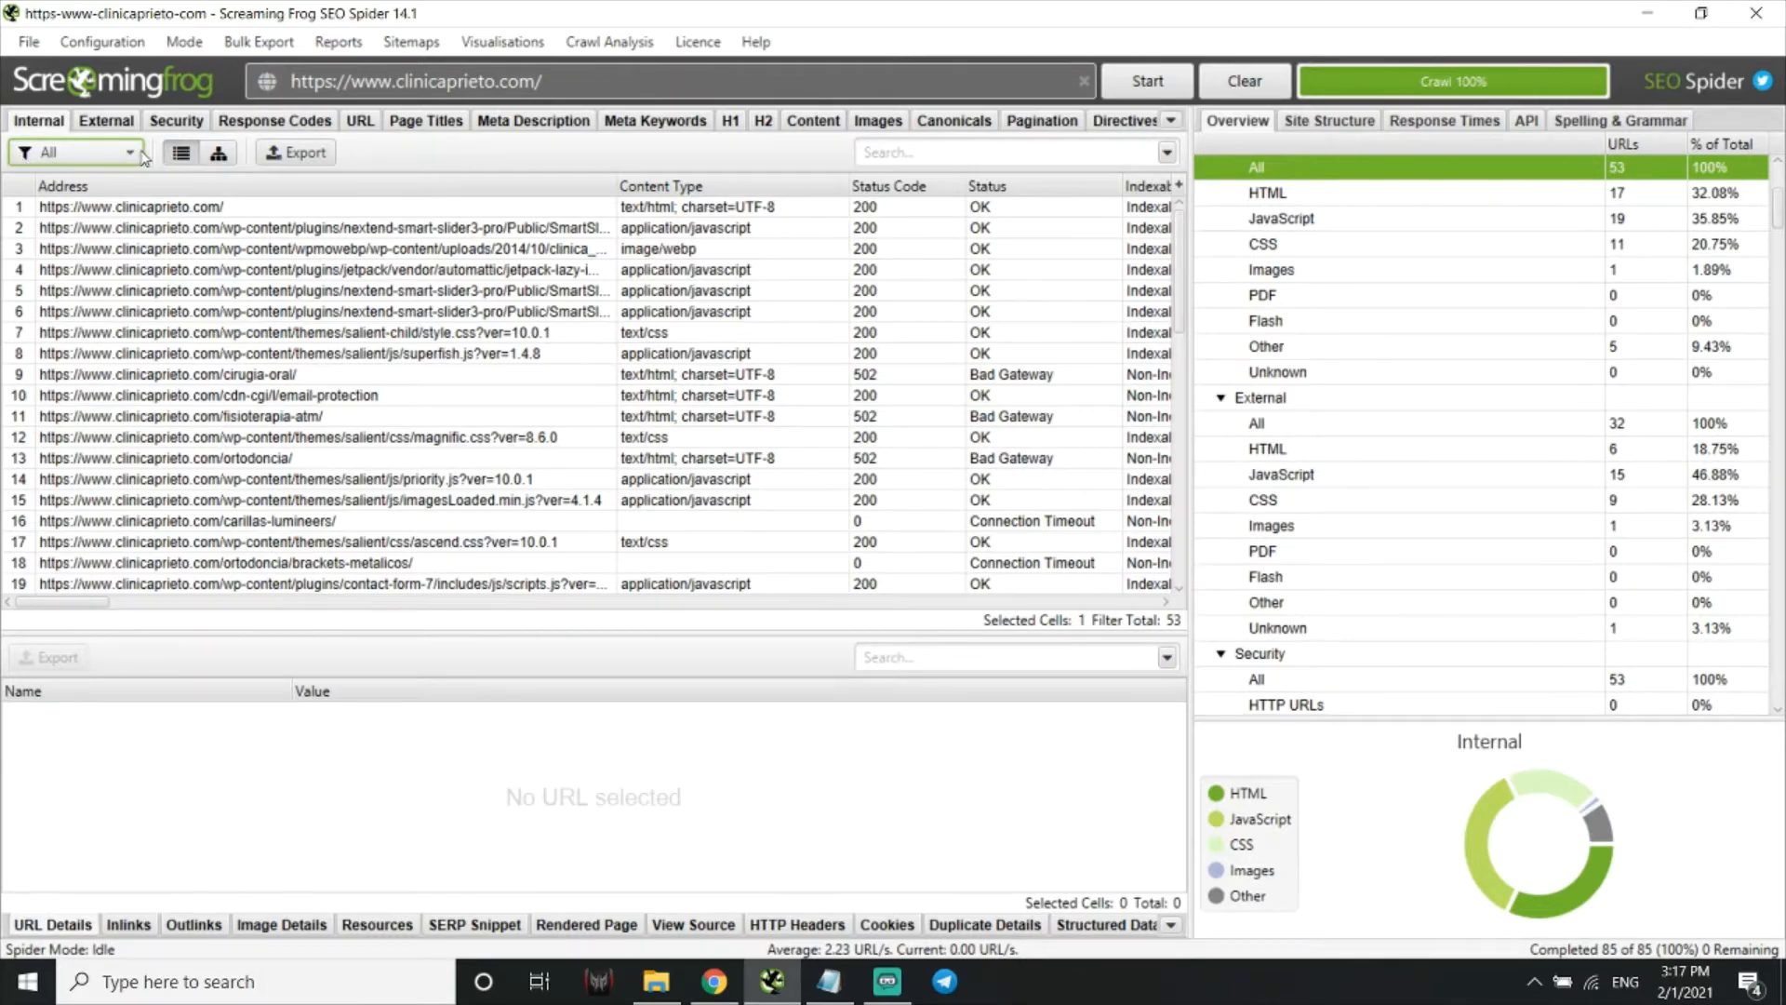
Filter the internal crawl results to HTML and select the homepage's row to show its URL details
left_click(88, 156)
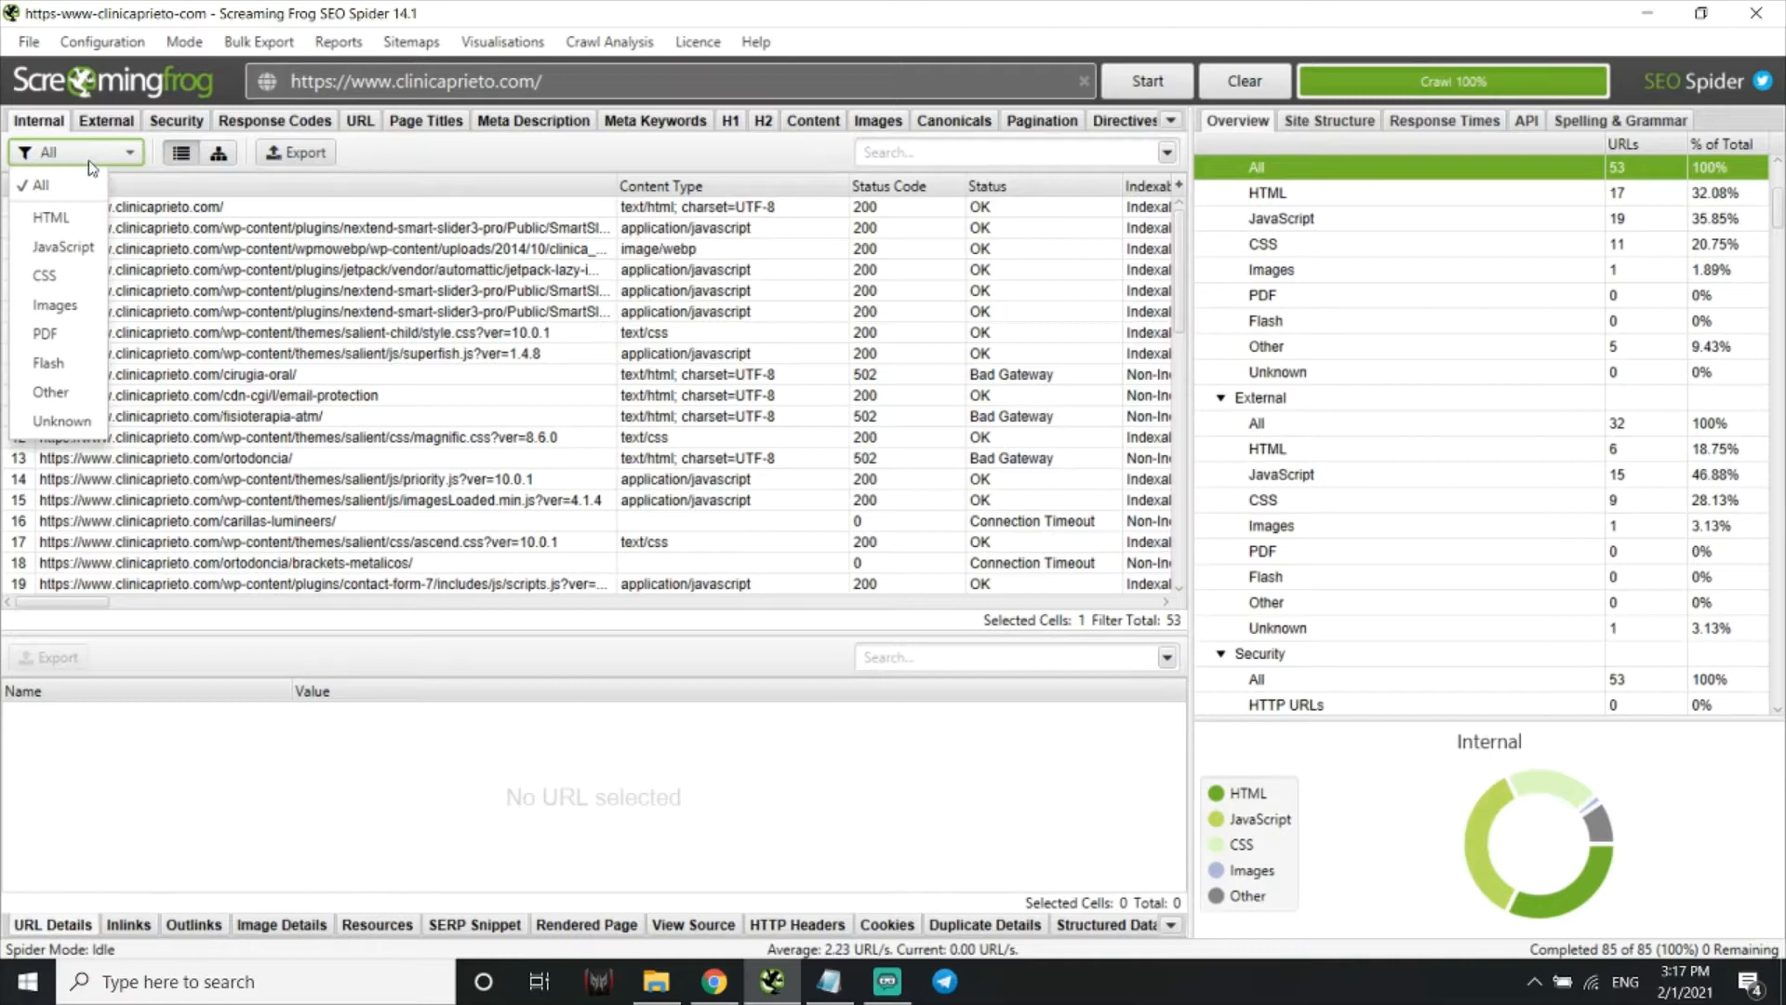
left_click(75, 223)
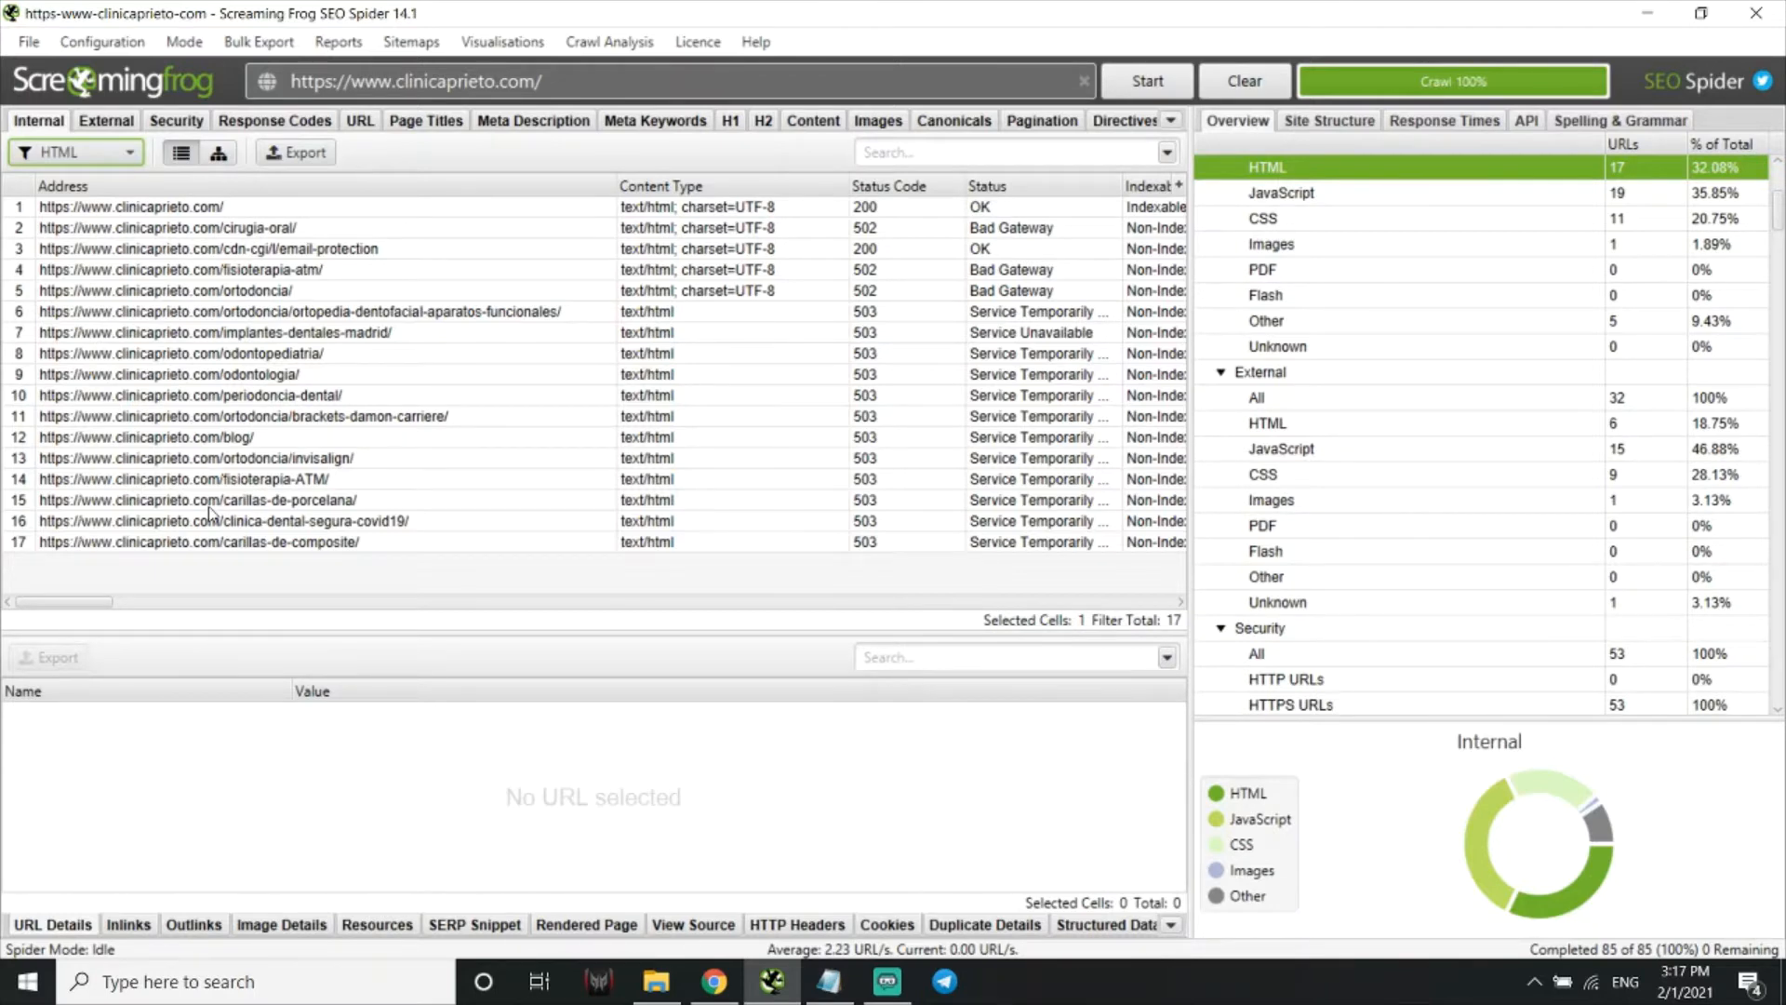
left_click(190, 576)
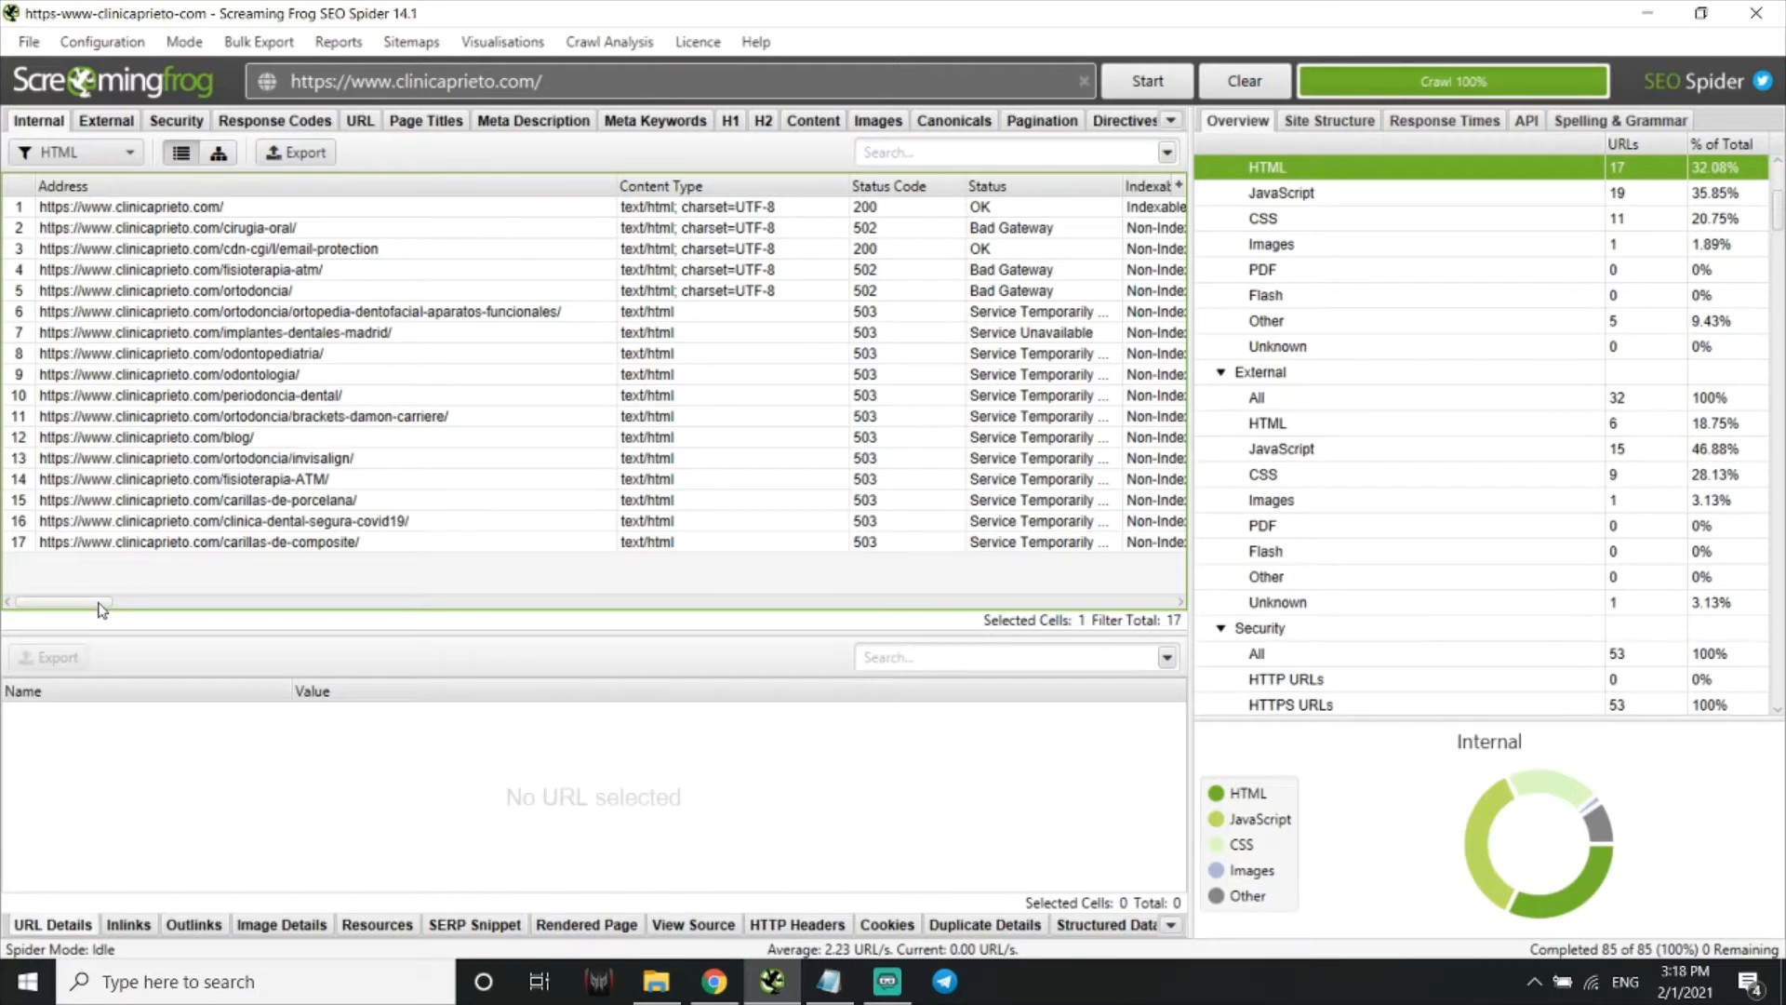
mouse_move(83, 608)
left_mouse_down()
mouse_move(279, 610)
mouse_move(58, 610)
left_mouse_up()
left_click(16, 211)
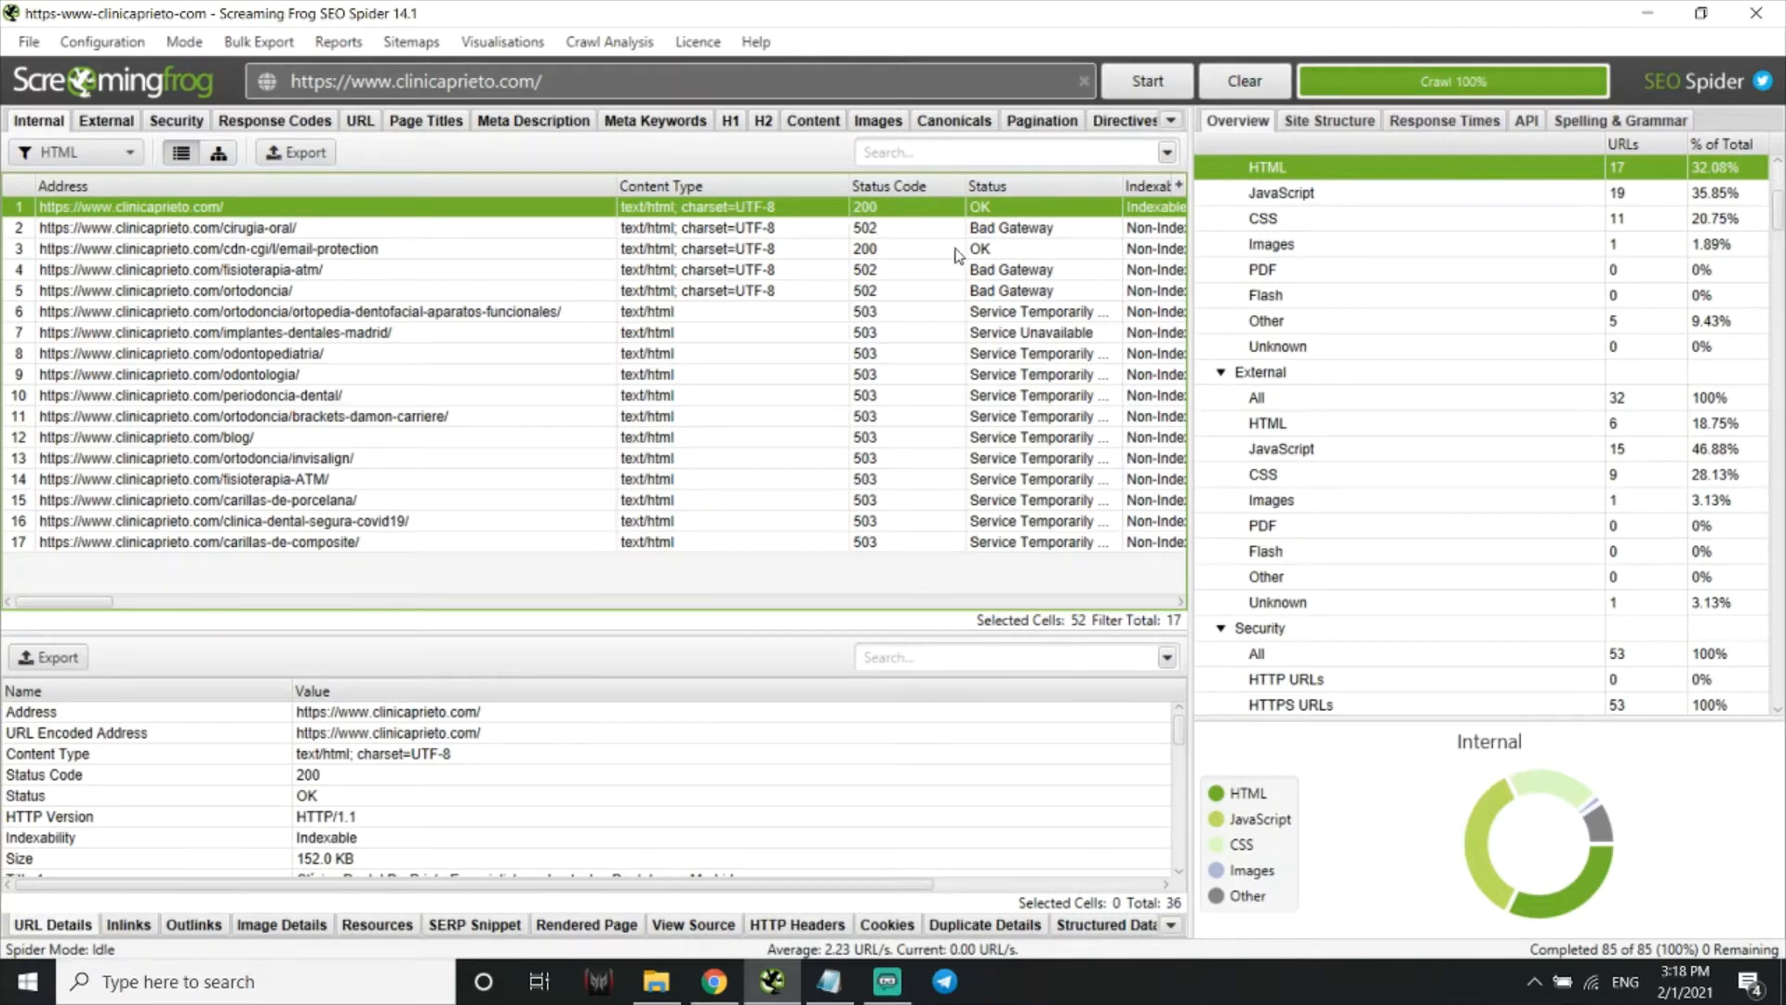
Examine the status code and status of the /cirugia-oral/ page, and the homepage's entry in the Title 1 column
left_click(242, 231)
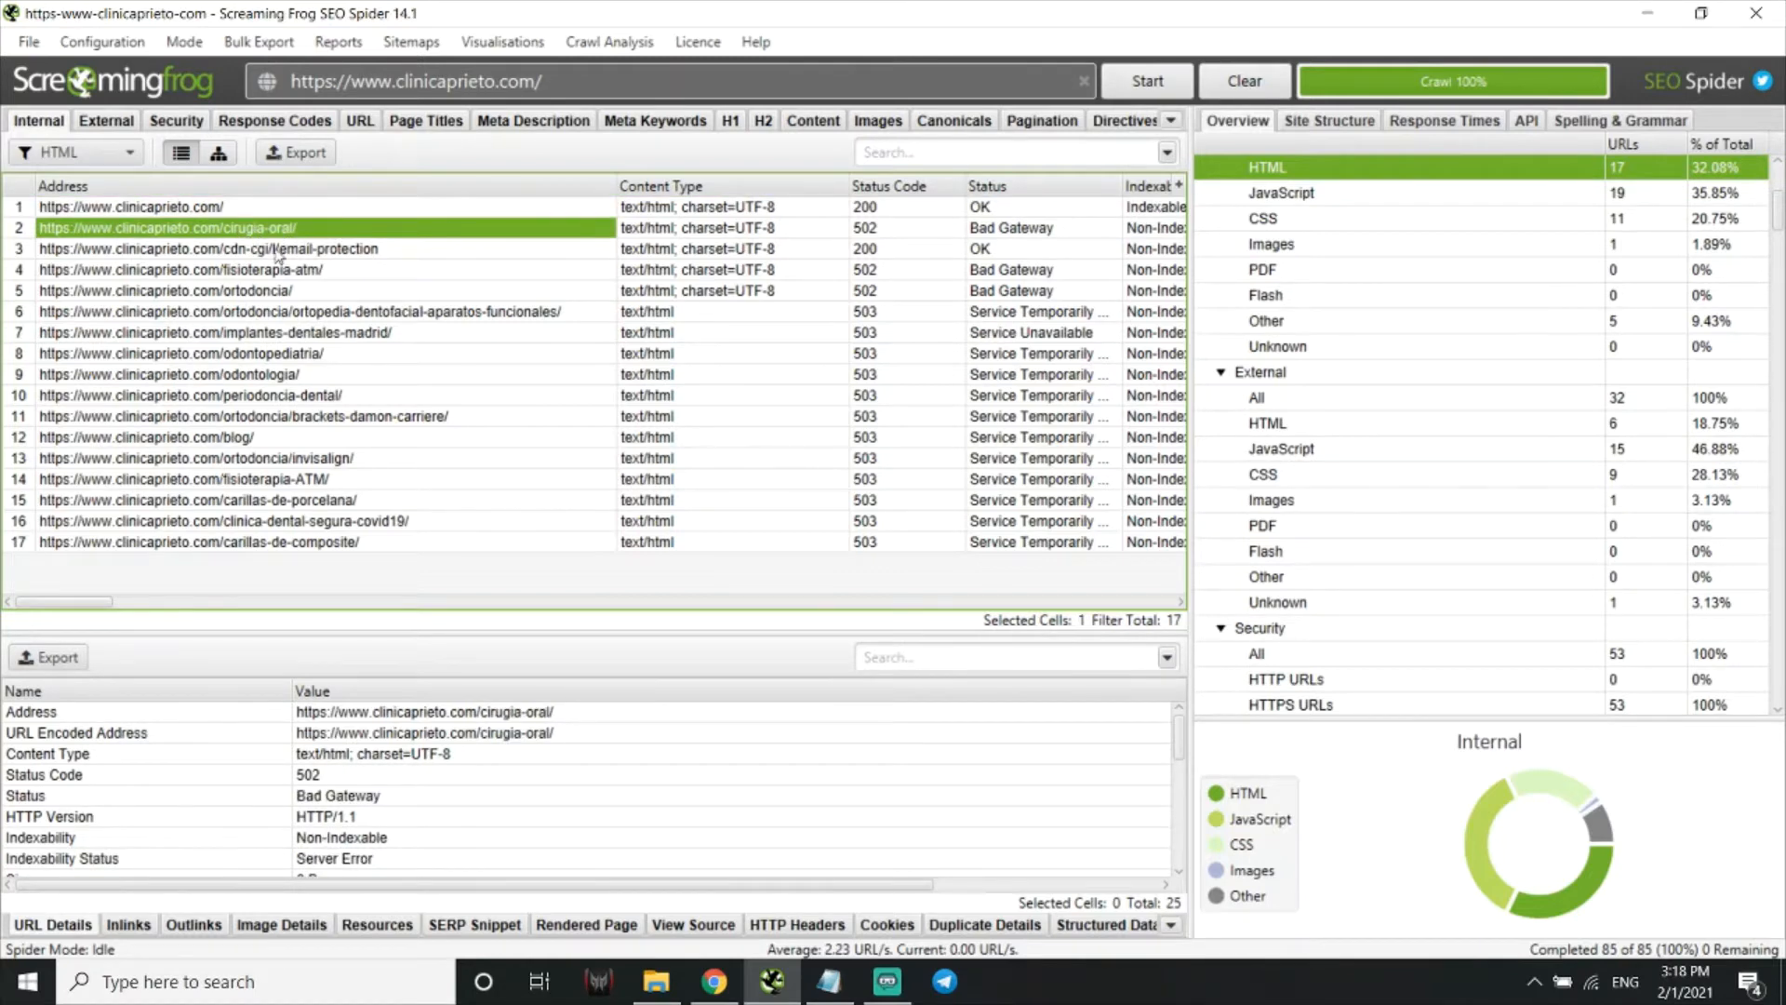
left_click(885, 230)
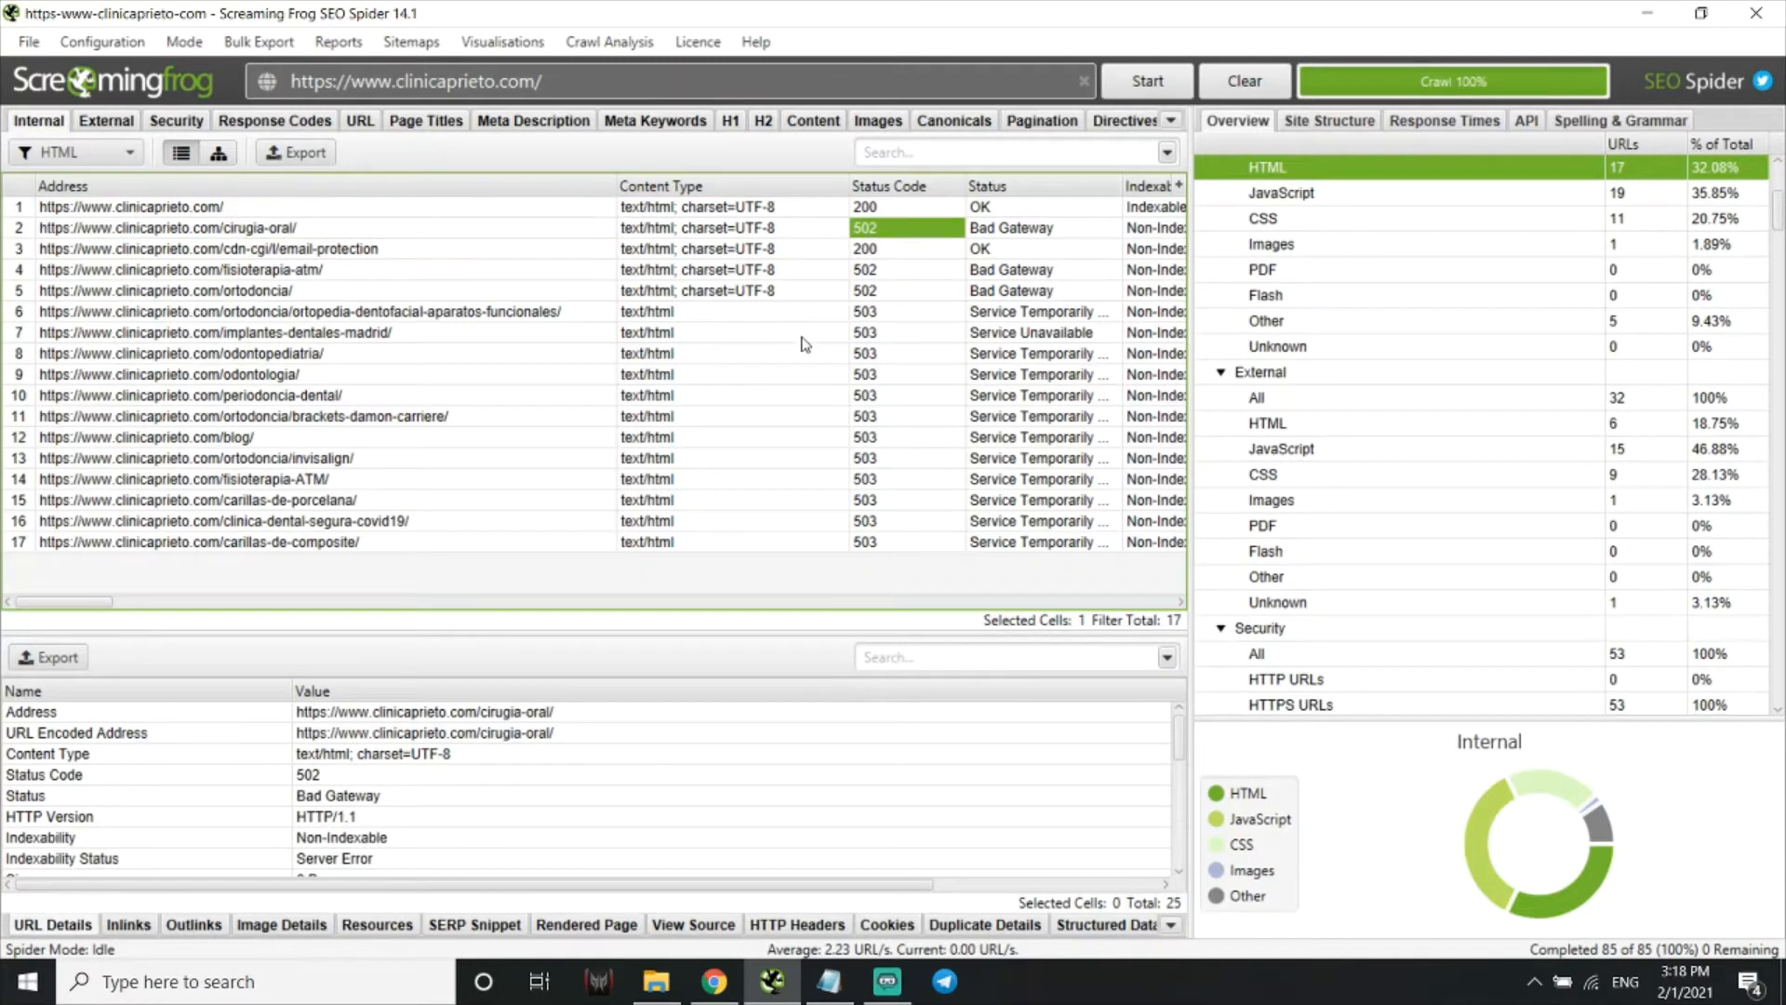
left_click(1035, 232)
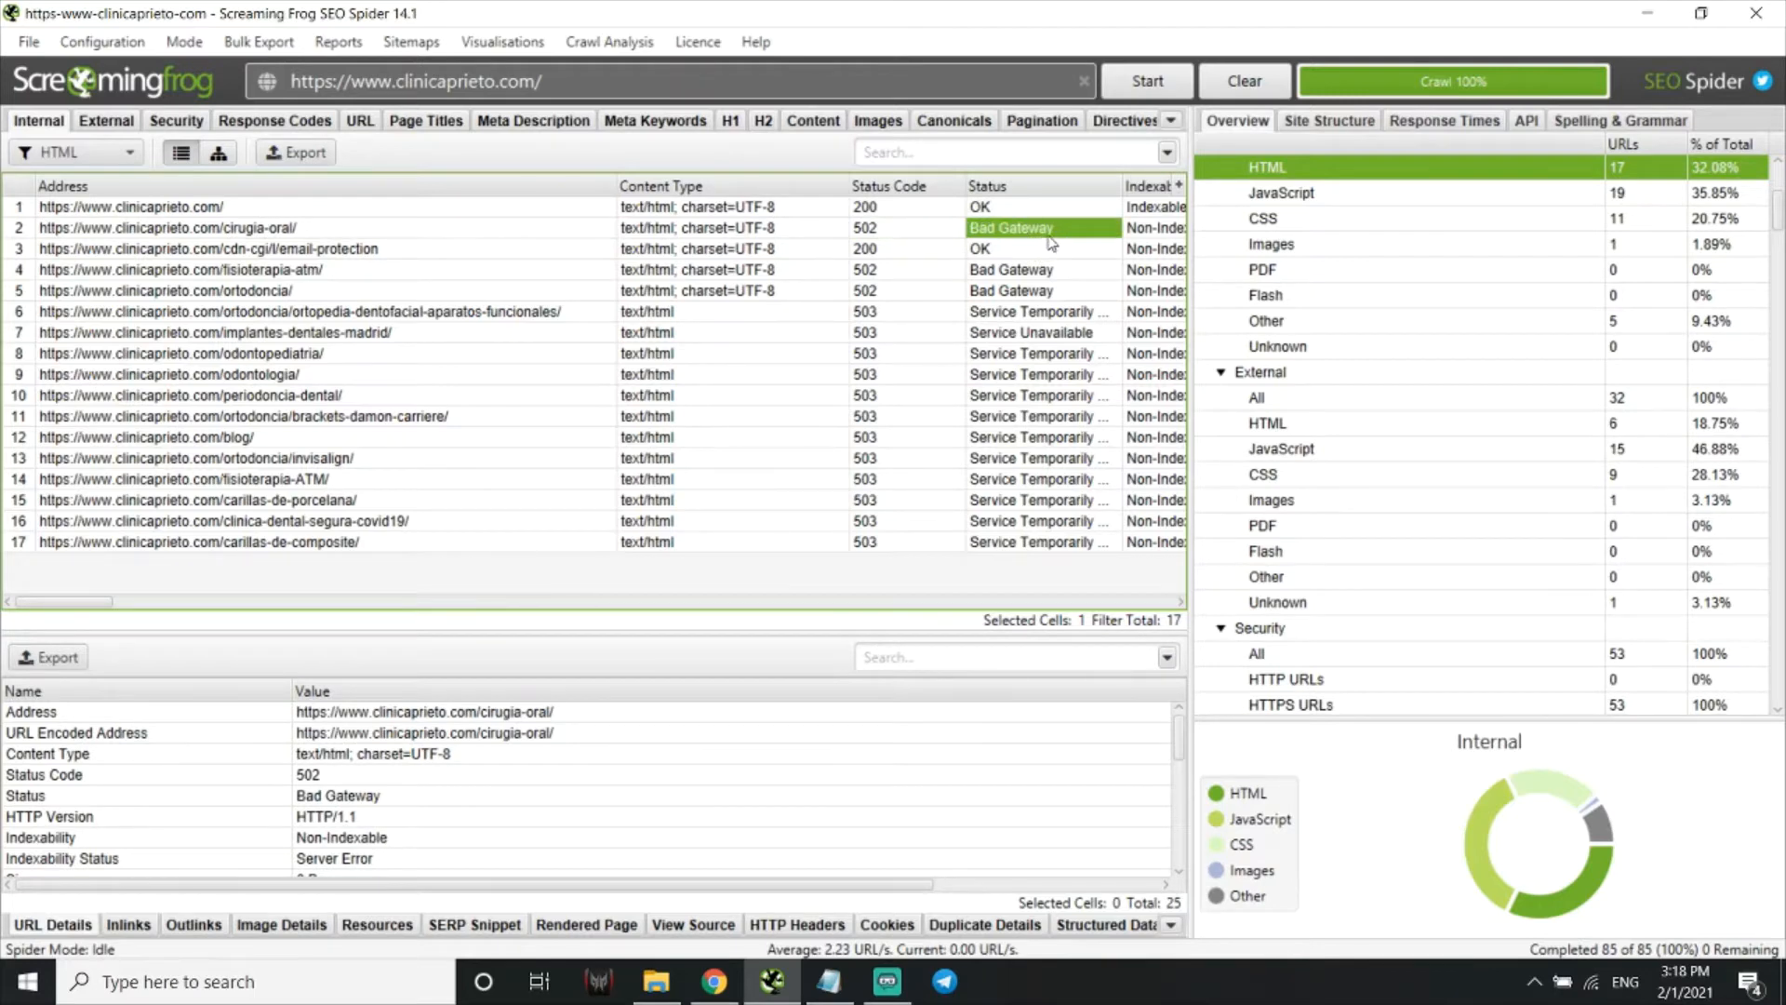
left_click(889, 238)
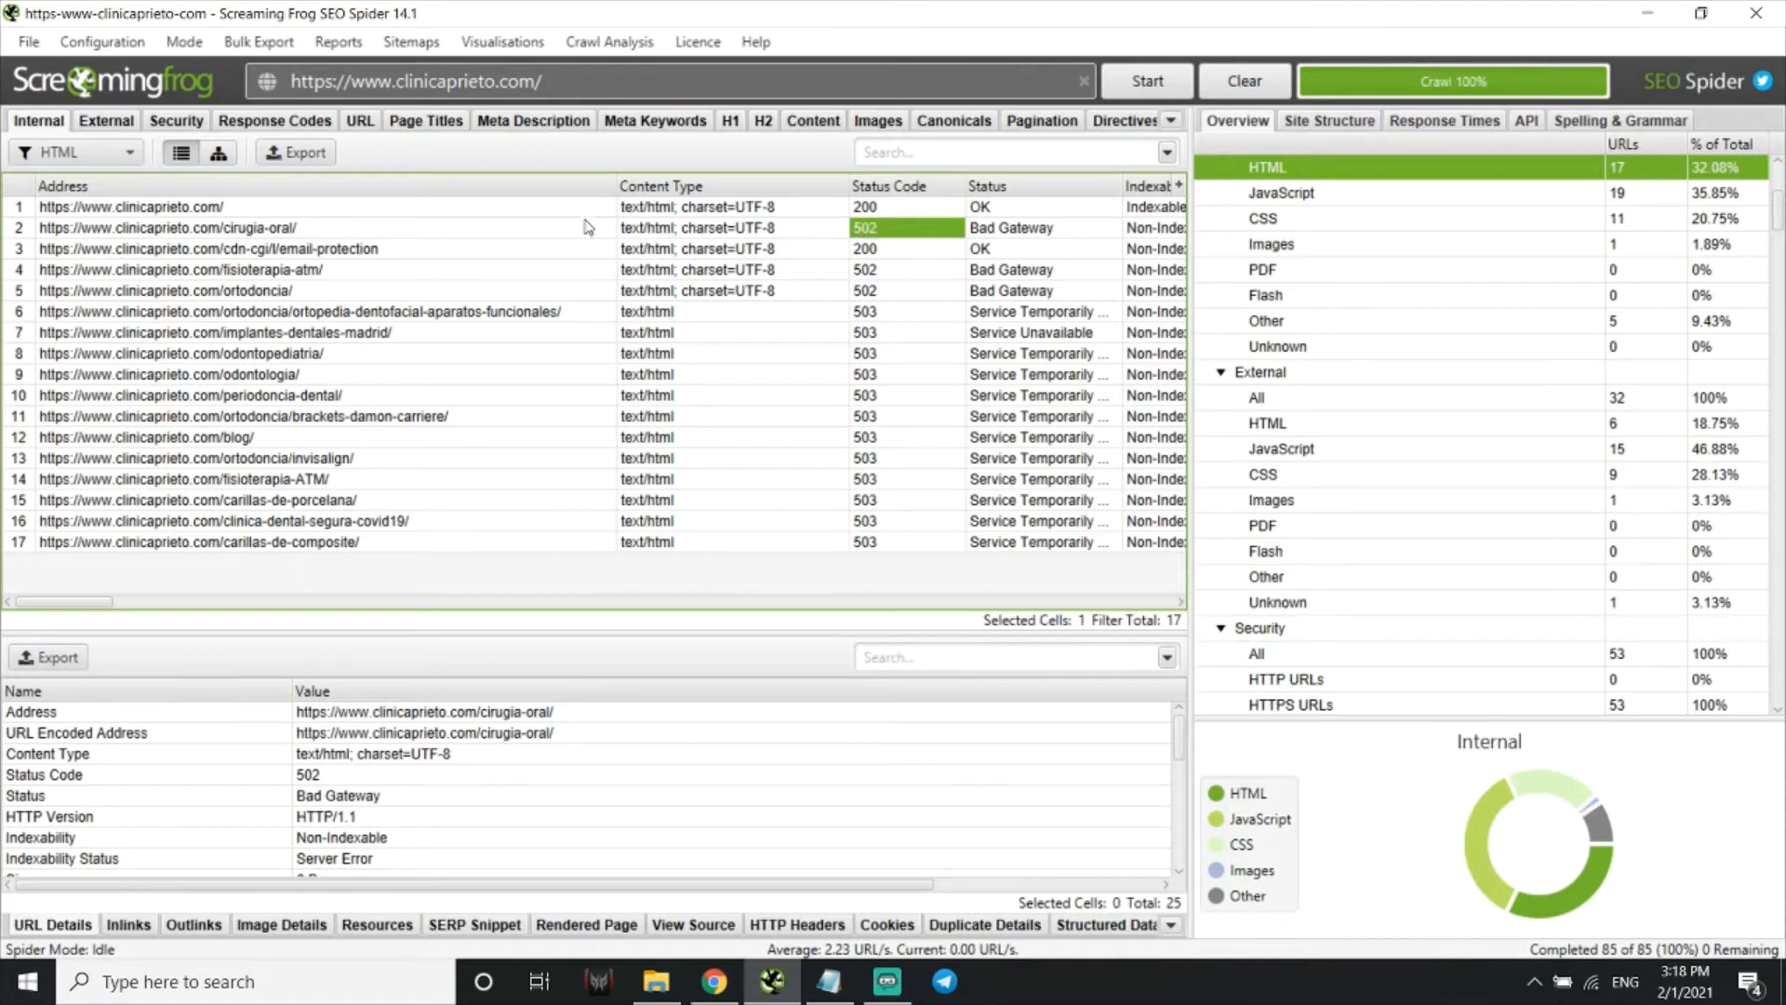
left_click(368, 226)
left_click(902, 229)
left_click(277, 229)
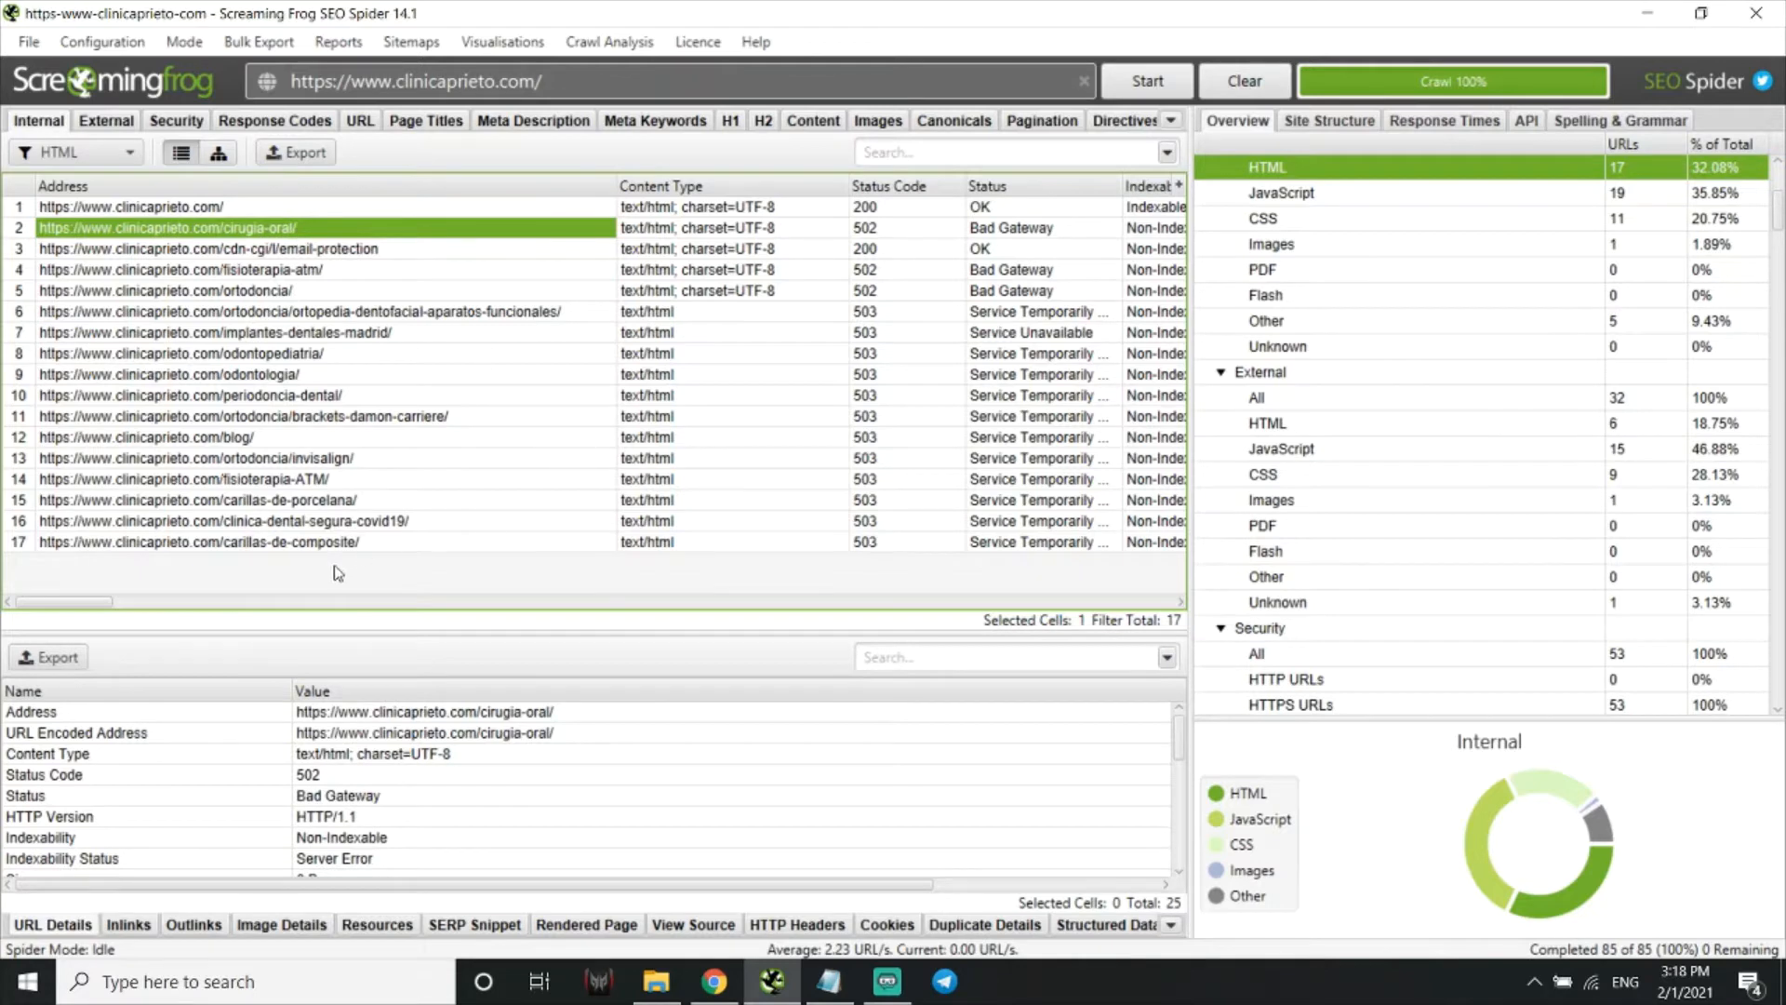
left_click_drag(65, 602, 171, 611)
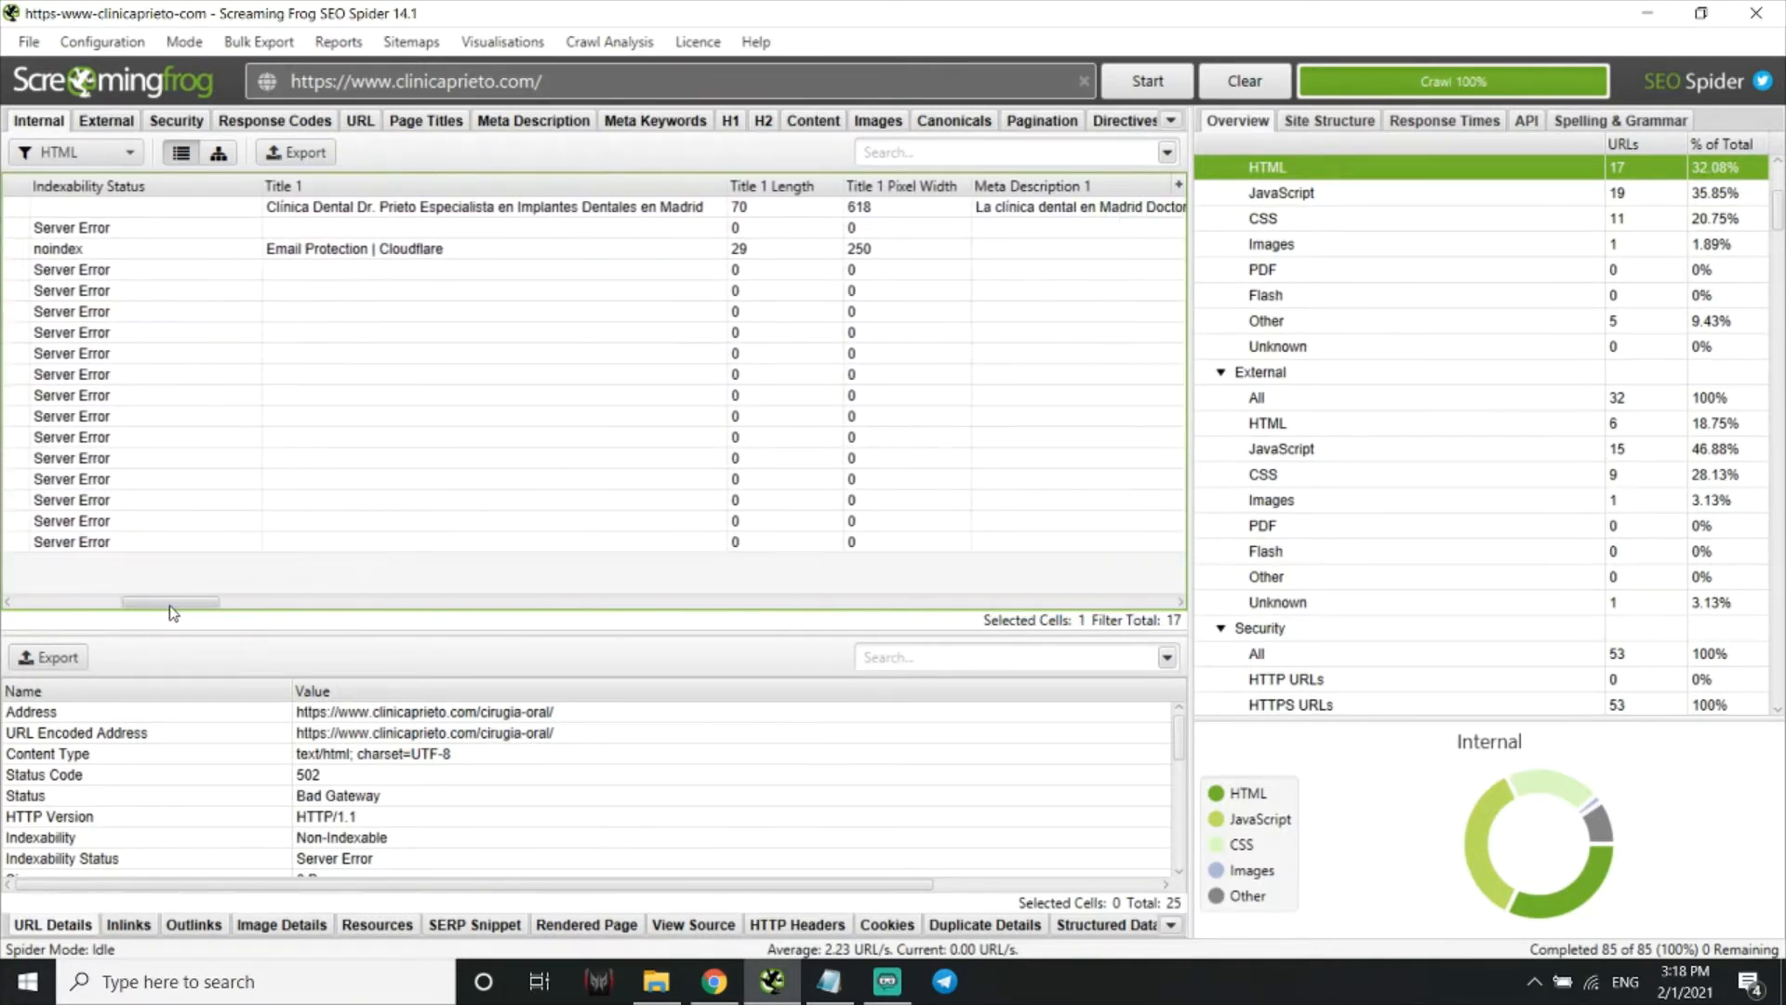
left_click(313, 212)
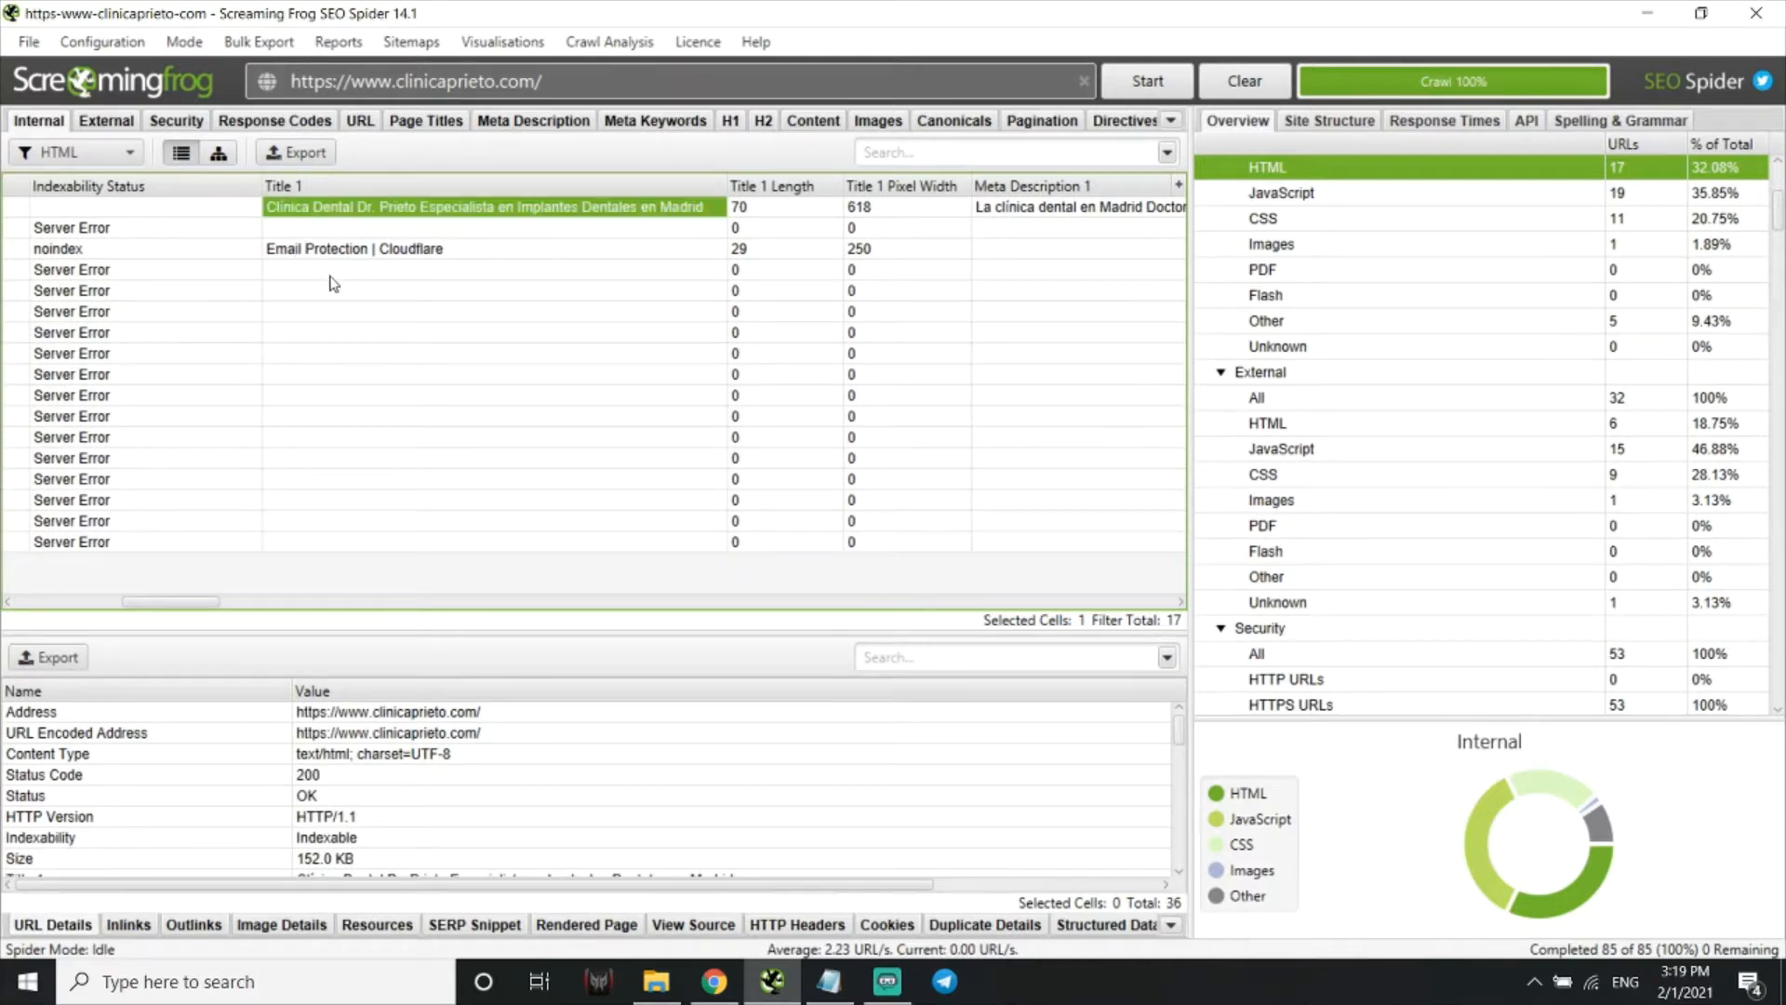
Examine the status codes from the /ortodoncia/ortopedia-dentofacial-aparatos-funcionales/ row down to the /carillas-de-composite/ row
left_click_drag(170, 611, 83, 610)
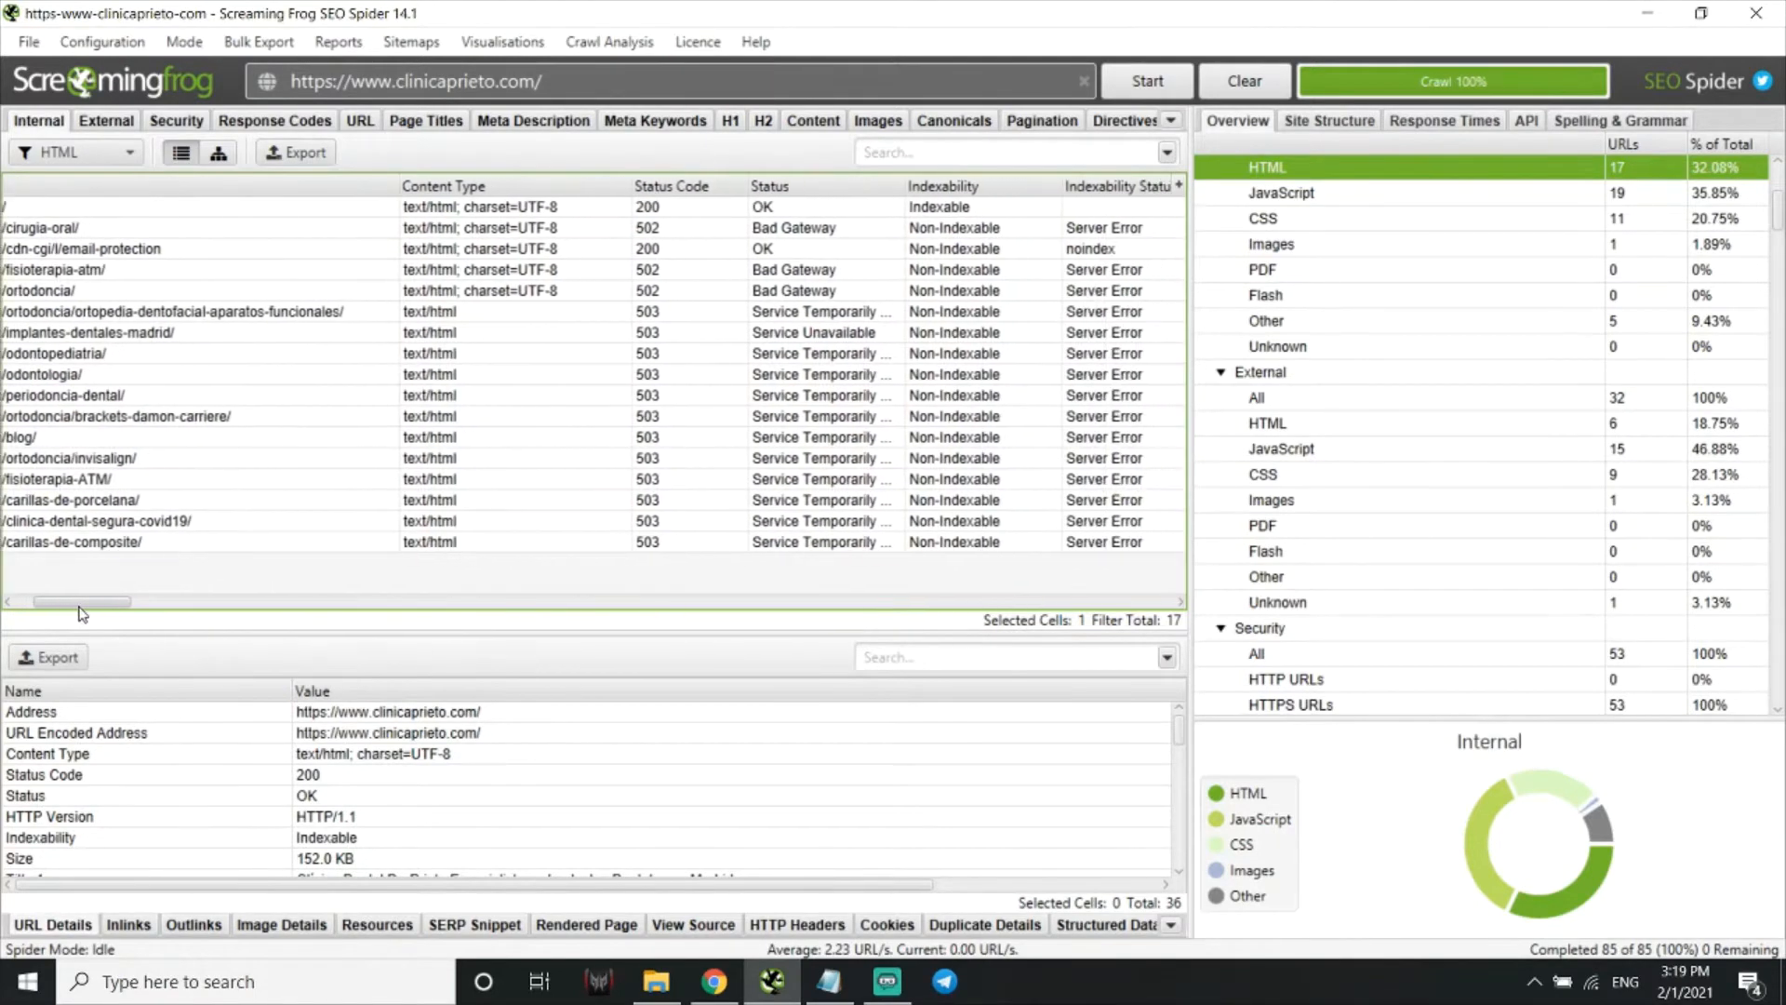
left_click(667, 311)
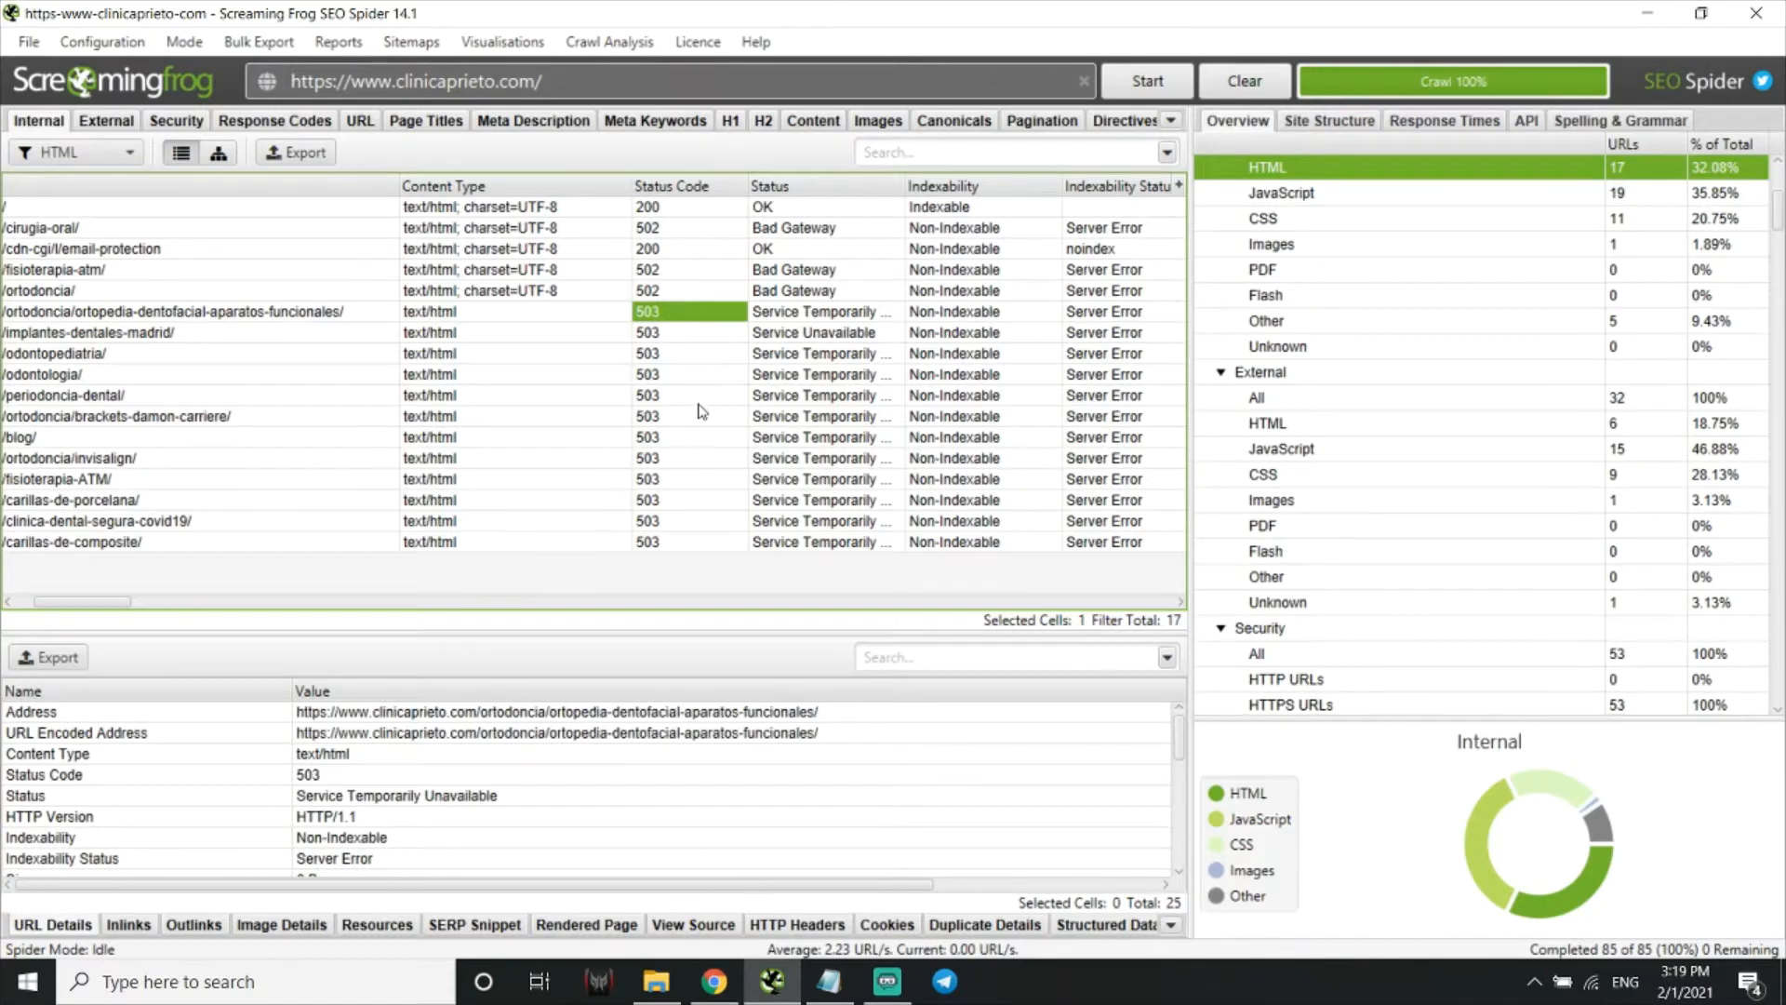
left_click(662, 541)
mouse_move(108, 611)
left_mouse_down()
mouse_move(155, 609)
mouse_move(136, 609)
left_mouse_up()
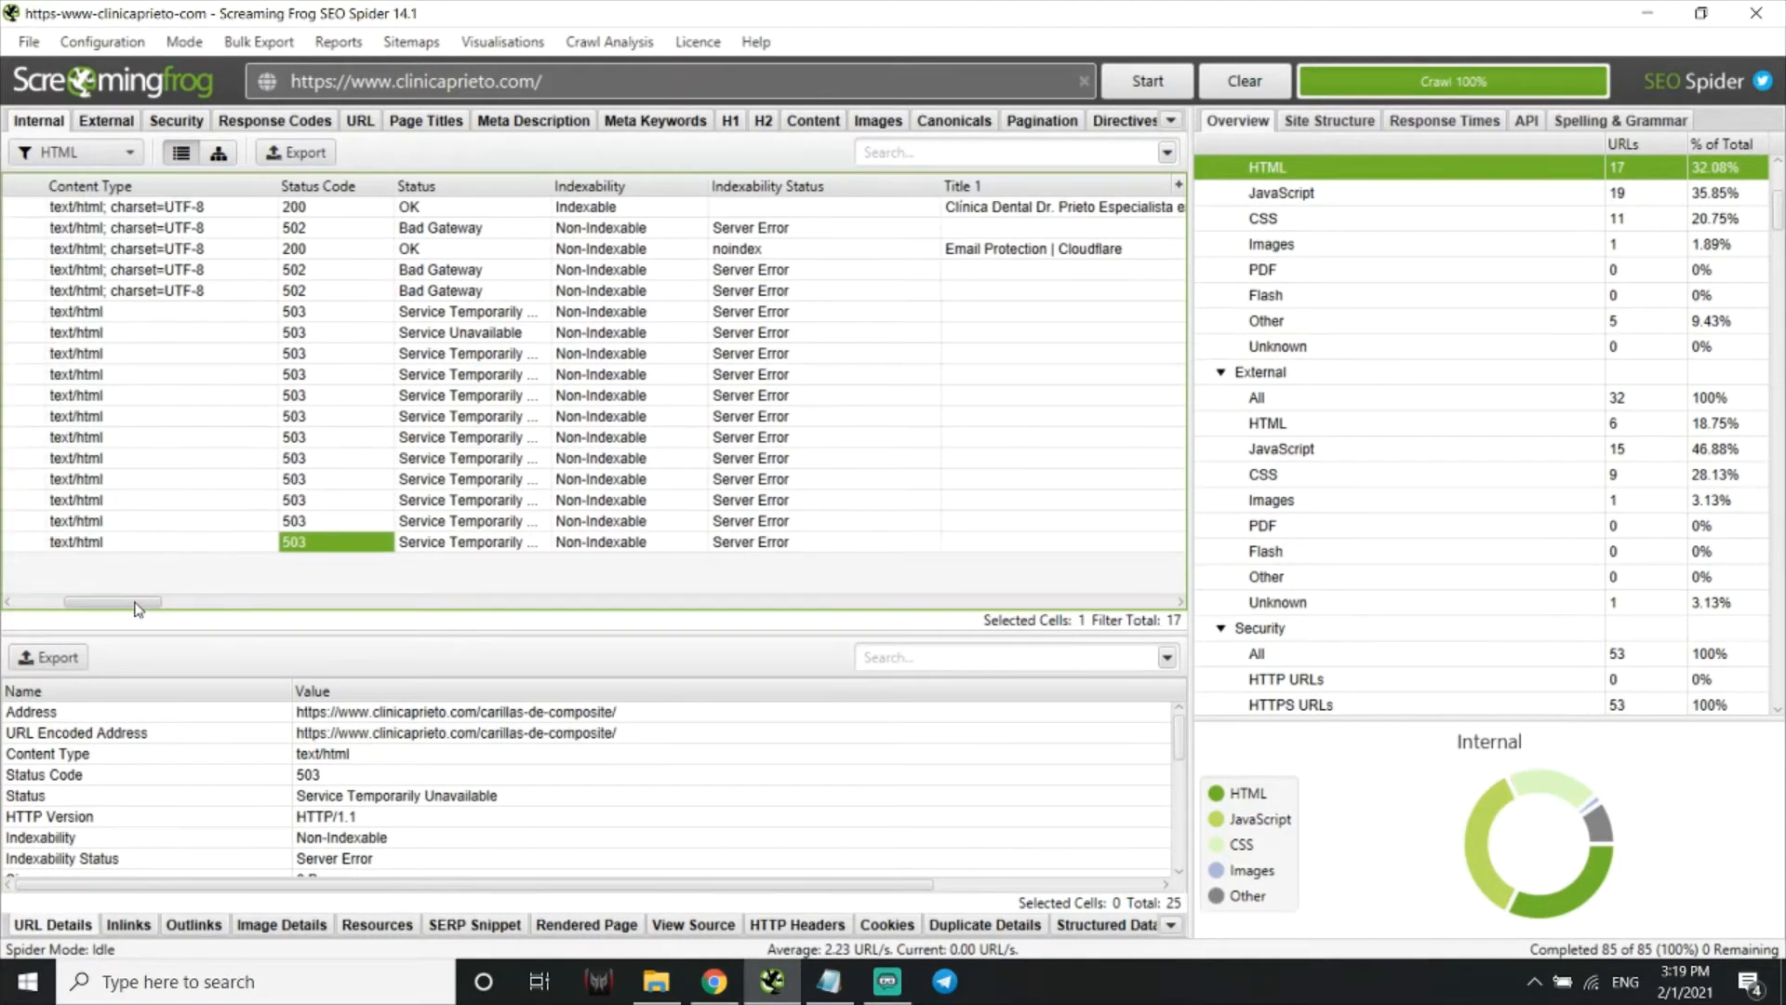
left_click(350, 312)
left_click(339, 543)
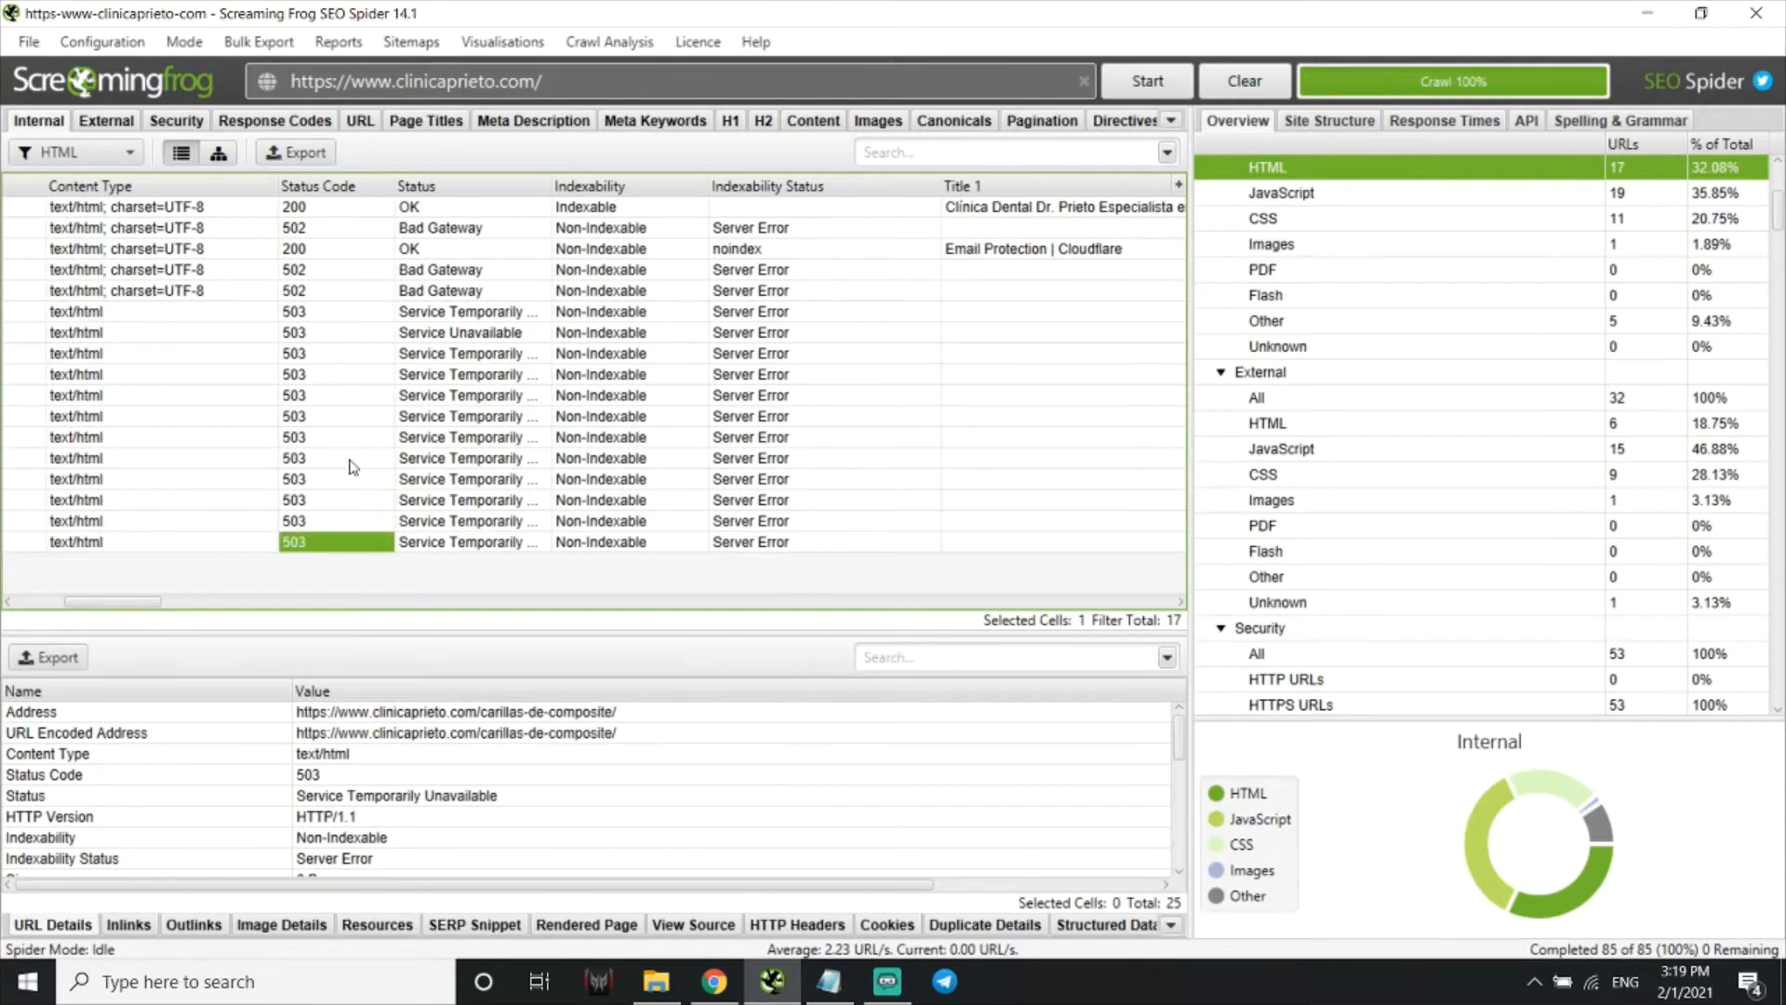
left_click(350, 313)
Review the crawled pages' indexability status, Title 1 and Title 1 Length columns, checking the /fisioterapia-atm/ page's title
left_click_drag(109, 606, 154, 608)
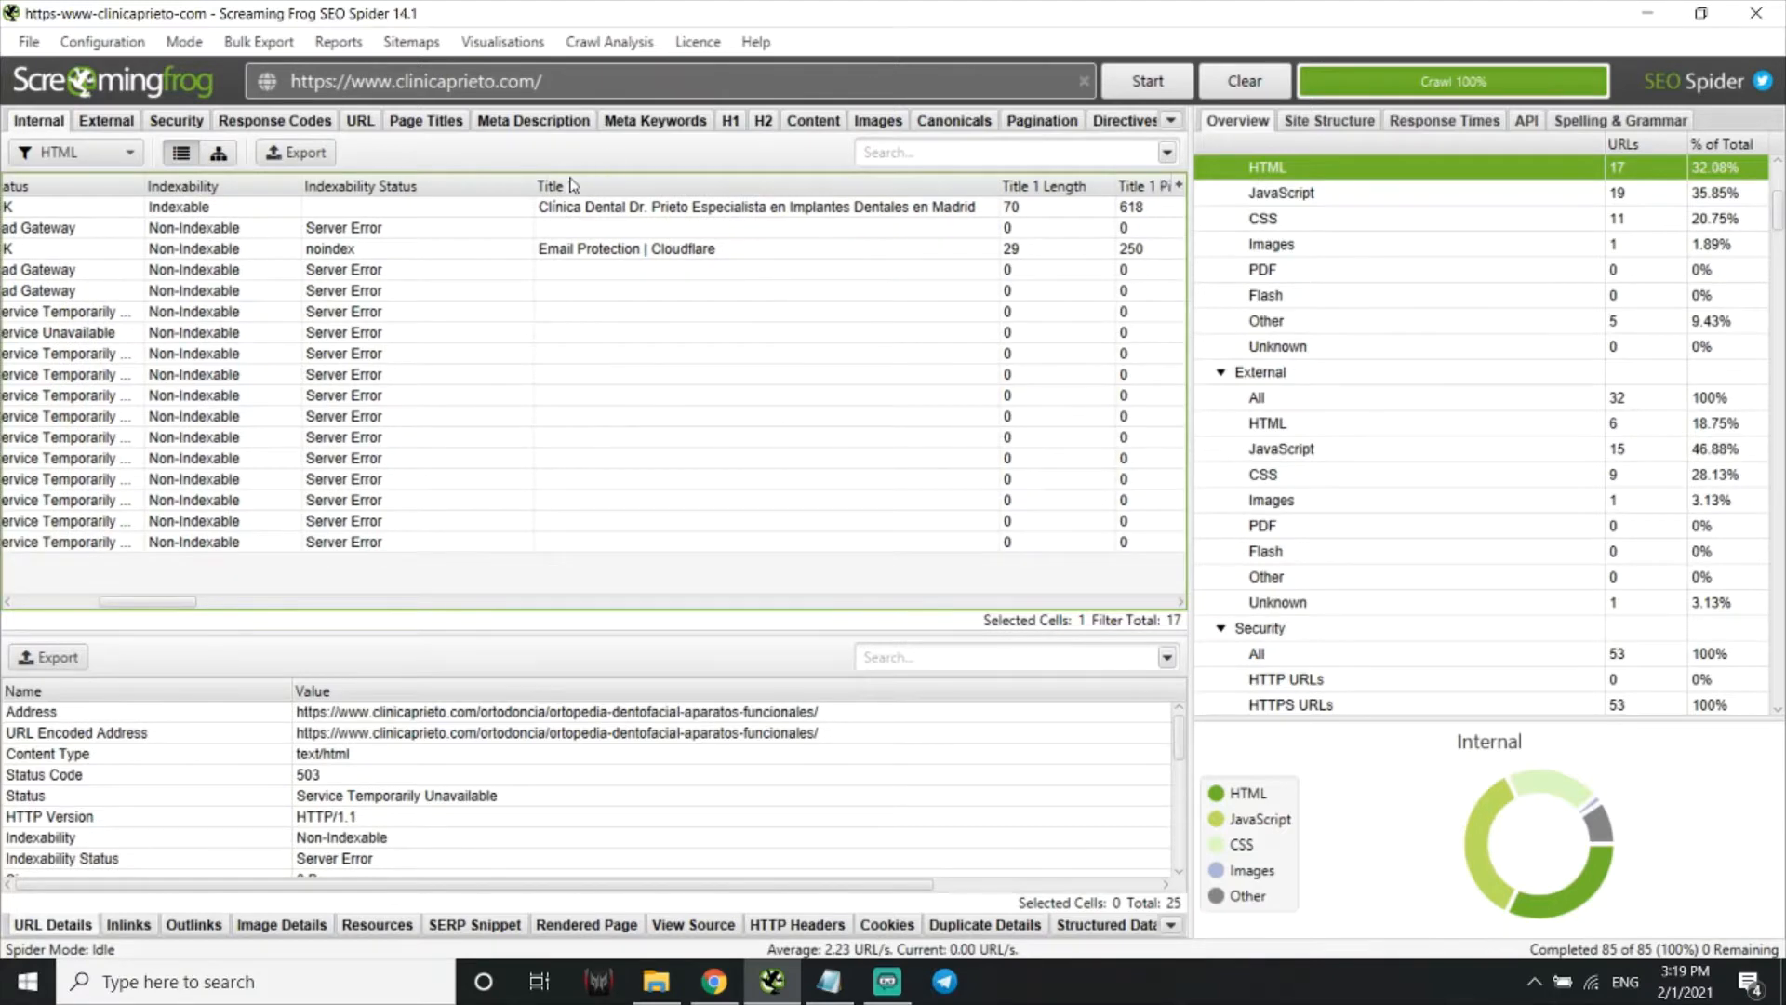
left_click(580, 271)
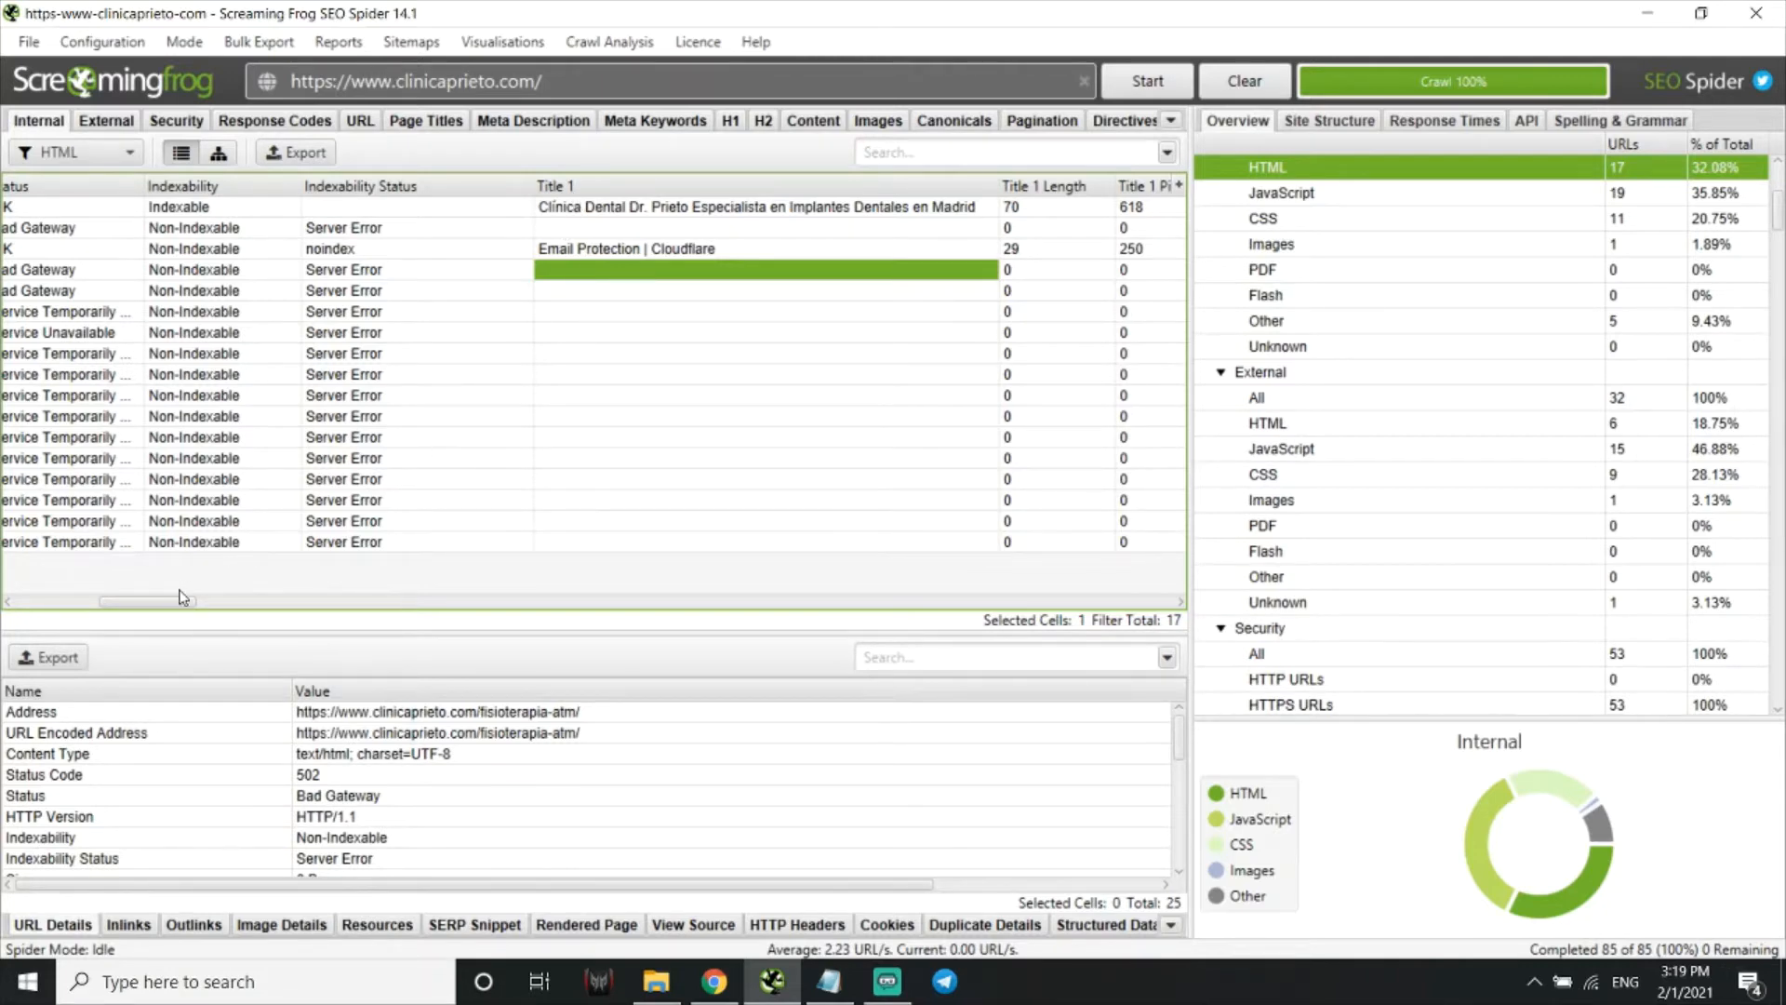
left_click_drag(178, 603, 181, 611)
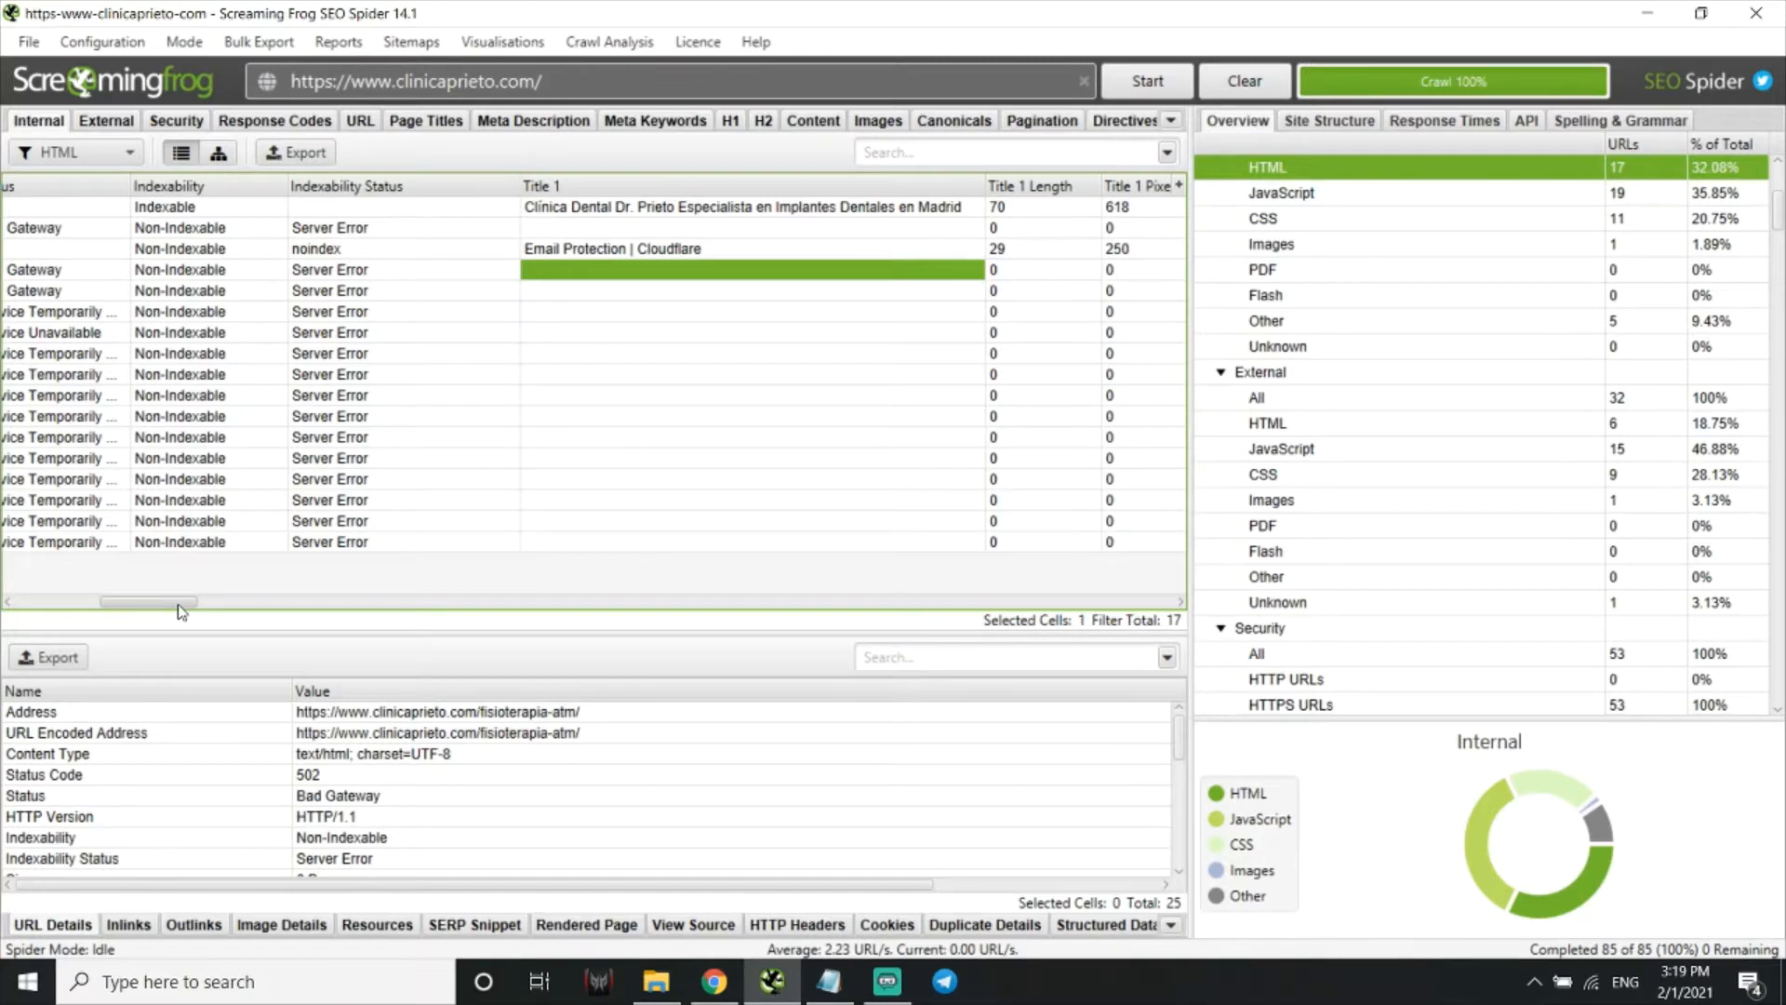
left_click_drag(181, 611, 190, 617)
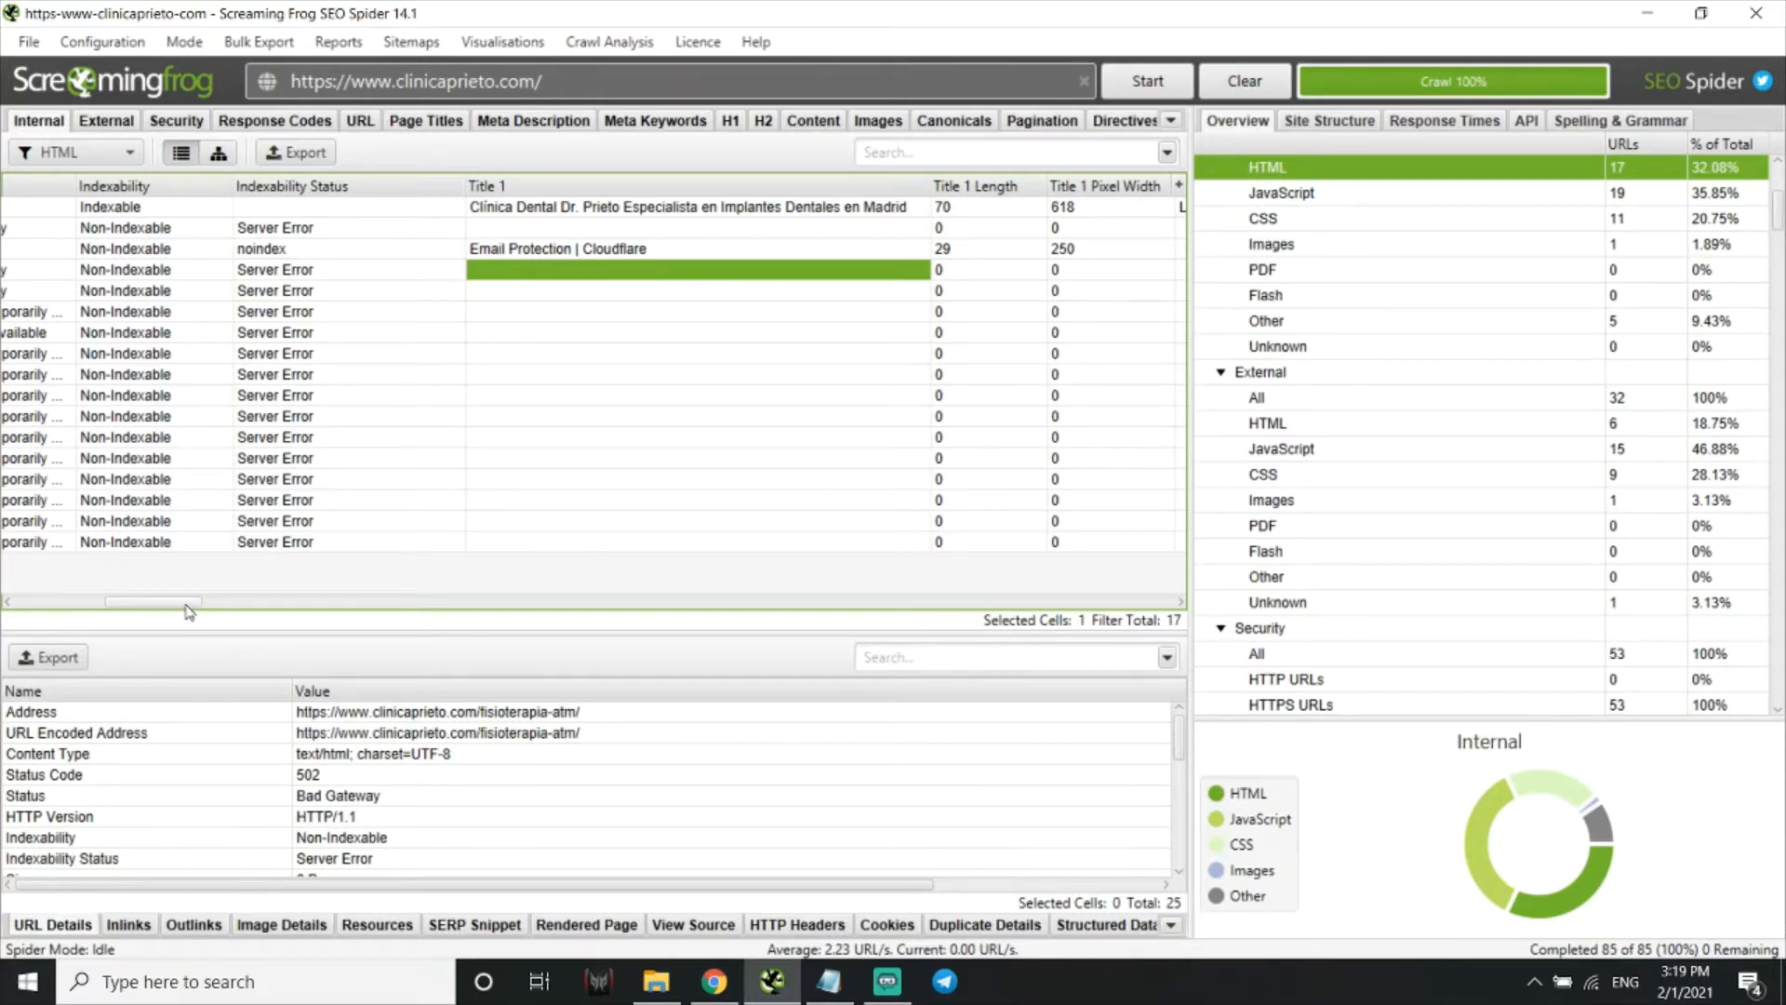
left_click_drag(186, 605, 196, 606)
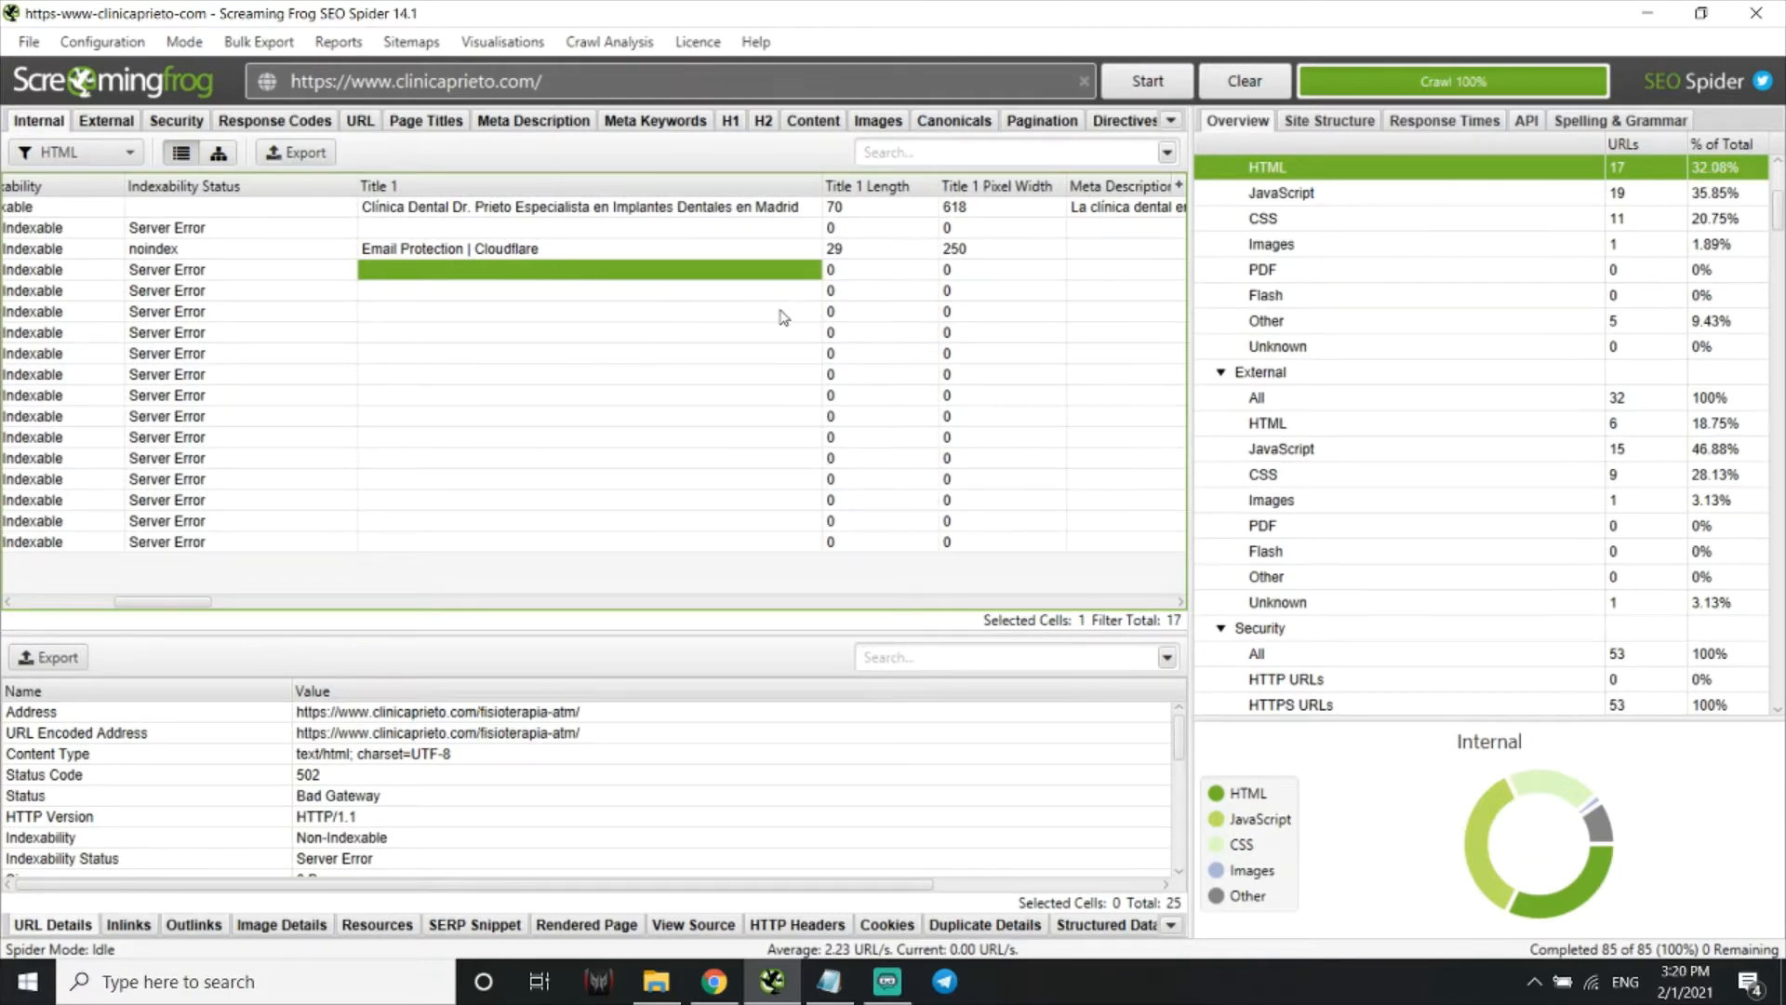
Sort the pages by Title 1 Length in both directions, restore the original order, and select the homepage's title length
left_click(861, 184)
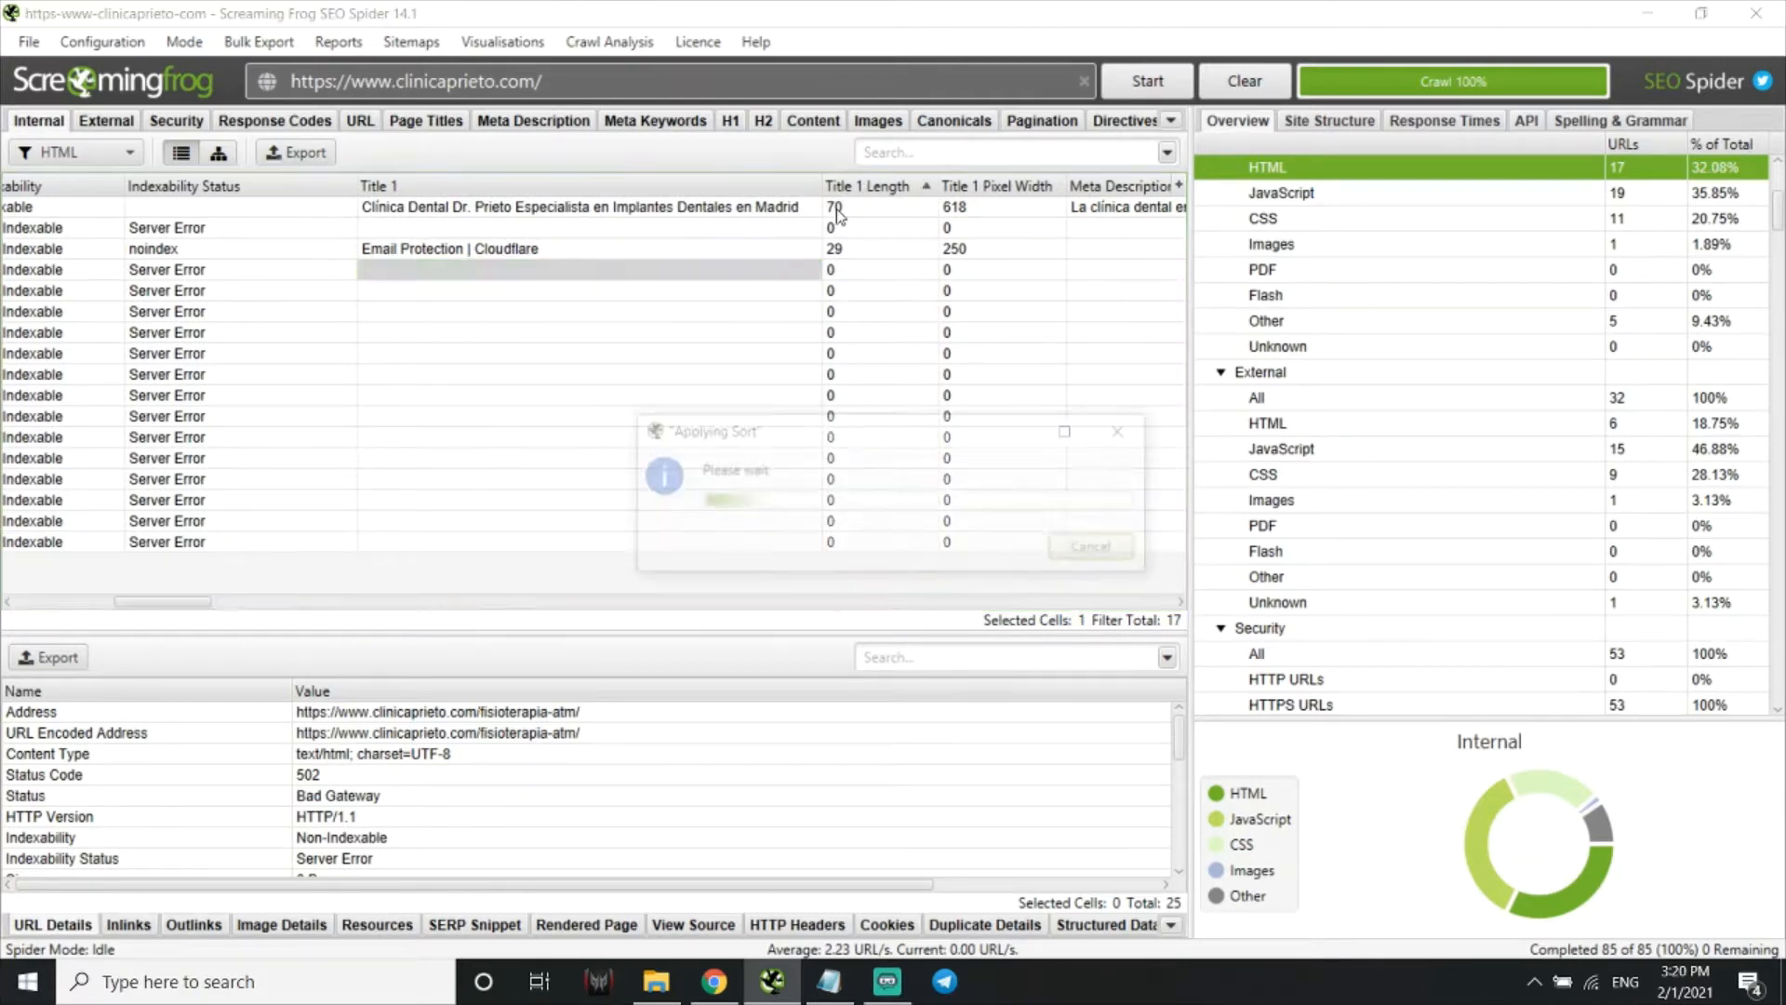
left_click(870, 191)
left_click(870, 191)
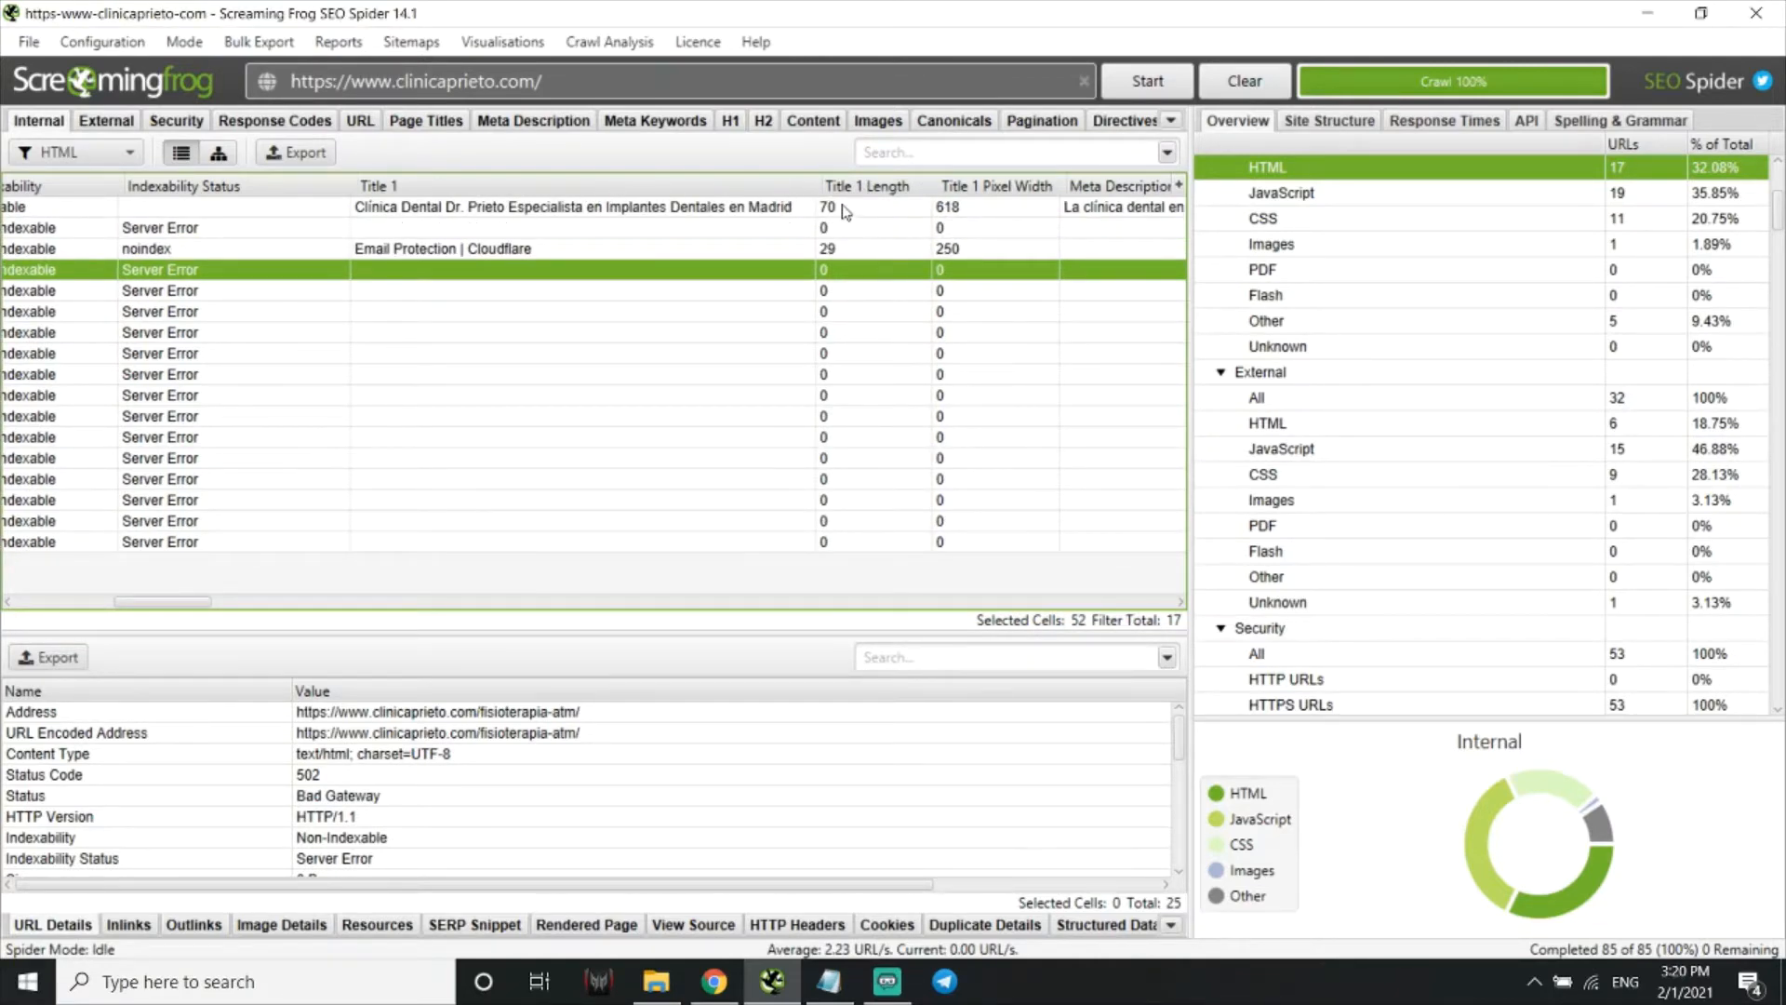
left_click(842, 209)
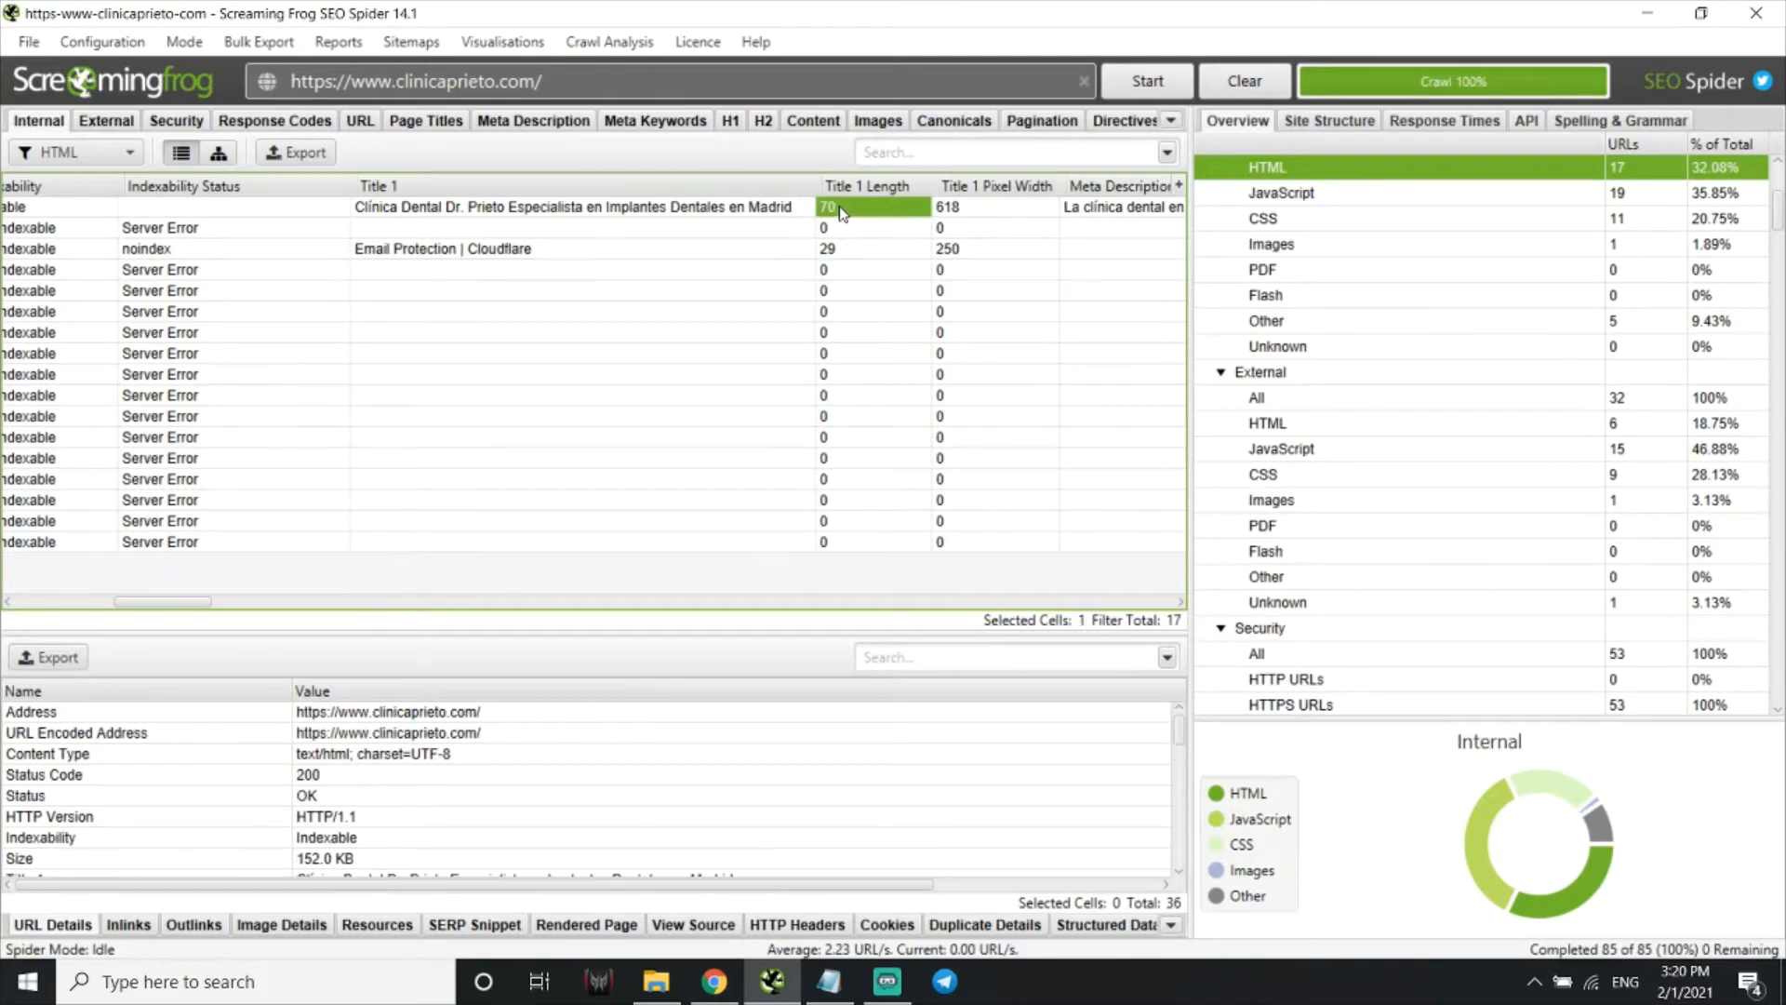
Check the /cdn-cgi/l/email-protection page's title length, and export the HTML page list to the desktop as internal_html.csv in comma-separated format
left_click(854, 251)
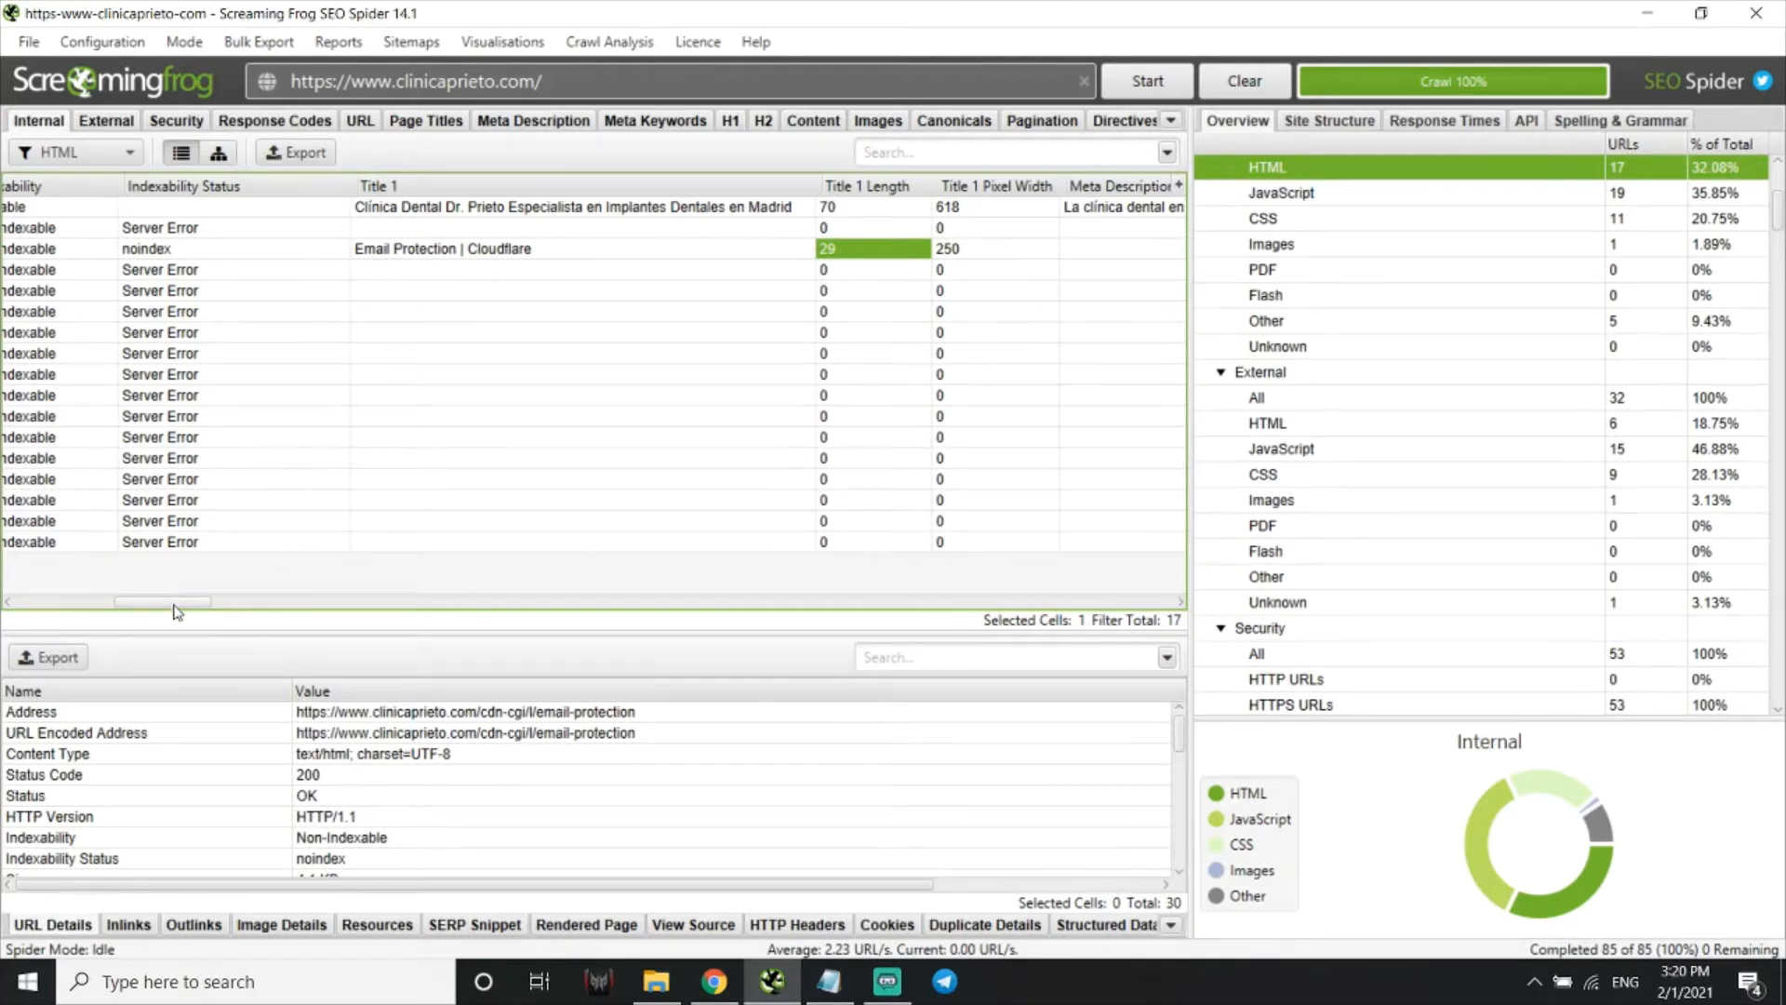
left_click_drag(177, 611, 49, 600)
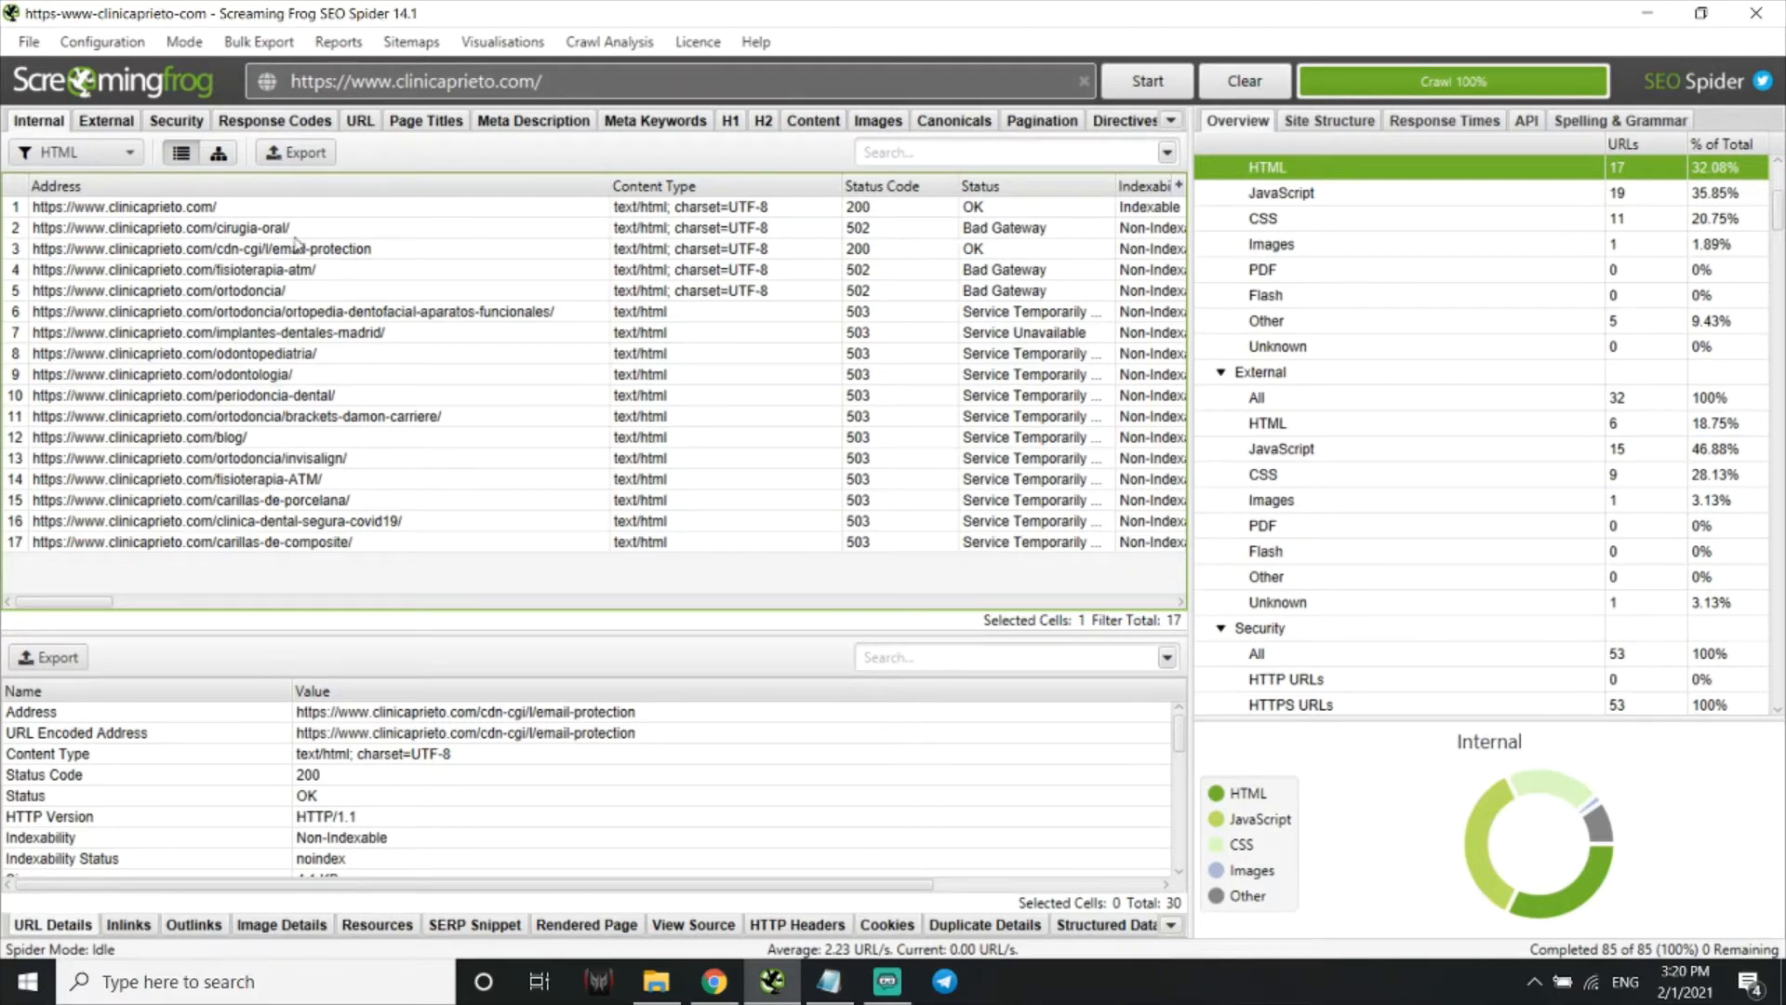
left_click(290, 154)
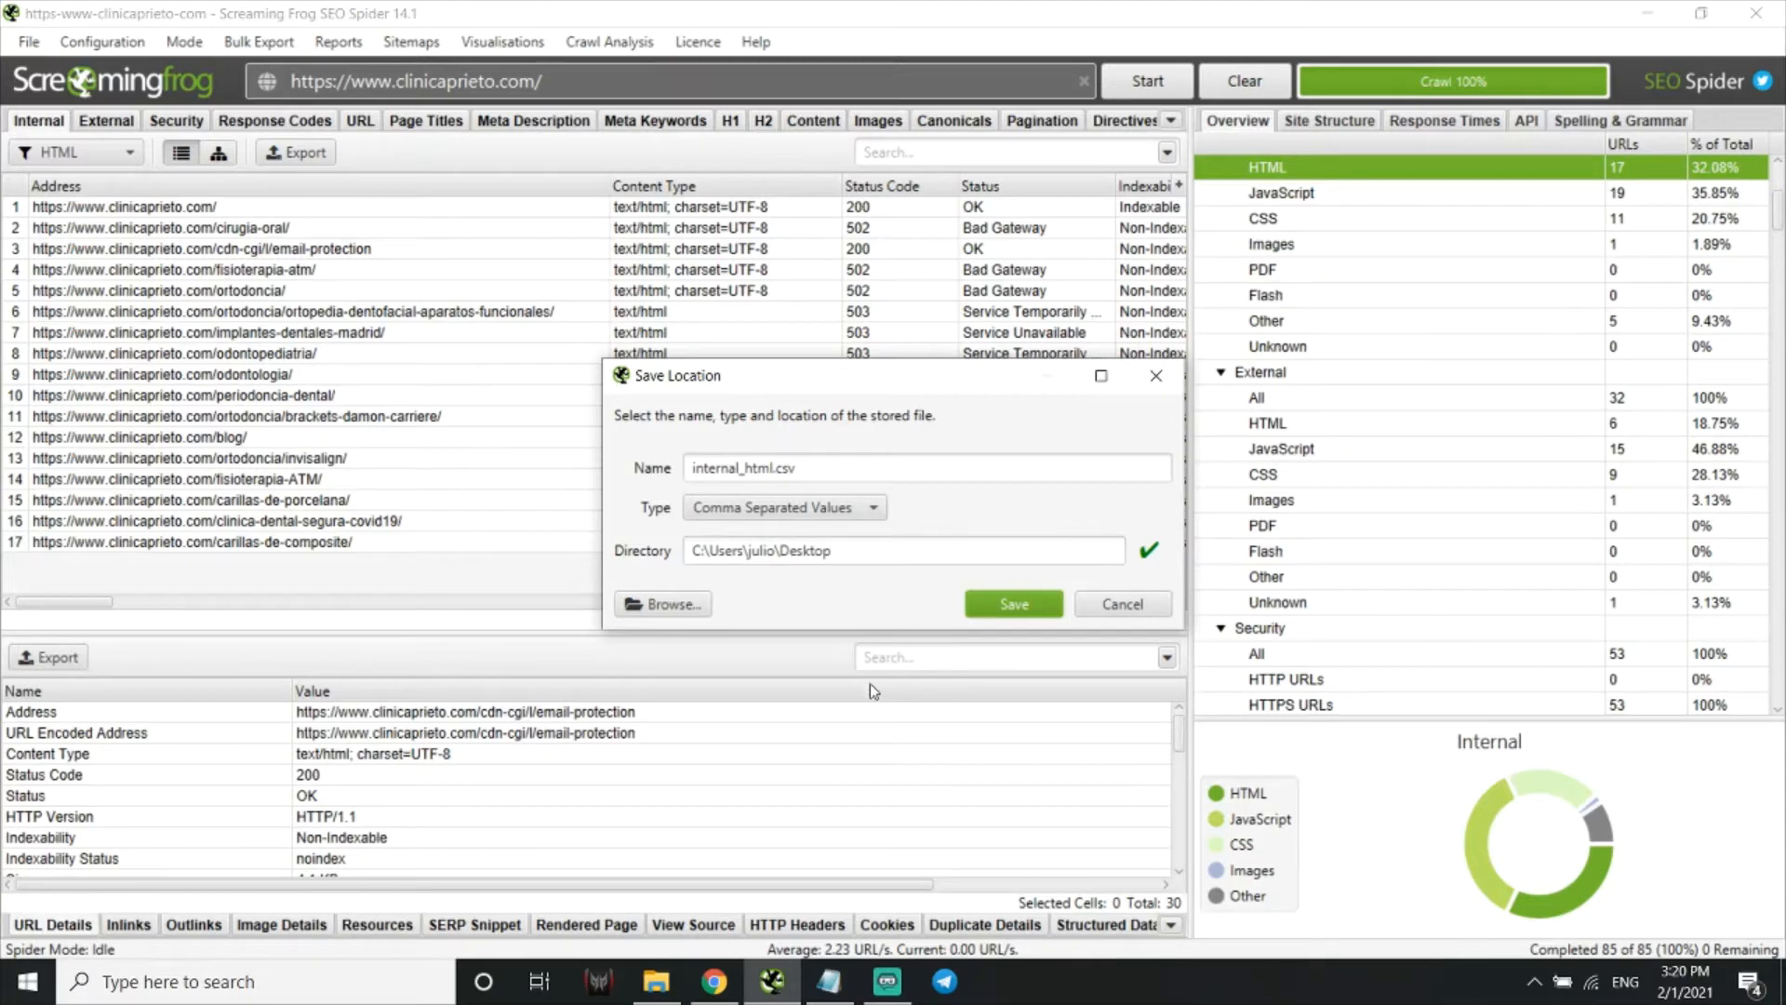
left_click(832, 551)
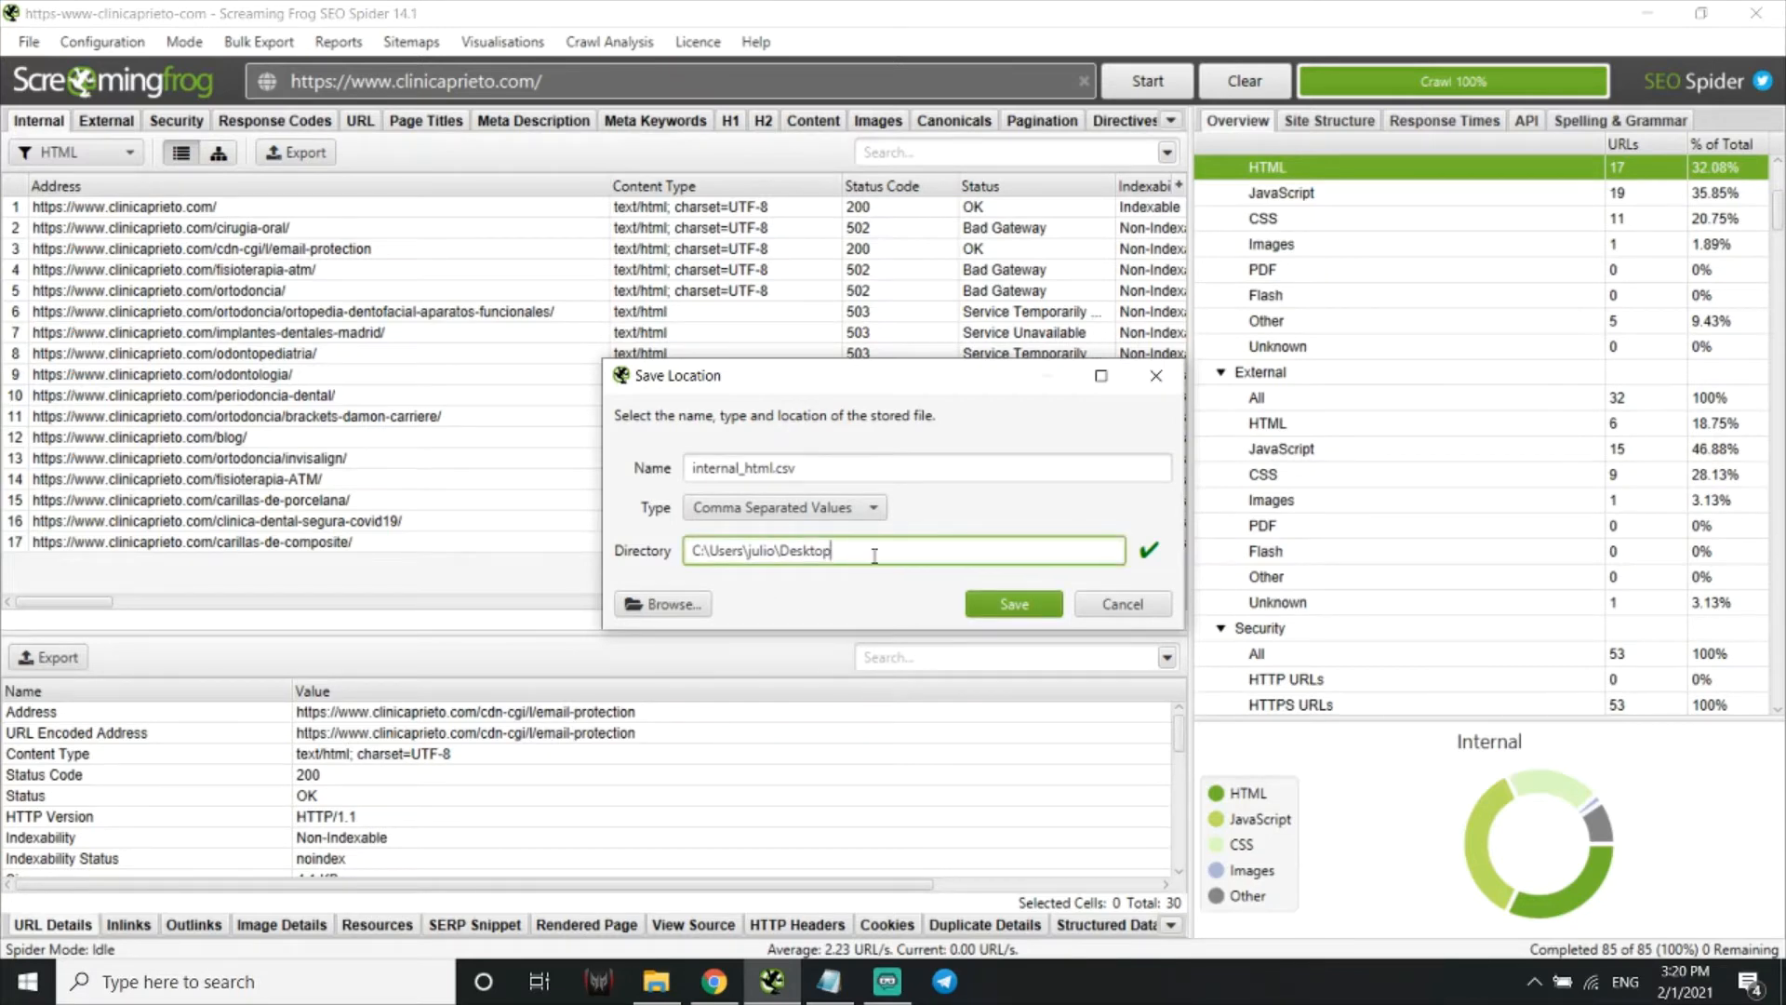
left_click(1014, 605)
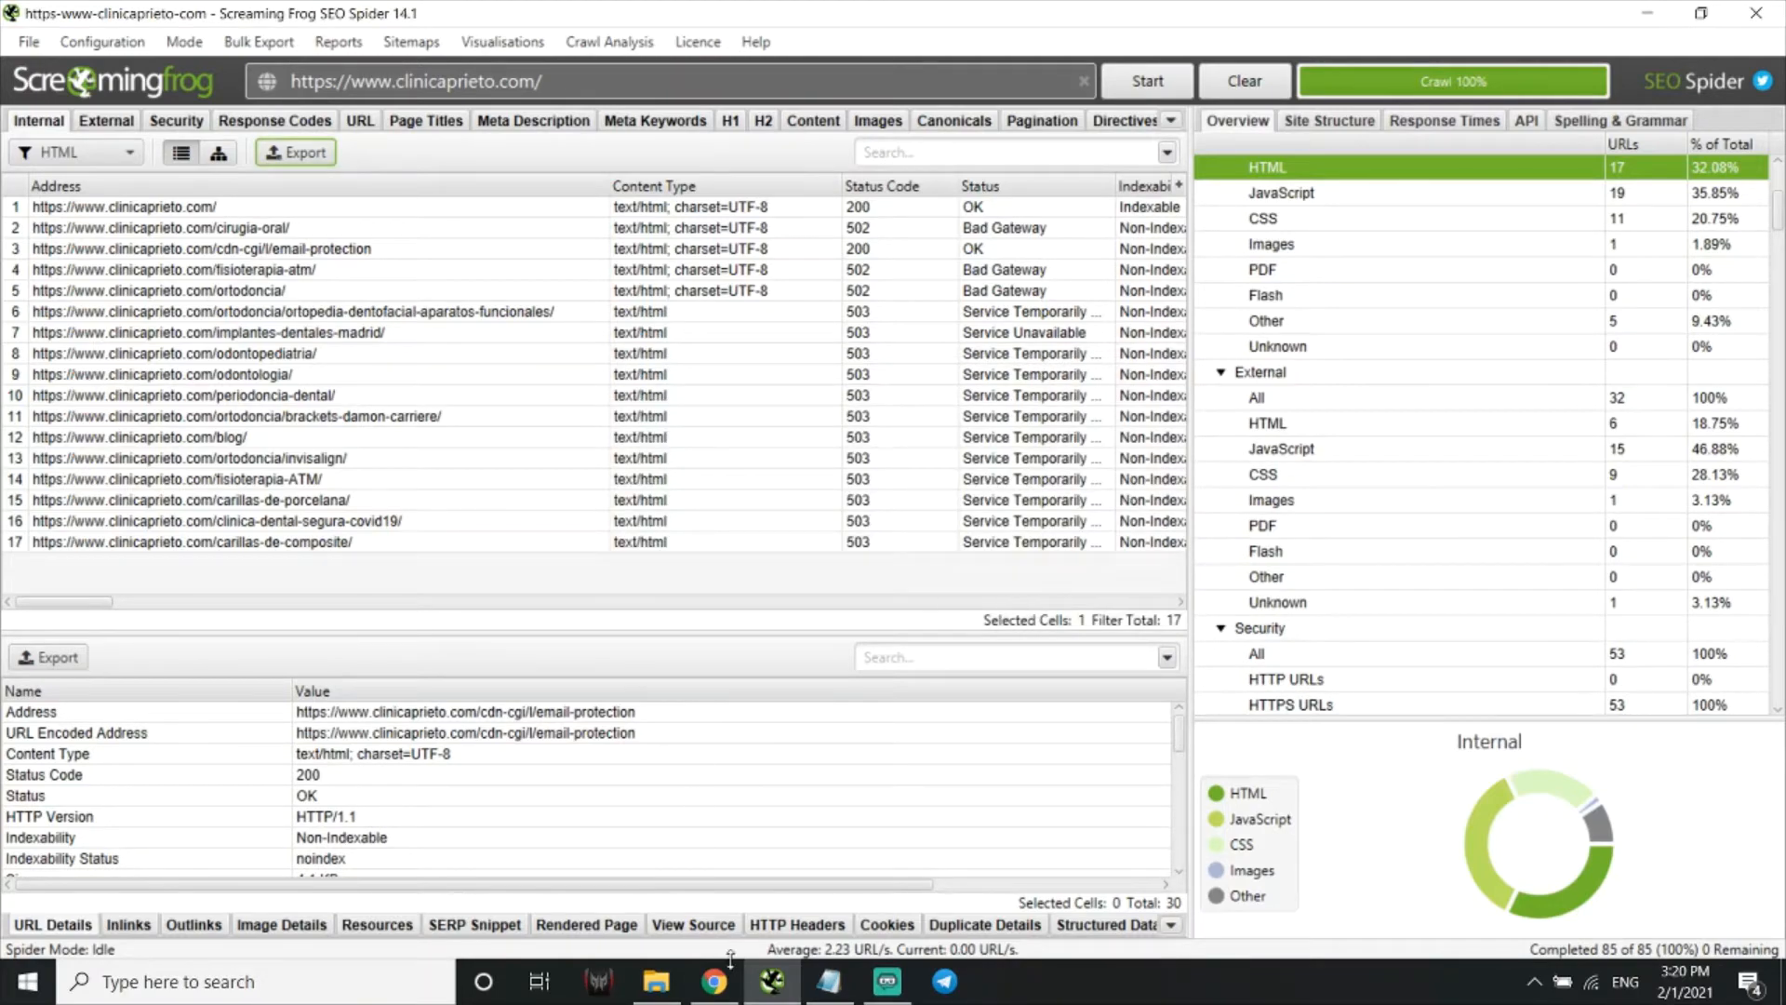
Switch to the blank Google Sheets spreadsheet in Chrome and import internal_html.csv from the desktop, appending it to the current sheet
left_click(714, 983)
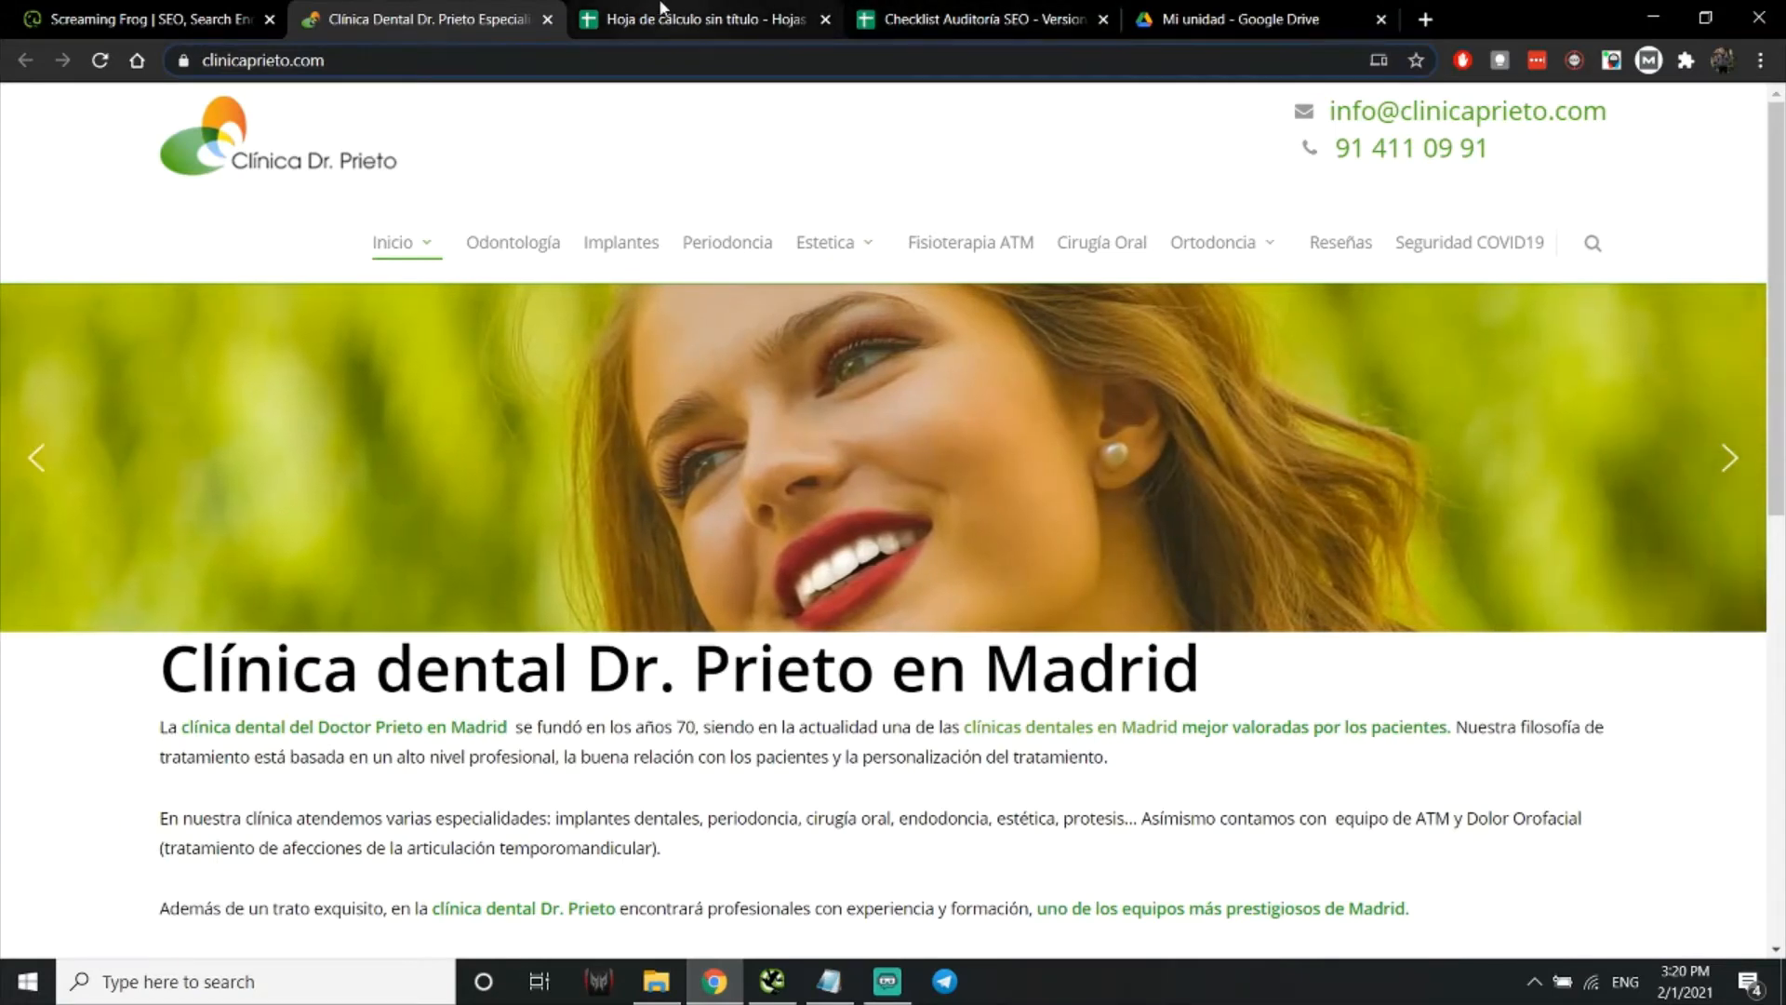
left_click(662, 13)
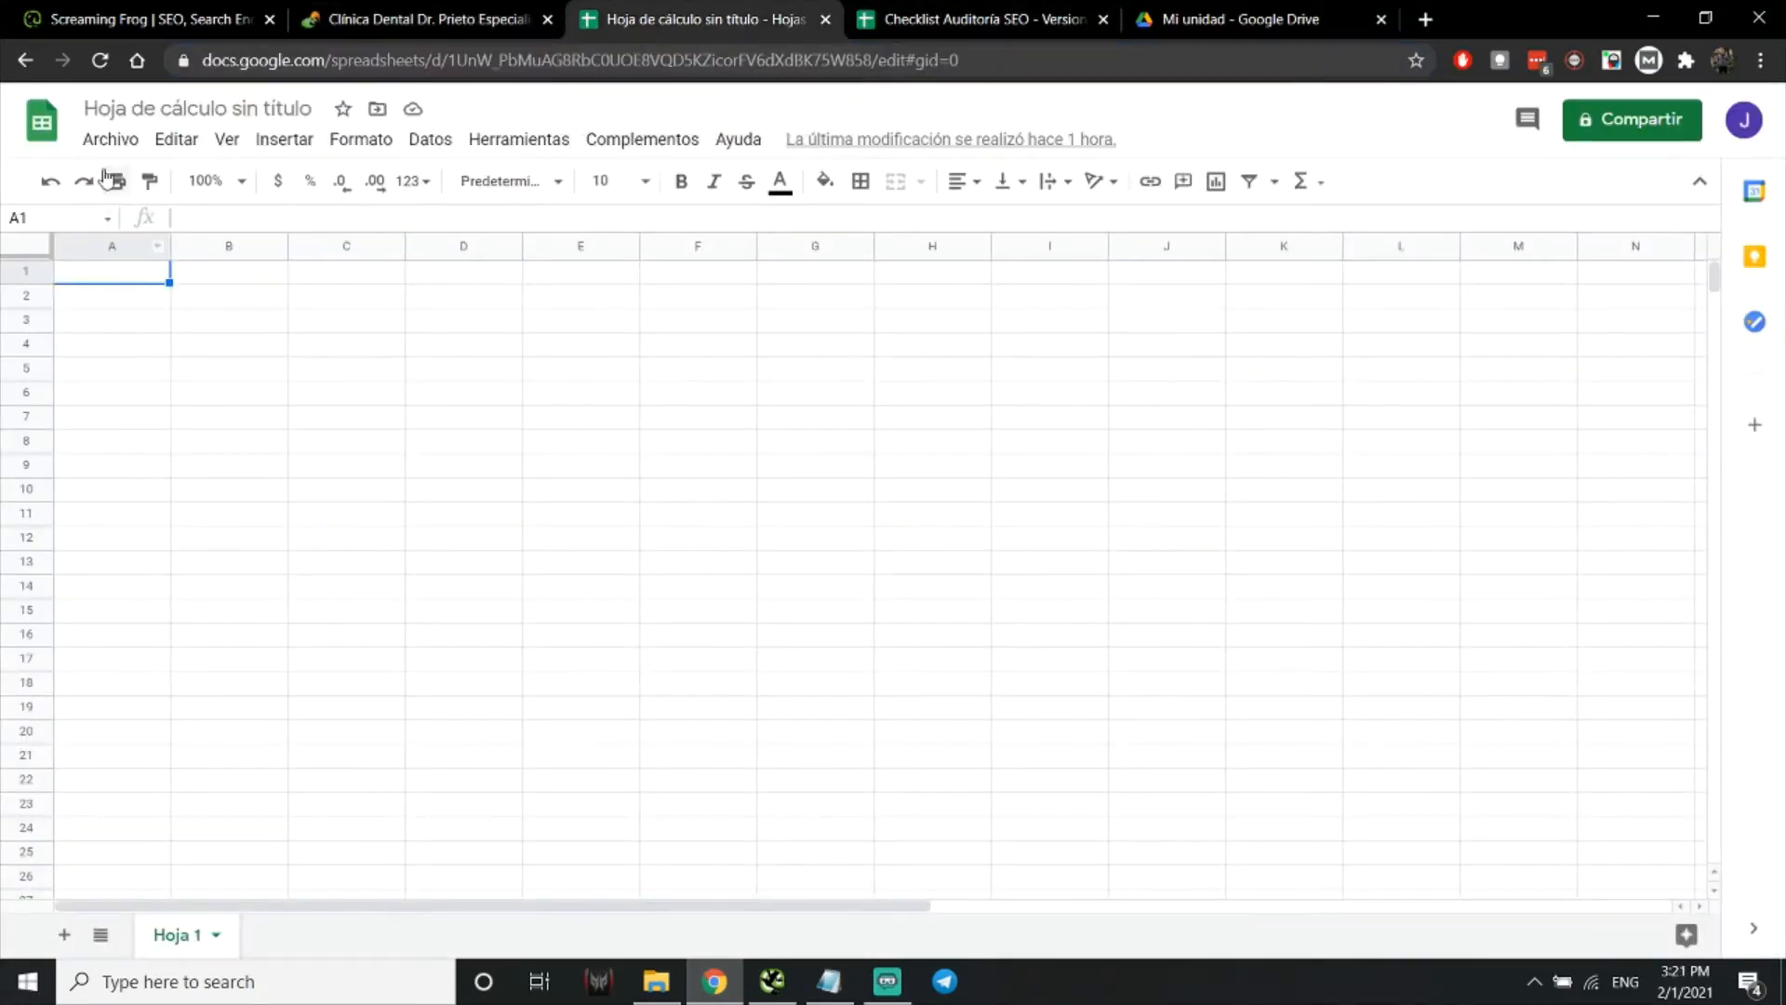
left_click(111, 142)
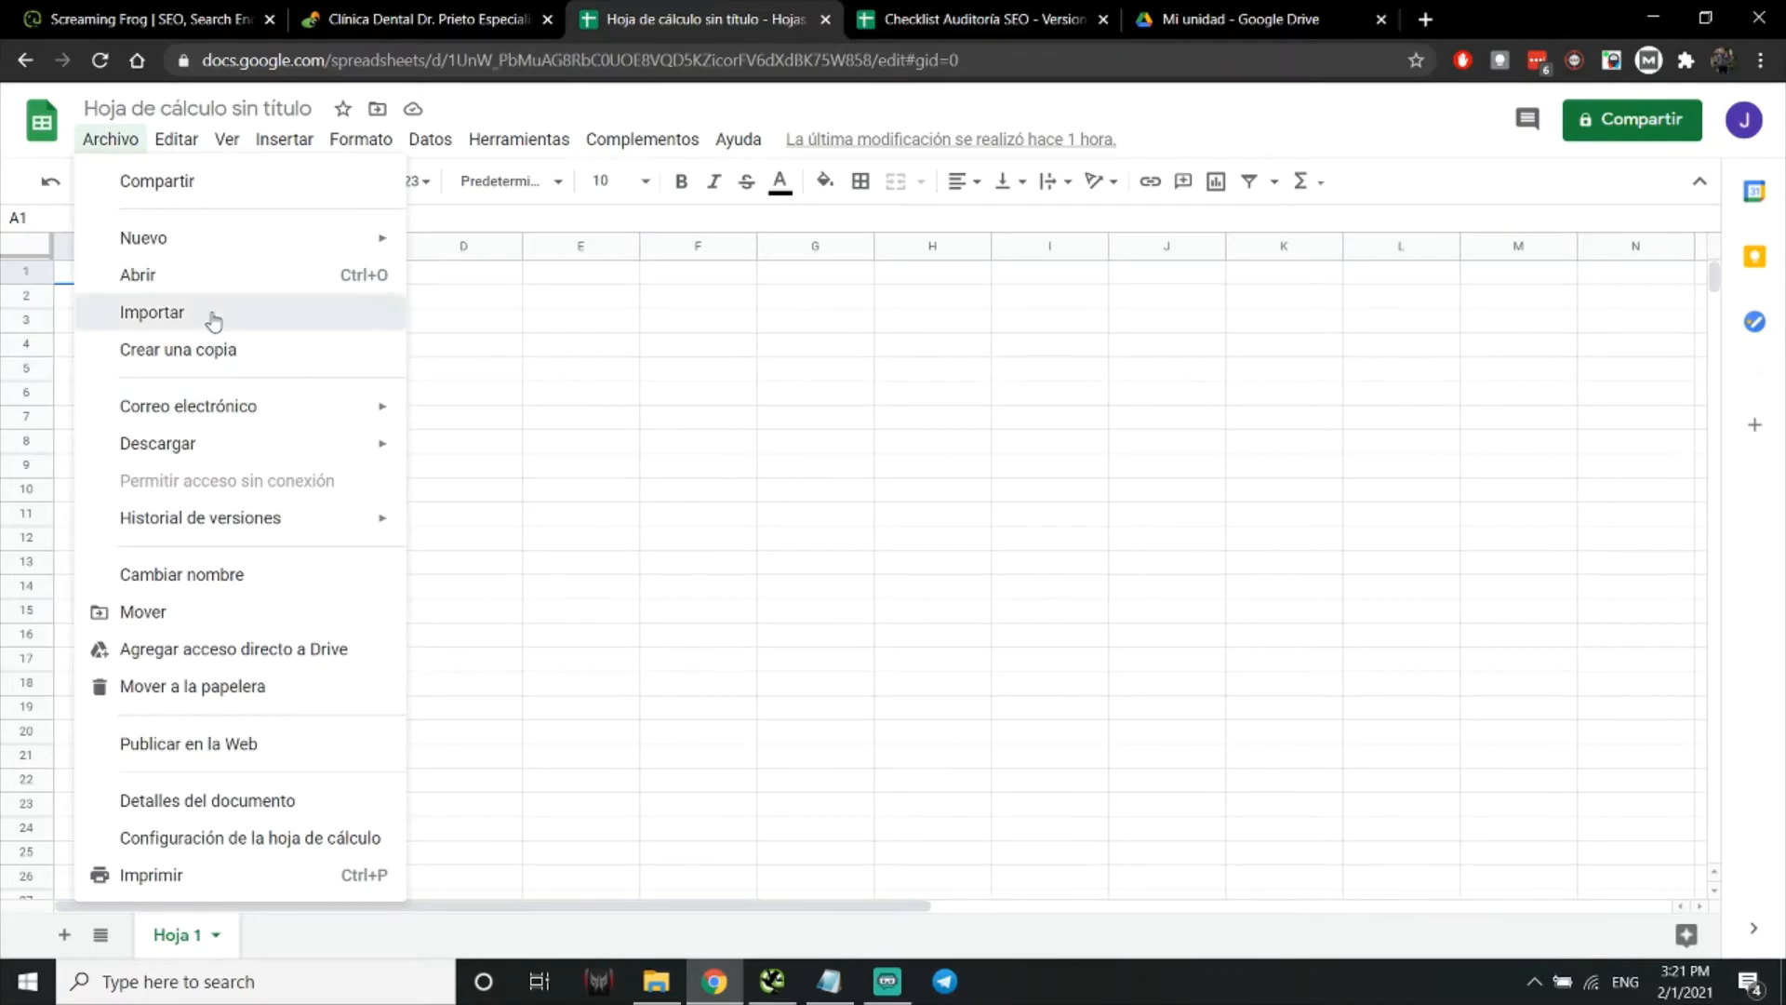
left_click(207, 314)
left_click(798, 240)
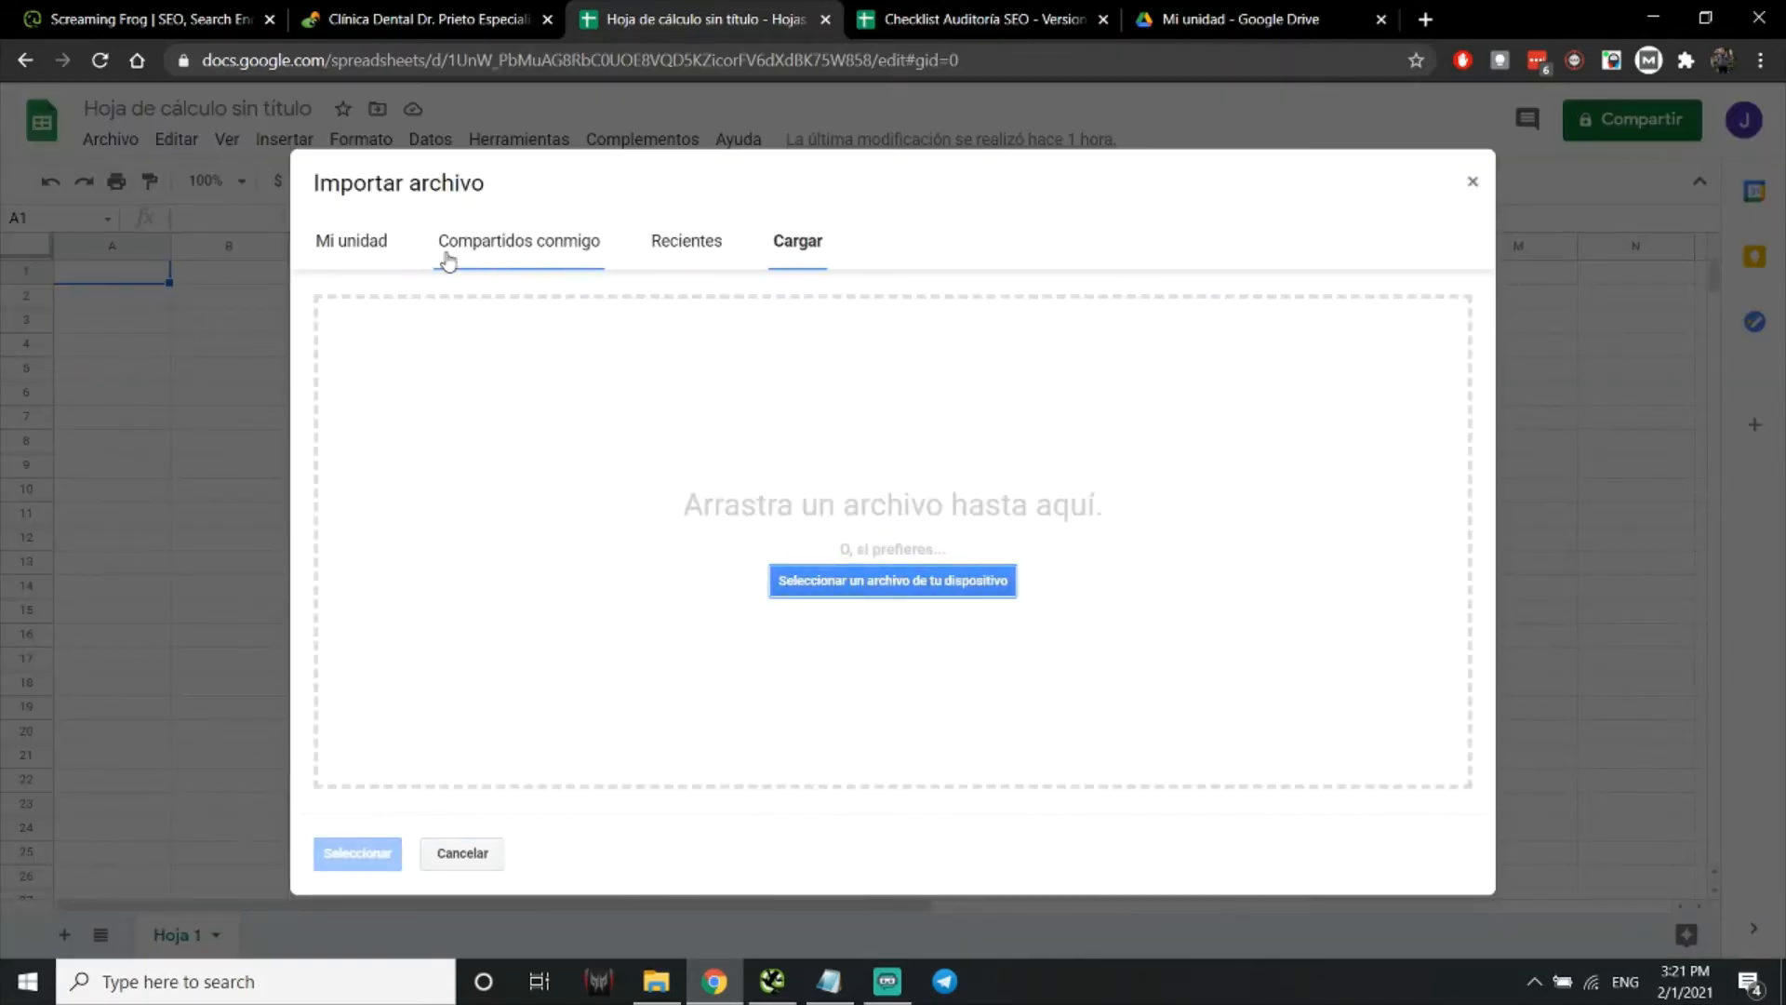
key("super+d")
left_click_drag(44, 272, 779, 582)
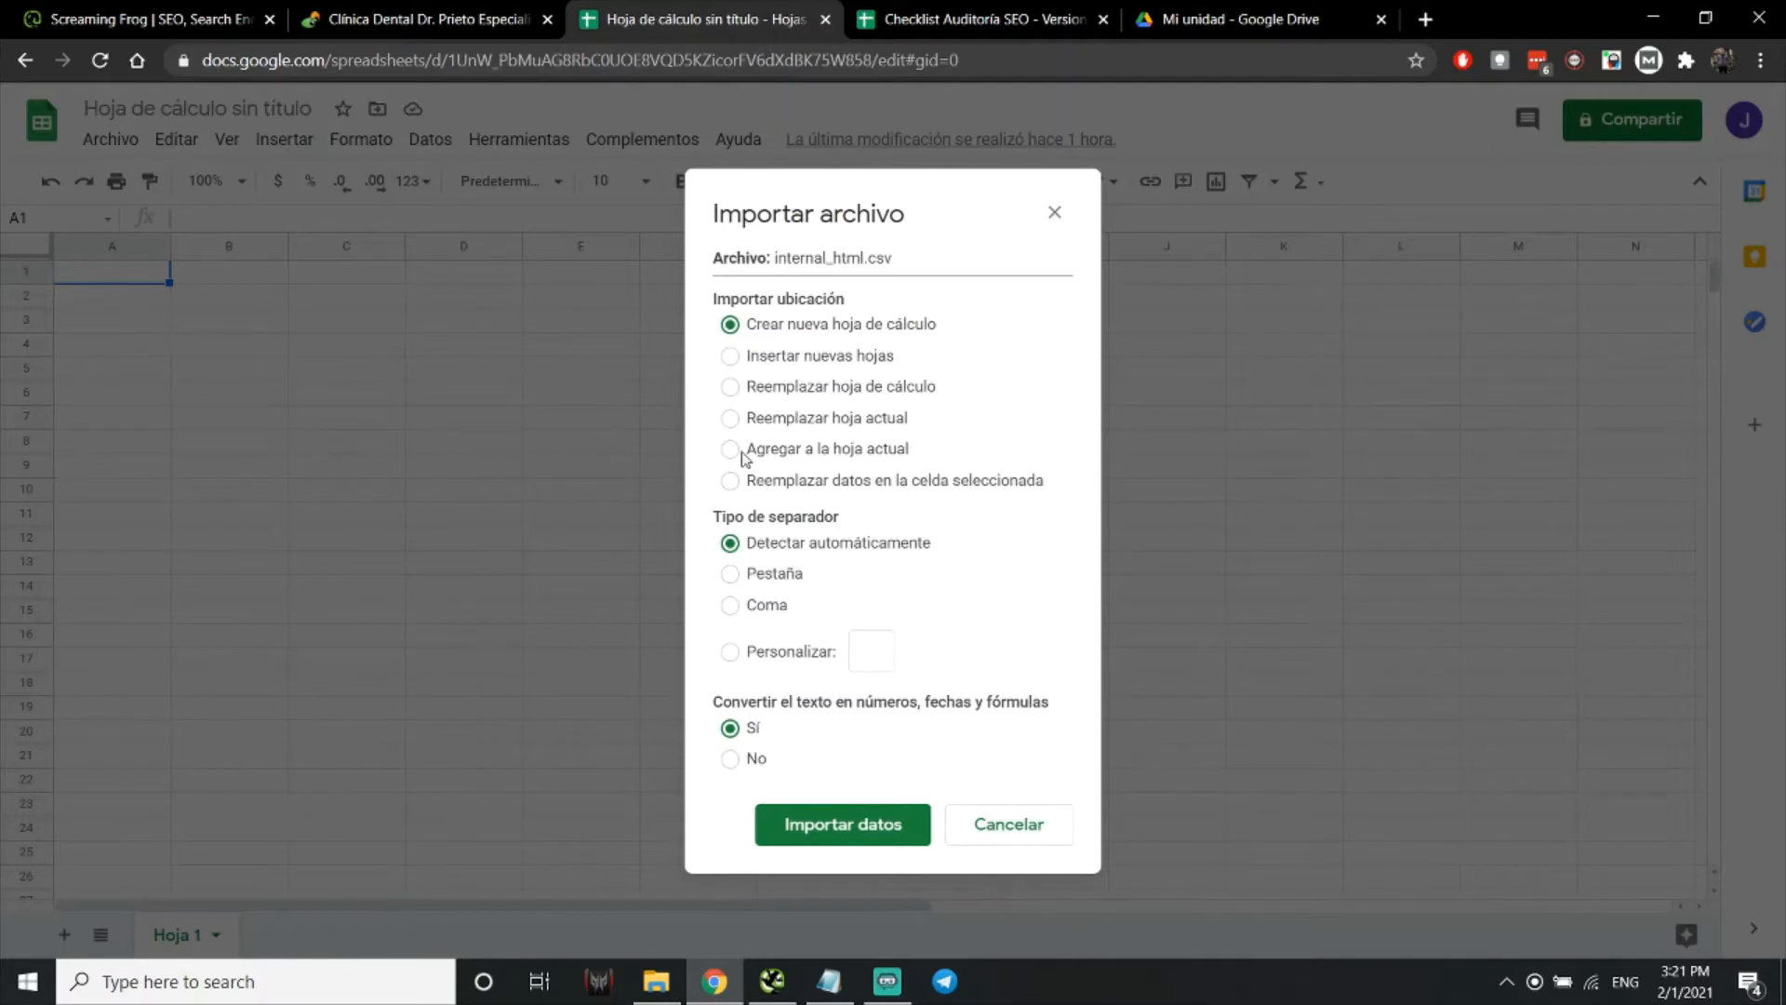
left_click(731, 450)
left_click(834, 826)
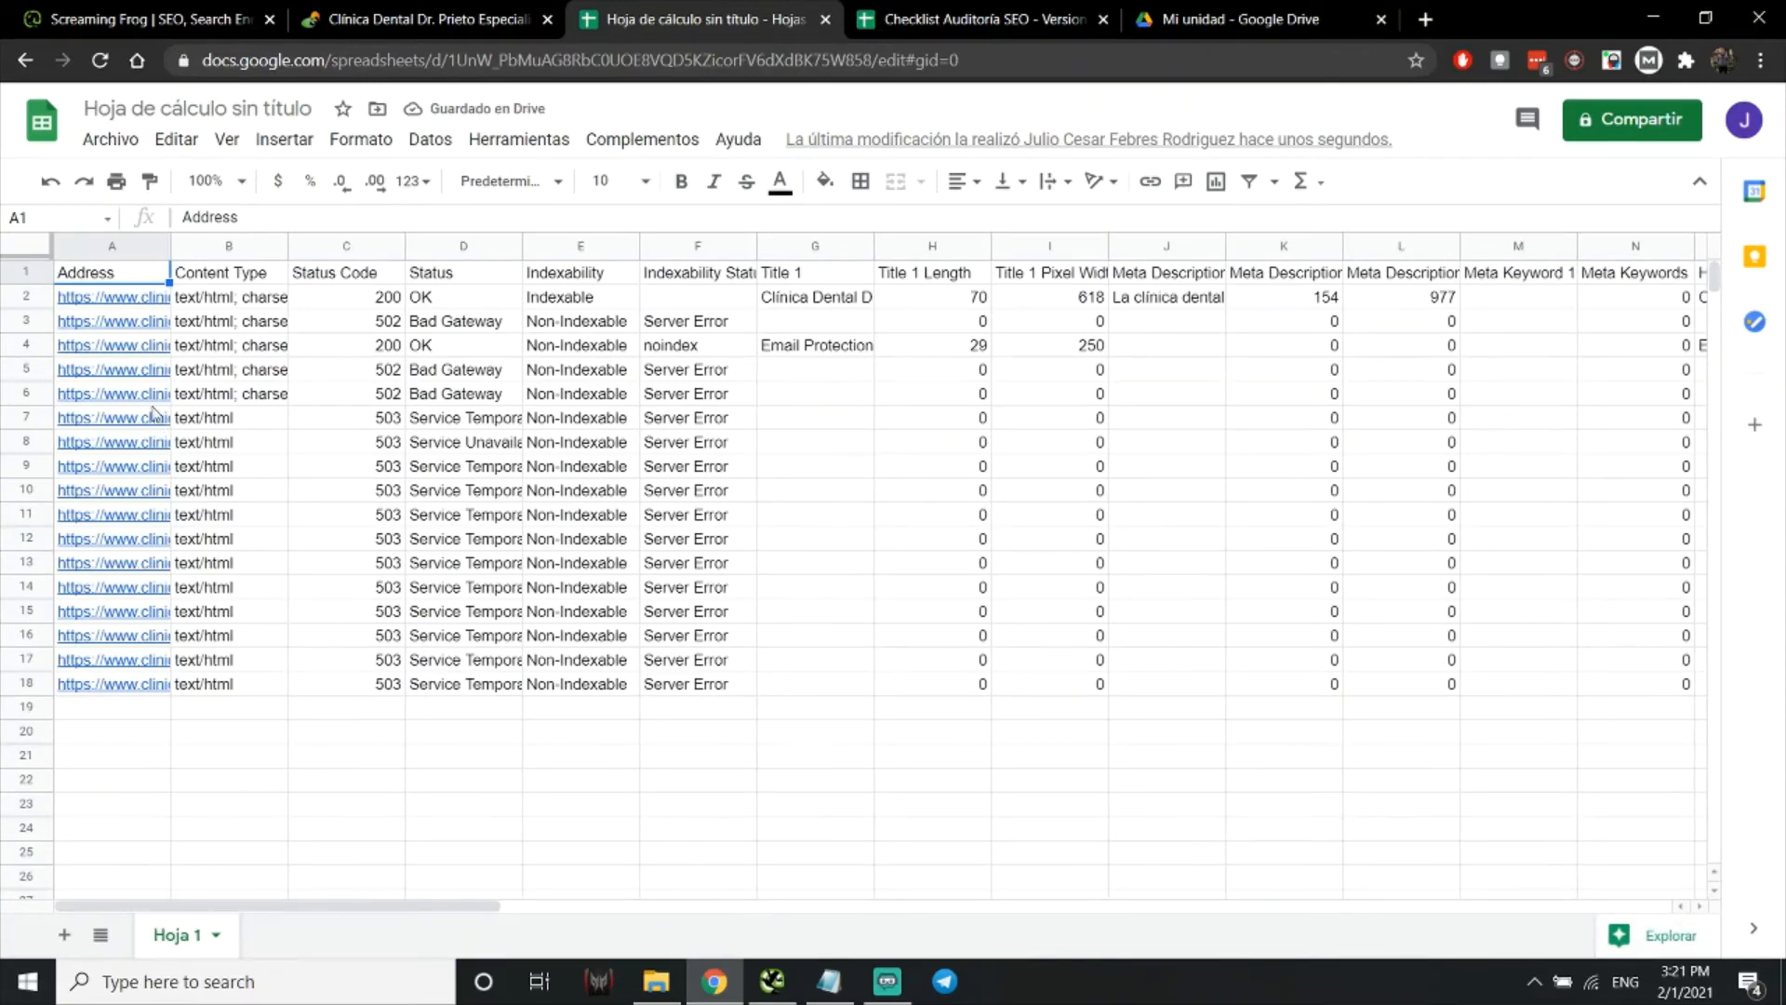
Make the header row of the imported crawl data bold
left_click(28, 271)
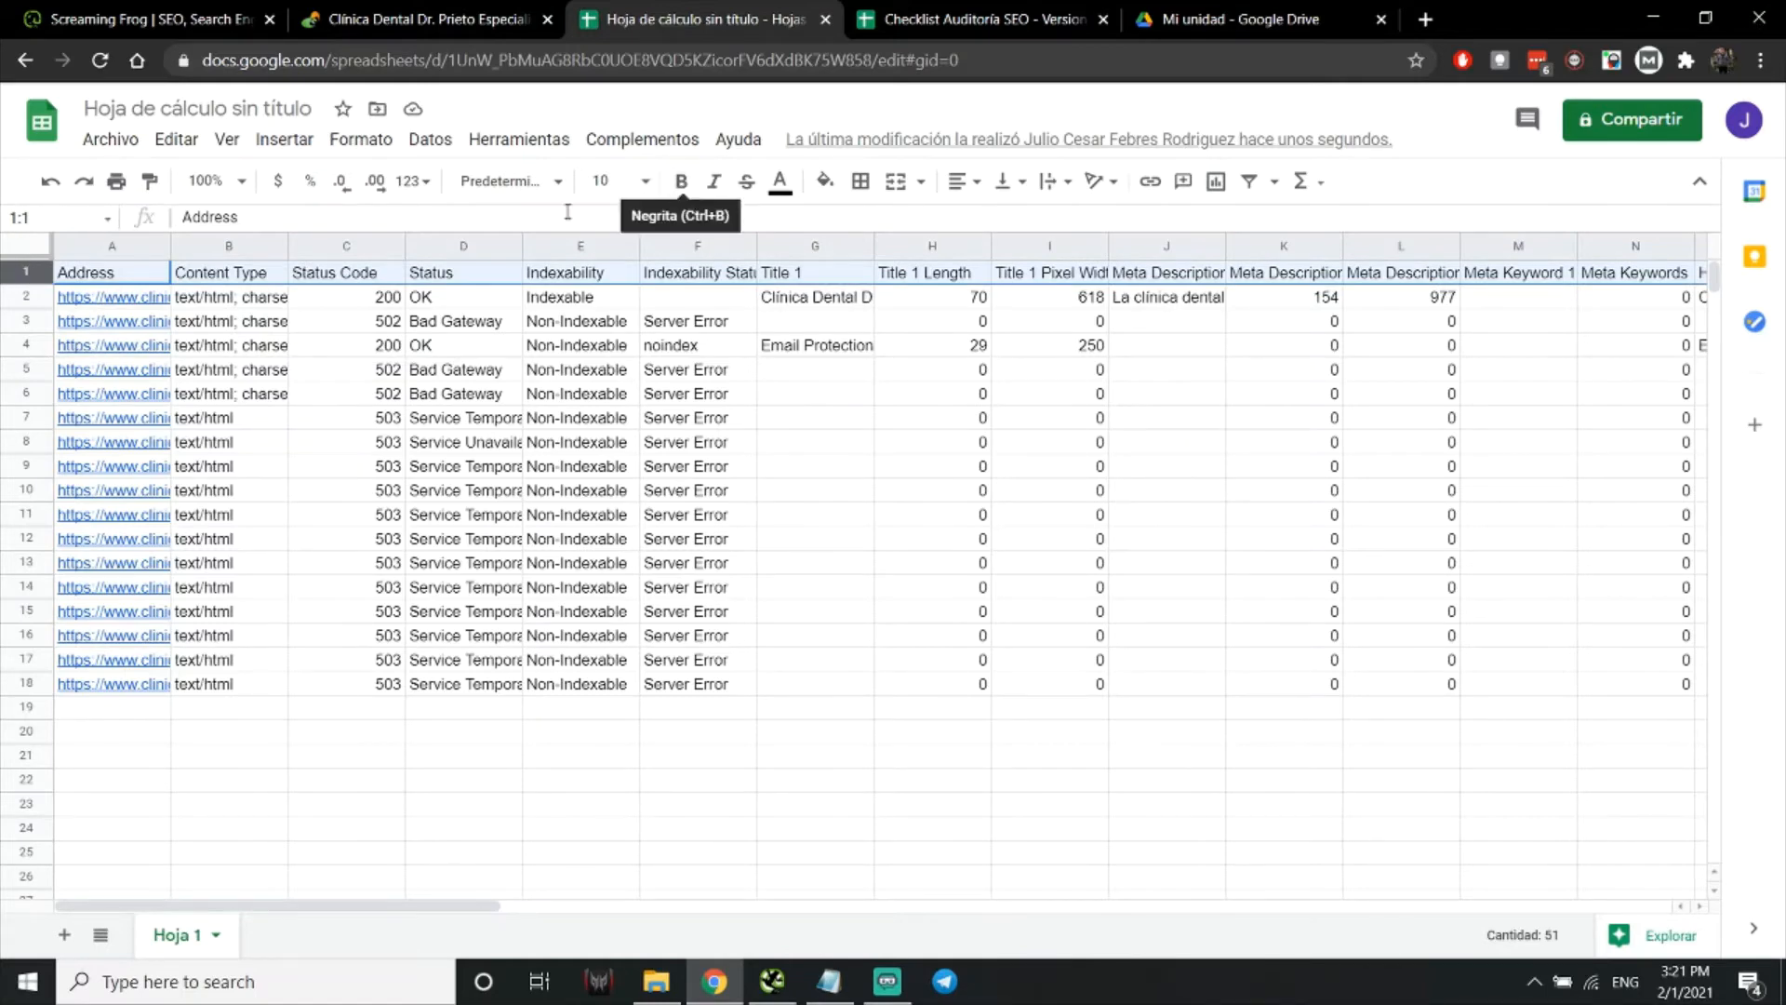
right_click(28, 274)
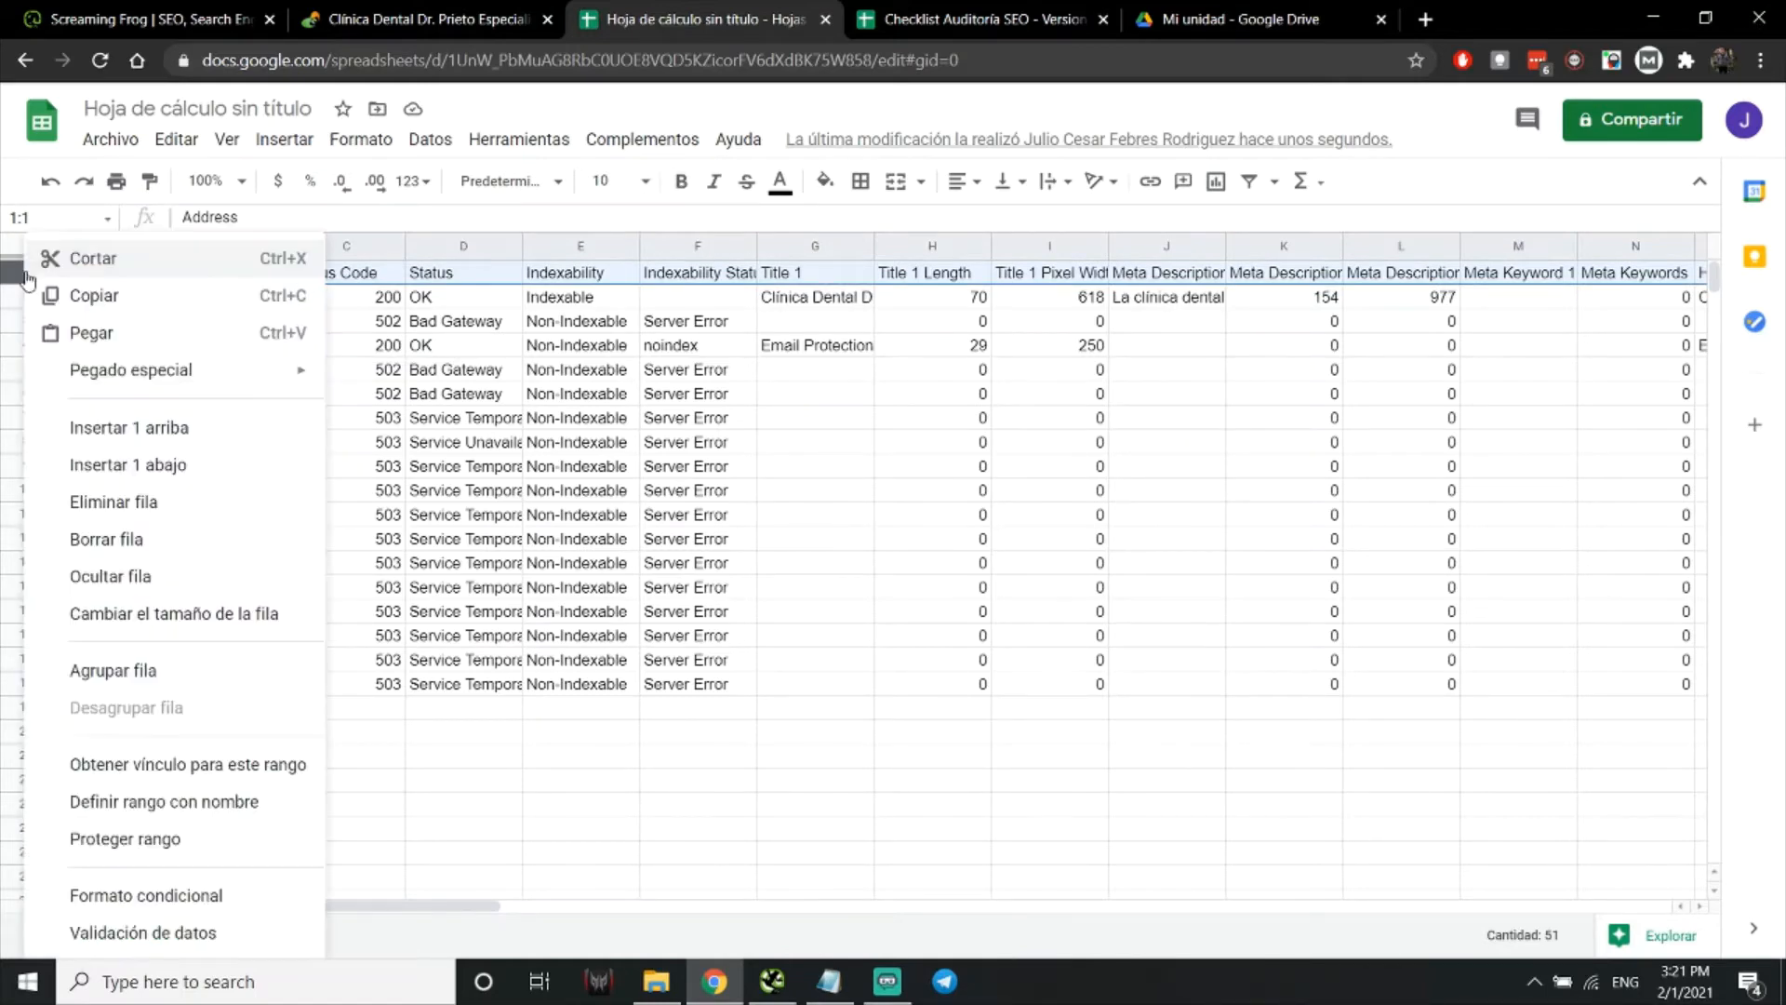
left_click(681, 180)
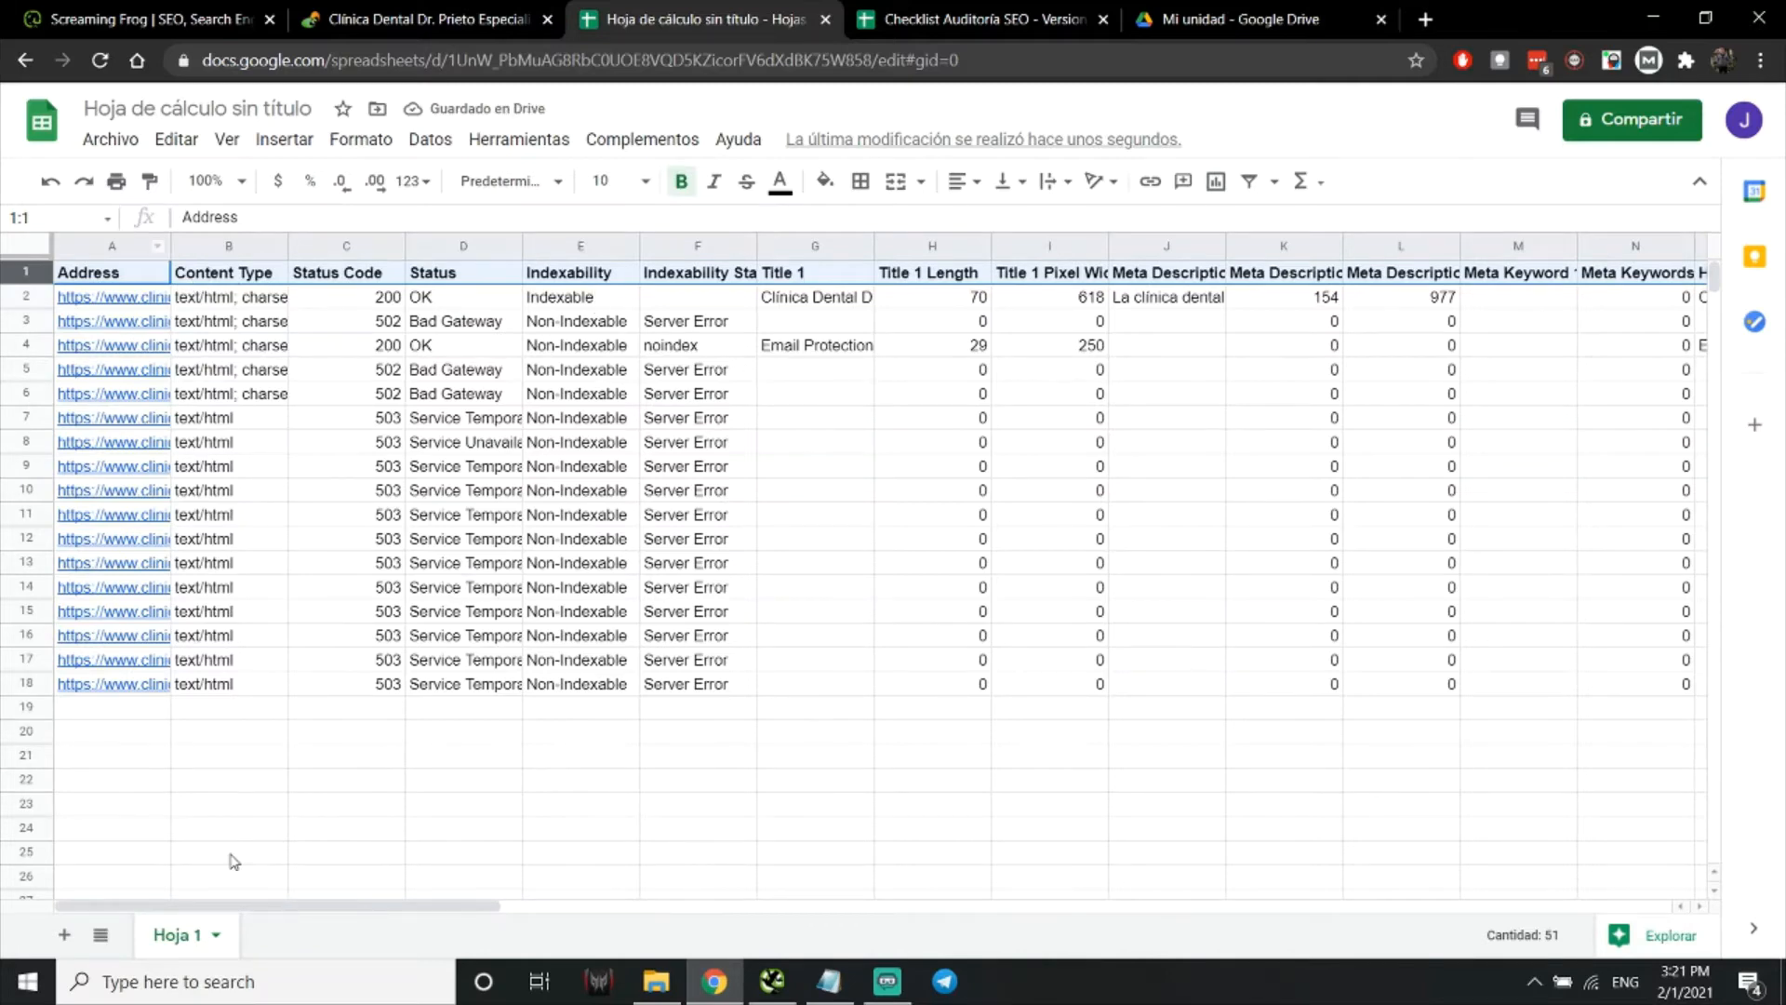
left_click(468, 539)
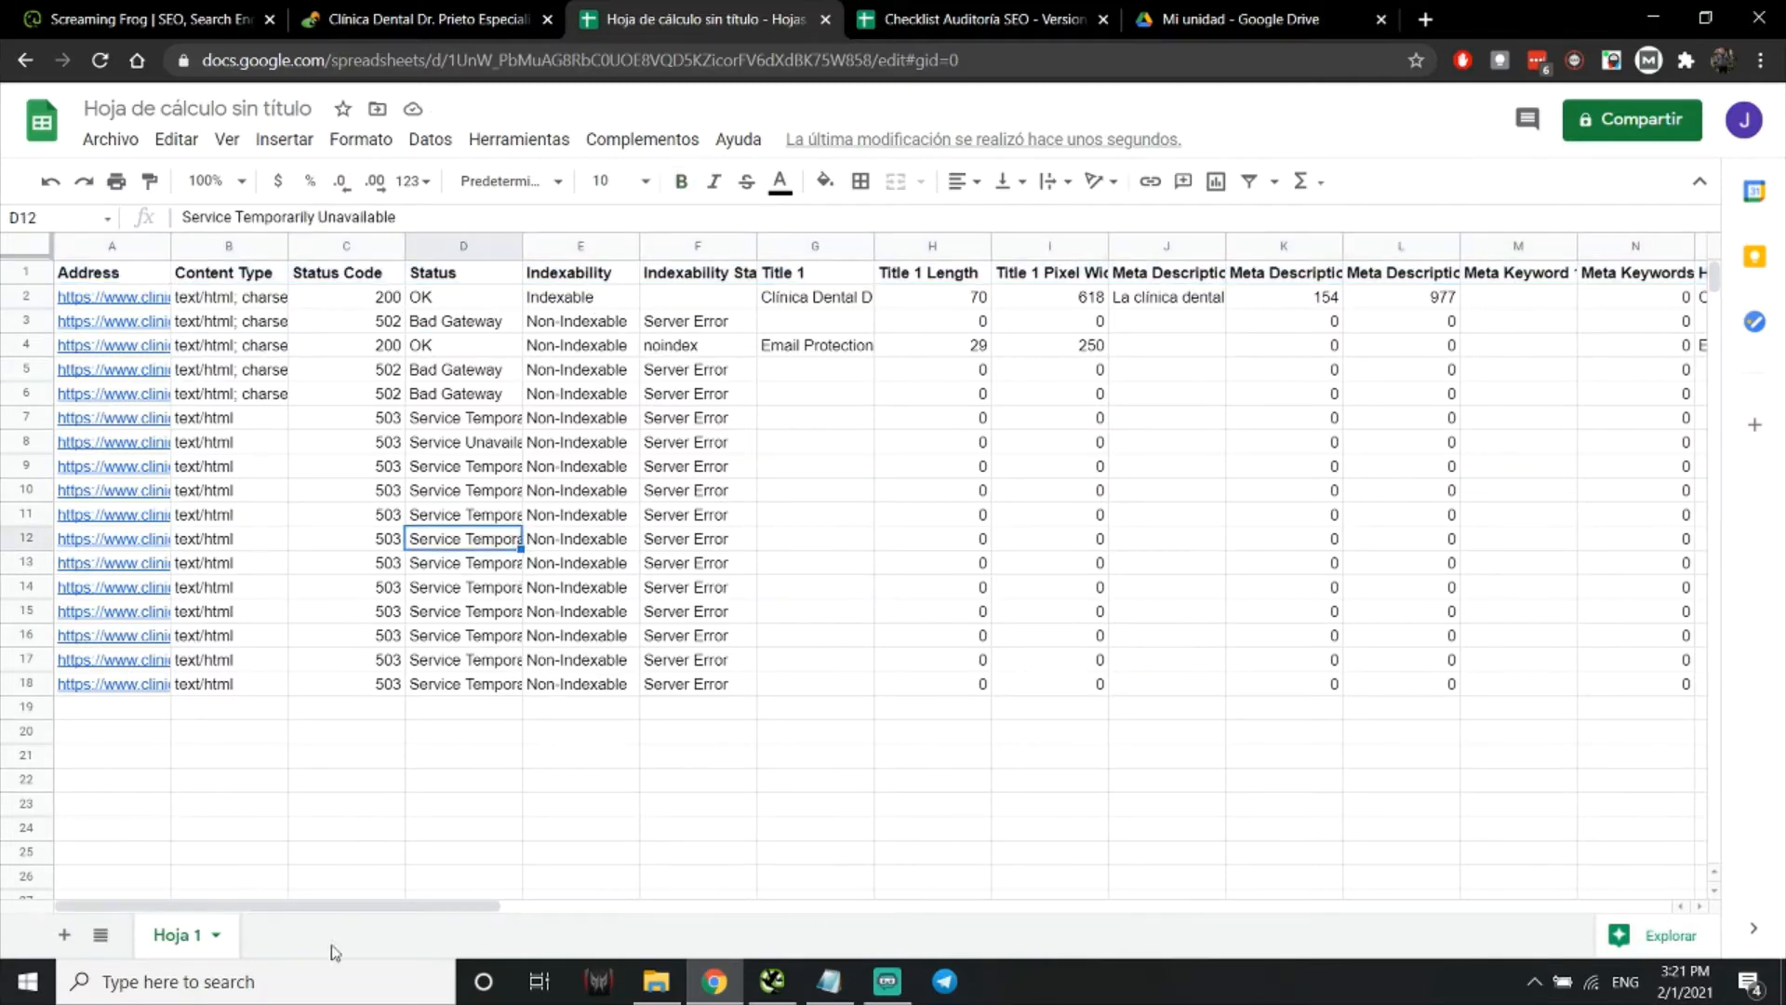
left_click_drag(314, 910, 261, 898)
Add a conditional formatting rule to the Status Code column that gives cells containing 200 the default green style
left_click(342, 281)
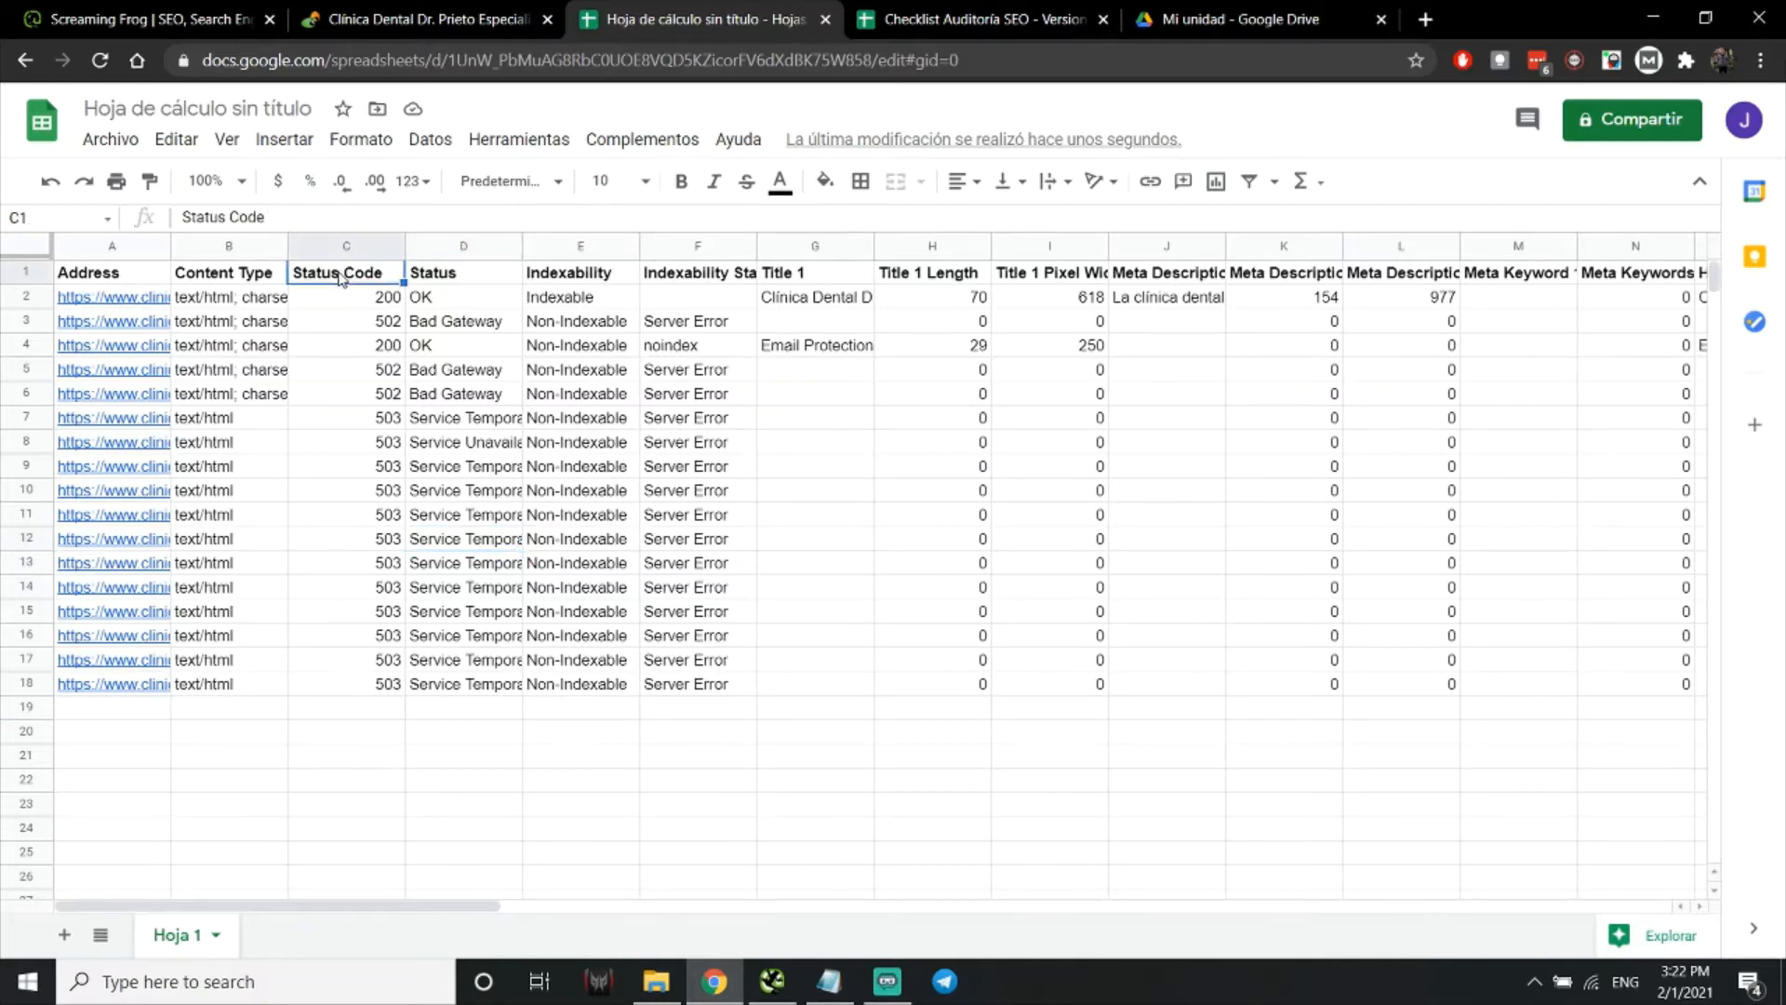
left_click(345, 240)
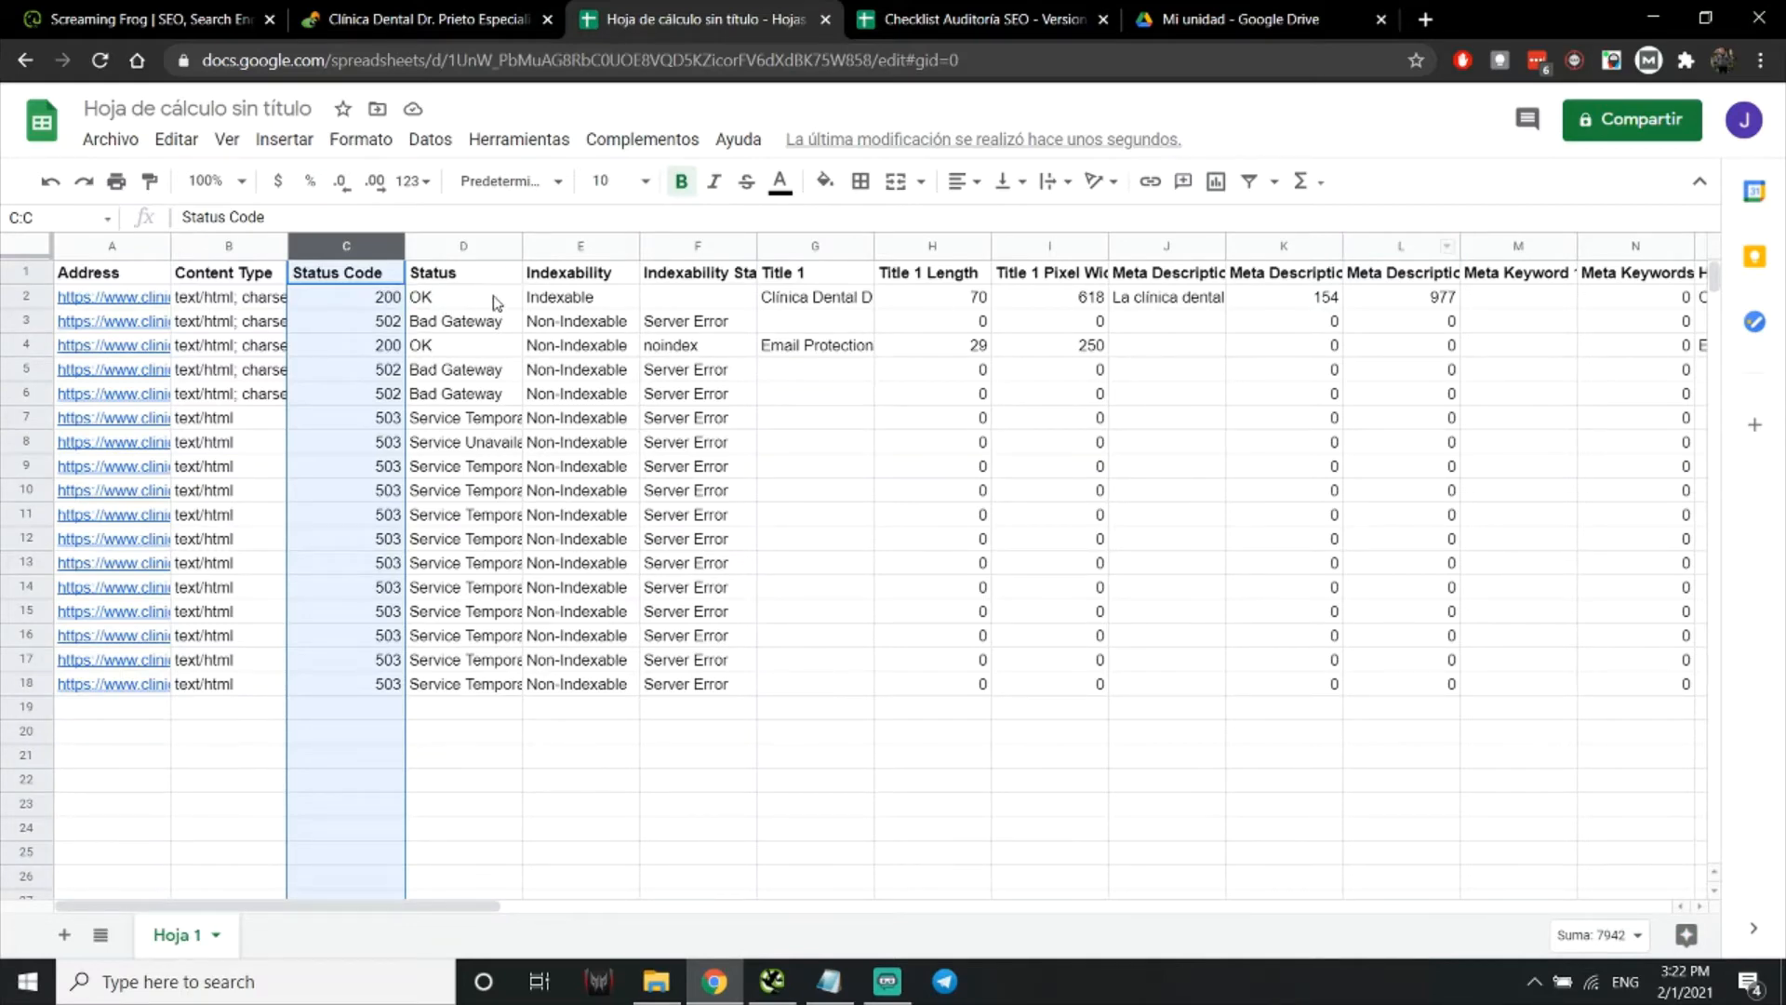
right_click(339, 278)
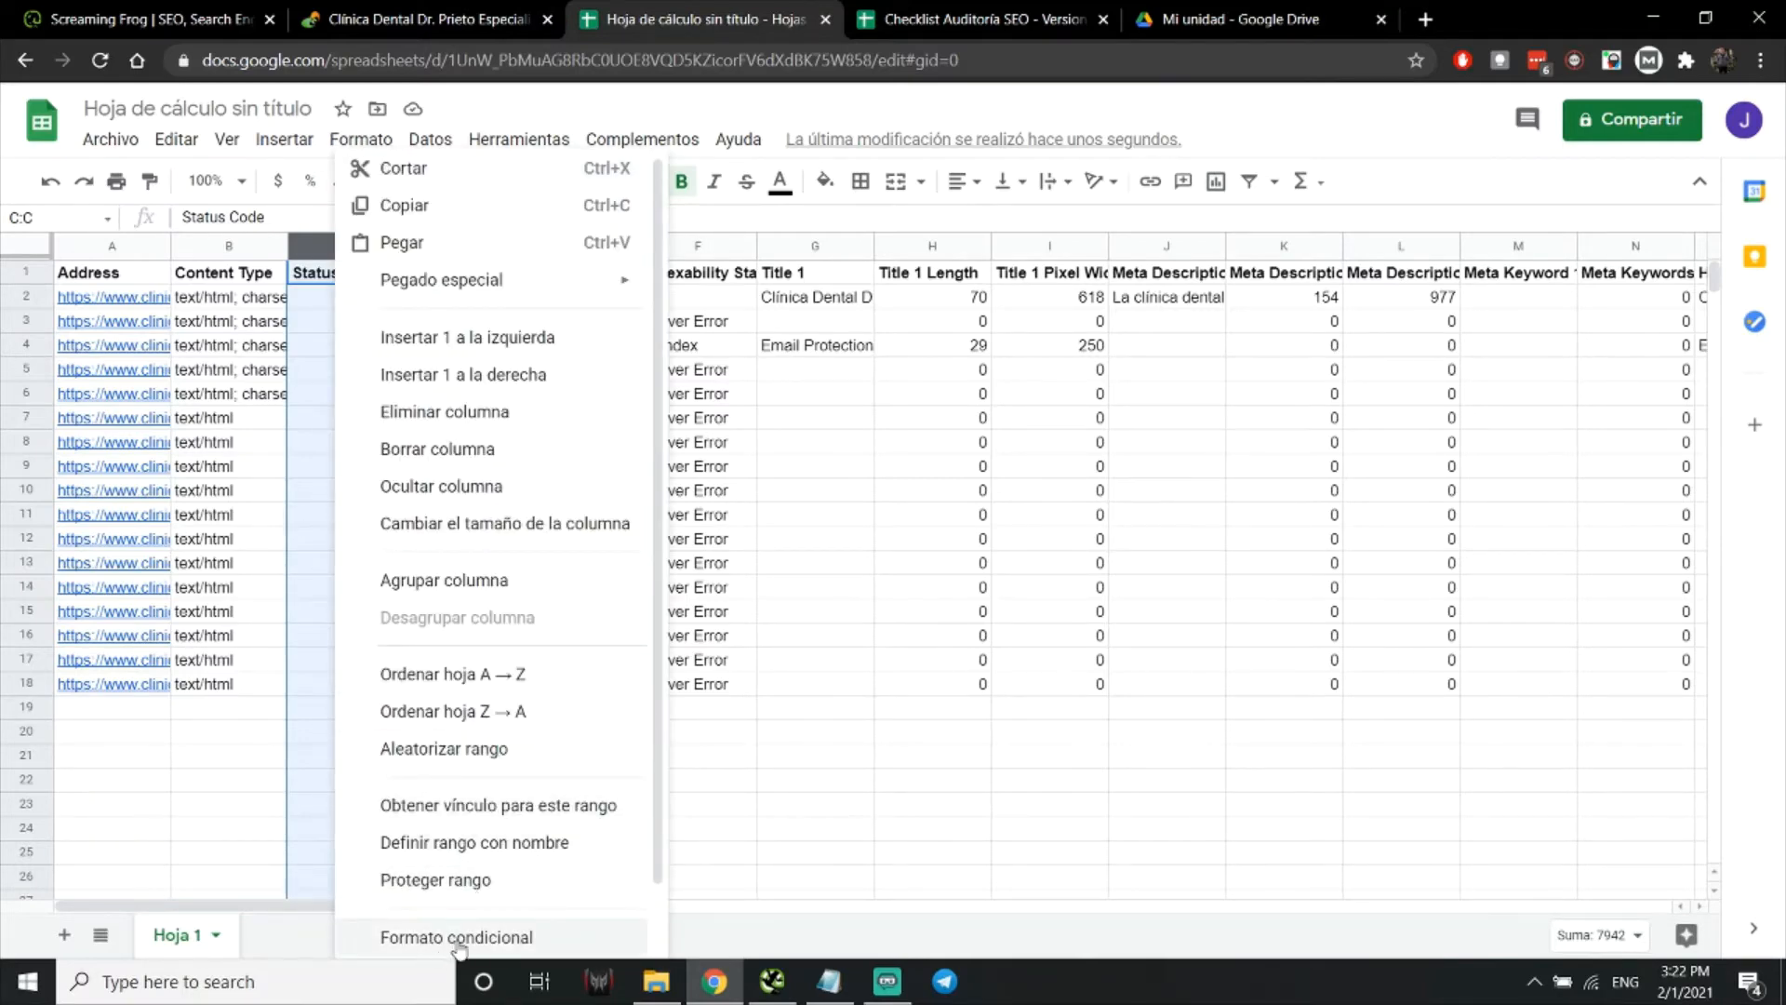
left_click(511, 937)
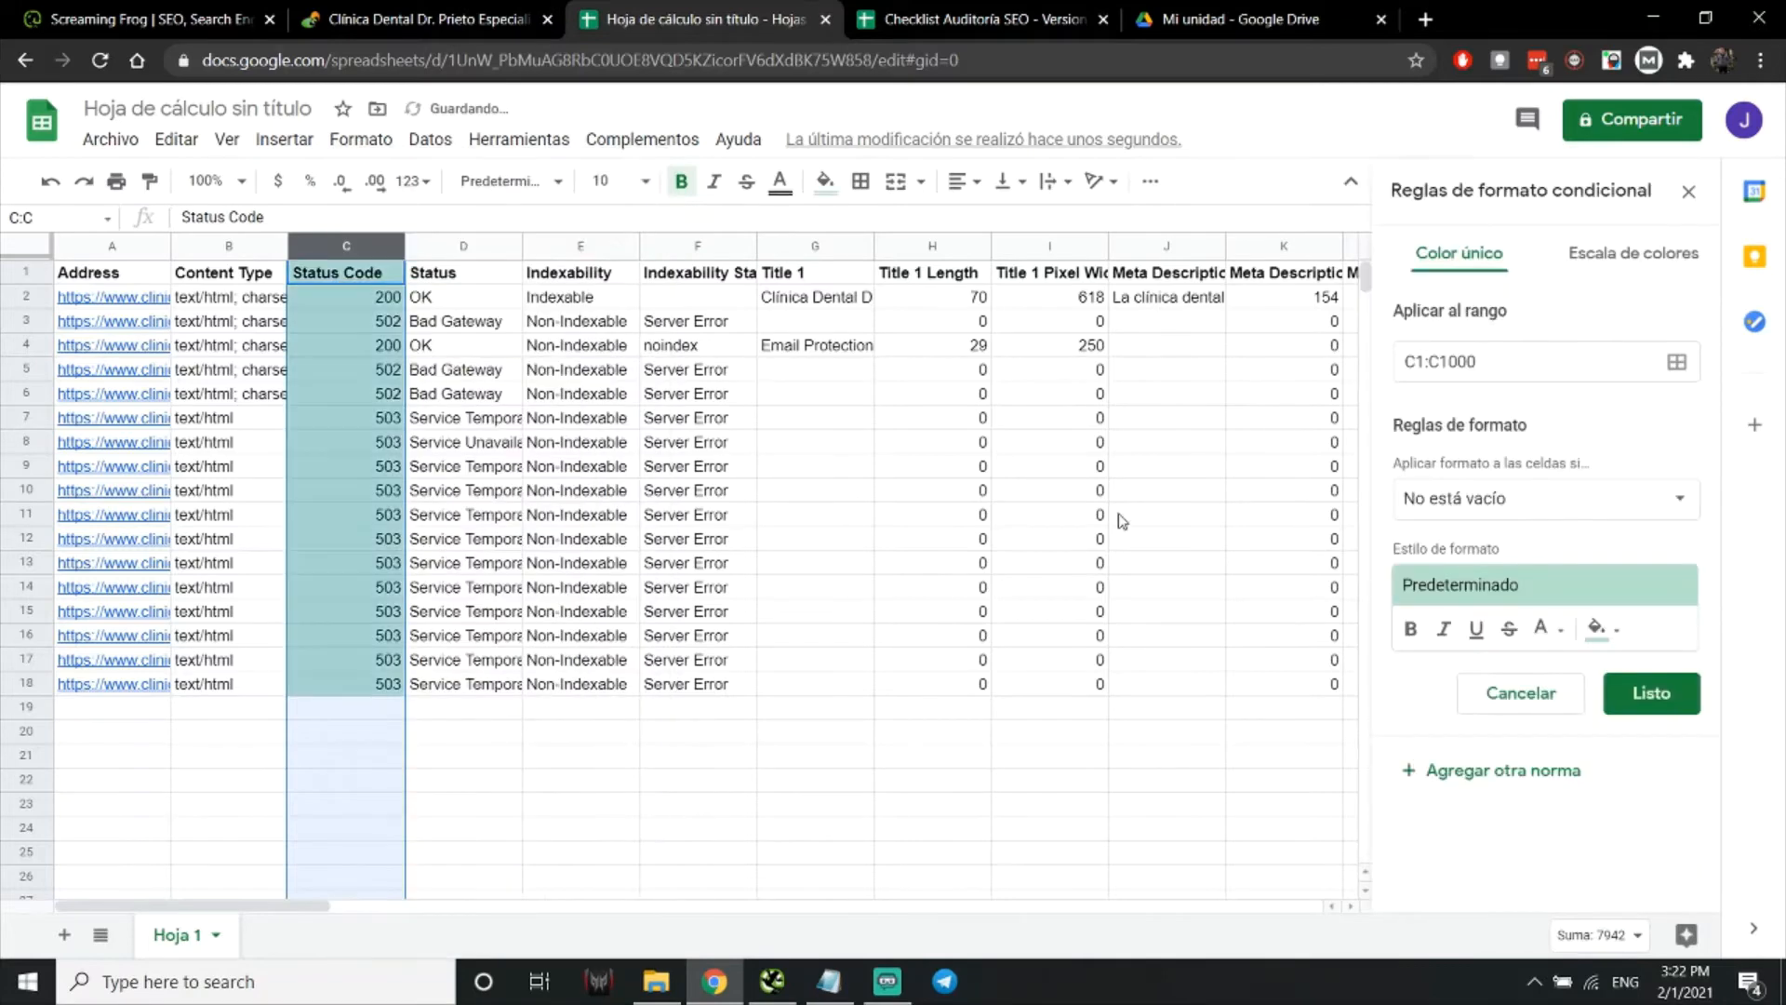
left_click(1491, 514)
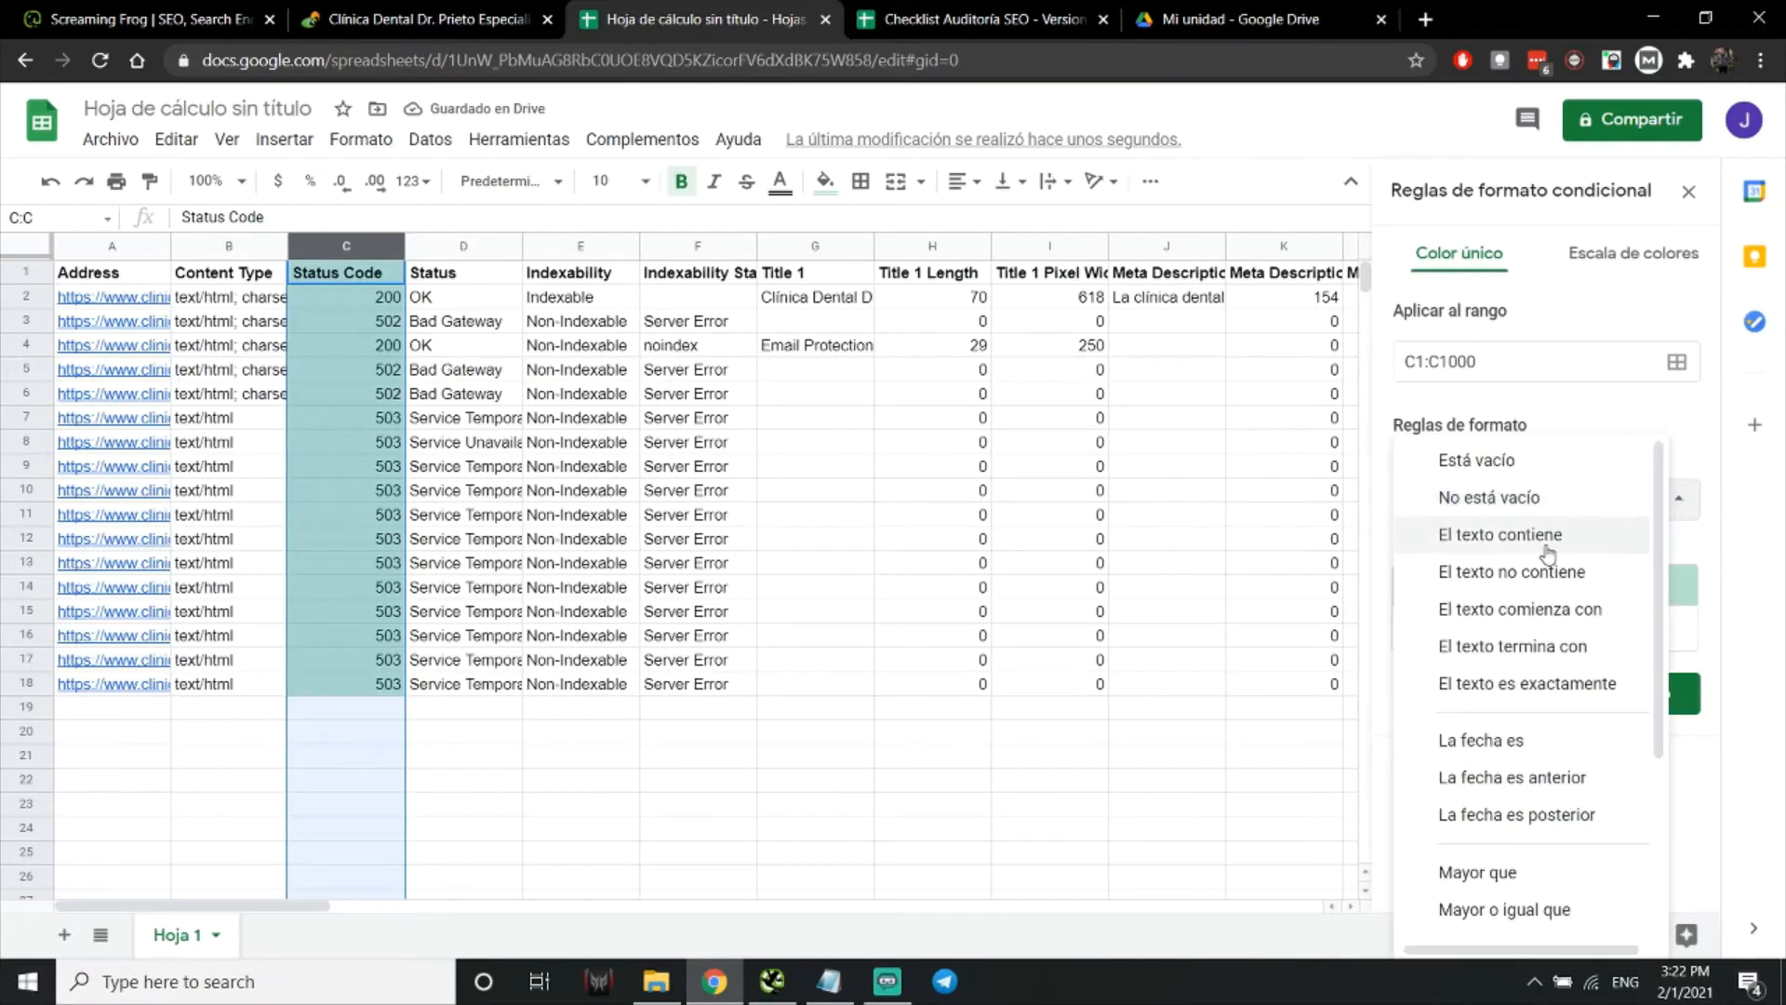
left_click(1529, 542)
left_click(1458, 549)
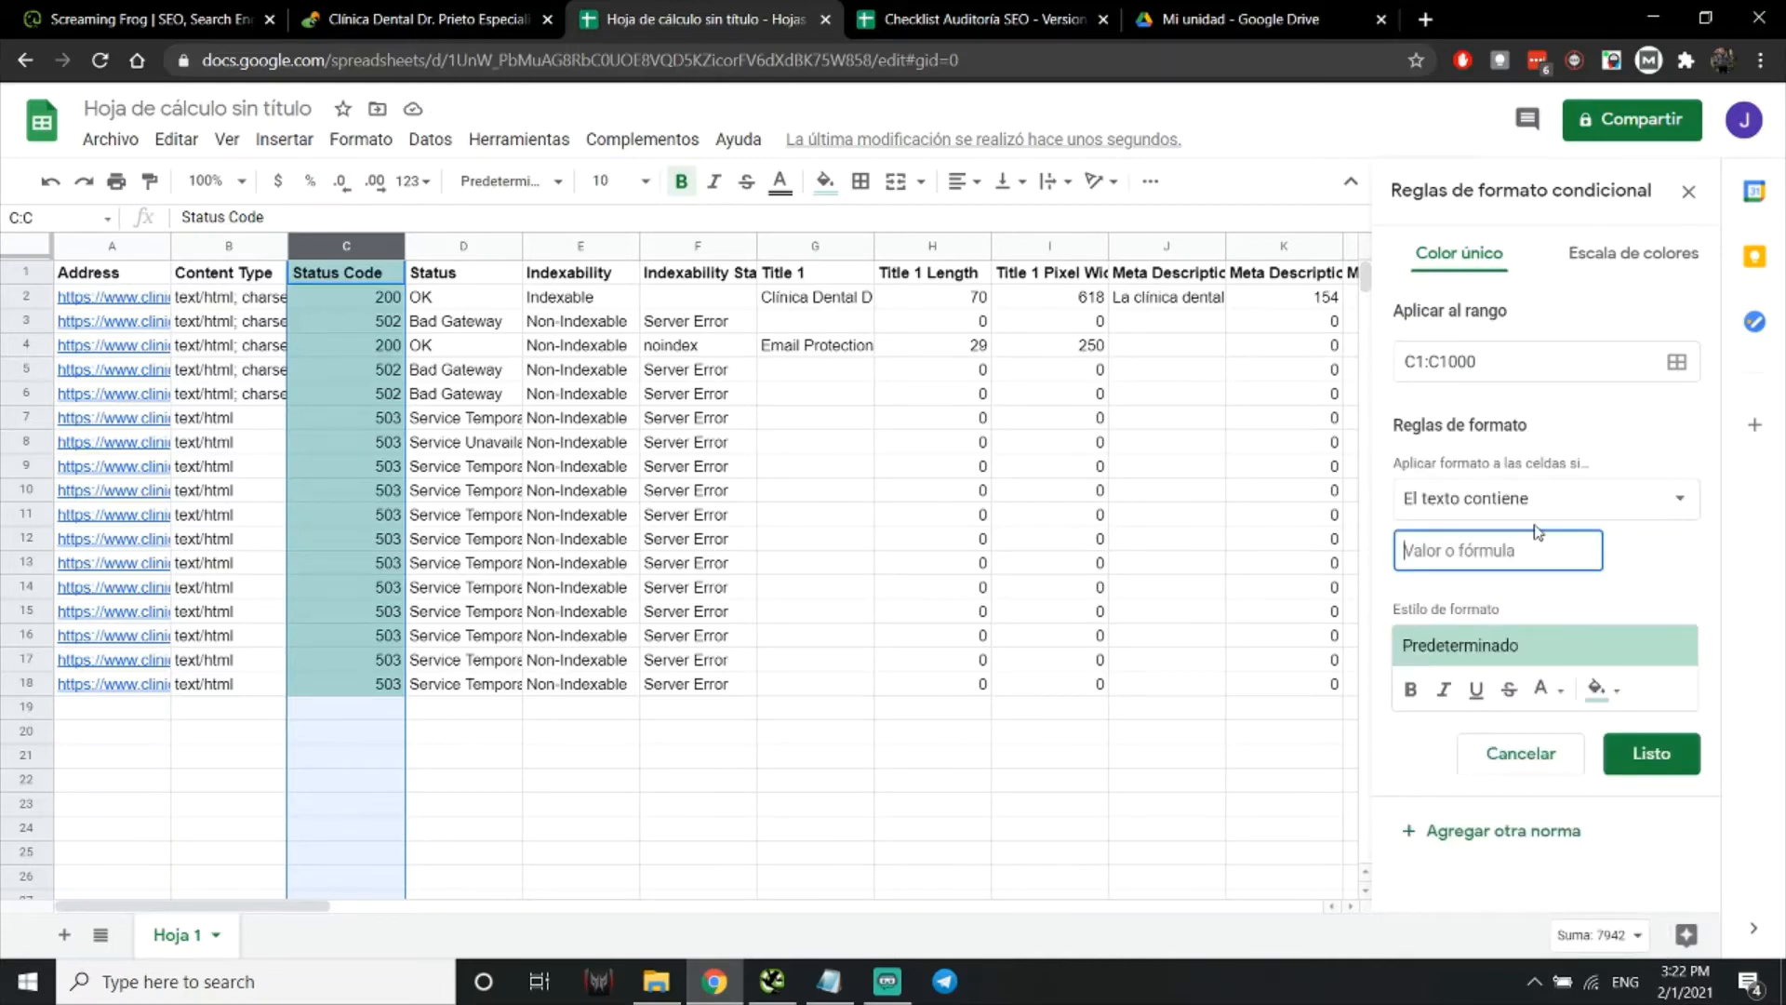
type("200")
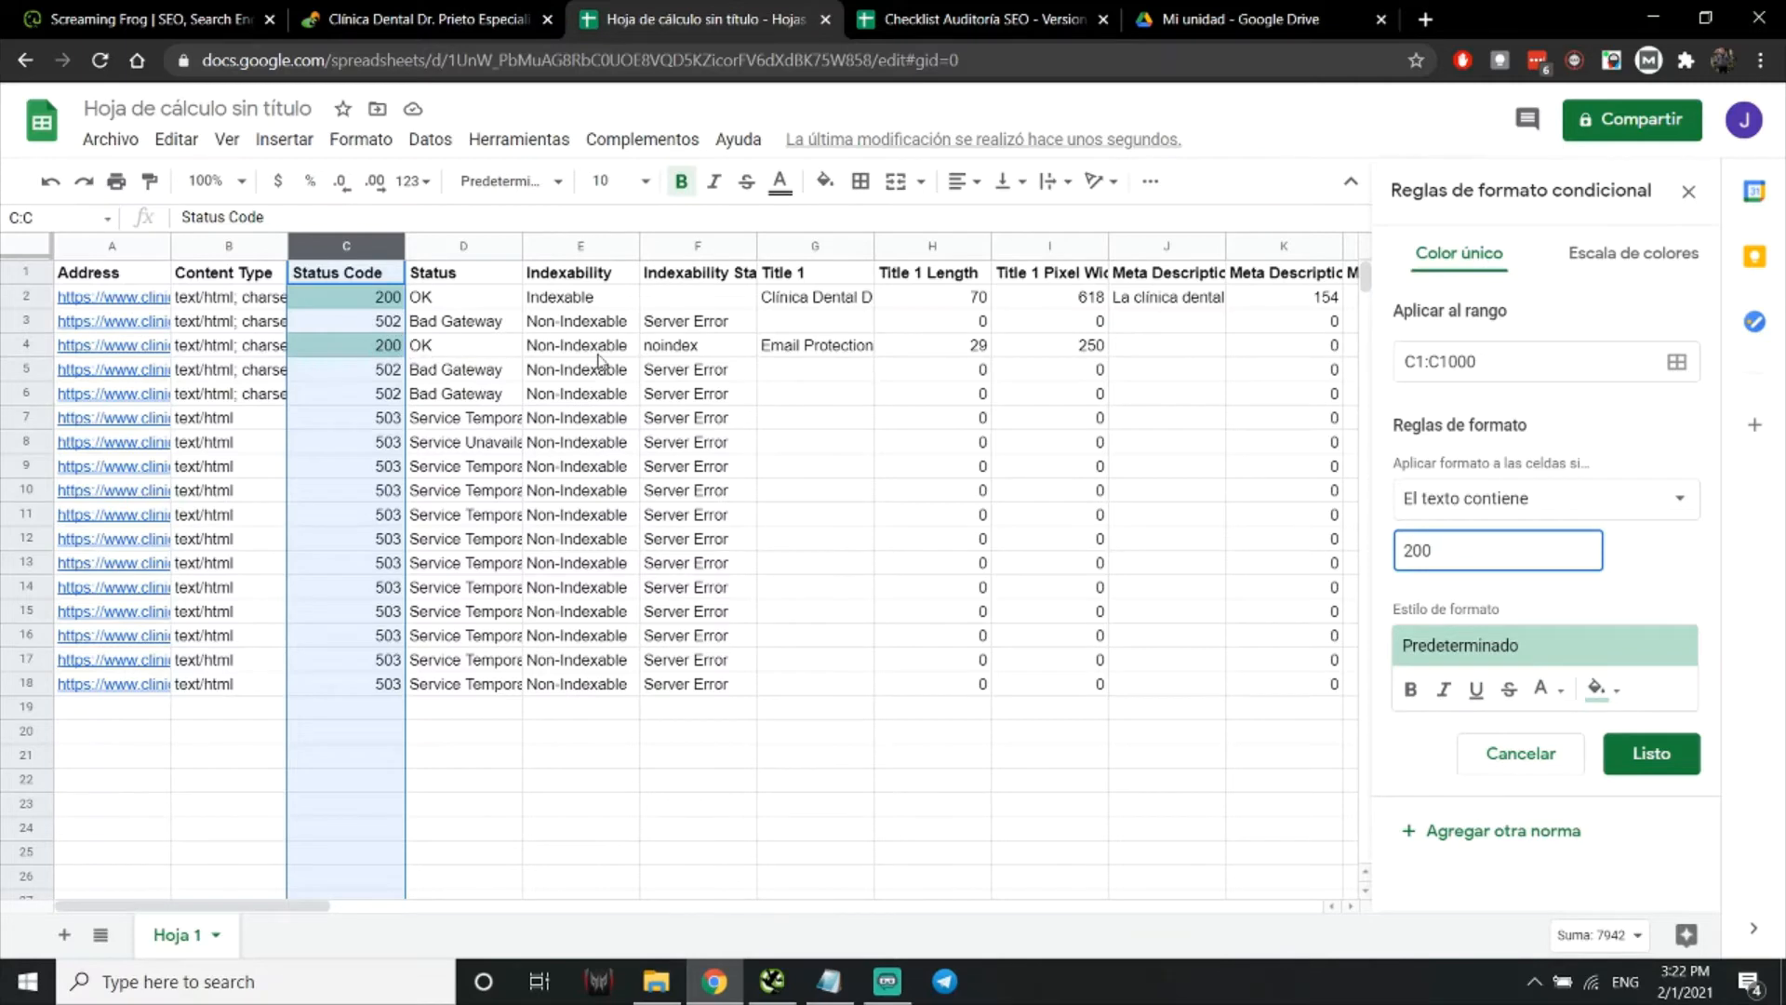
left_click(1630, 753)
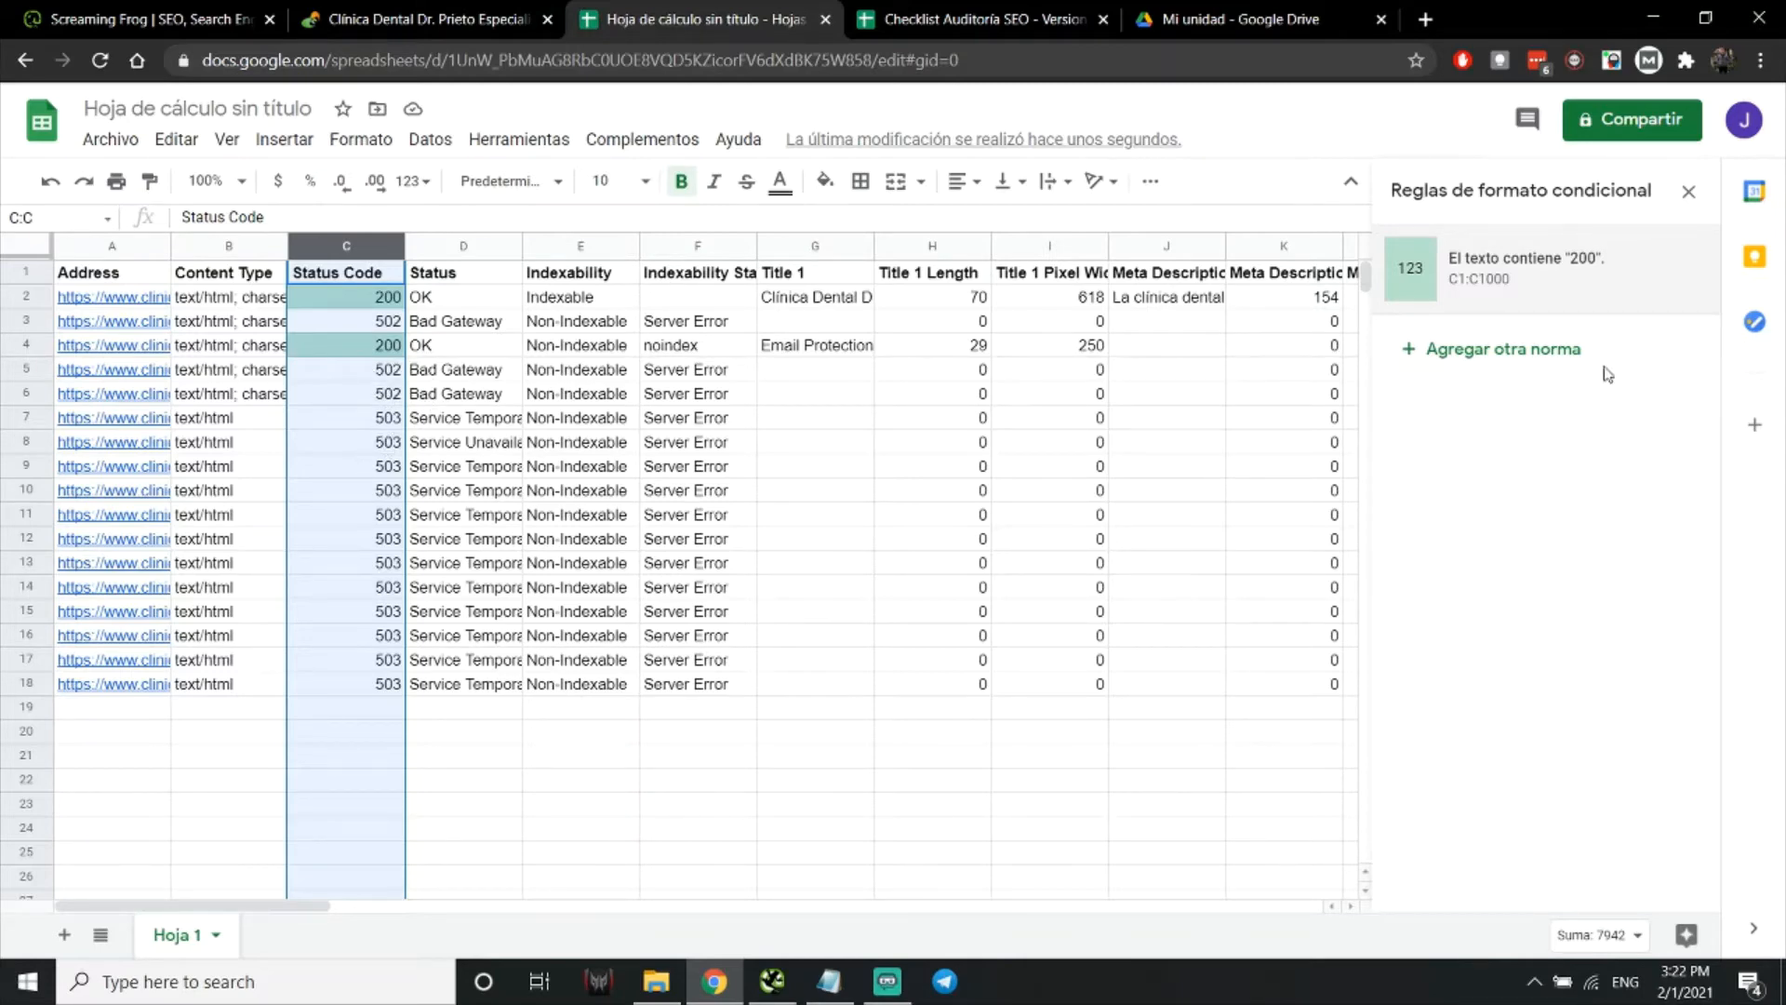
Add a second conditional formatting rule to the Status Code column that gives cells containing 502 the yellow preset style
left_click(1500, 351)
left_click(1493, 510)
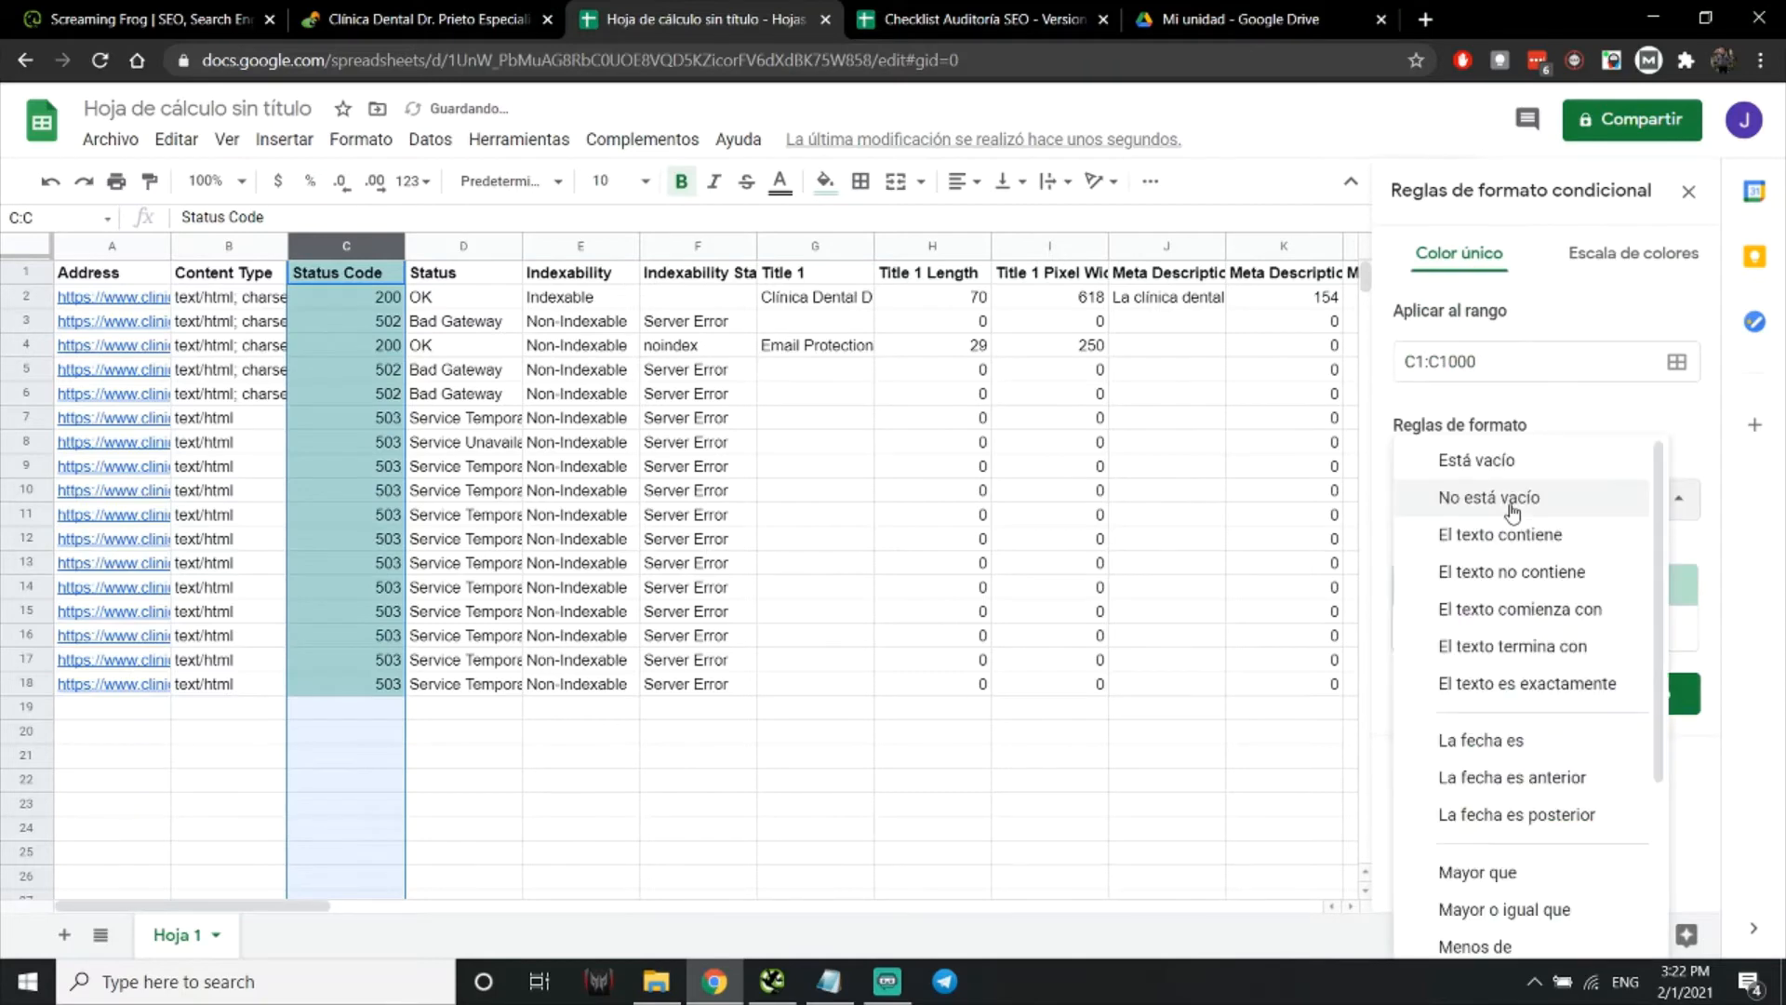
left_click(1552, 549)
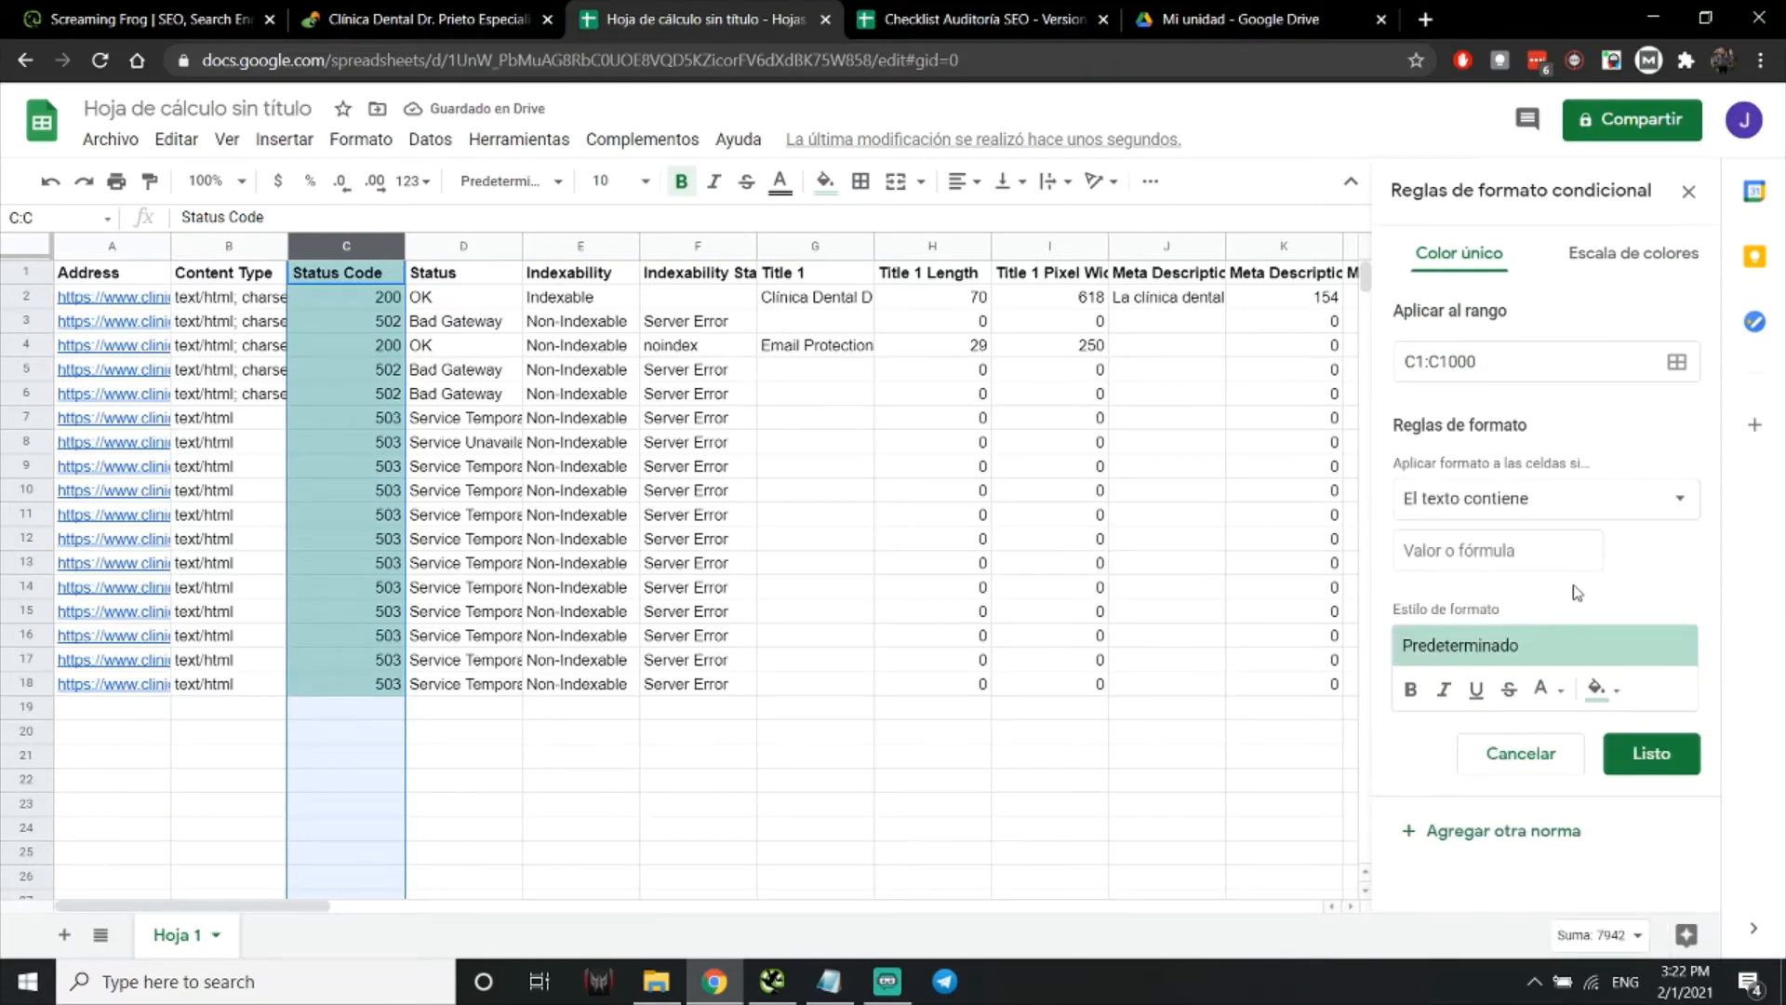
left_click(1485, 551)
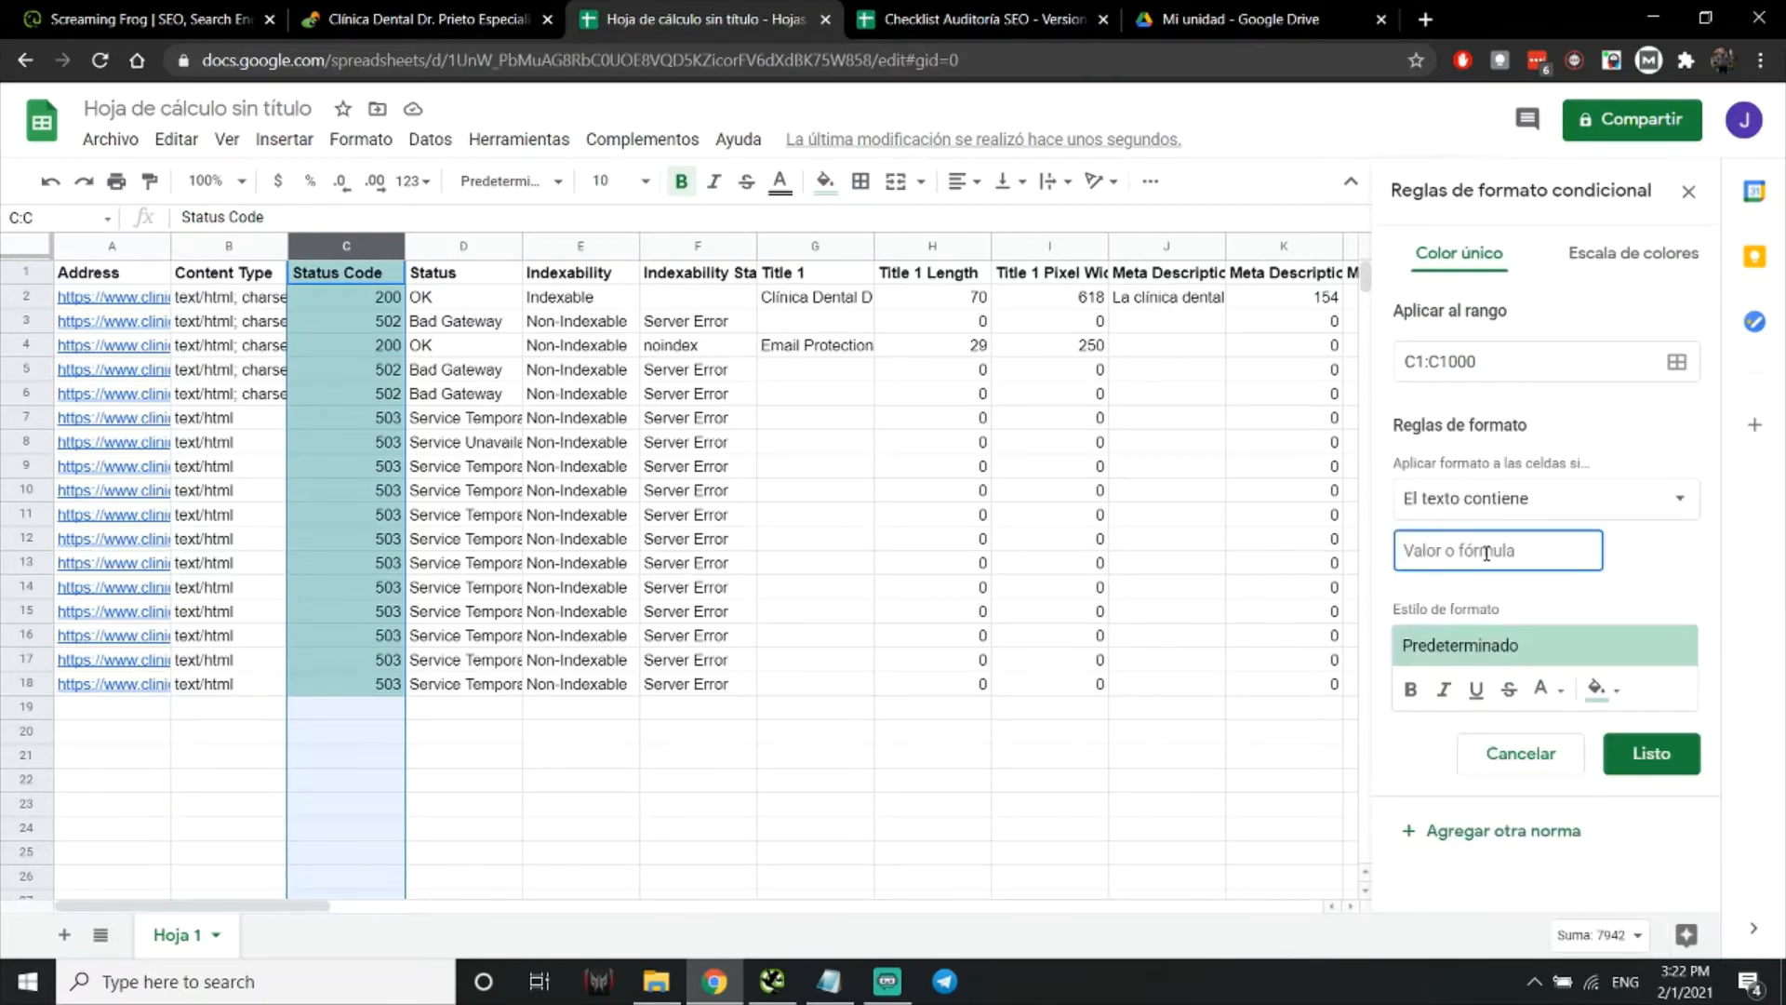
type("502")
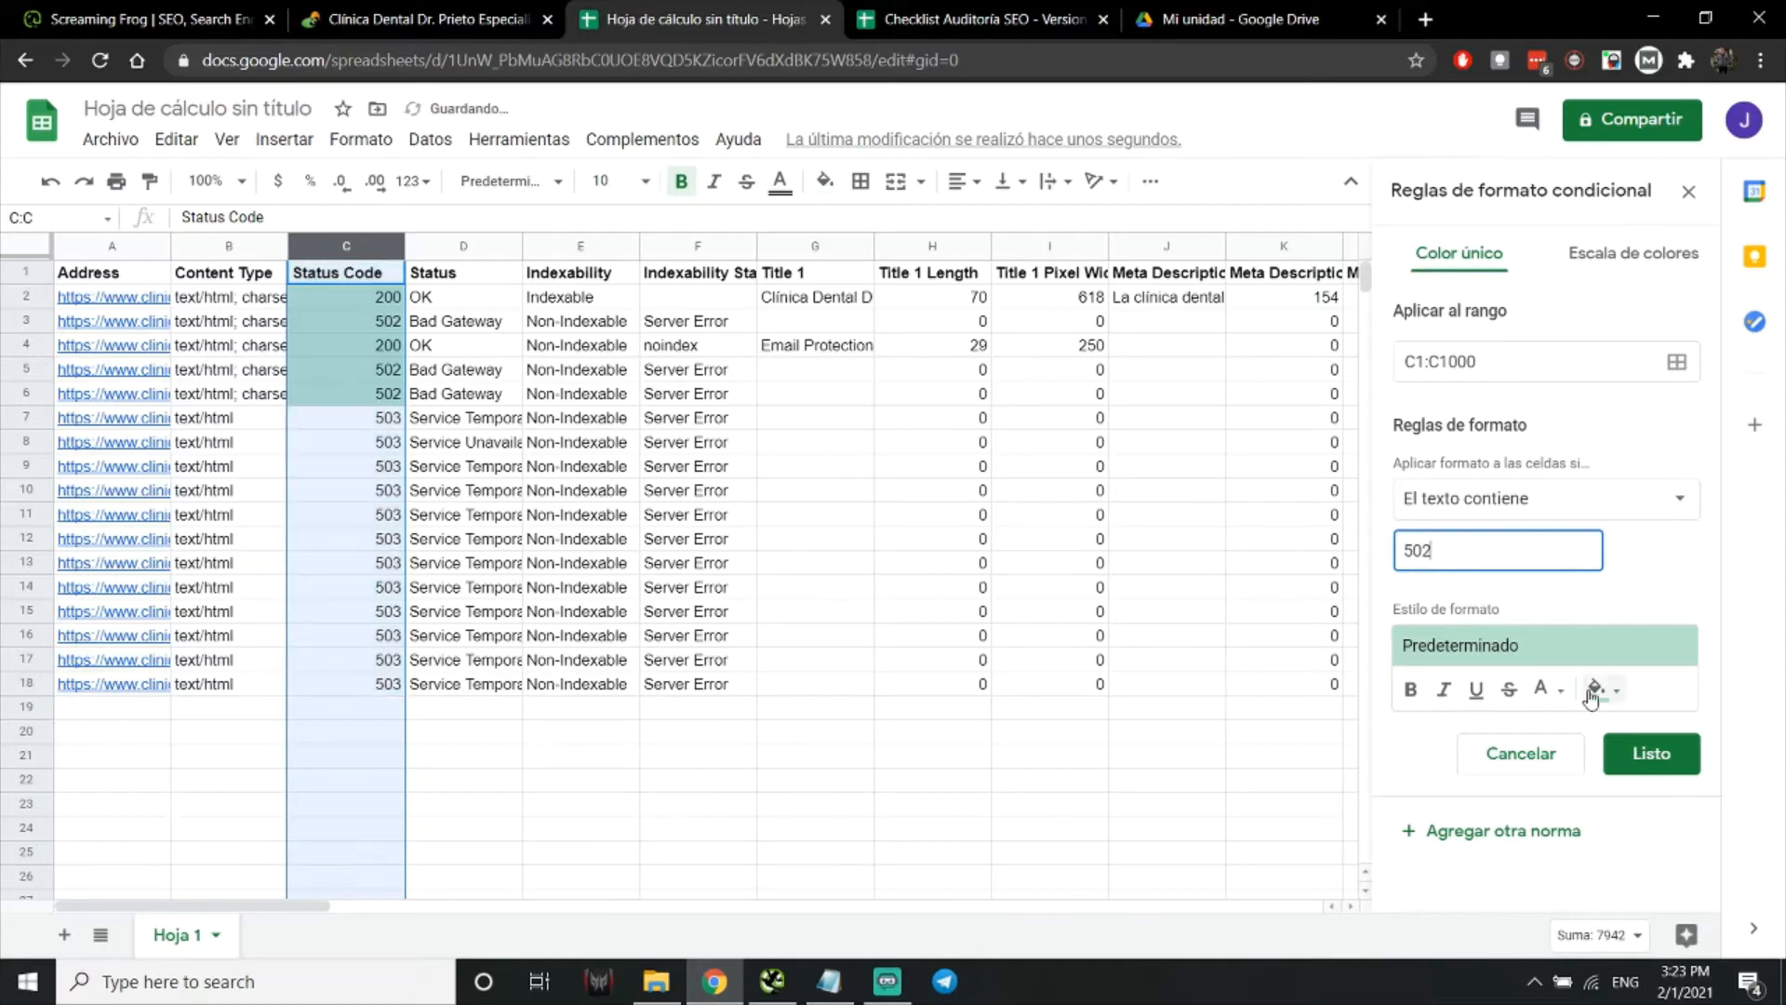
left_click(1572, 669)
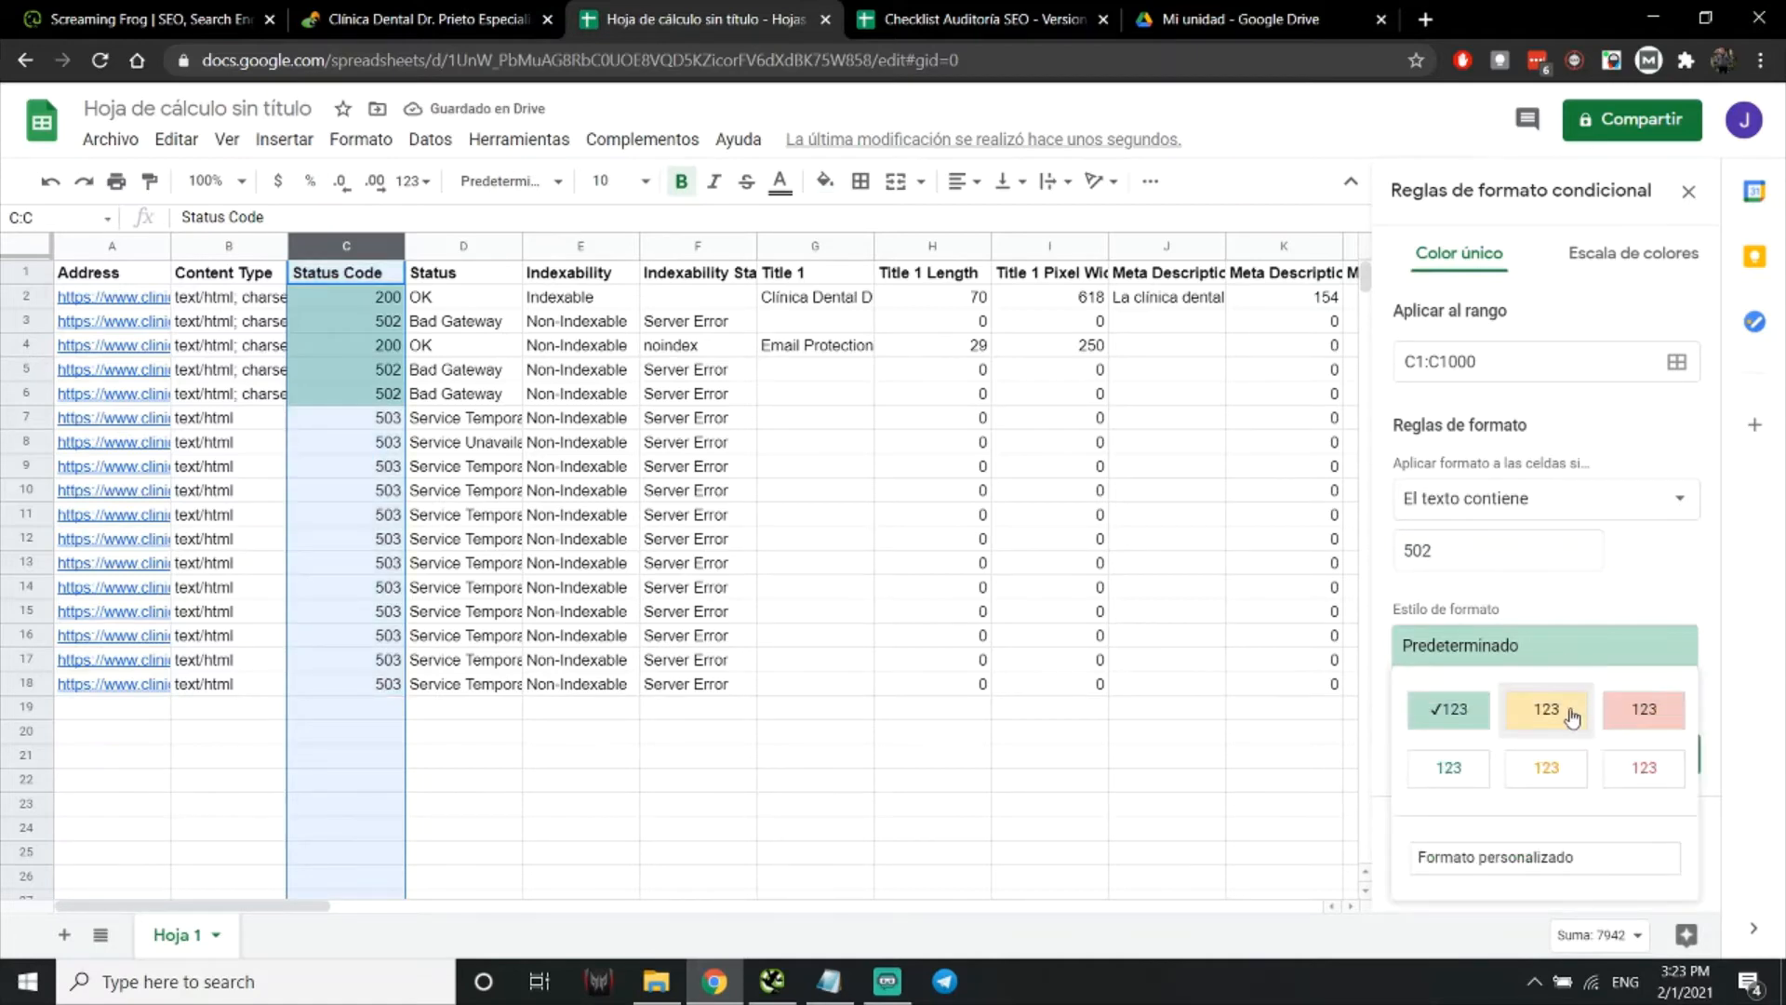
left_click(1567, 709)
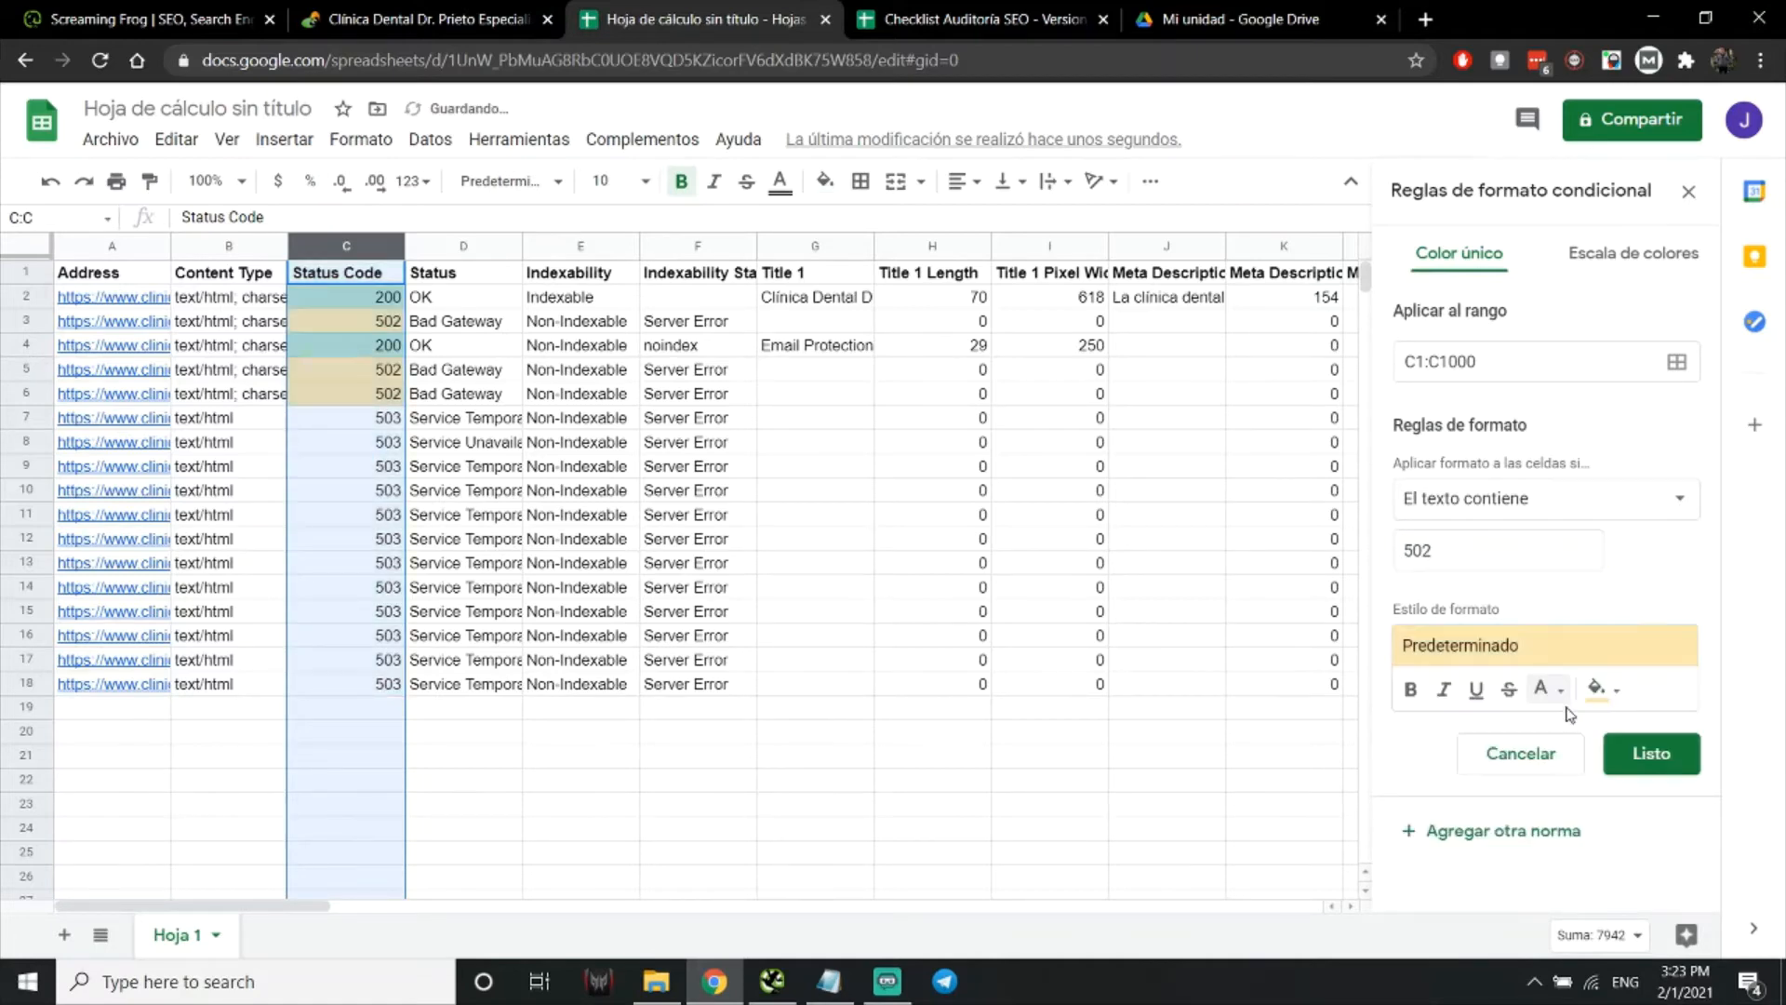
left_click(1634, 758)
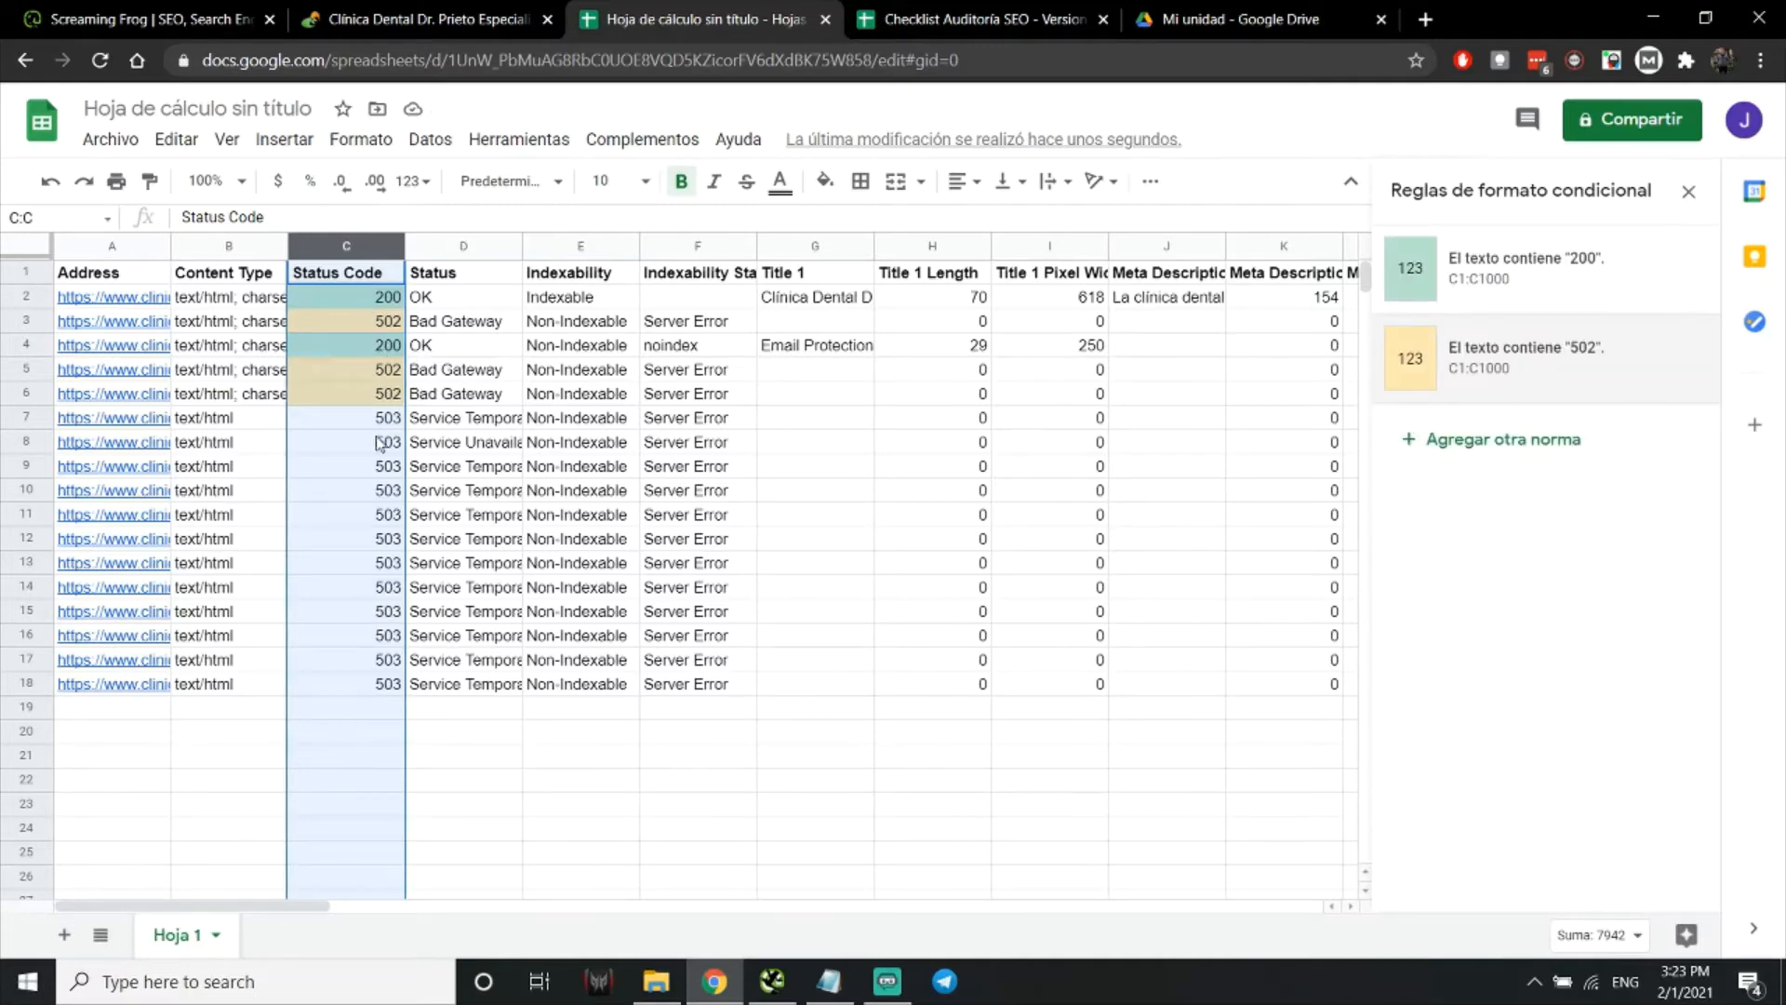
Add a third conditional formatting rule to the Status Code column that fills cells containing 503 with red
left_click(1533, 454)
left_click(1509, 500)
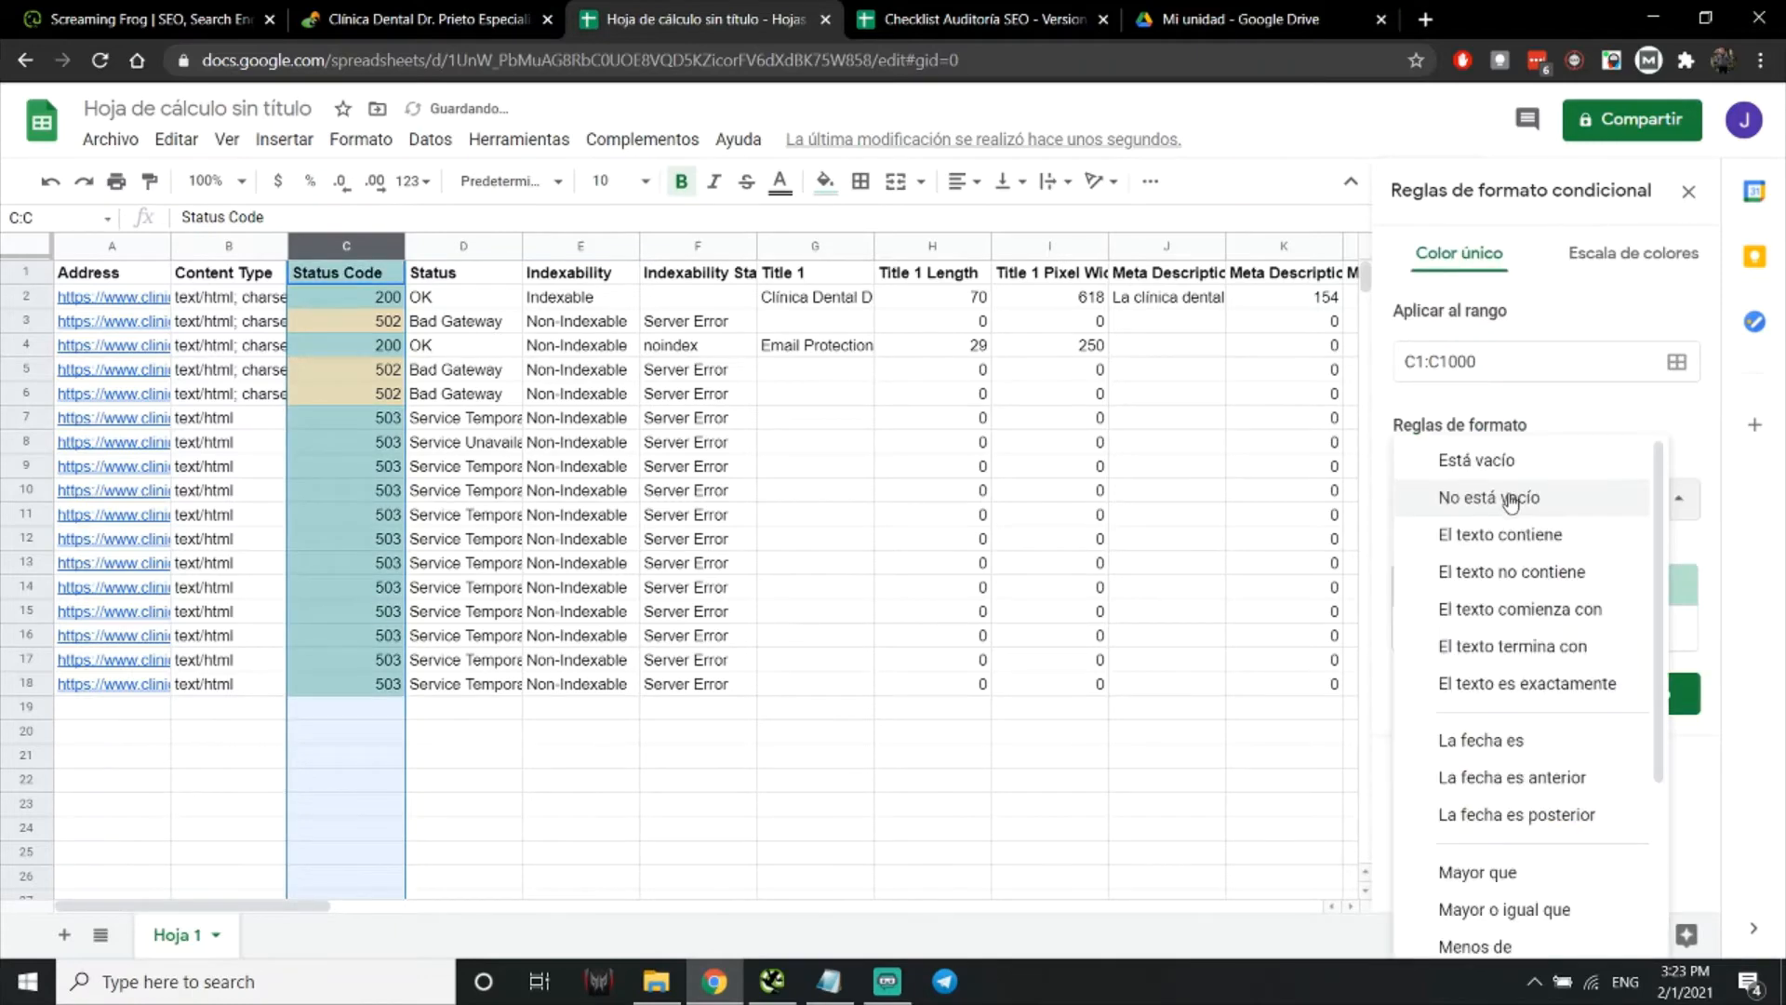
left_click(1507, 534)
left_click(1493, 553)
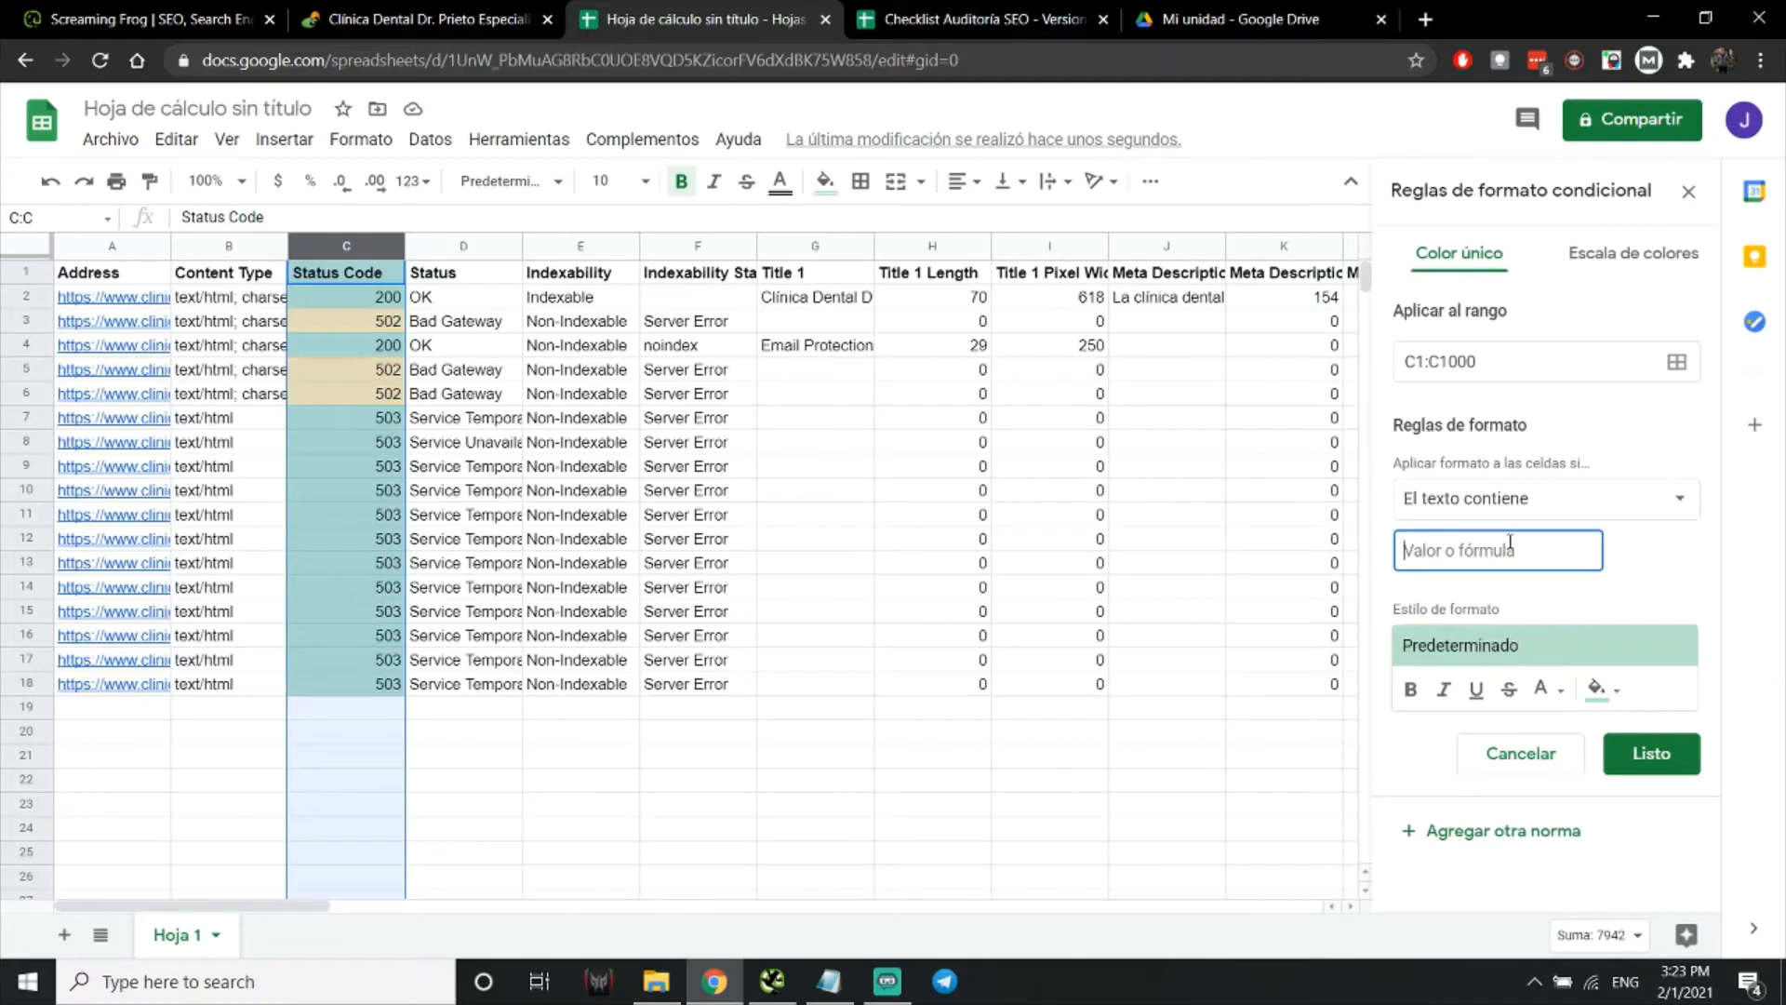
type("503")
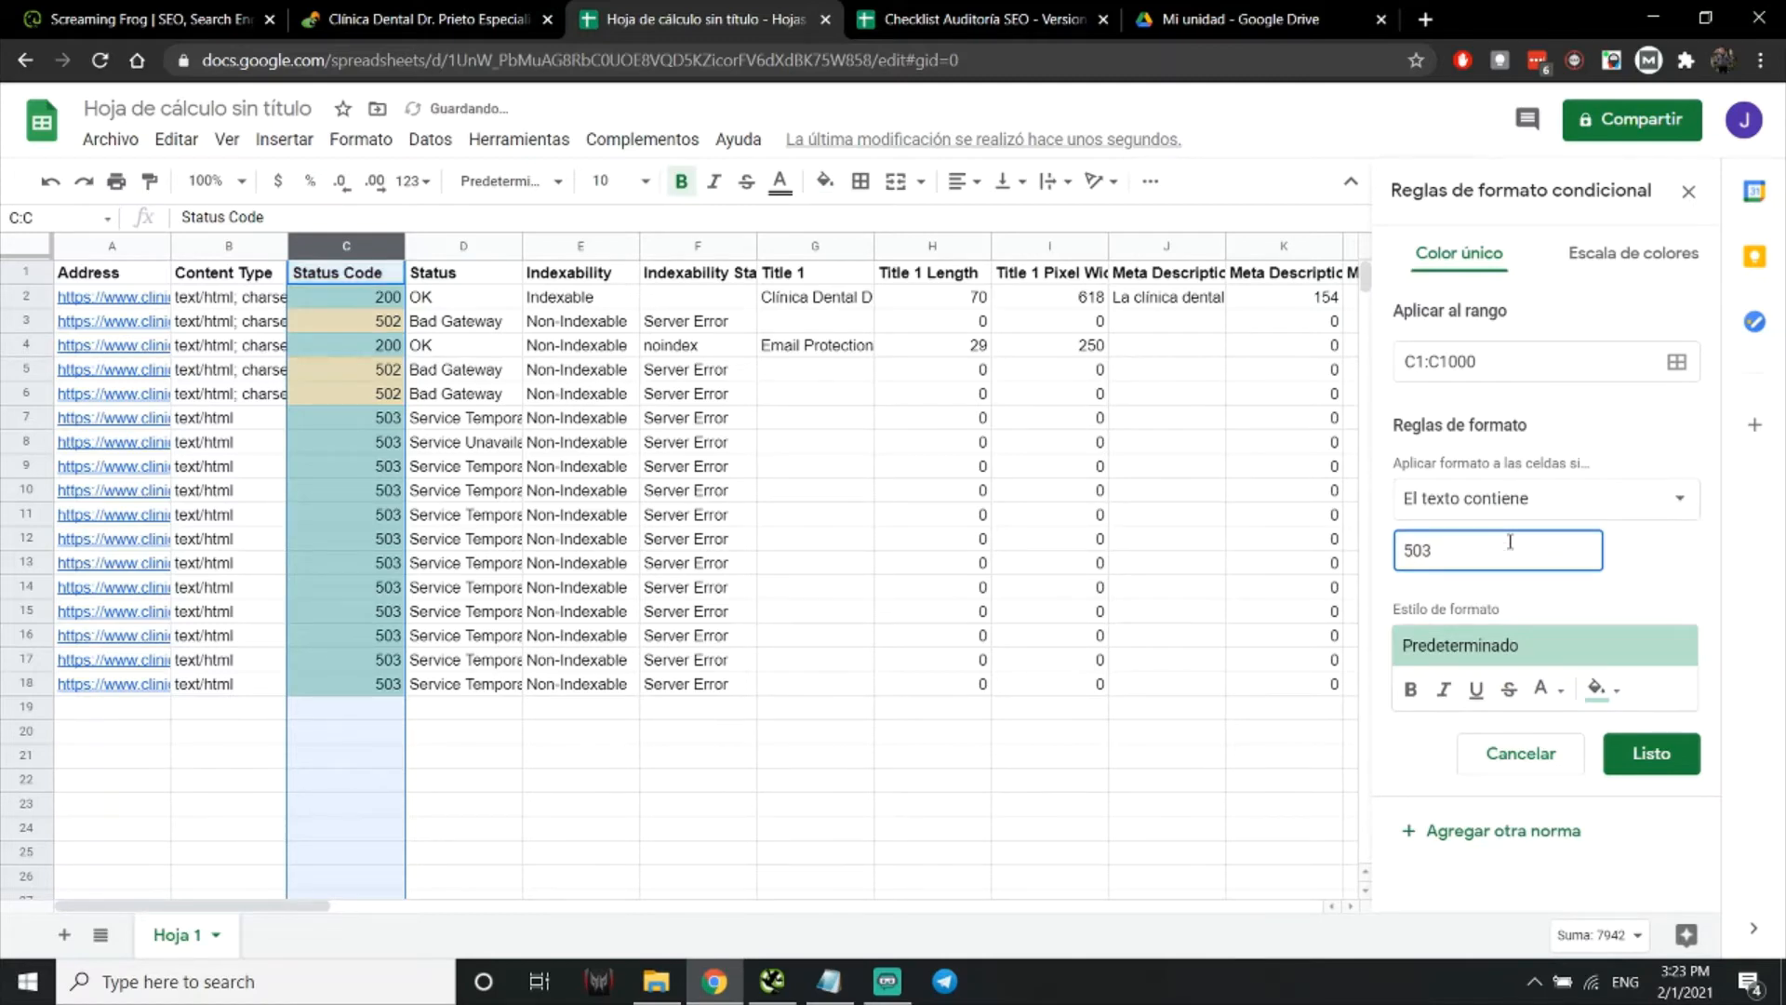
left_click(1599, 689)
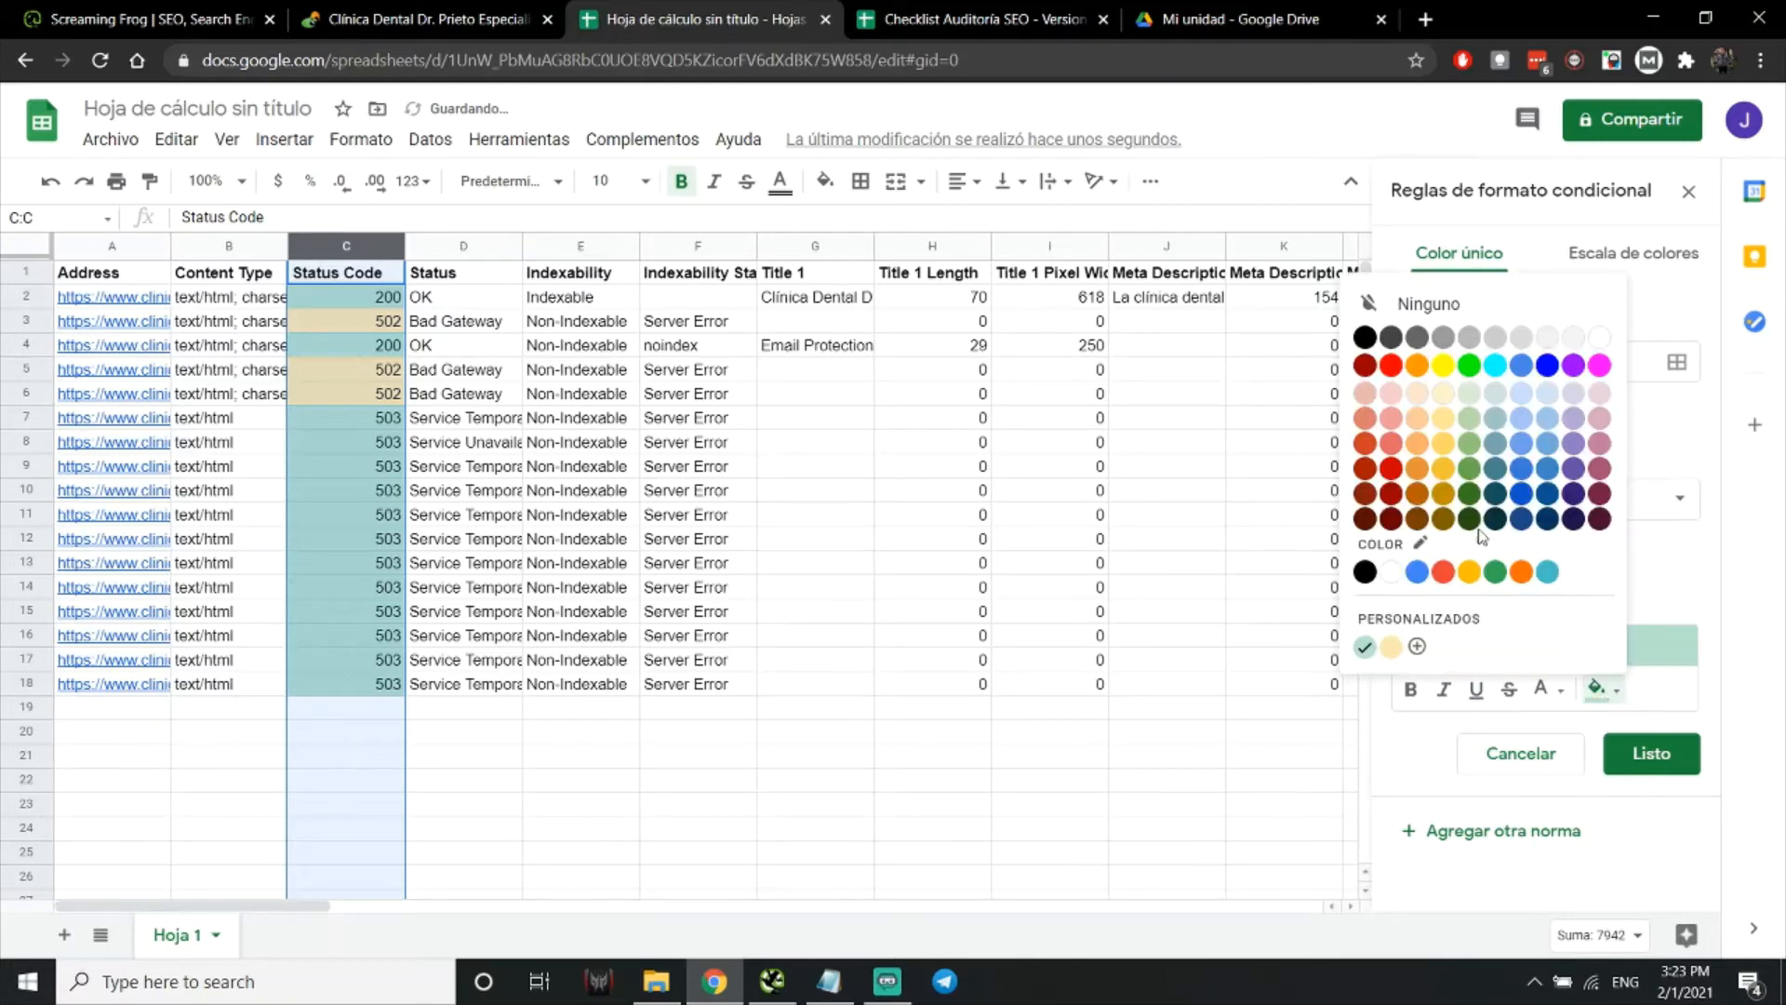
left_click(1389, 365)
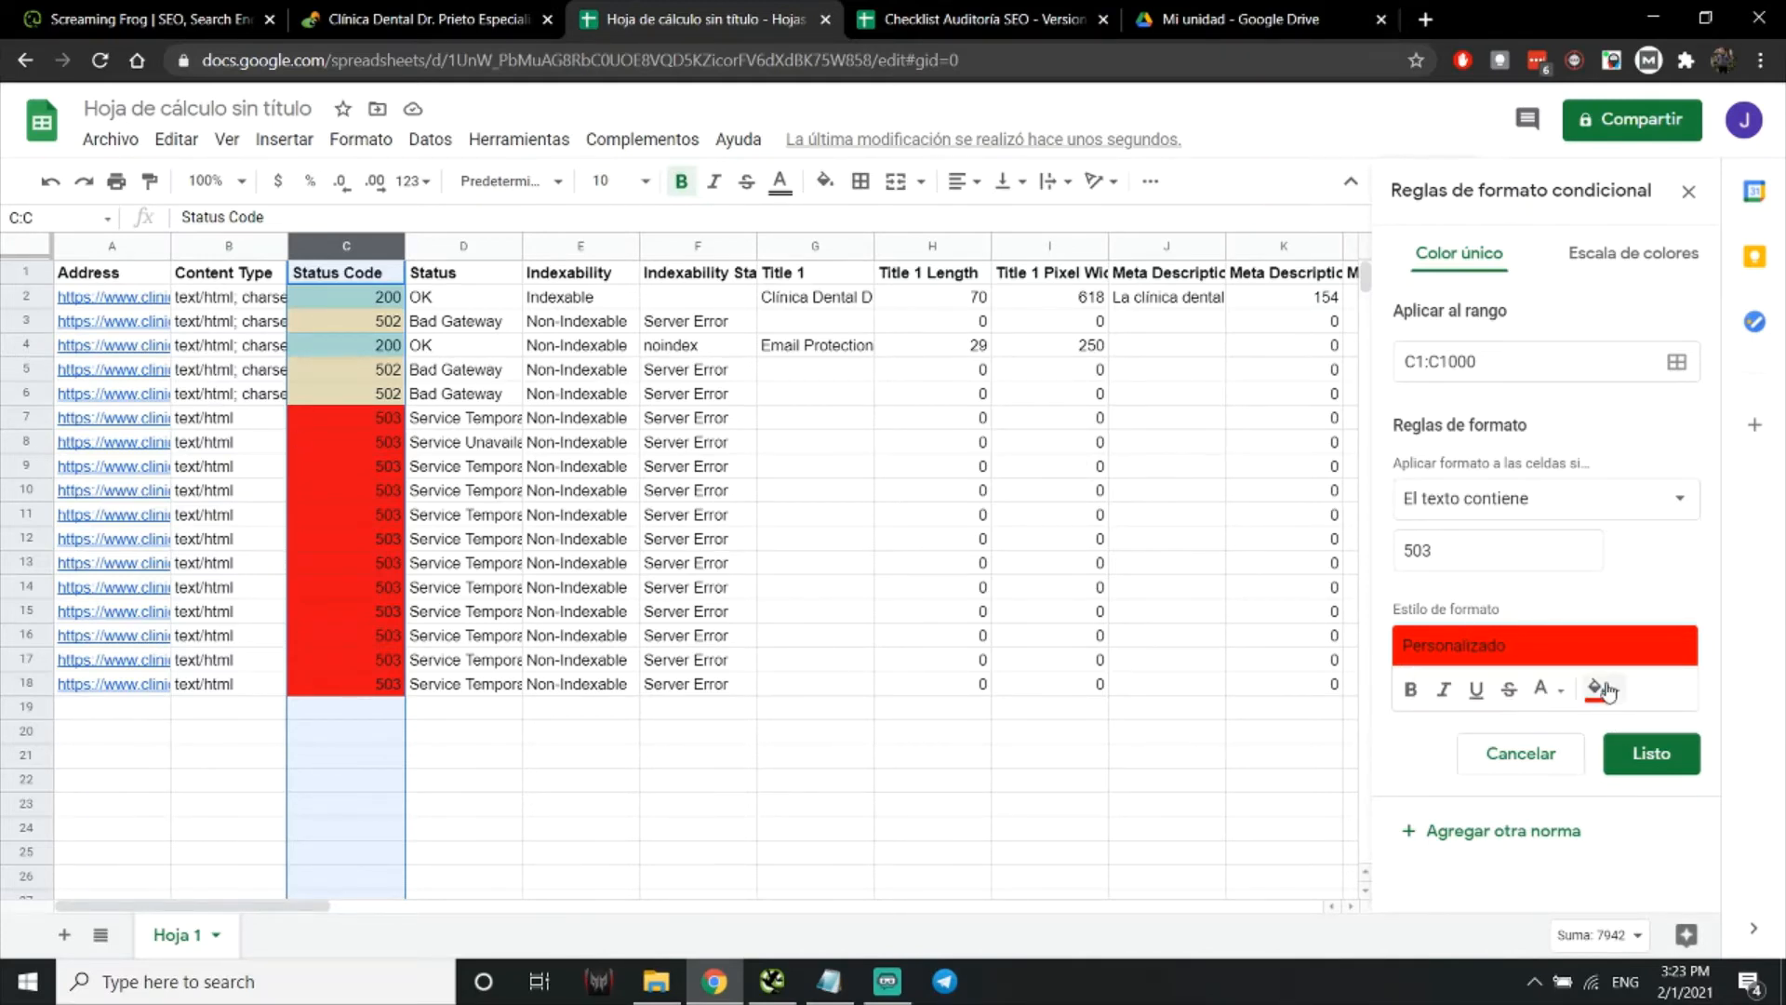
left_click(1645, 755)
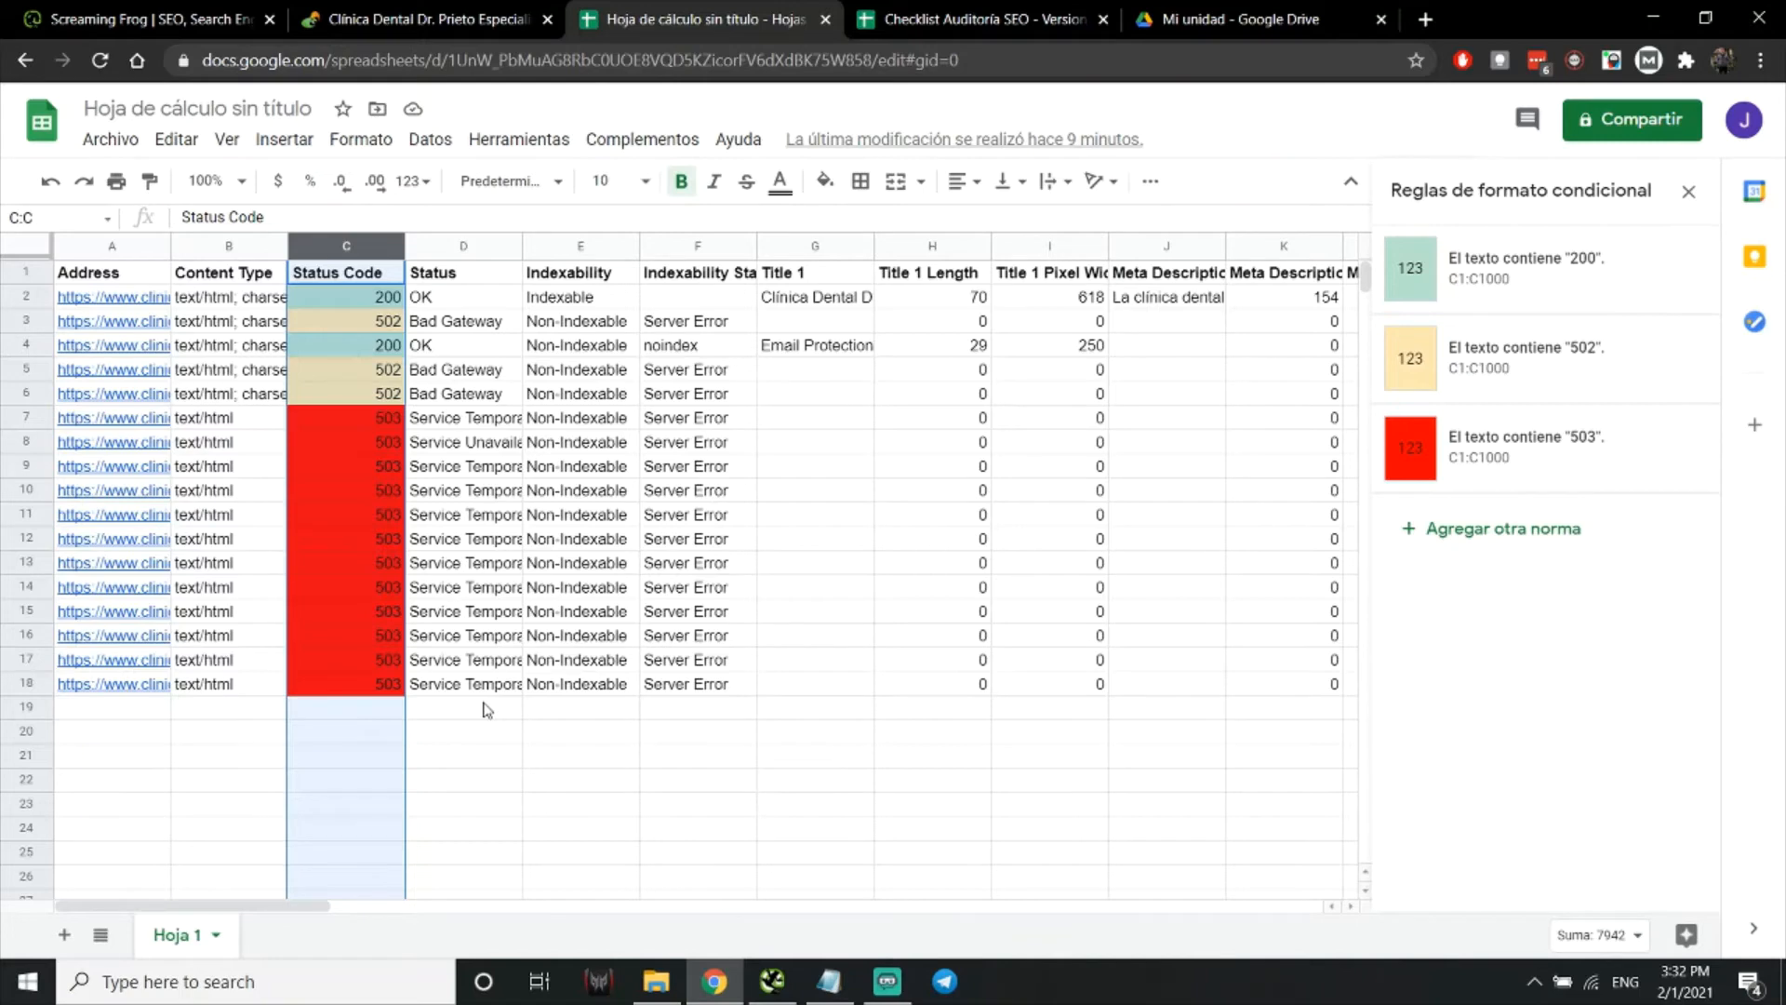
Switch to the Checklist Auditoría SEO spreadsheet and review the Fase 1 checklist from Analíticas through SEO Técnico
left_click(931, 11)
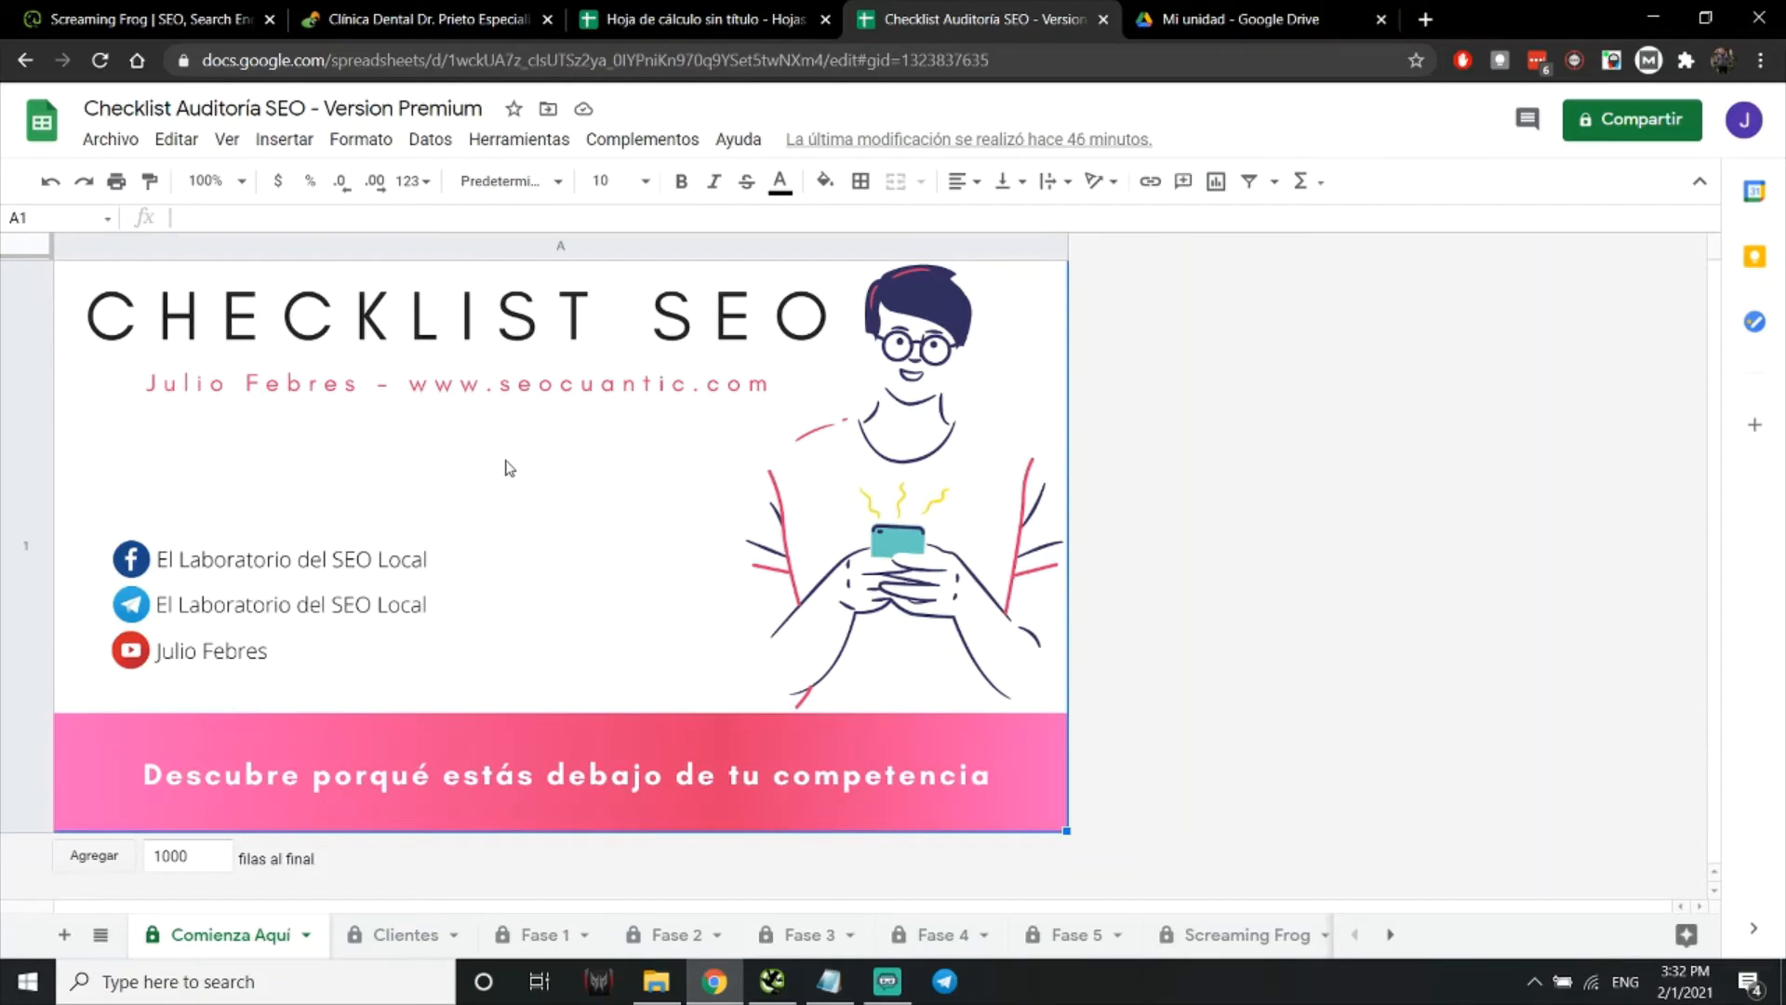
left_click(409, 934)
left_click(511, 934)
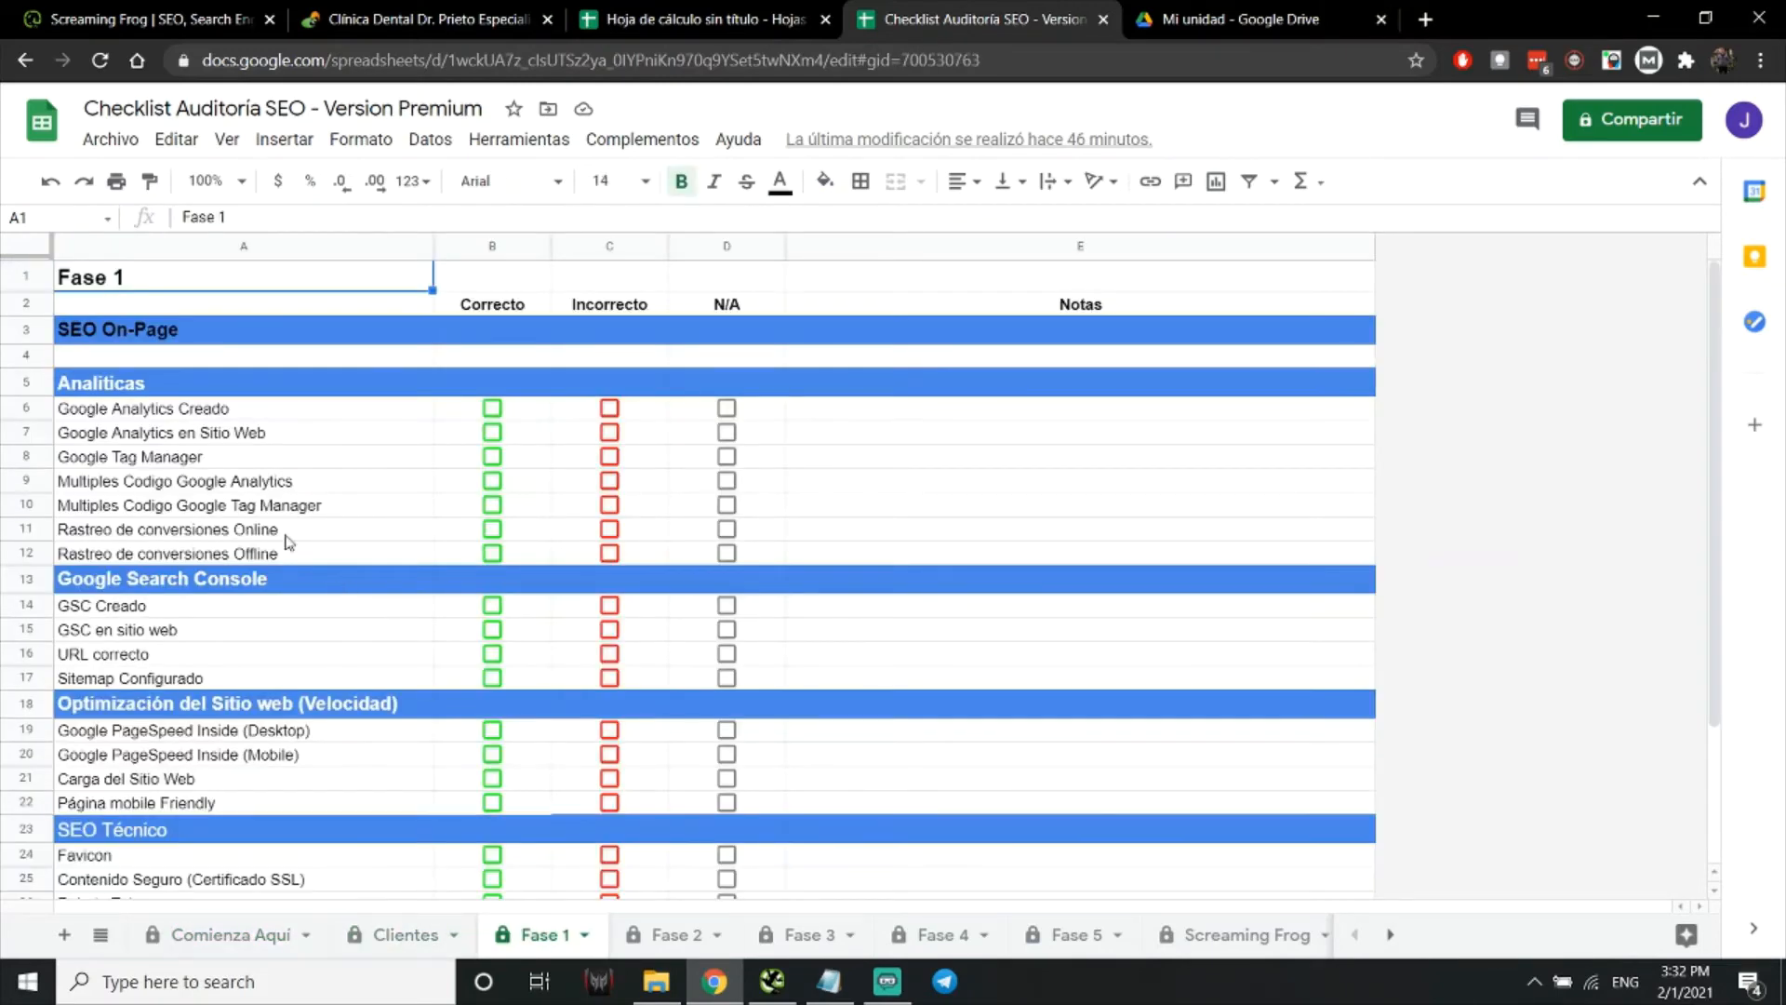
scroll(288, 542, "down", 2)
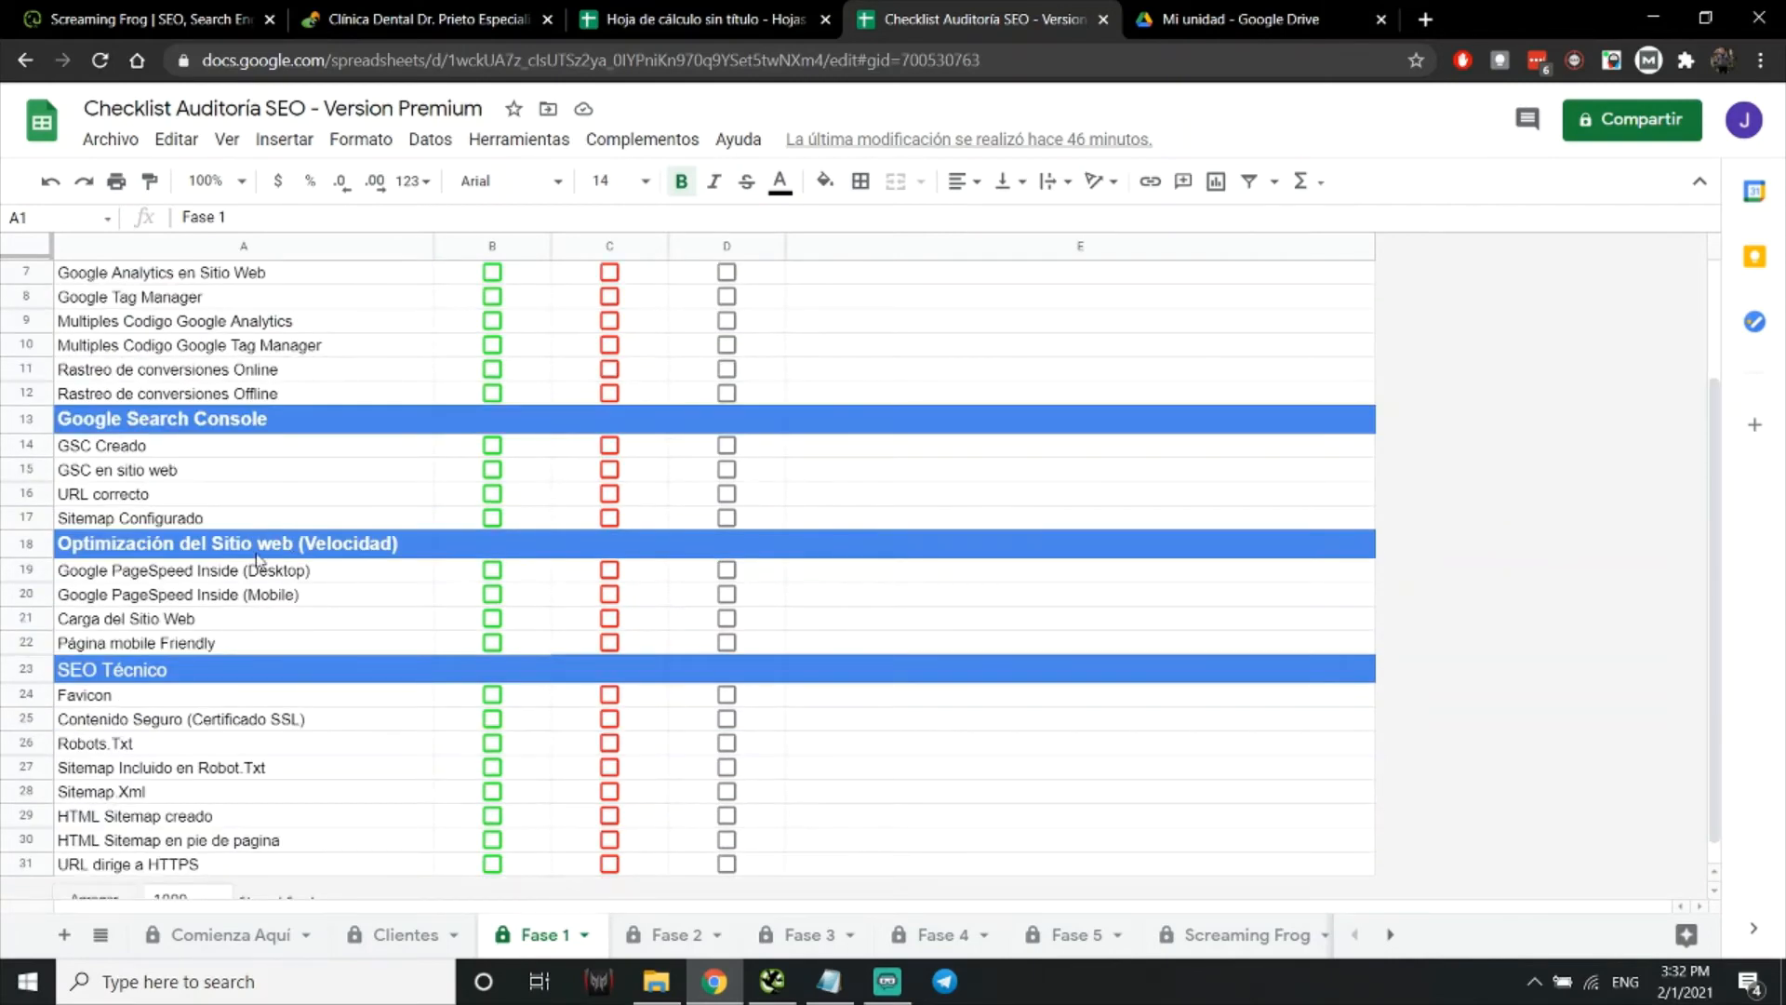
scroll(272, 572, "up", 2)
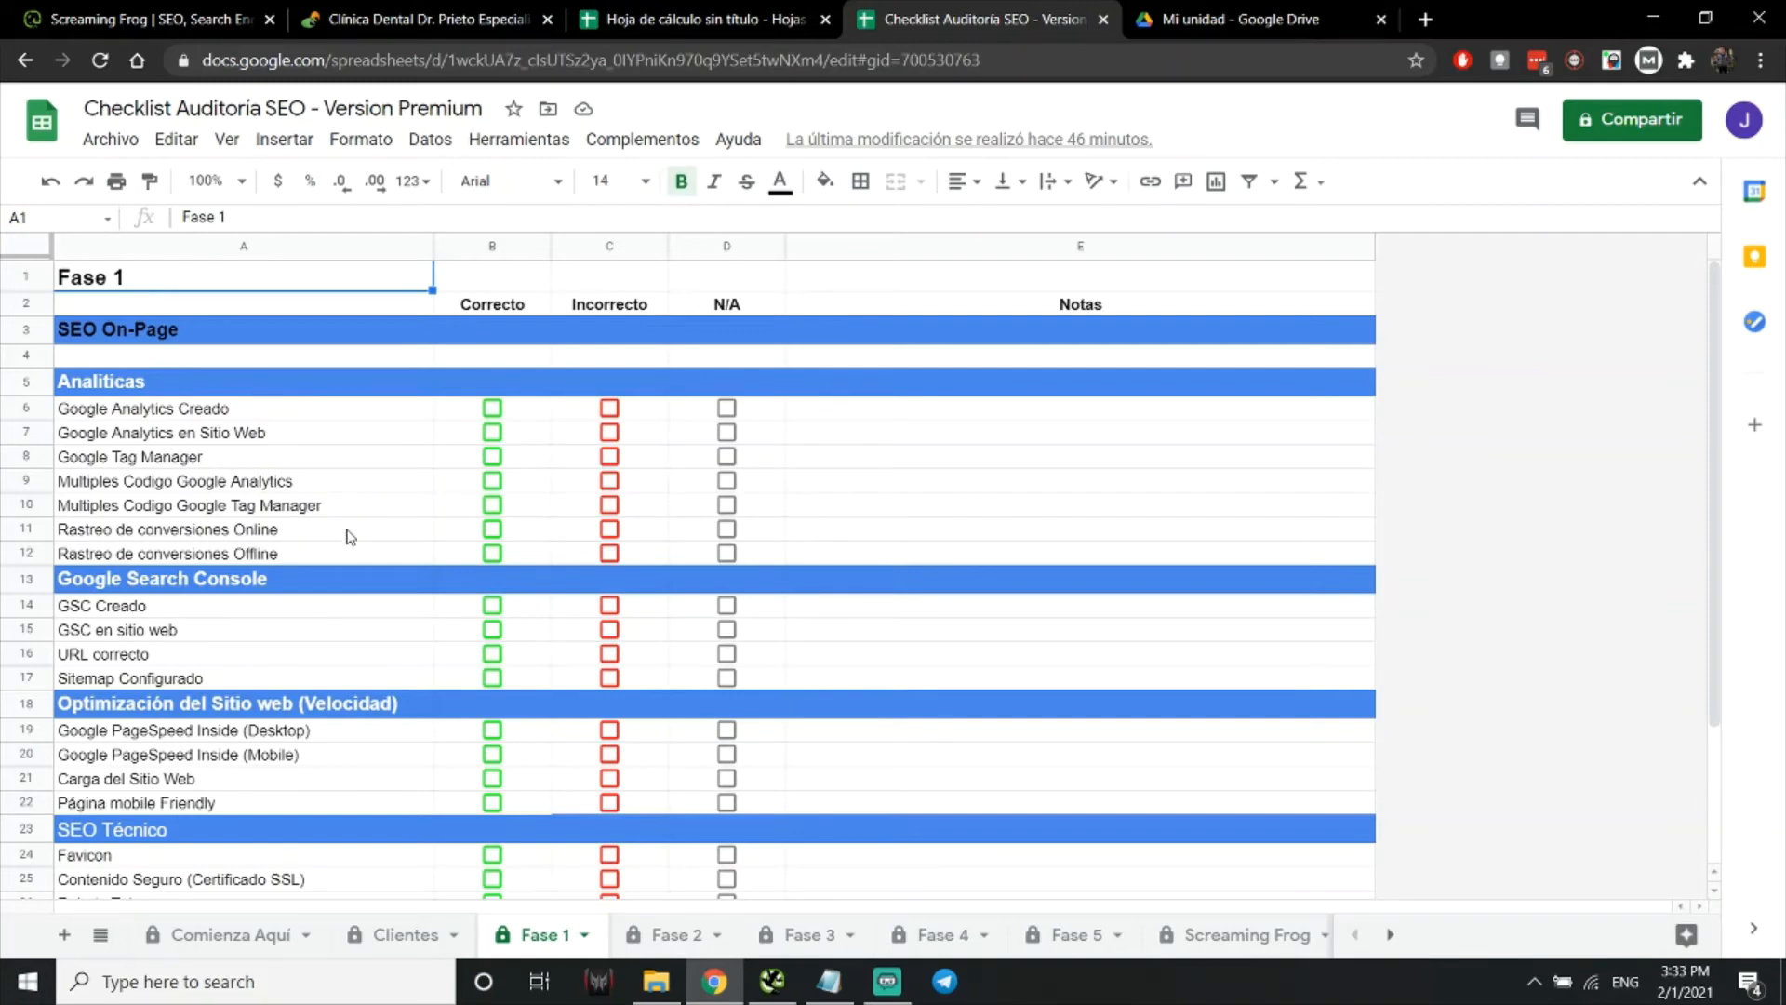
scroll(349, 549, "down", 3)
scroll(305, 598, "up", 3)
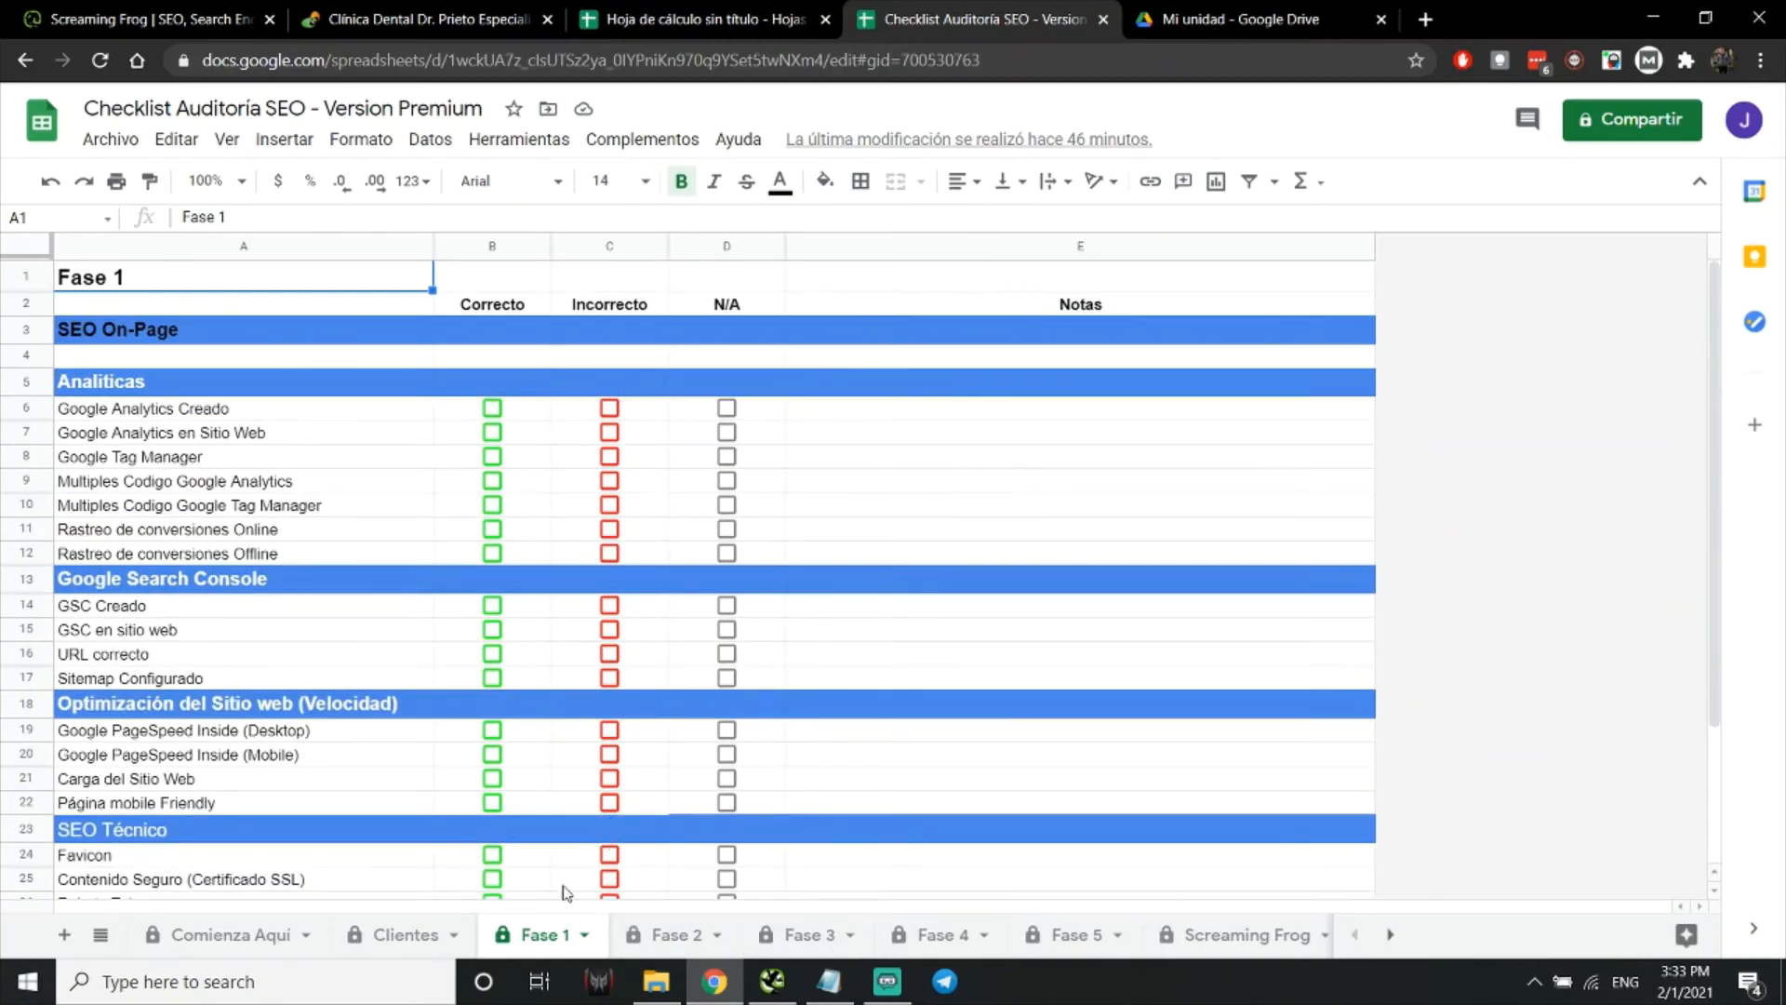
scroll(191, 582, "down", 3)
scroll(186, 586, "up", 3)
left_click(107, 396)
scroll(251, 597, "down", 3)
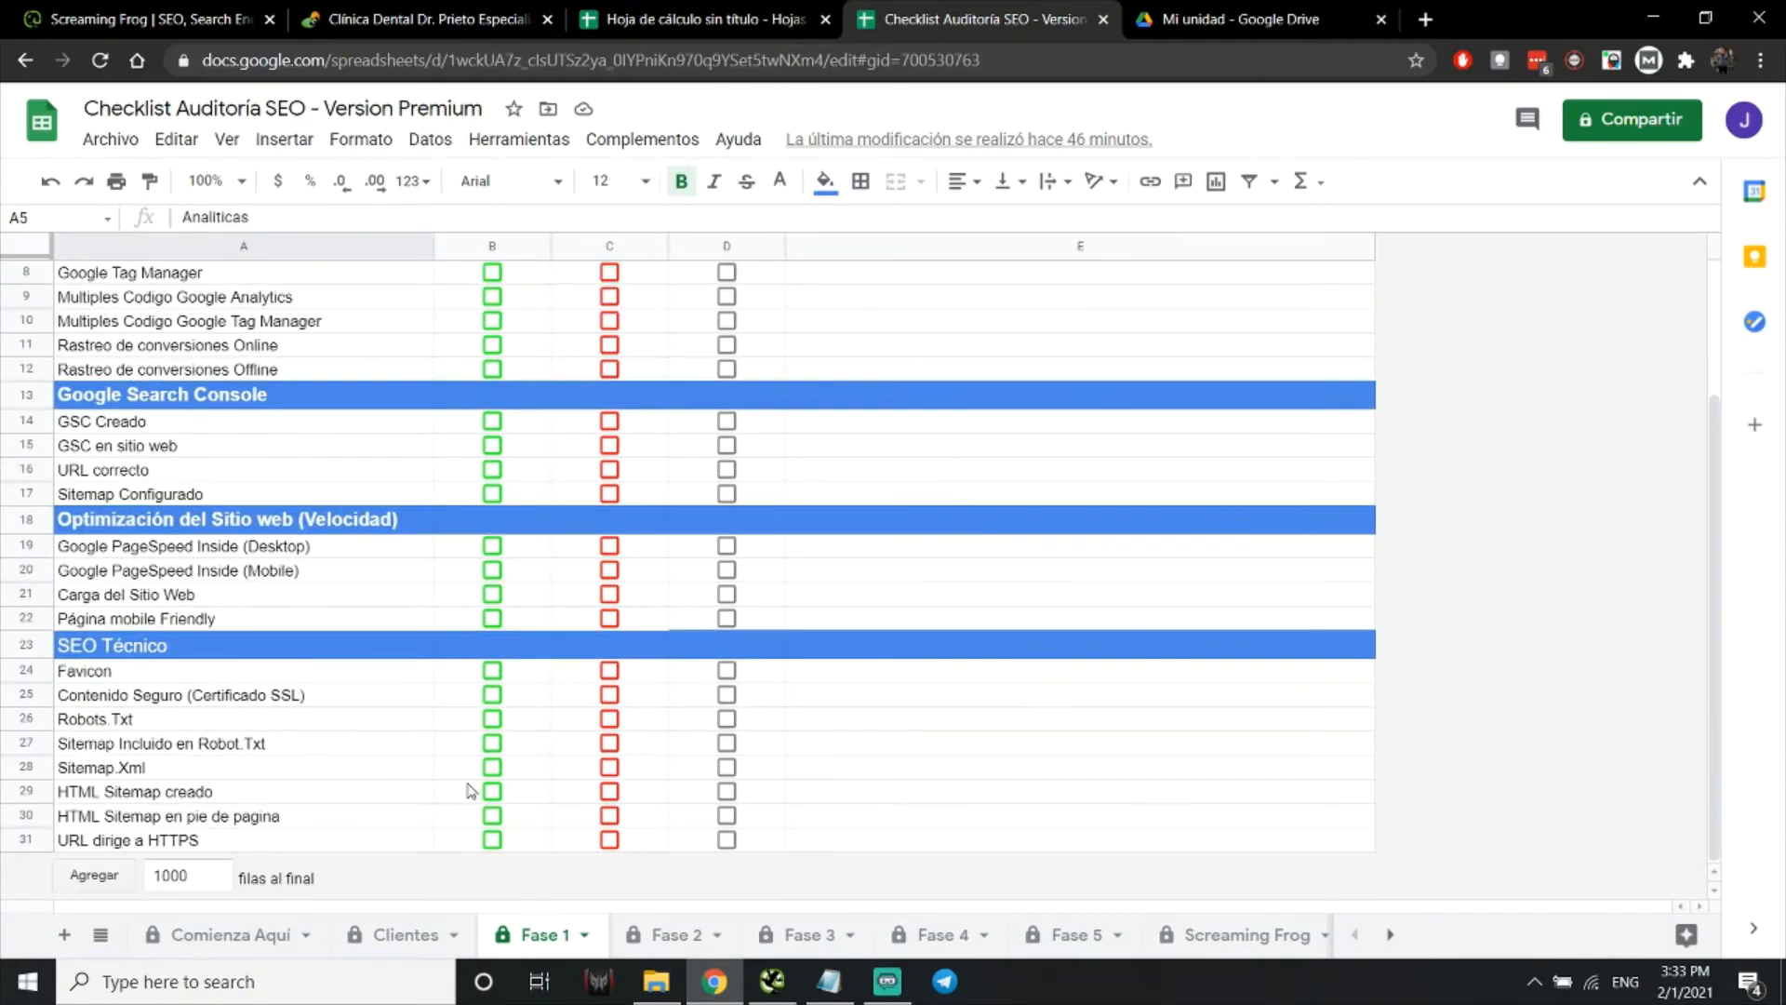
scroll(407, 698, "up", 3)
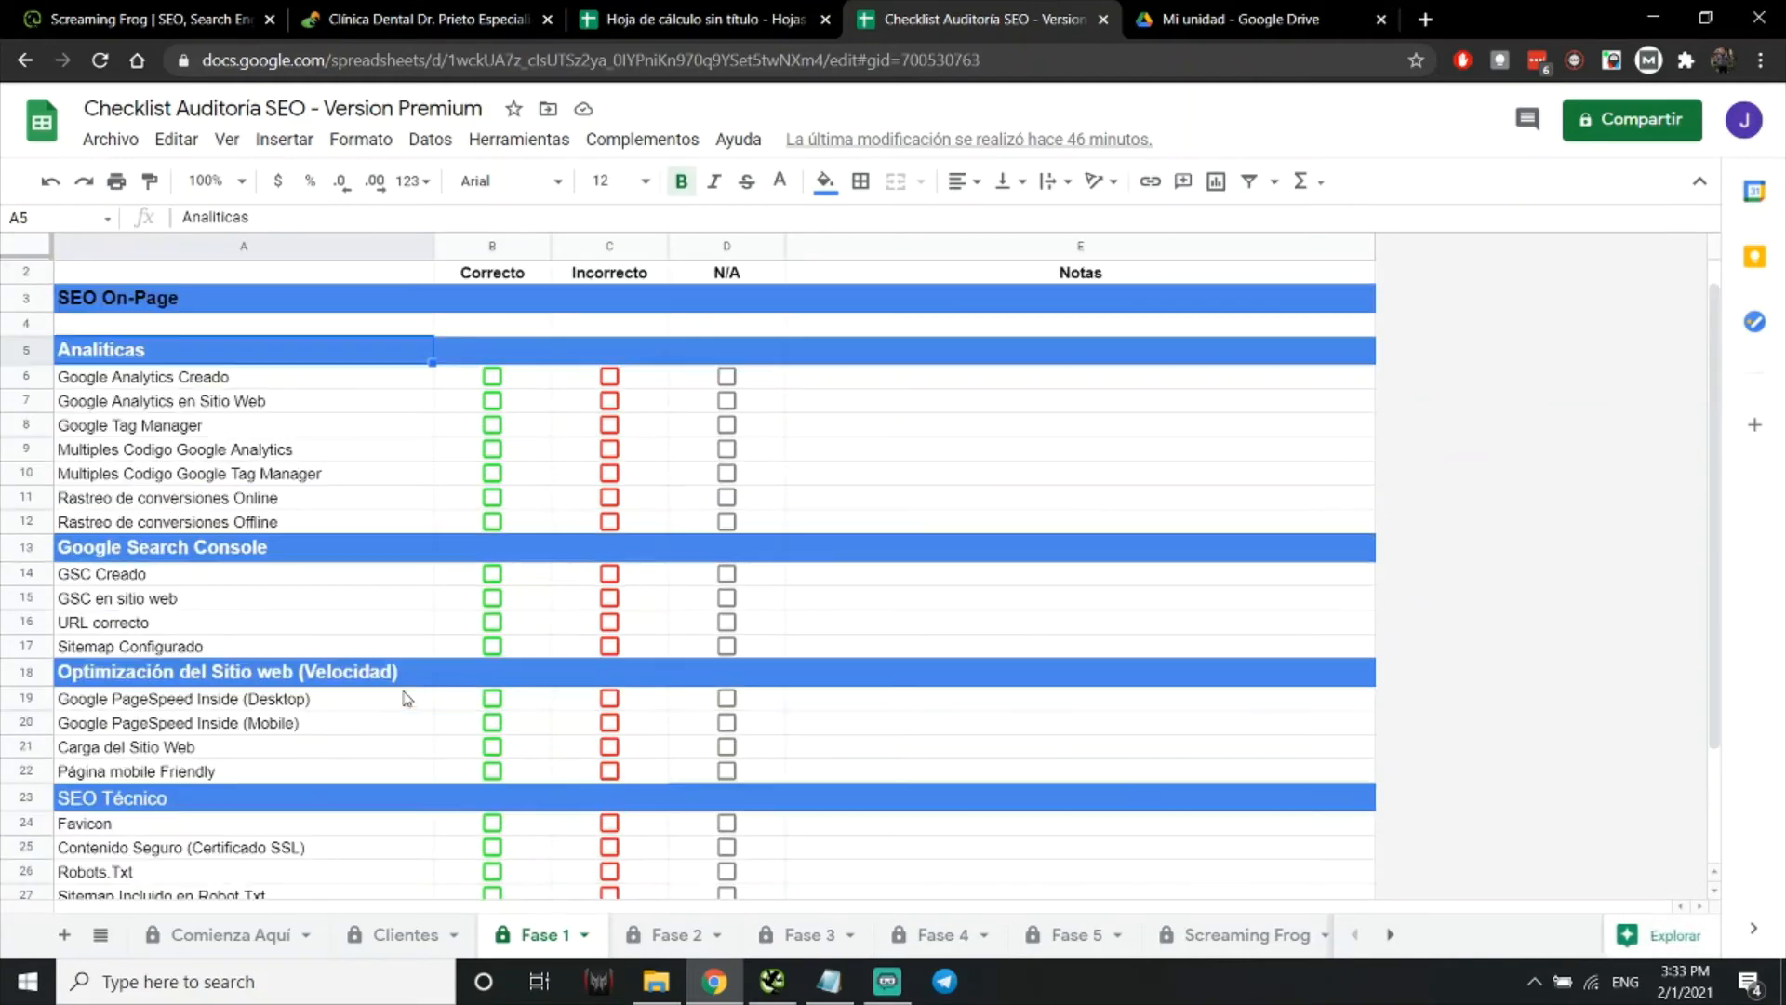
Review the Fase 2 checklist, covering the Sitio Web, Páginas Indexadas, Blog, Estructura del Sitio Web and Schema Markup sections
left_click(676, 935)
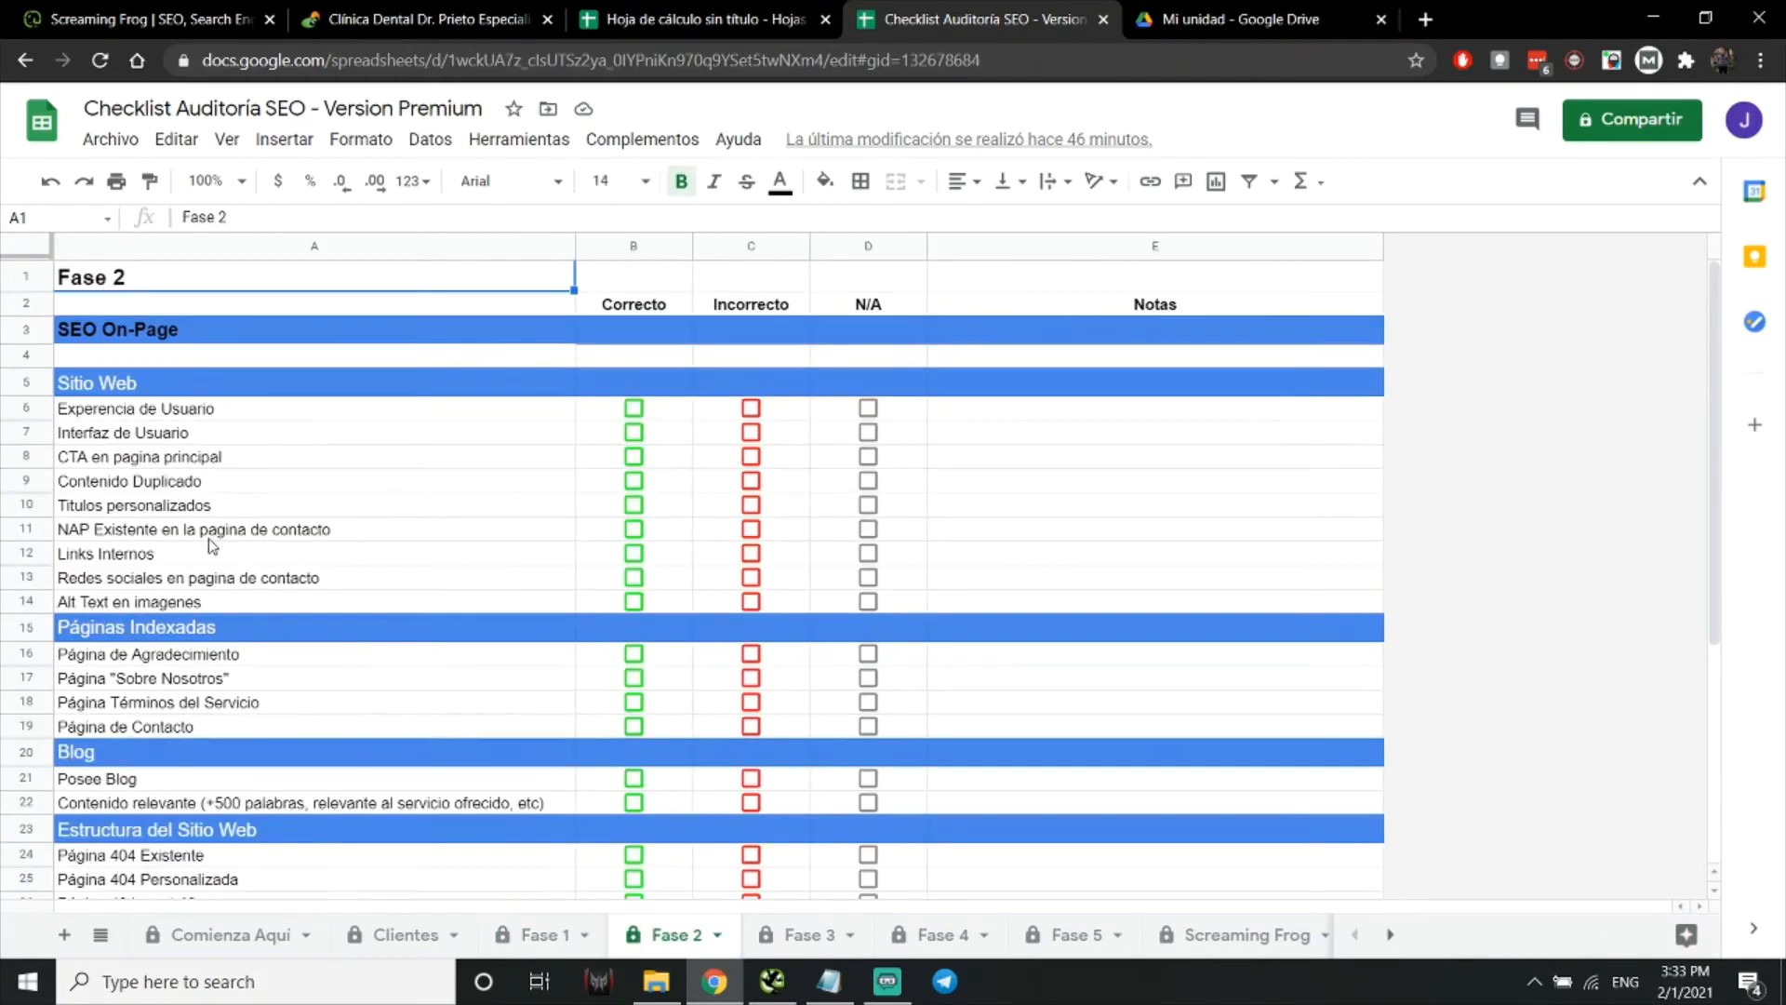
left_click(133, 385)
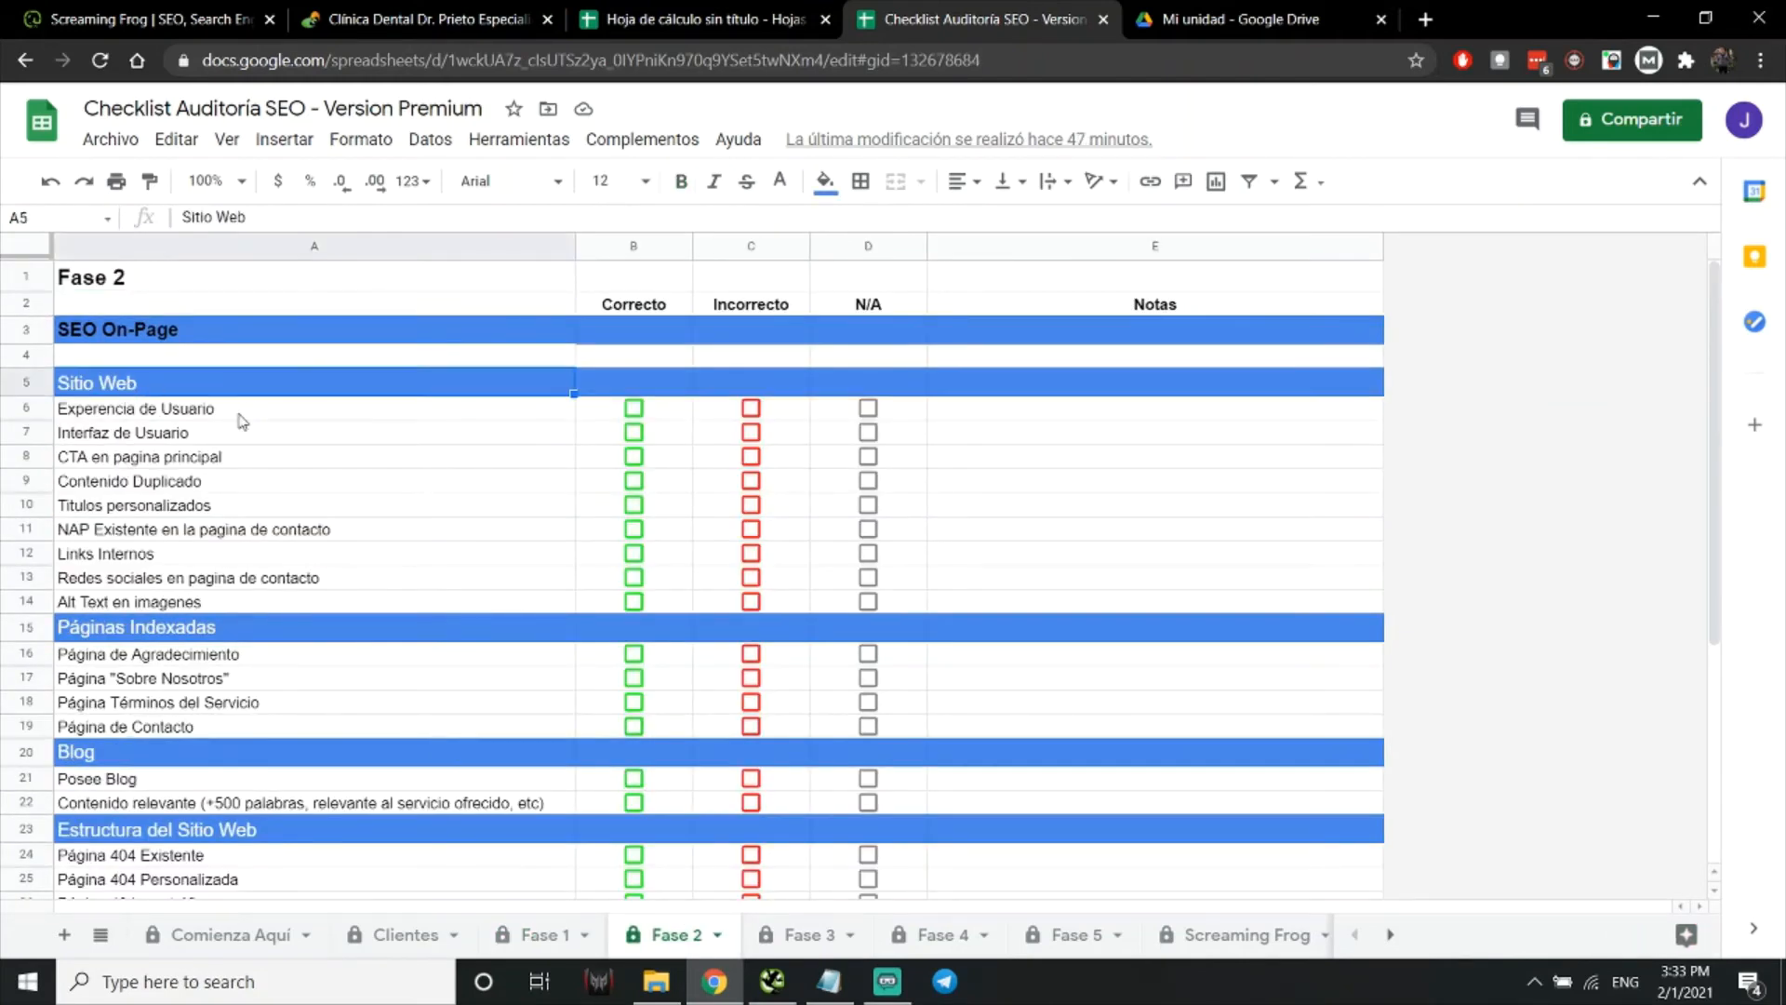
left_click(163, 410)
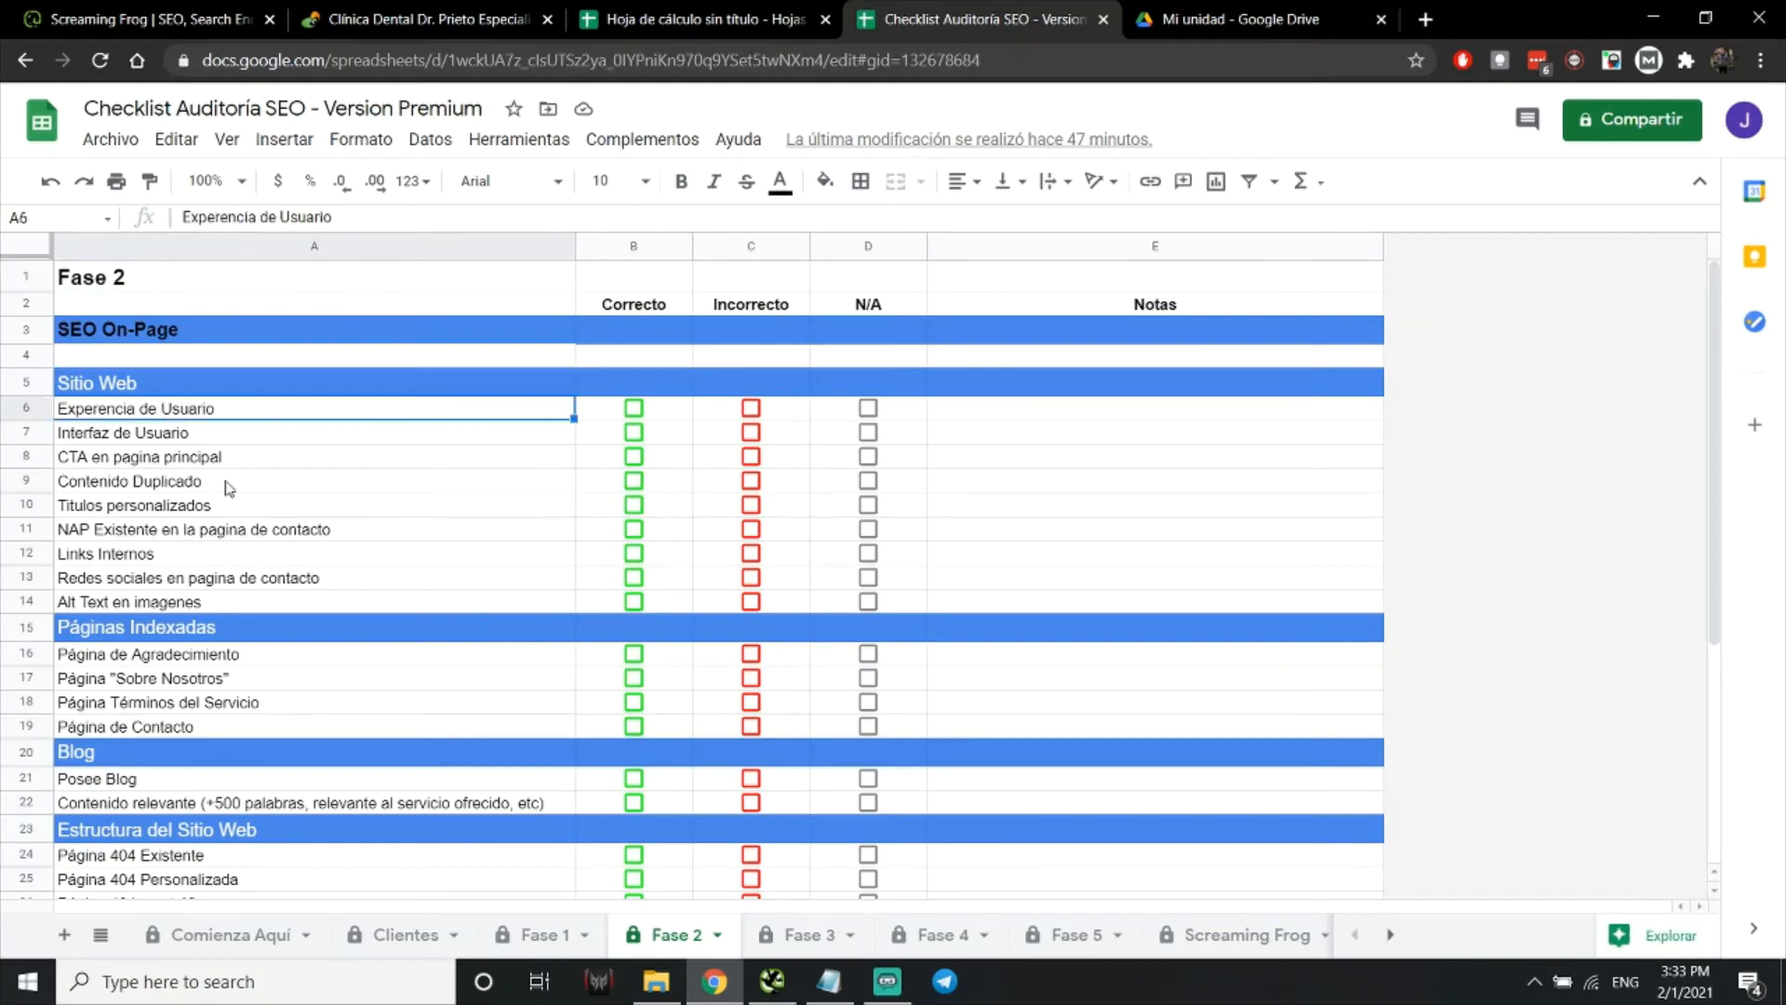
left_click(184, 638)
scroll(319, 664, "down", 2)
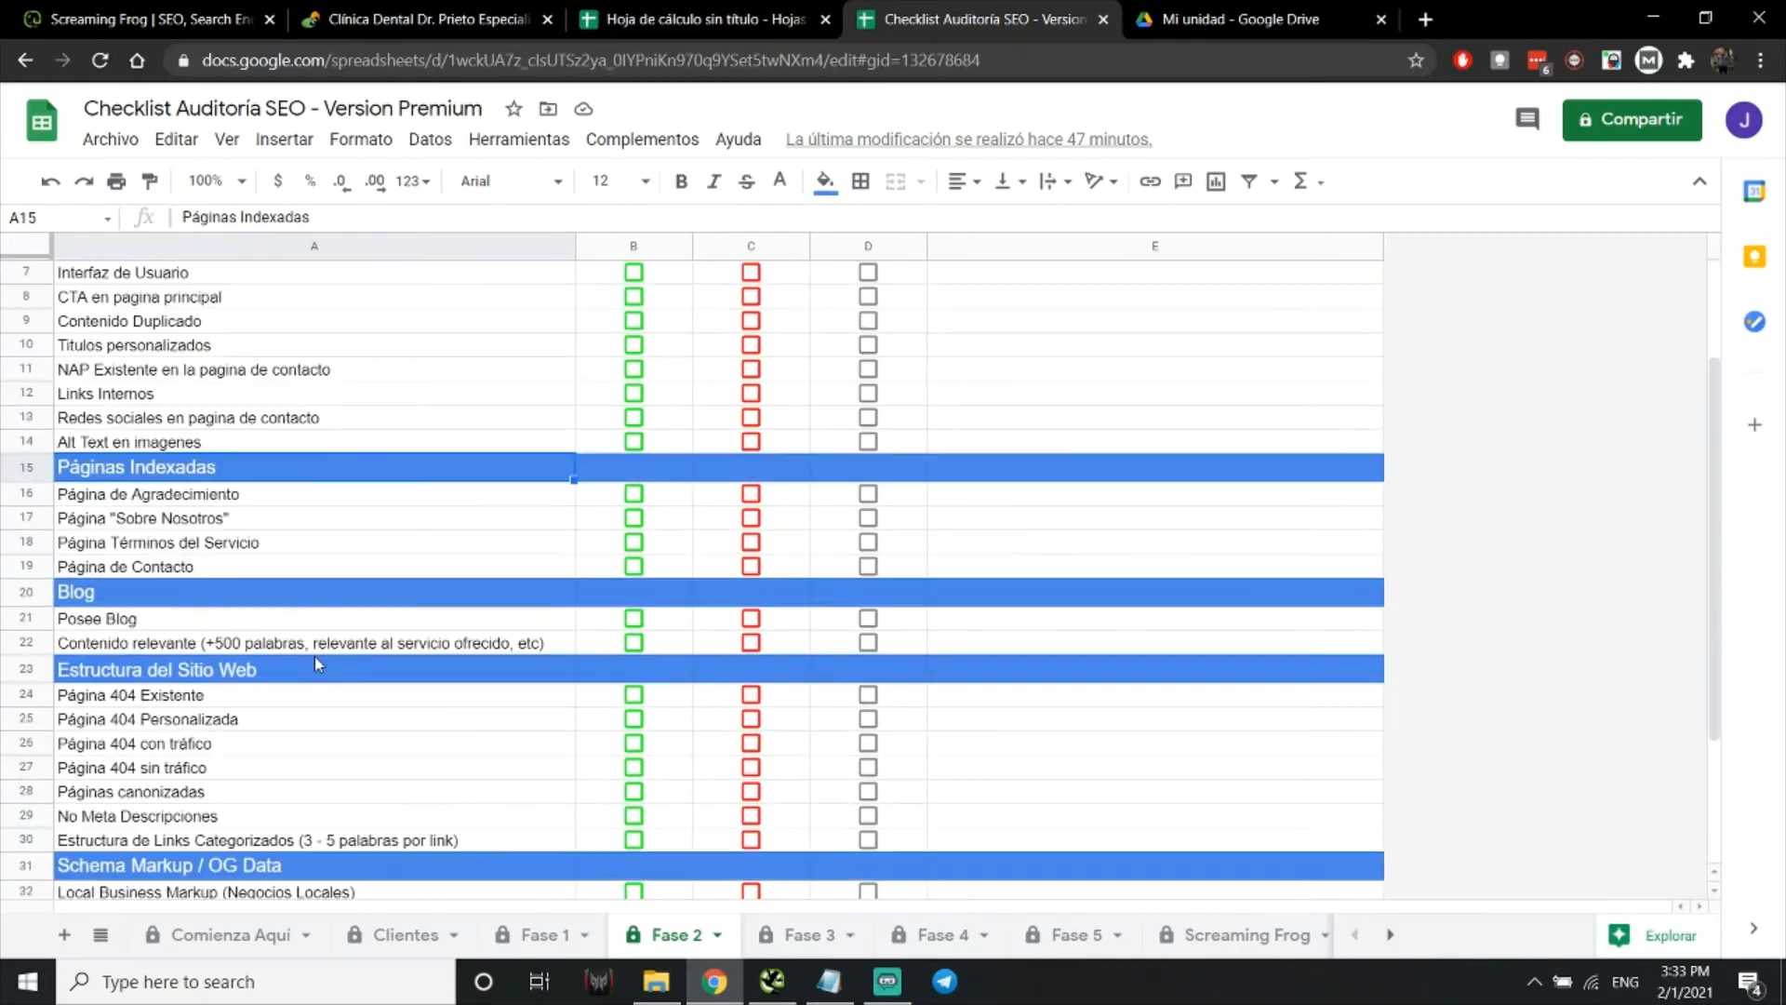
left_click(130, 599)
scroll(375, 730, "down", 2)
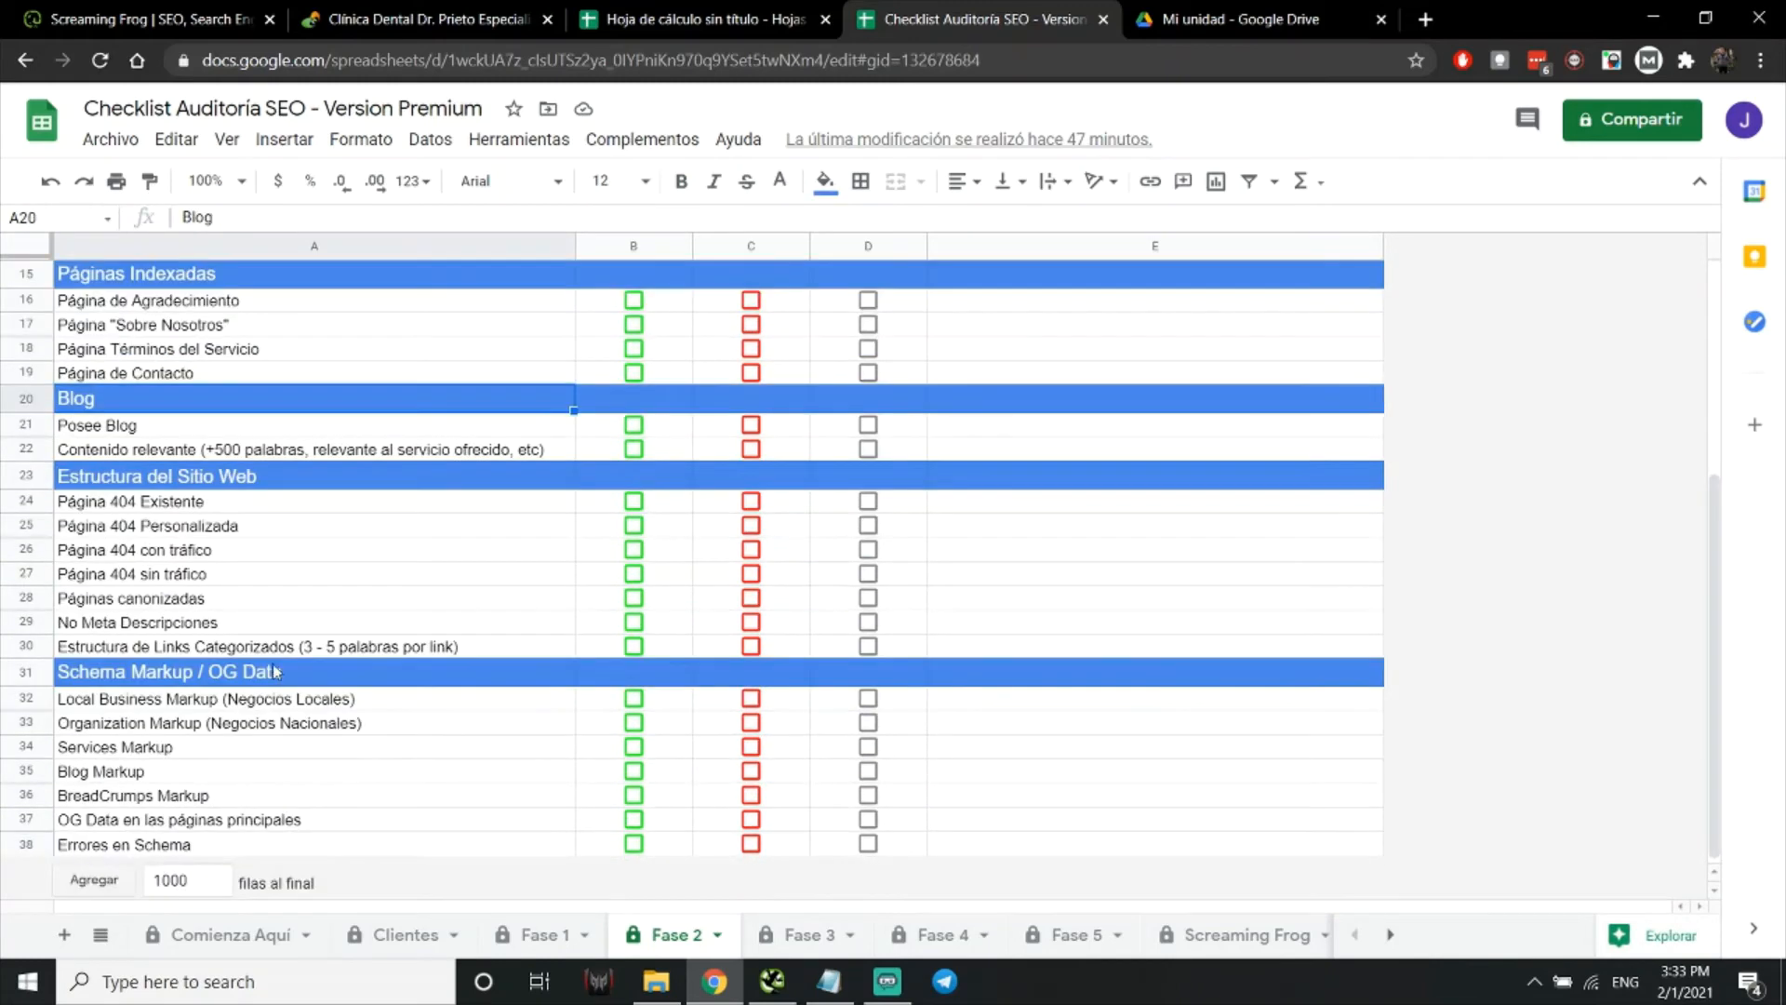
left_click(223, 483)
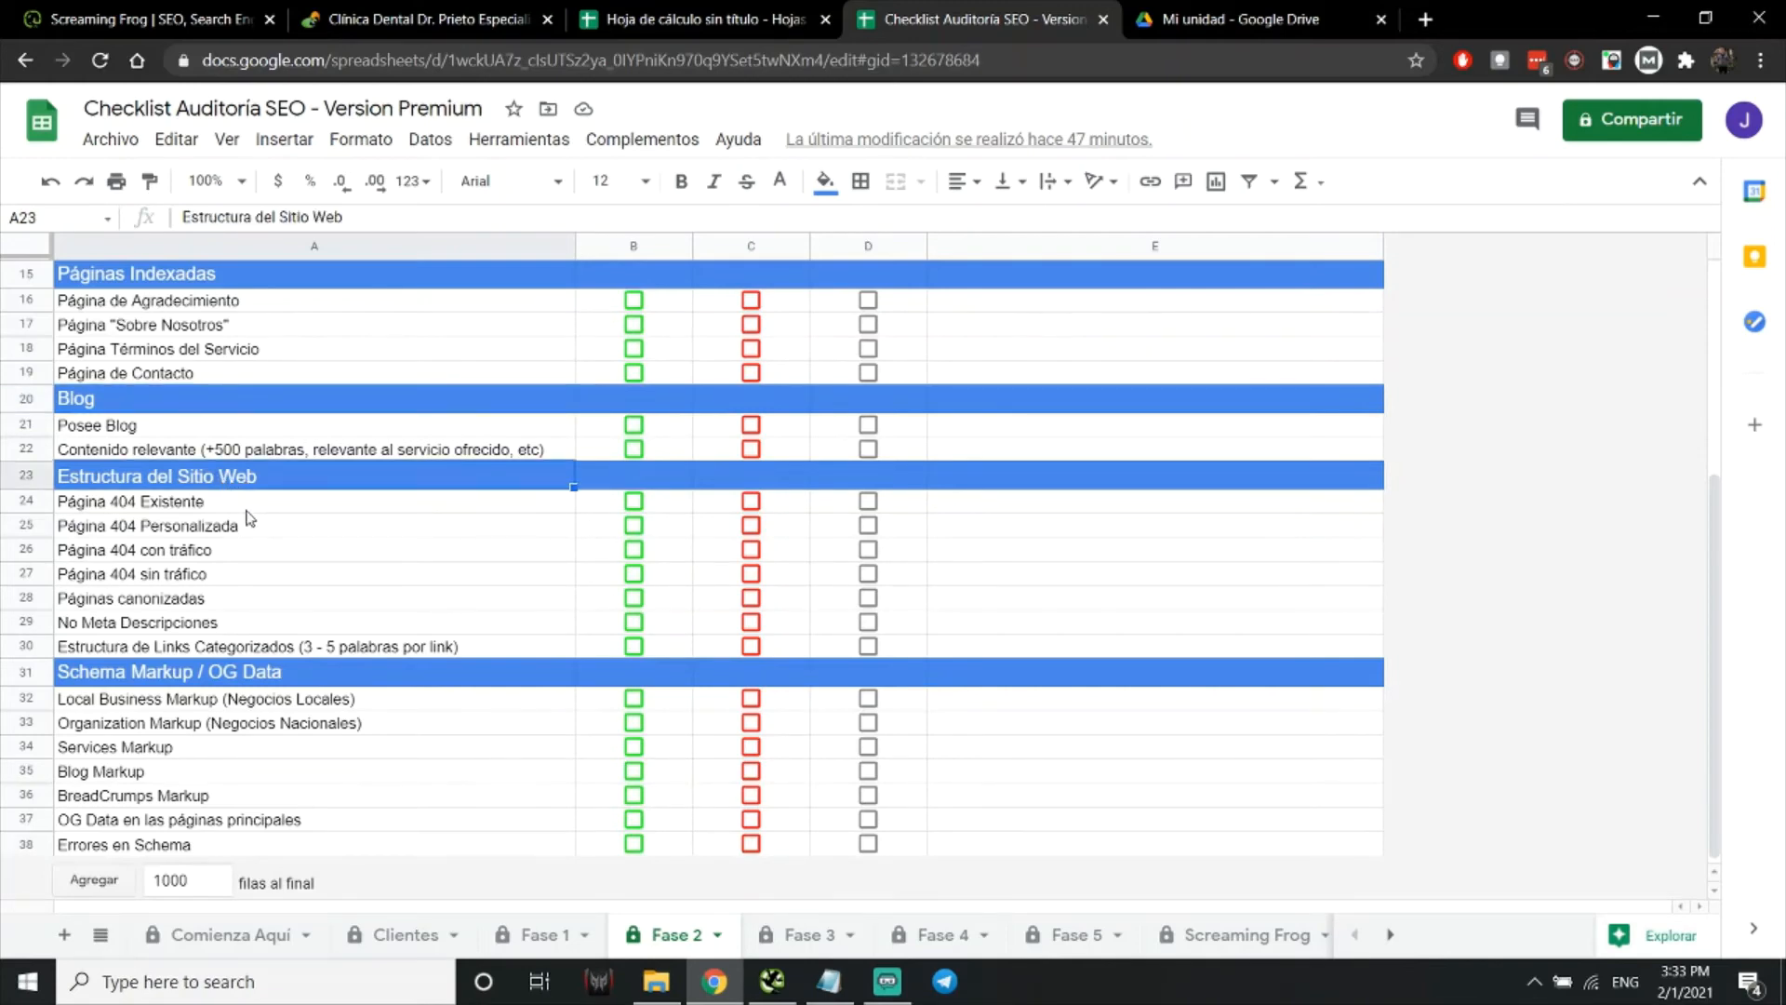
left_click(123, 649)
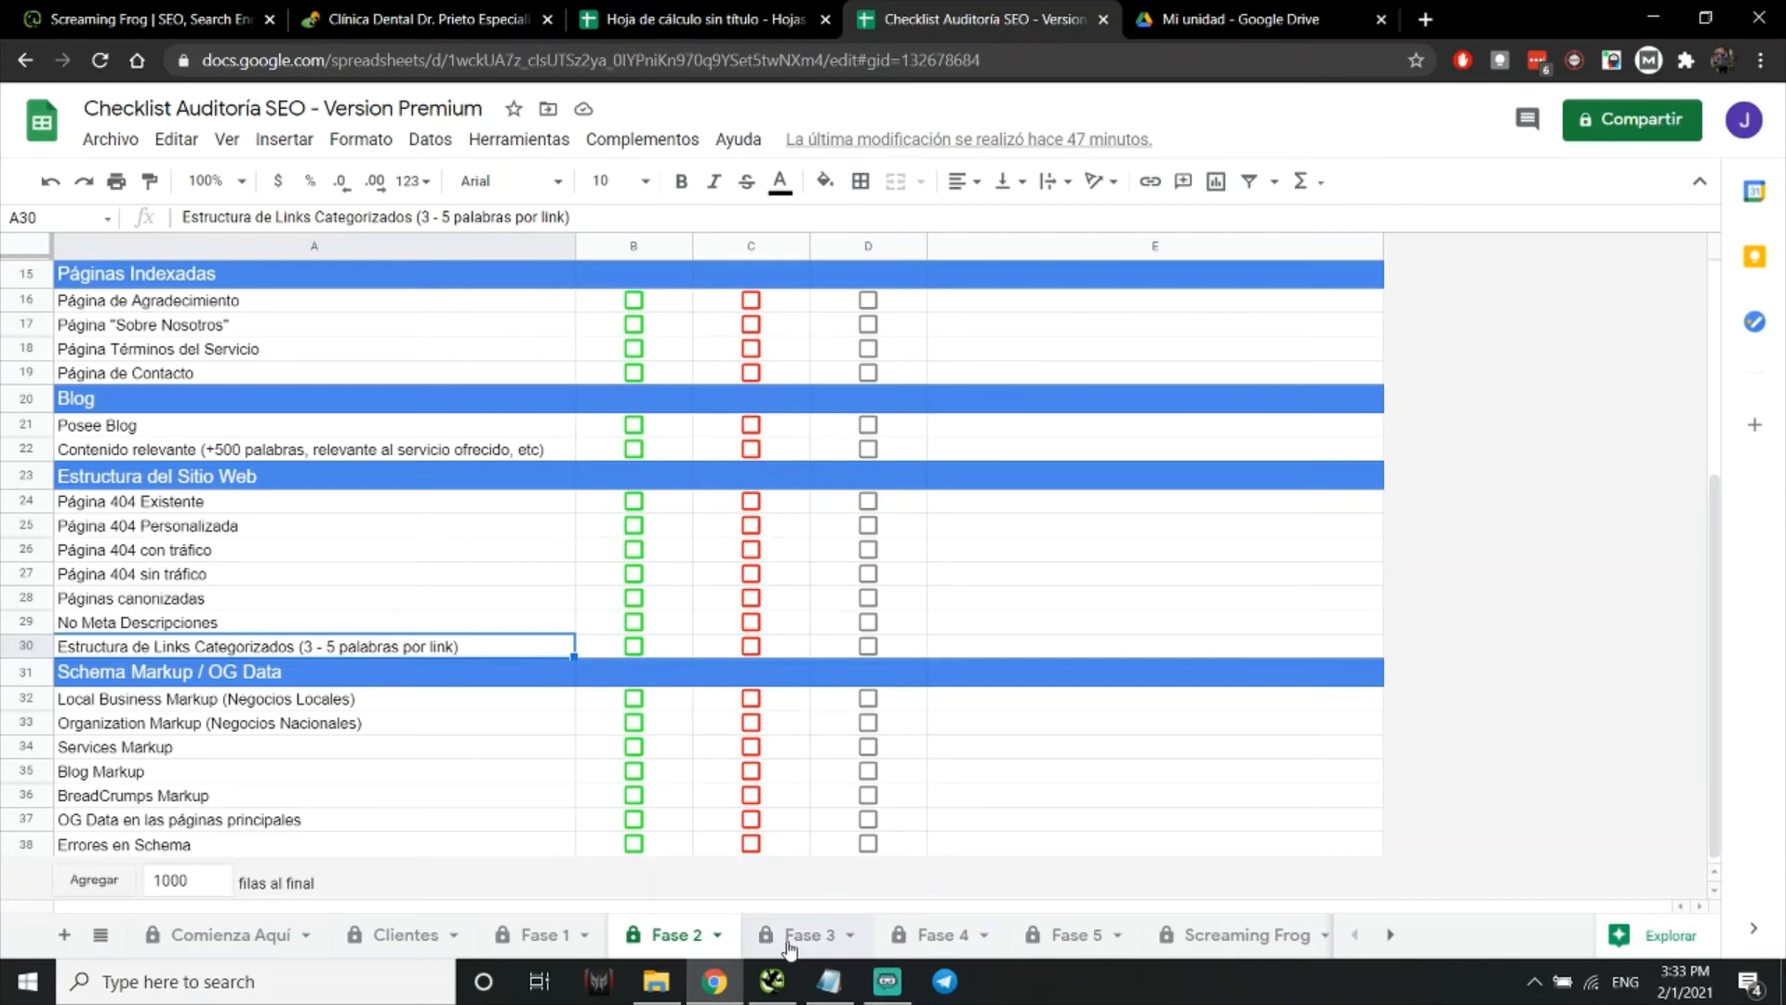
scroll(386, 530, "up", 5)
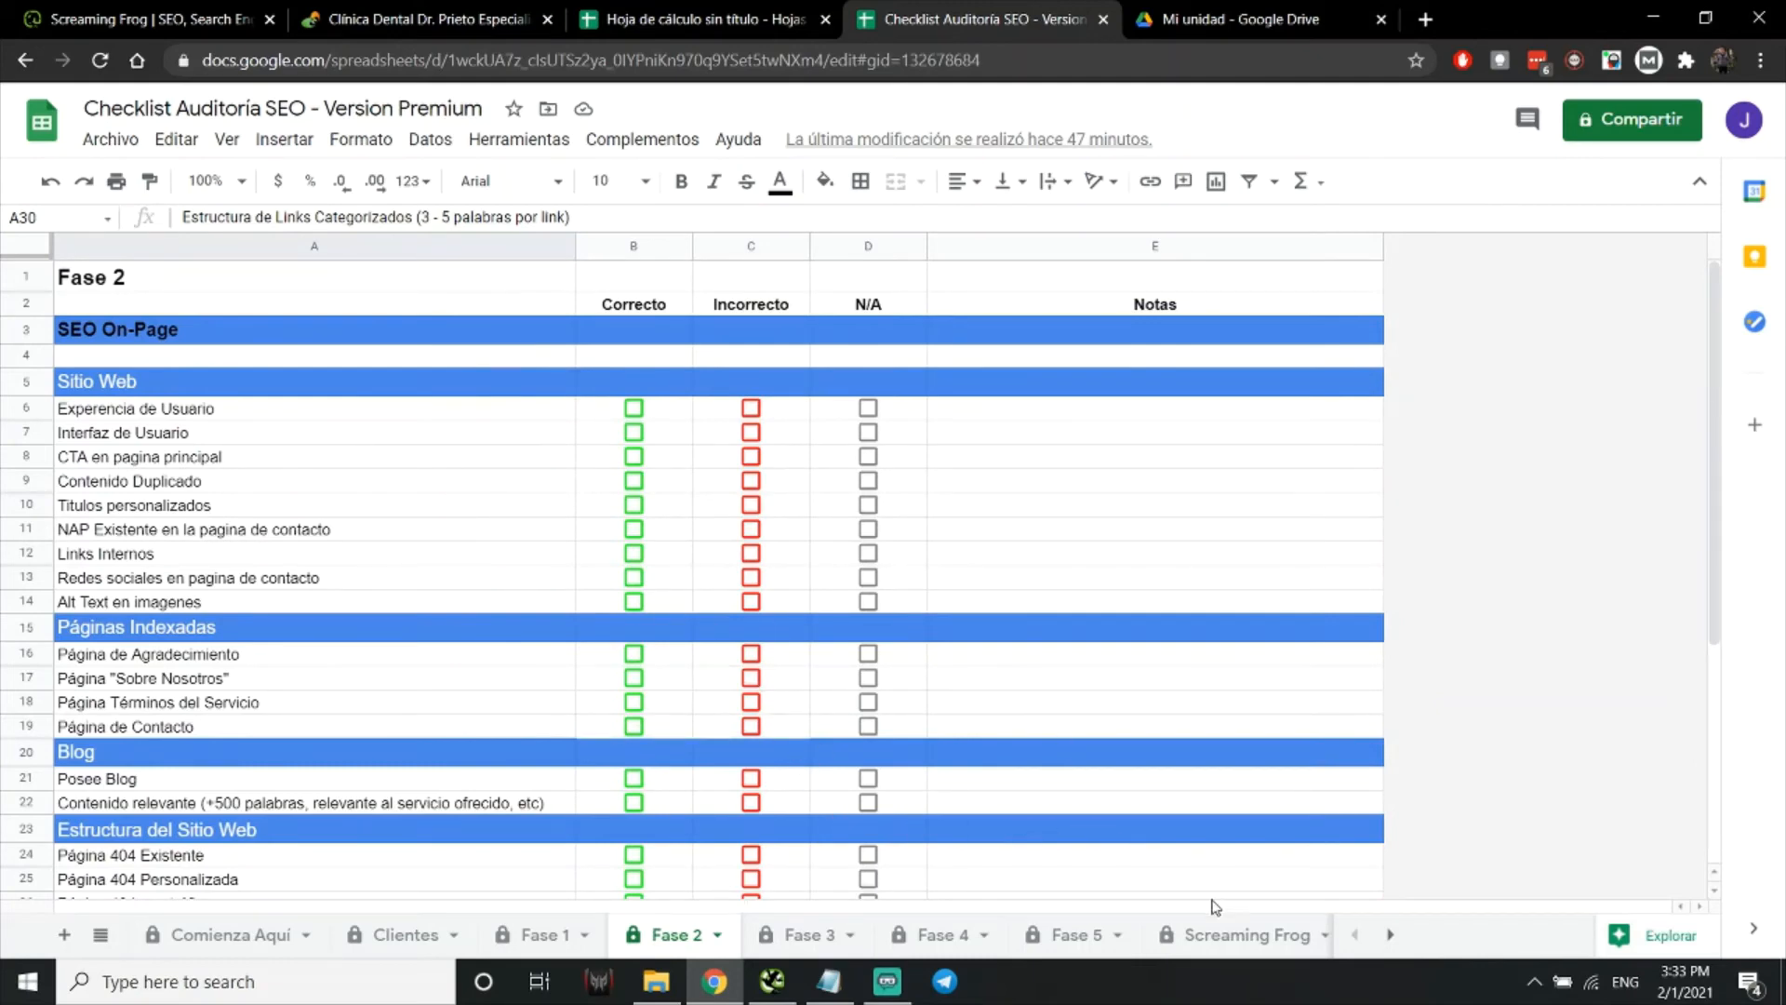
Open the Screaming Frog template sheet and examine the conditional formatting rules of its Content Type, Status Code and Status columns
left_click(1238, 934)
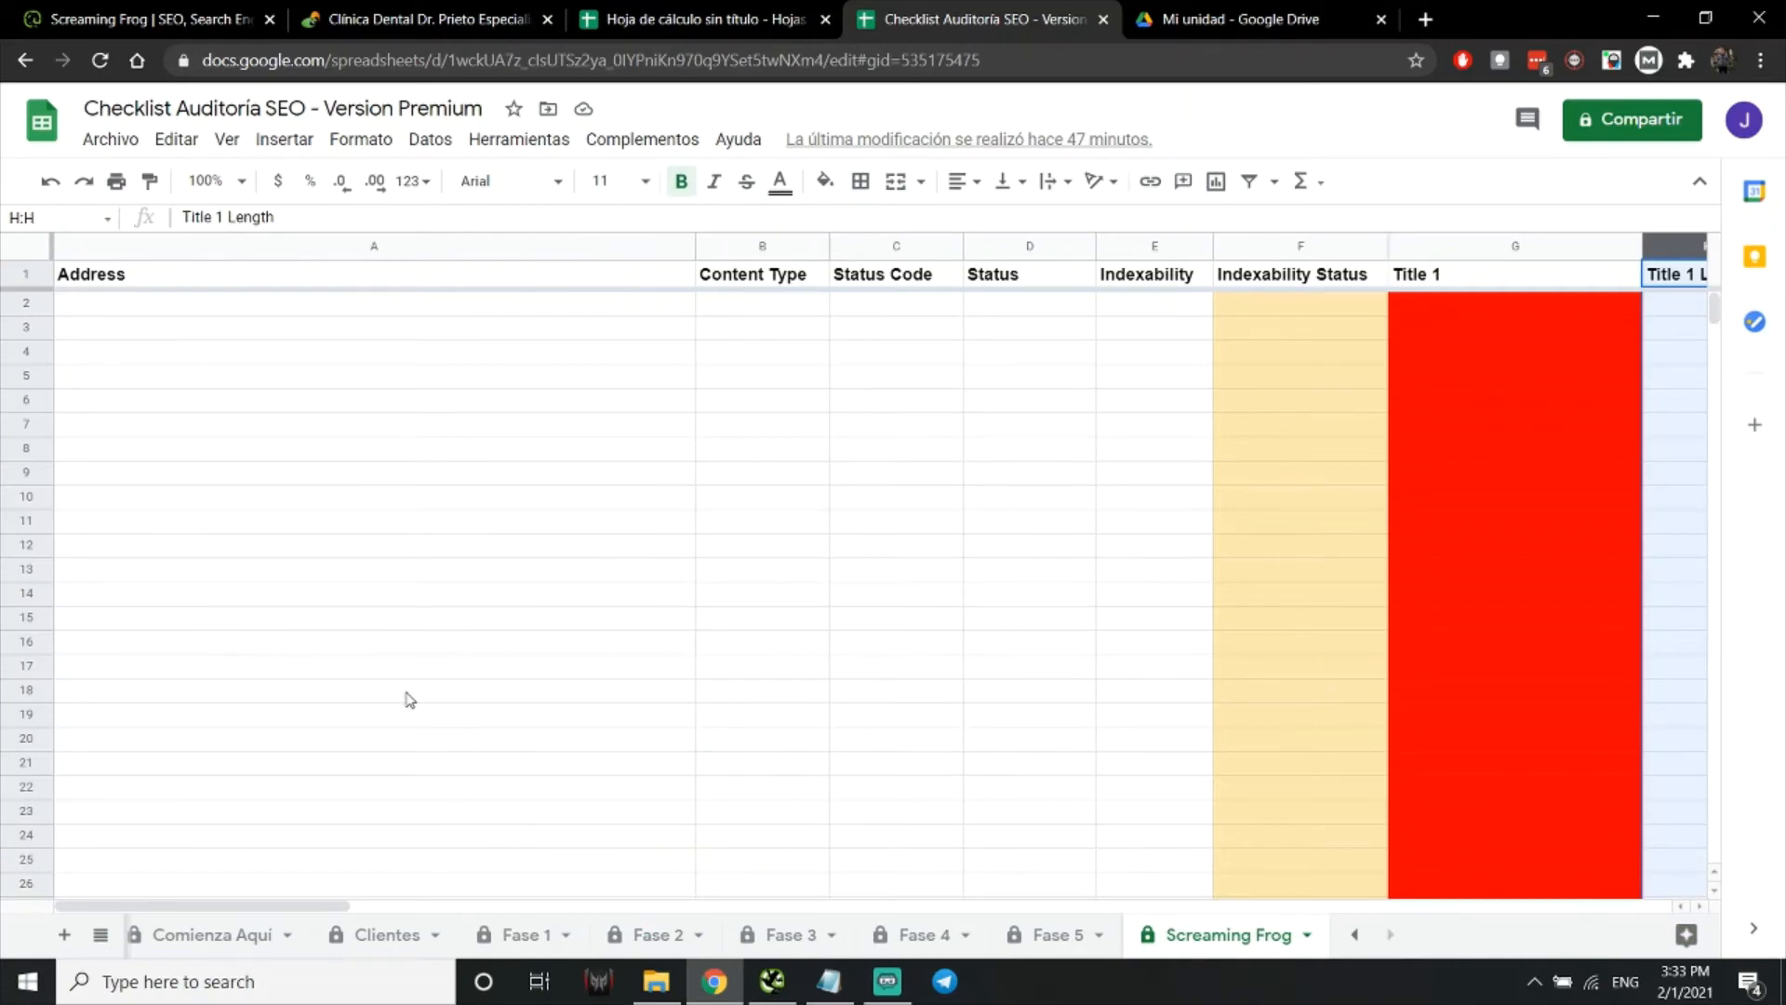
left_click(762, 307)
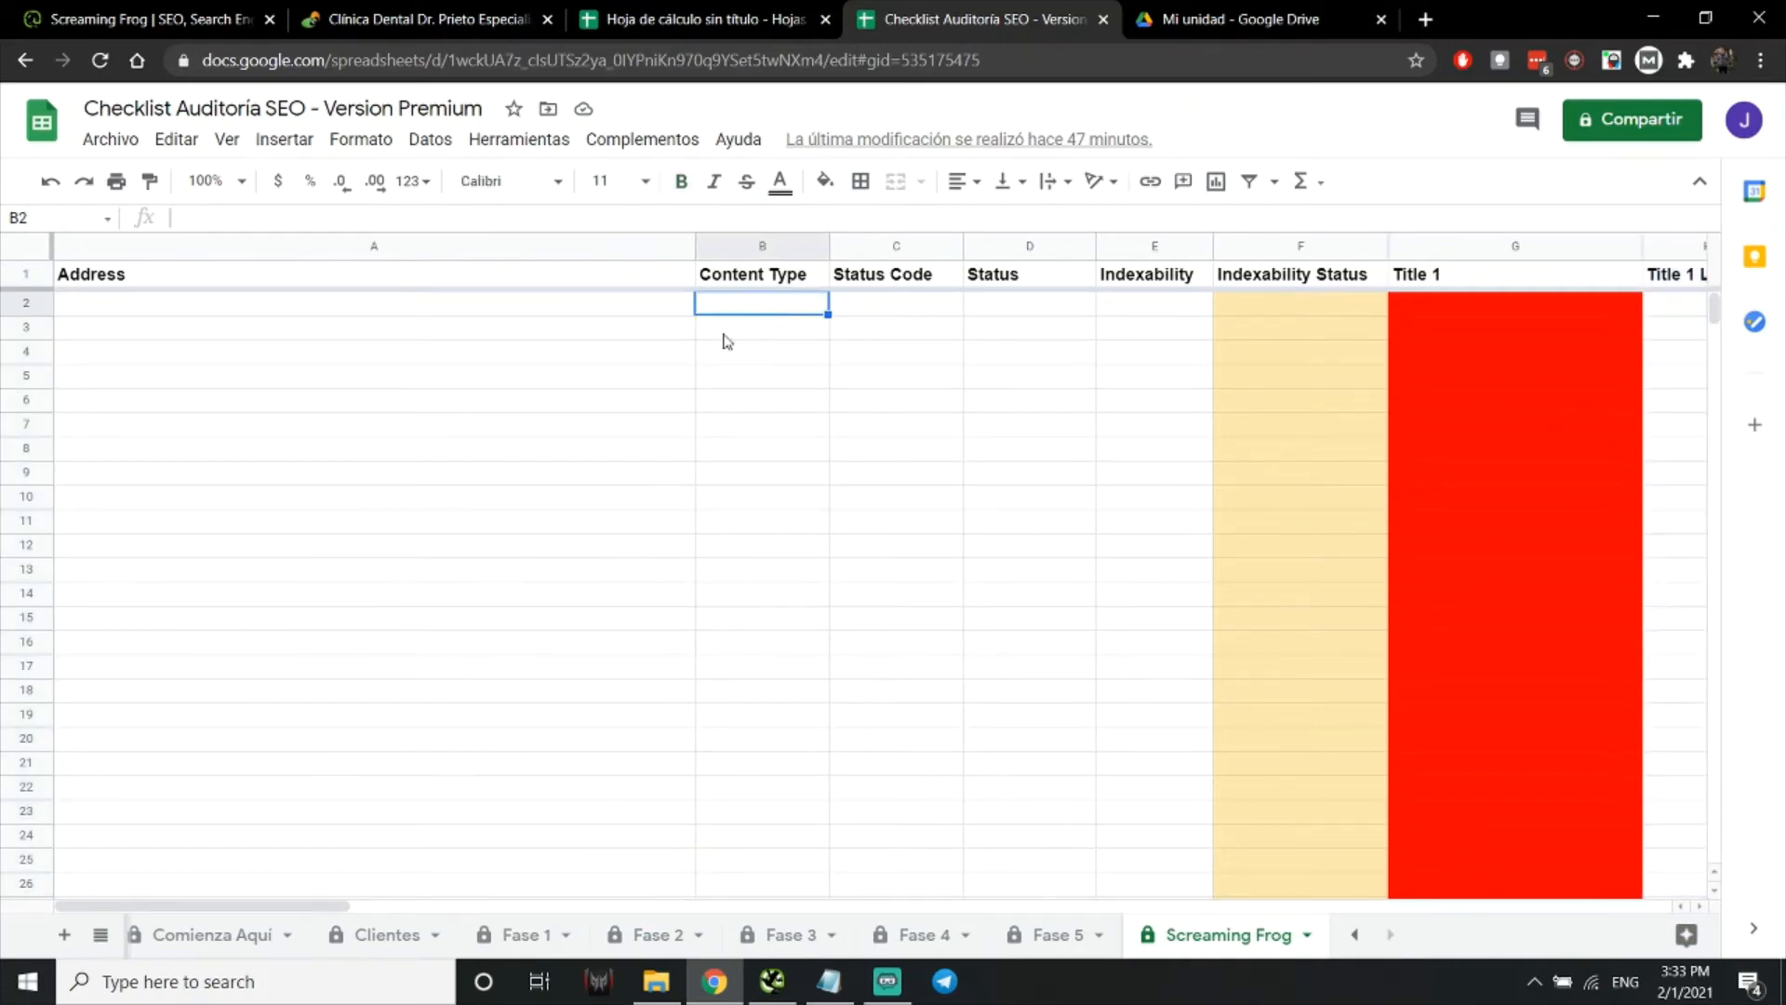
left_click(759, 276)
left_click(866, 275)
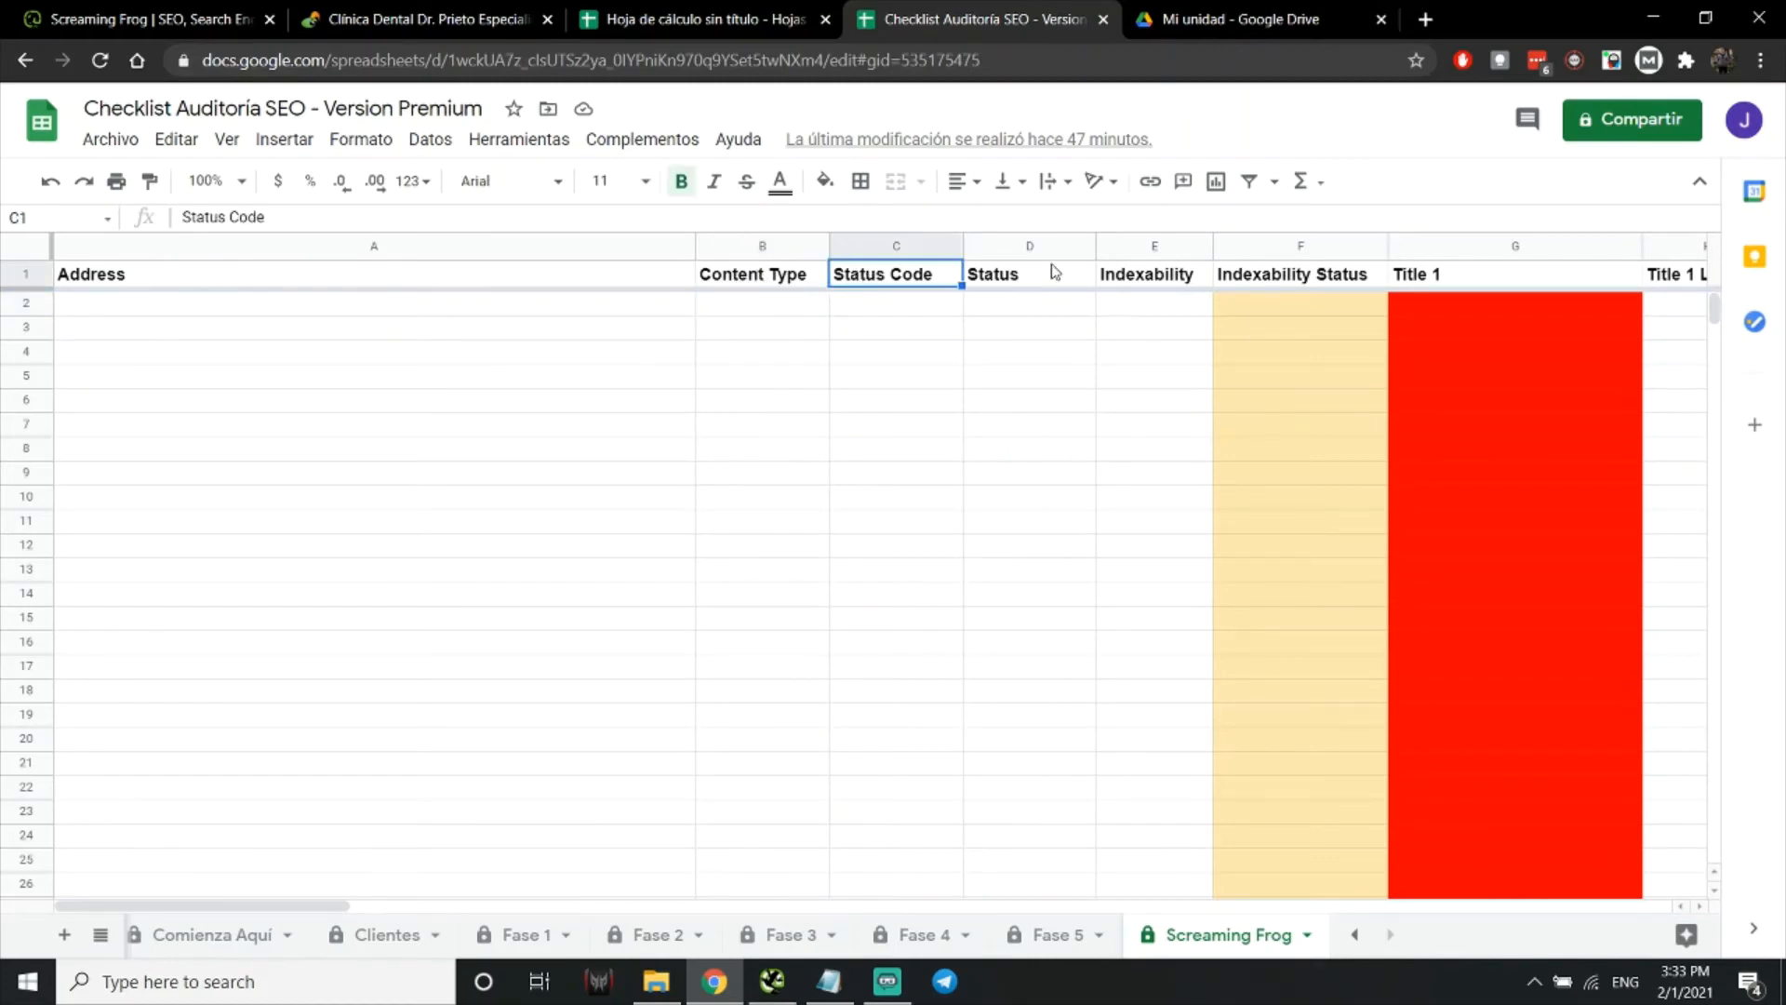
left_click(1054, 272)
left_click(759, 276)
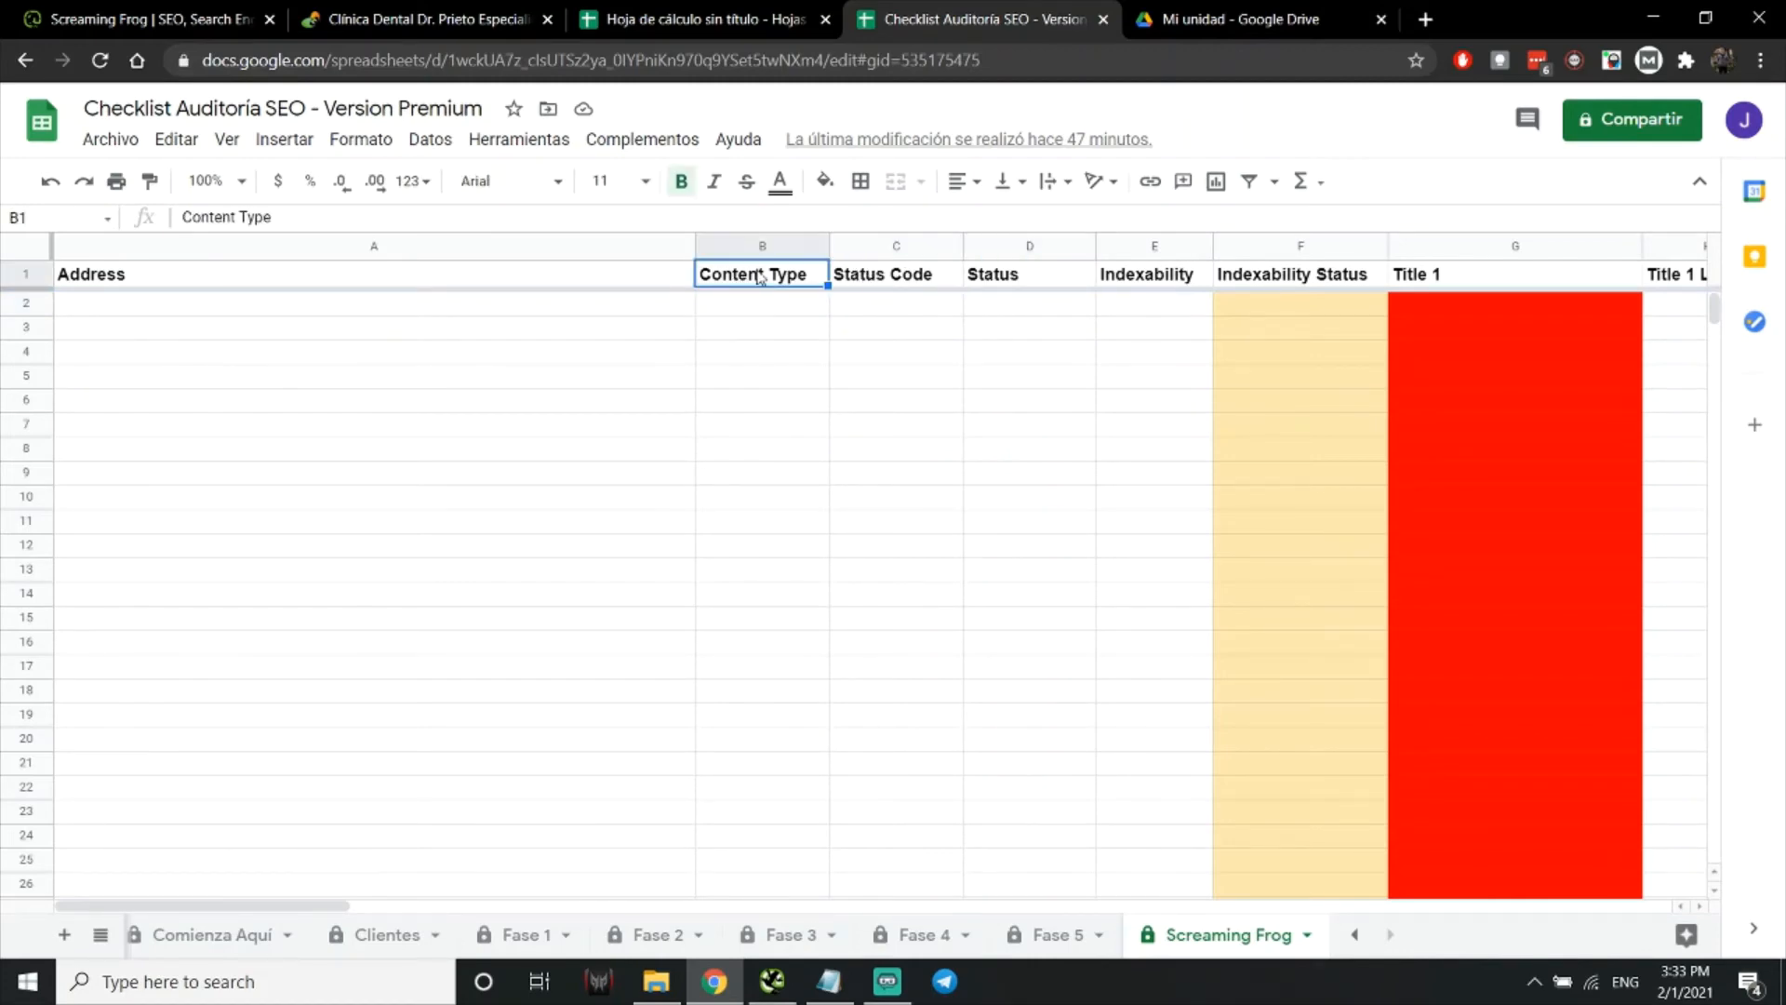
right_click(760, 276)
left_click(835, 947)
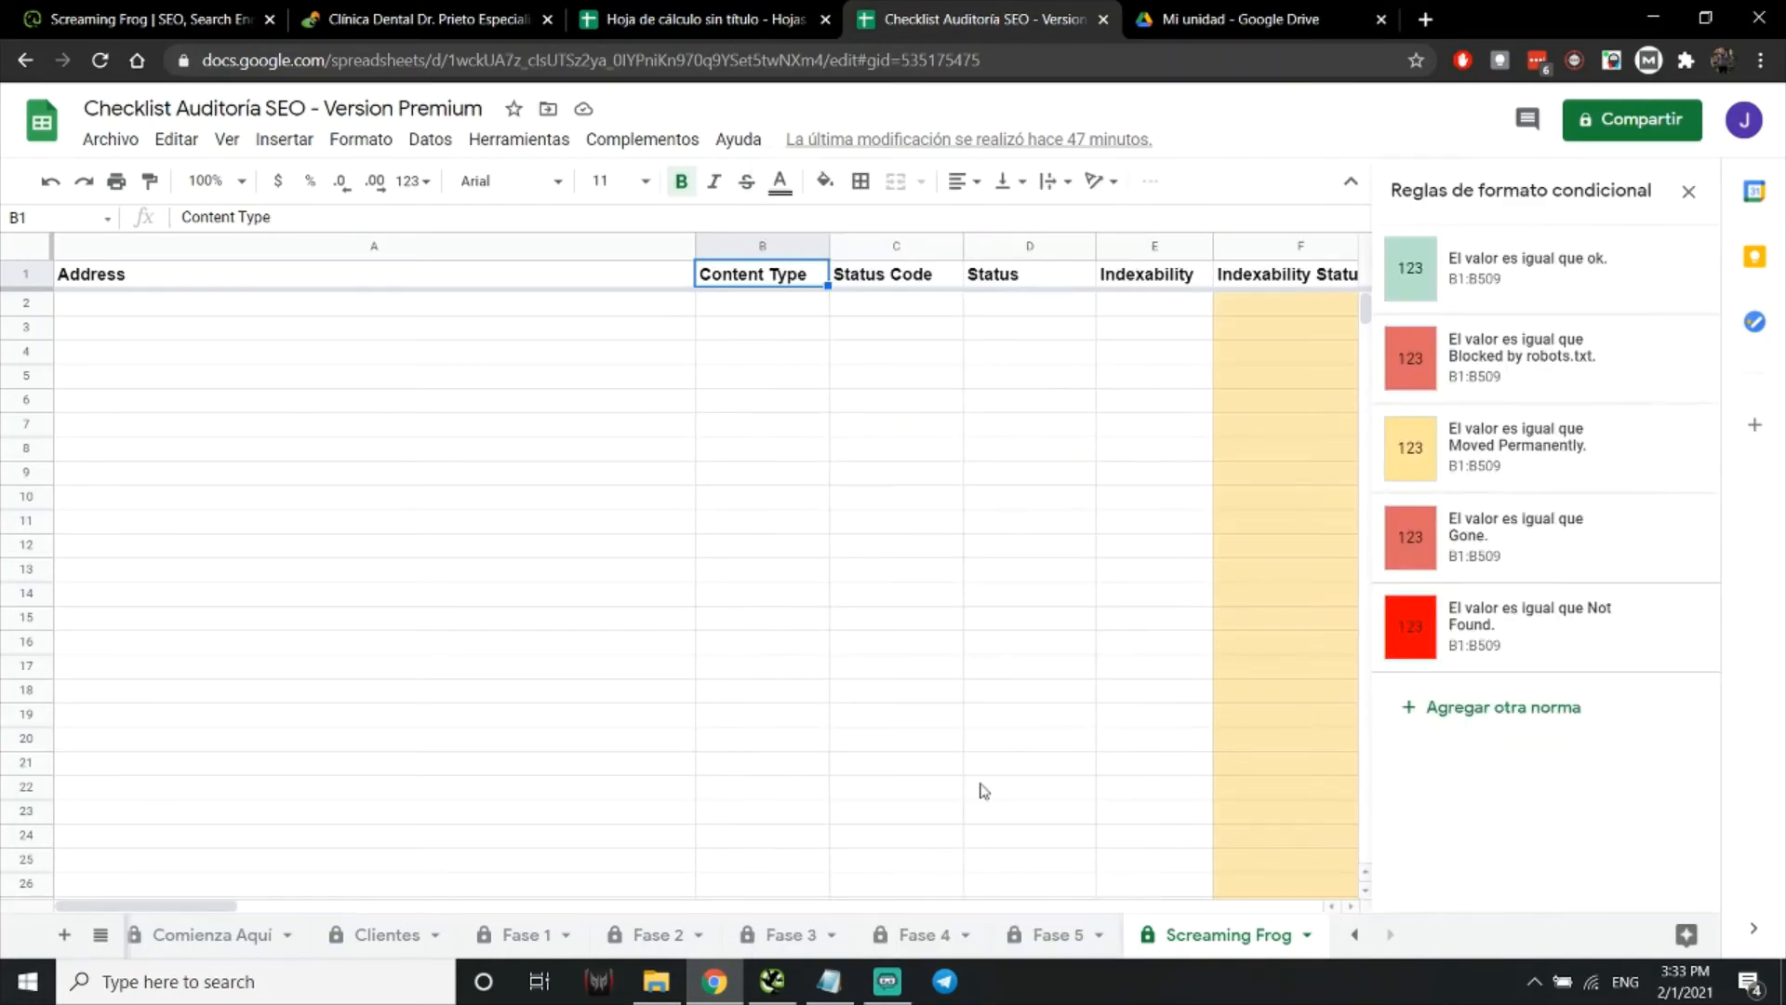
left_click(887, 335)
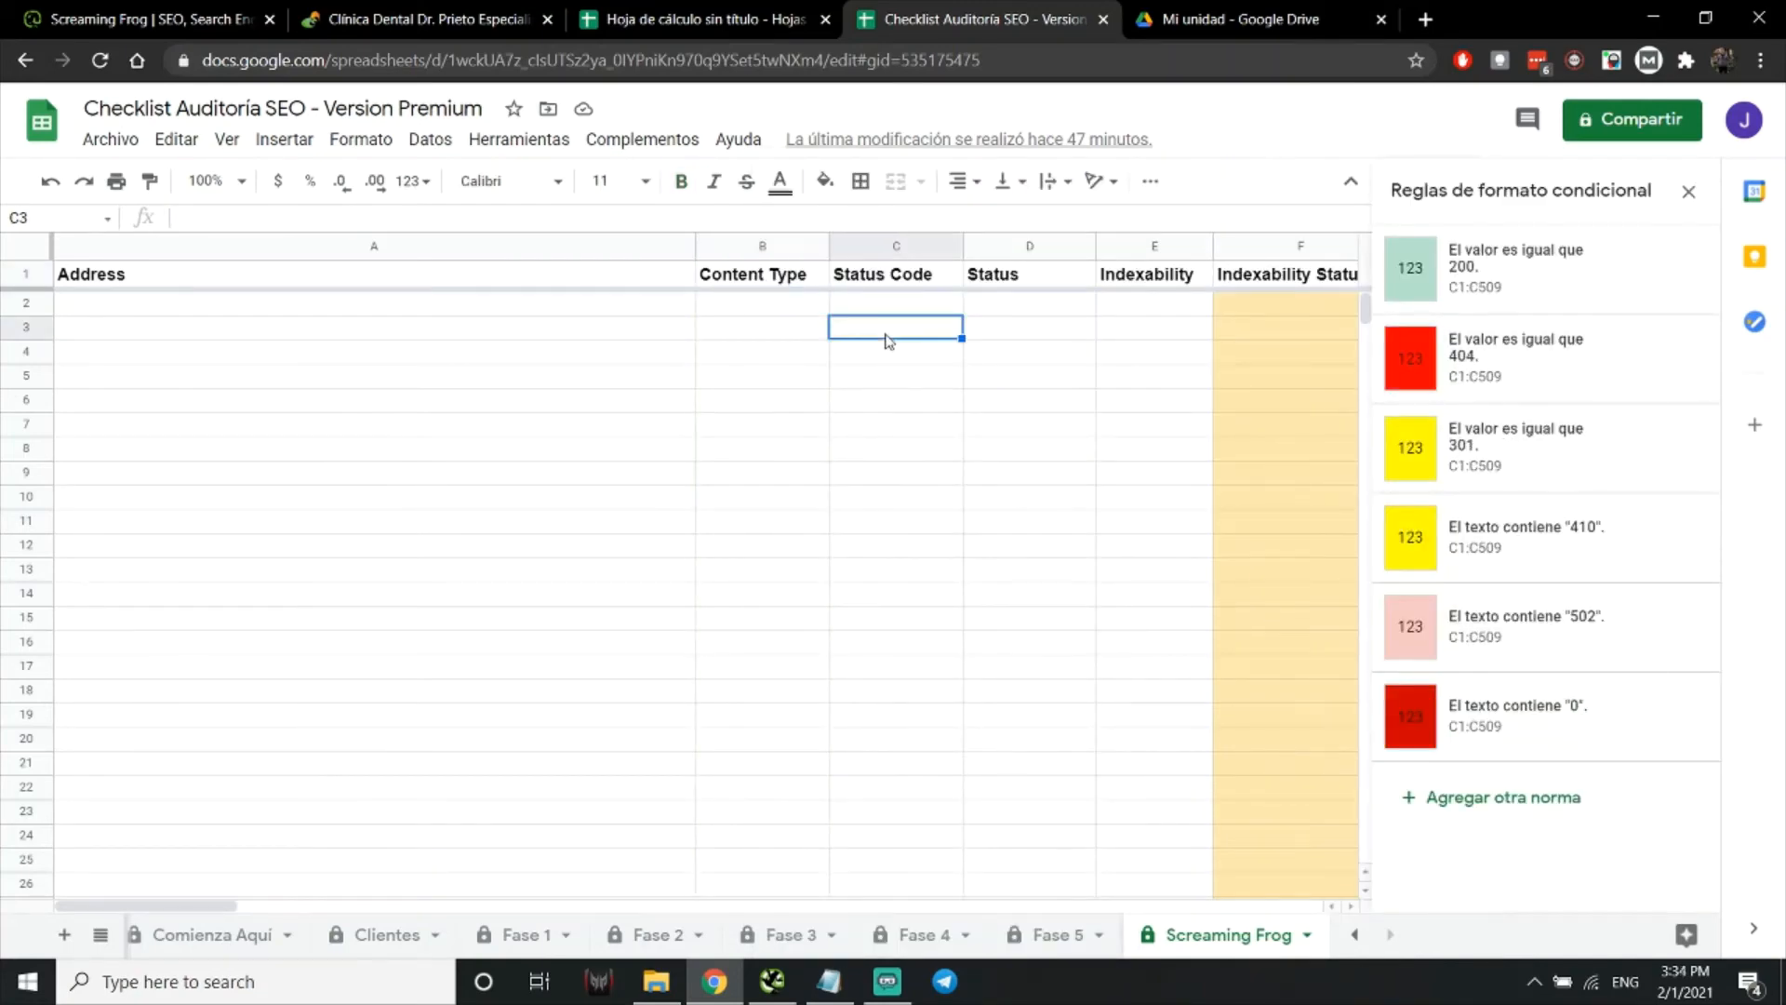
left_click(1021, 321)
left_click(1687, 192)
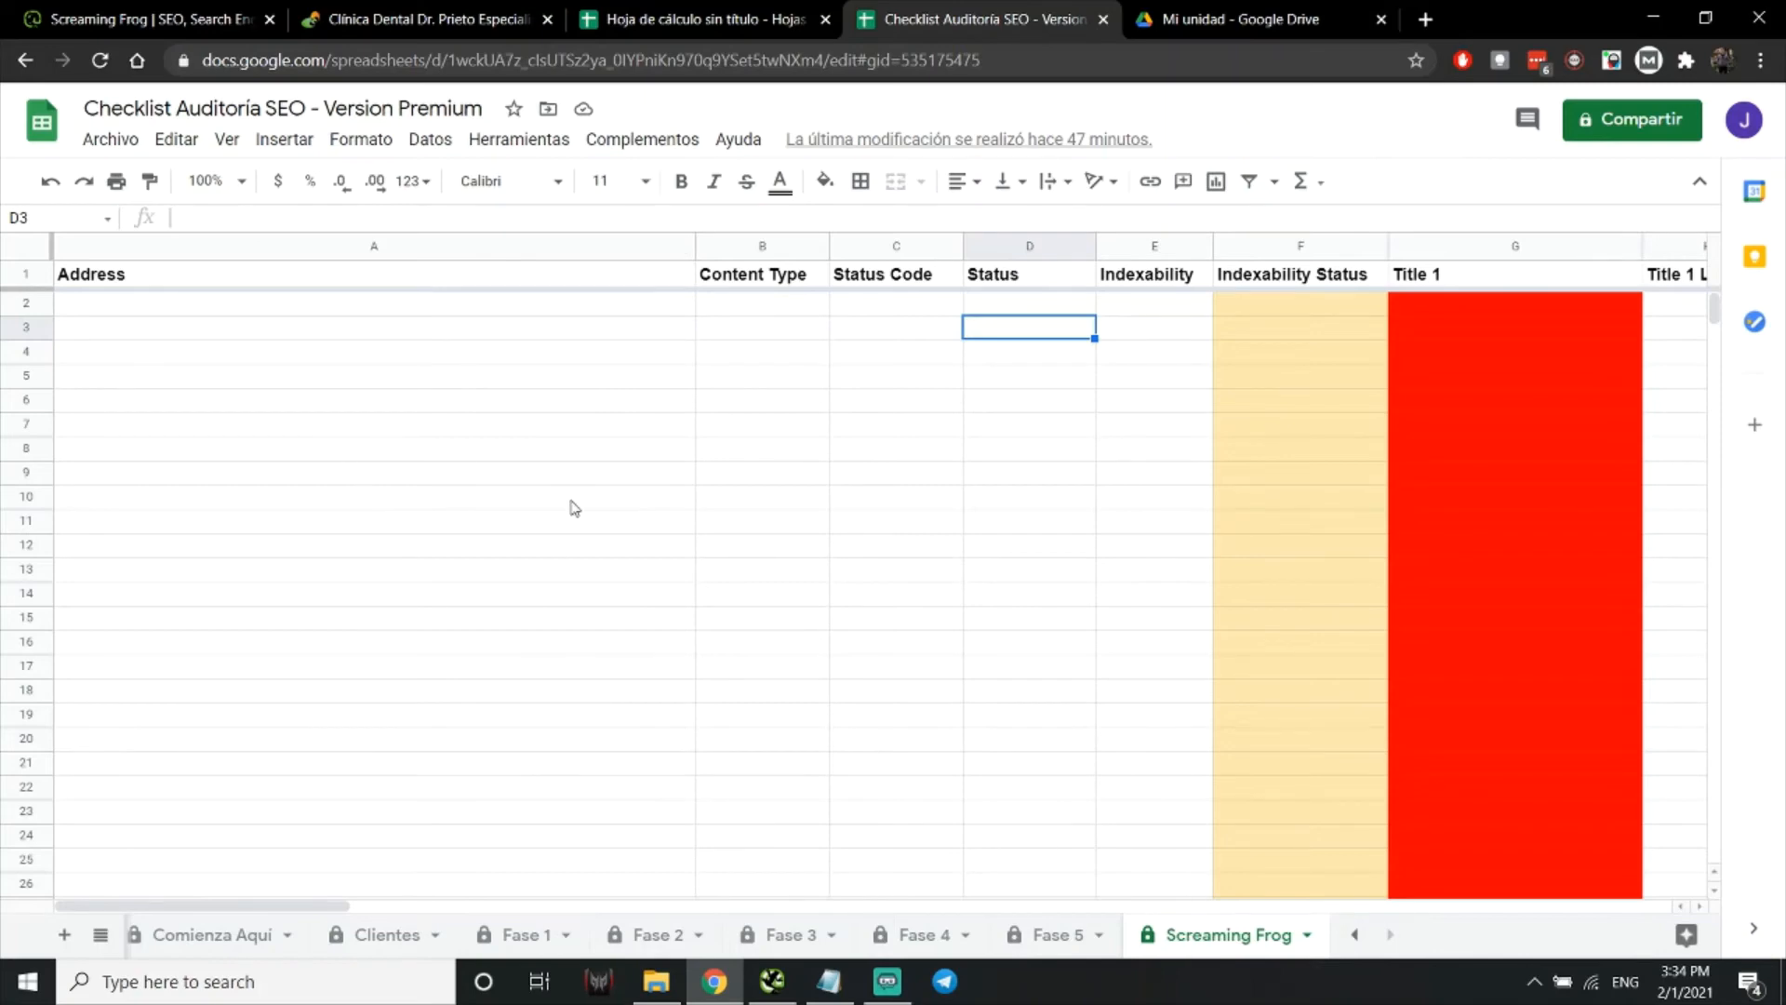
Duplicate the Screaming Frog sheet and import internal_html.csv from Drive into the copy, appending it to the current sheet
right_click(1188, 936)
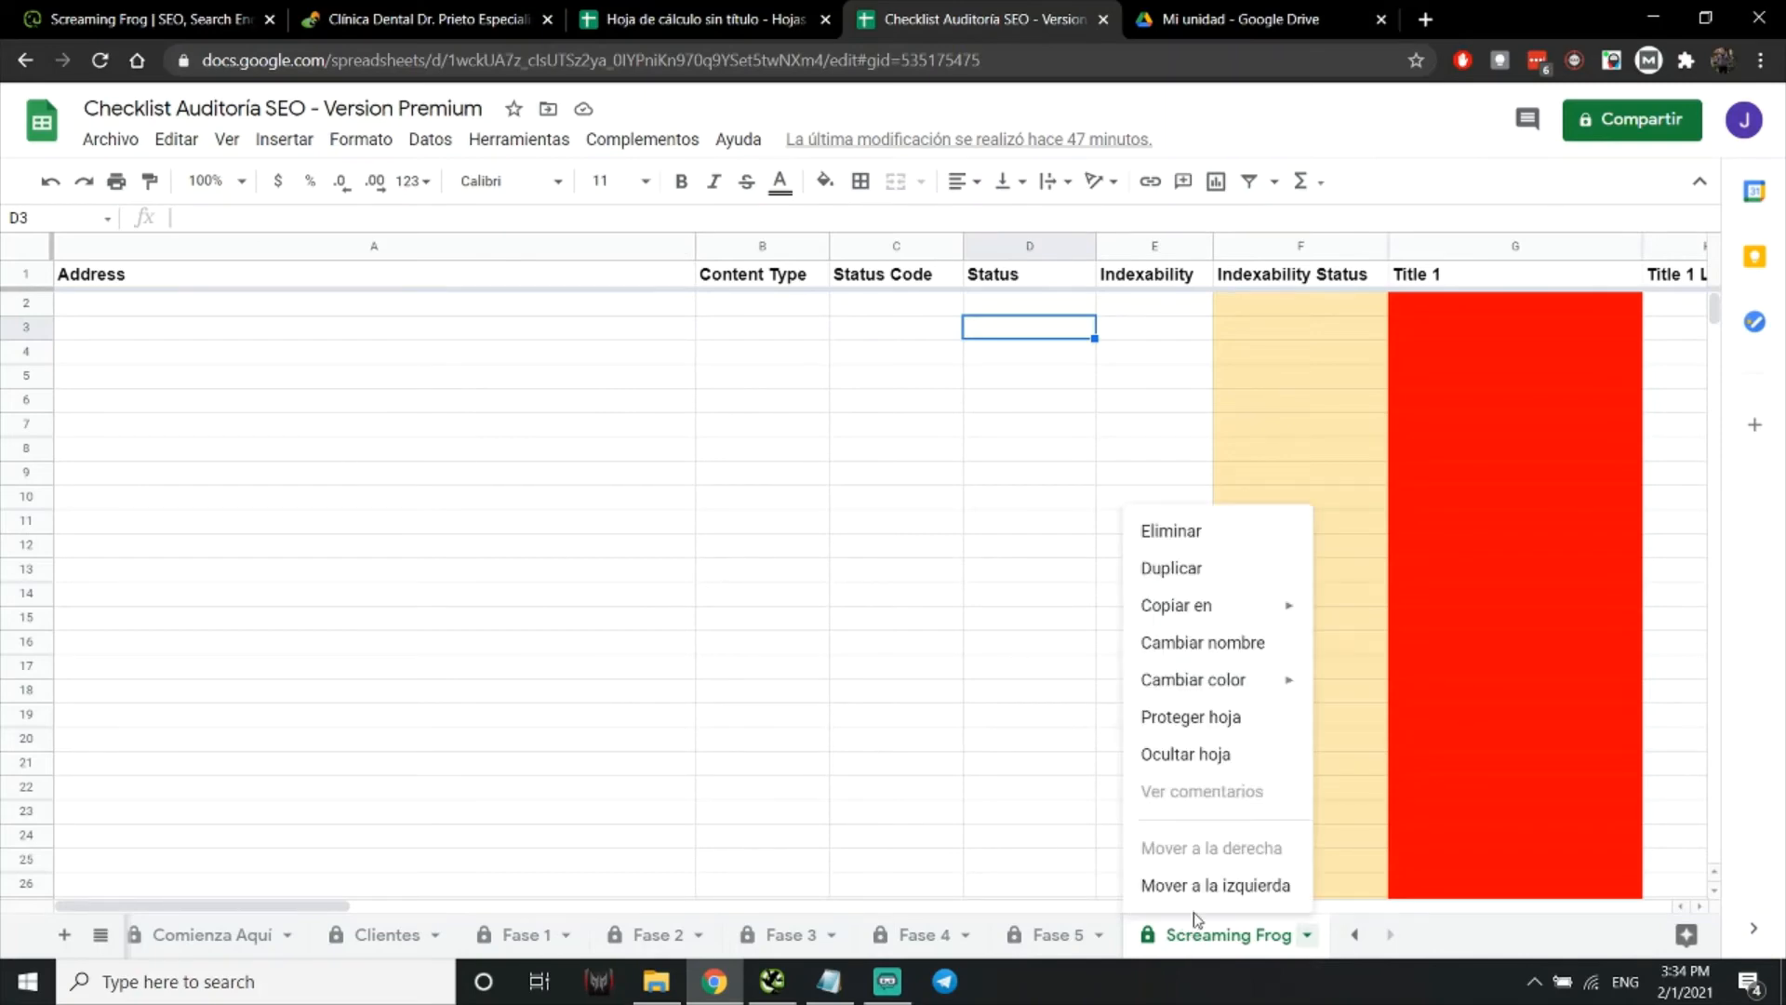
left_click(1216, 570)
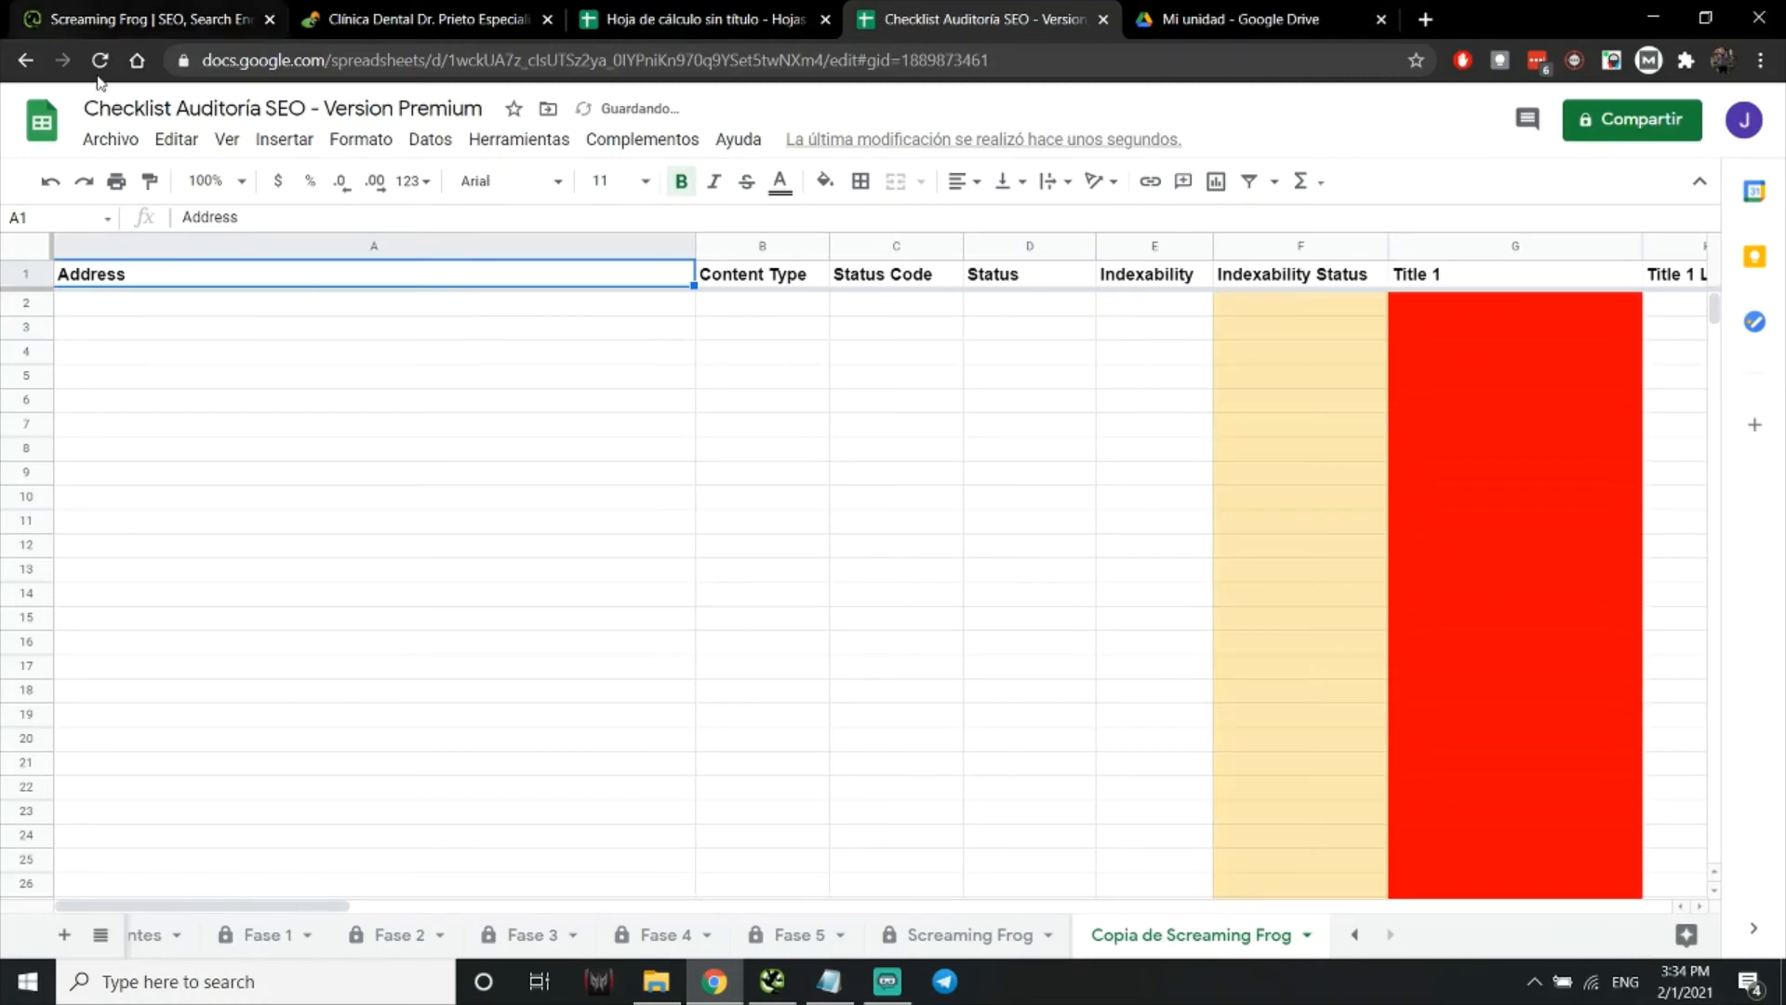
left_click(109, 139)
left_click(205, 309)
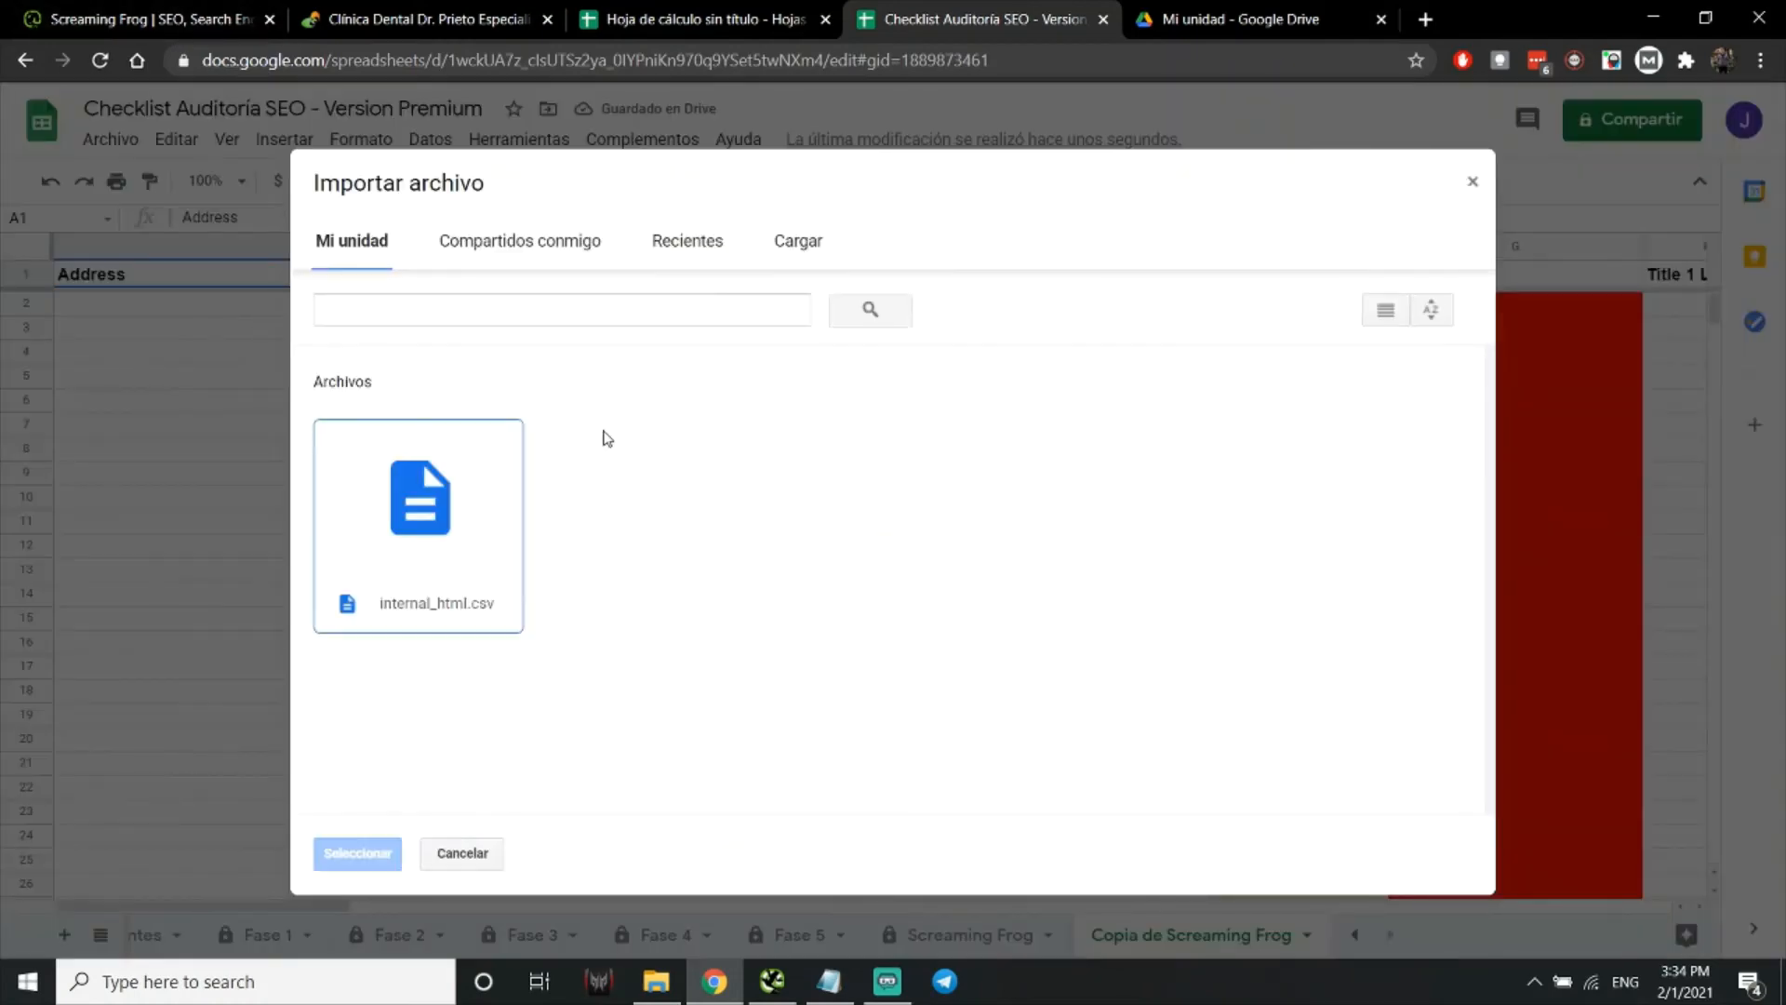
left_click(451, 511)
left_click(361, 853)
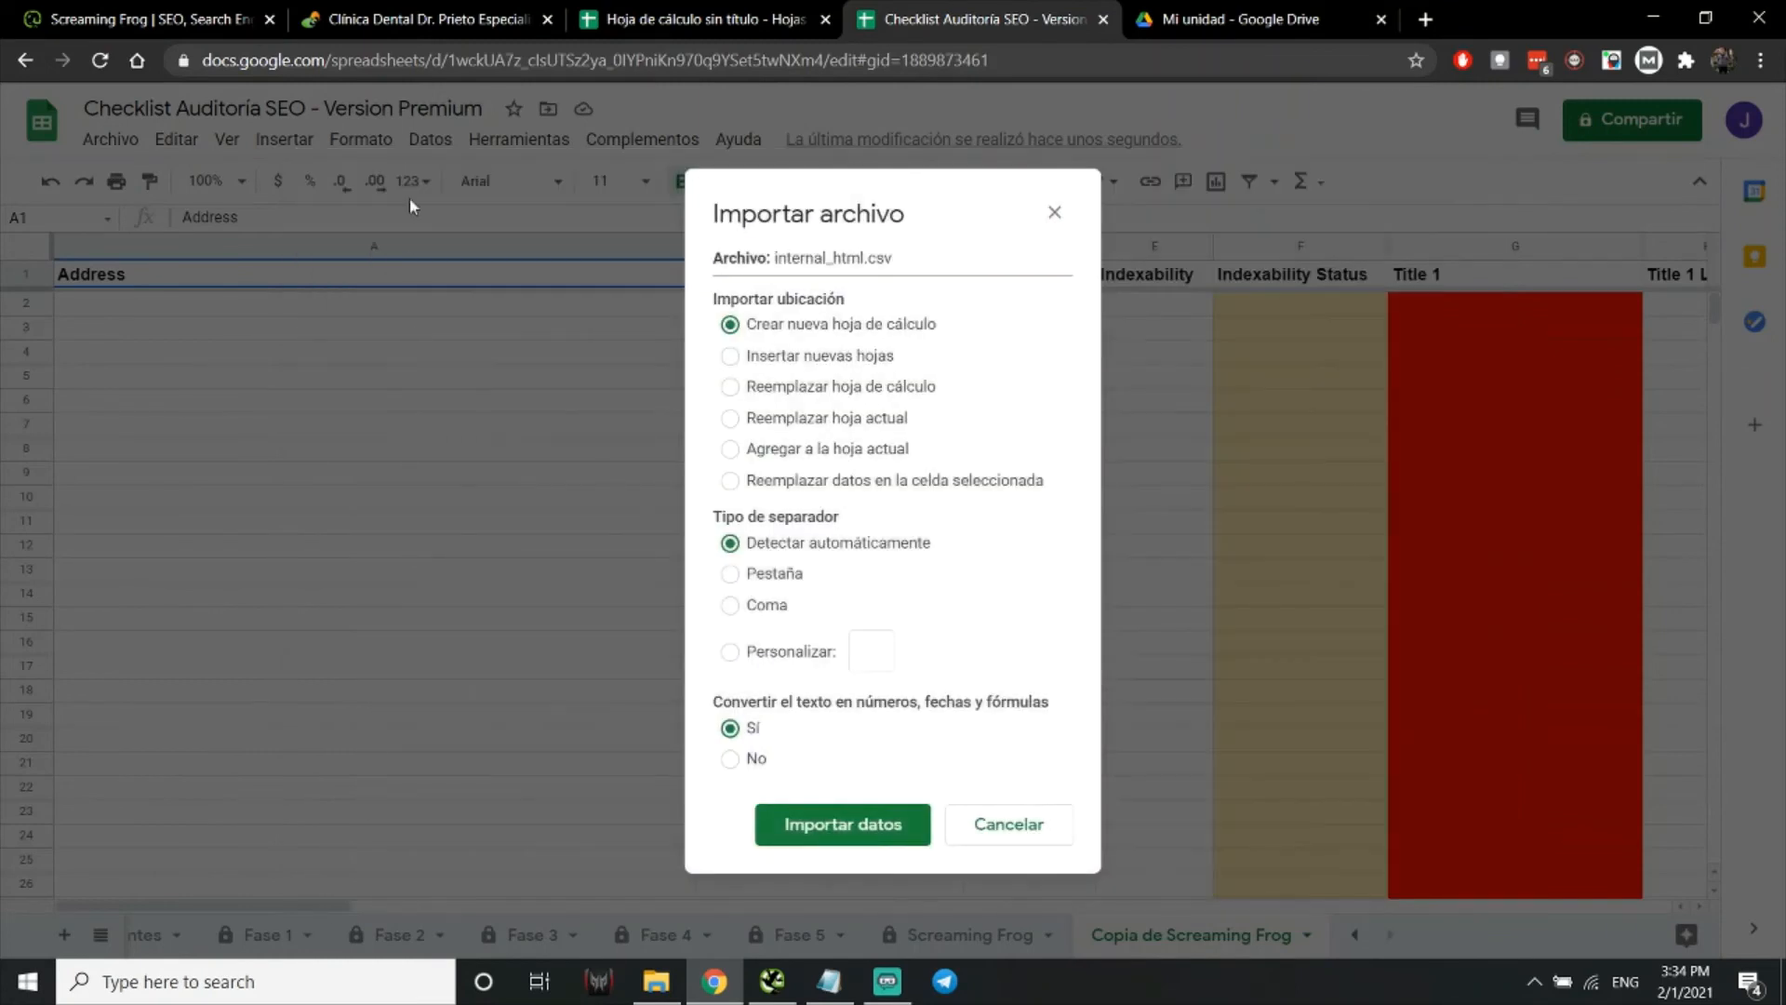
left_click(730, 448)
left_click(852, 827)
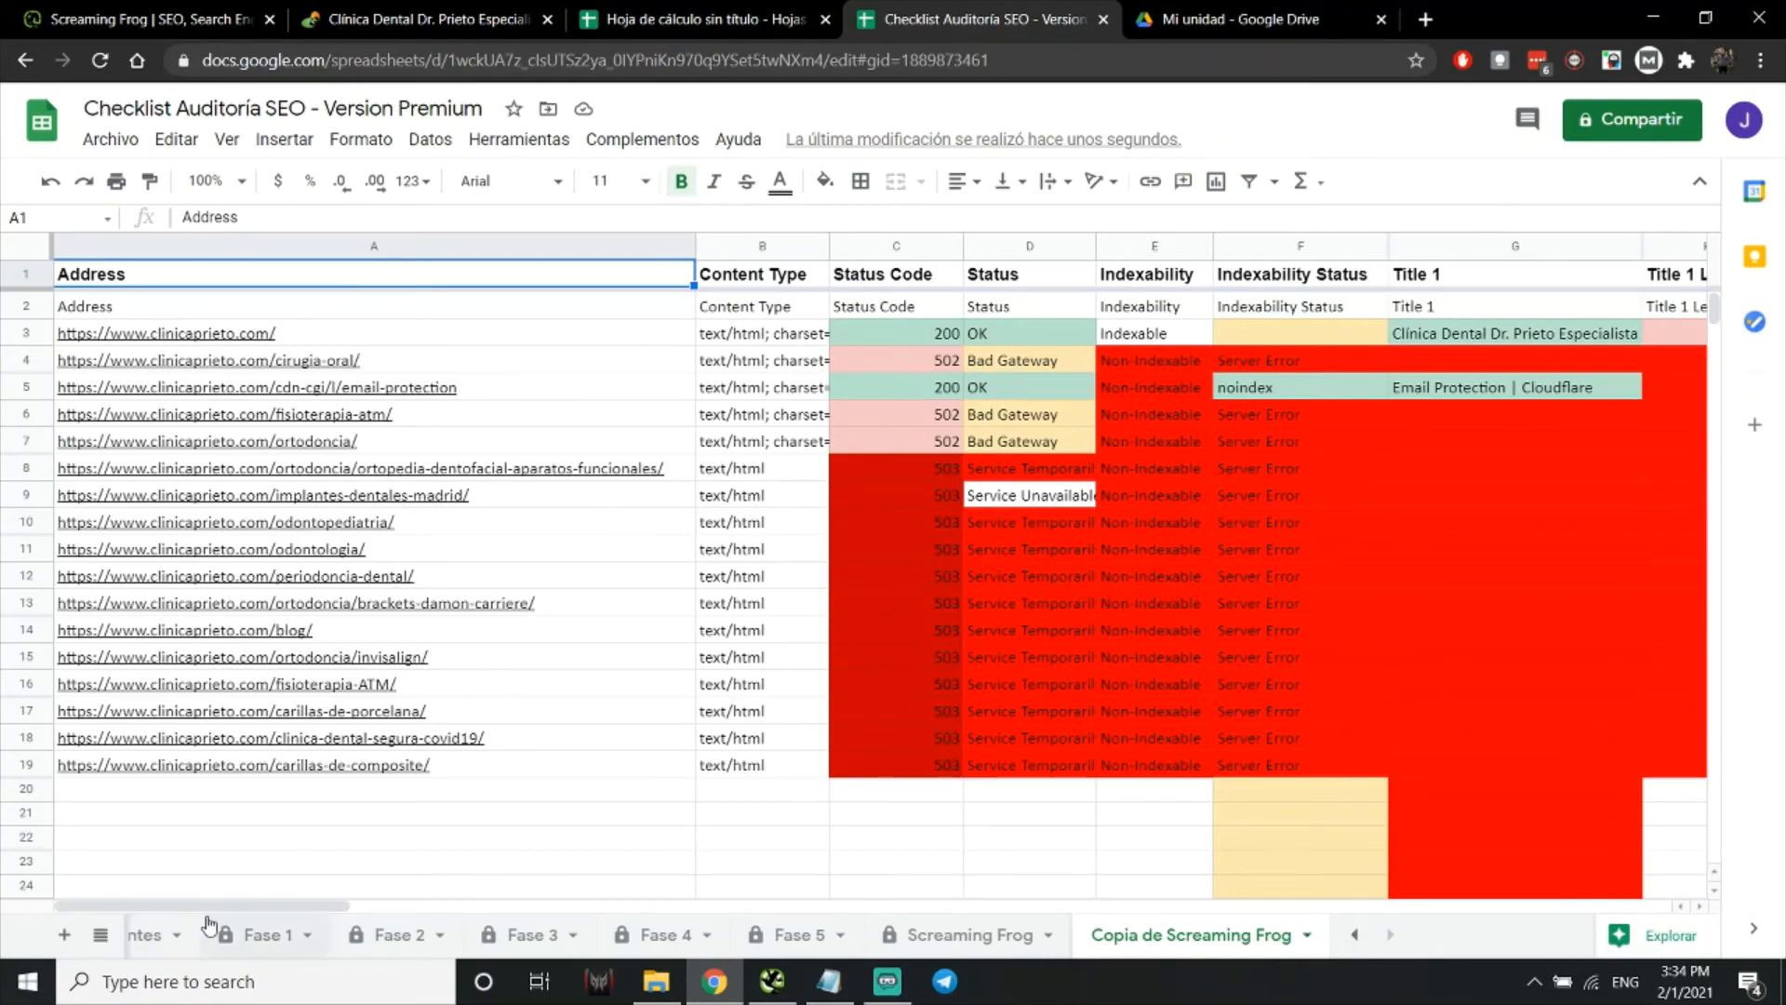
Widen the H2-1 length column (T) in the duplicated Screaming Frog sheet
left_click(445, 906)
left_click_drag(441, 907, 810, 884)
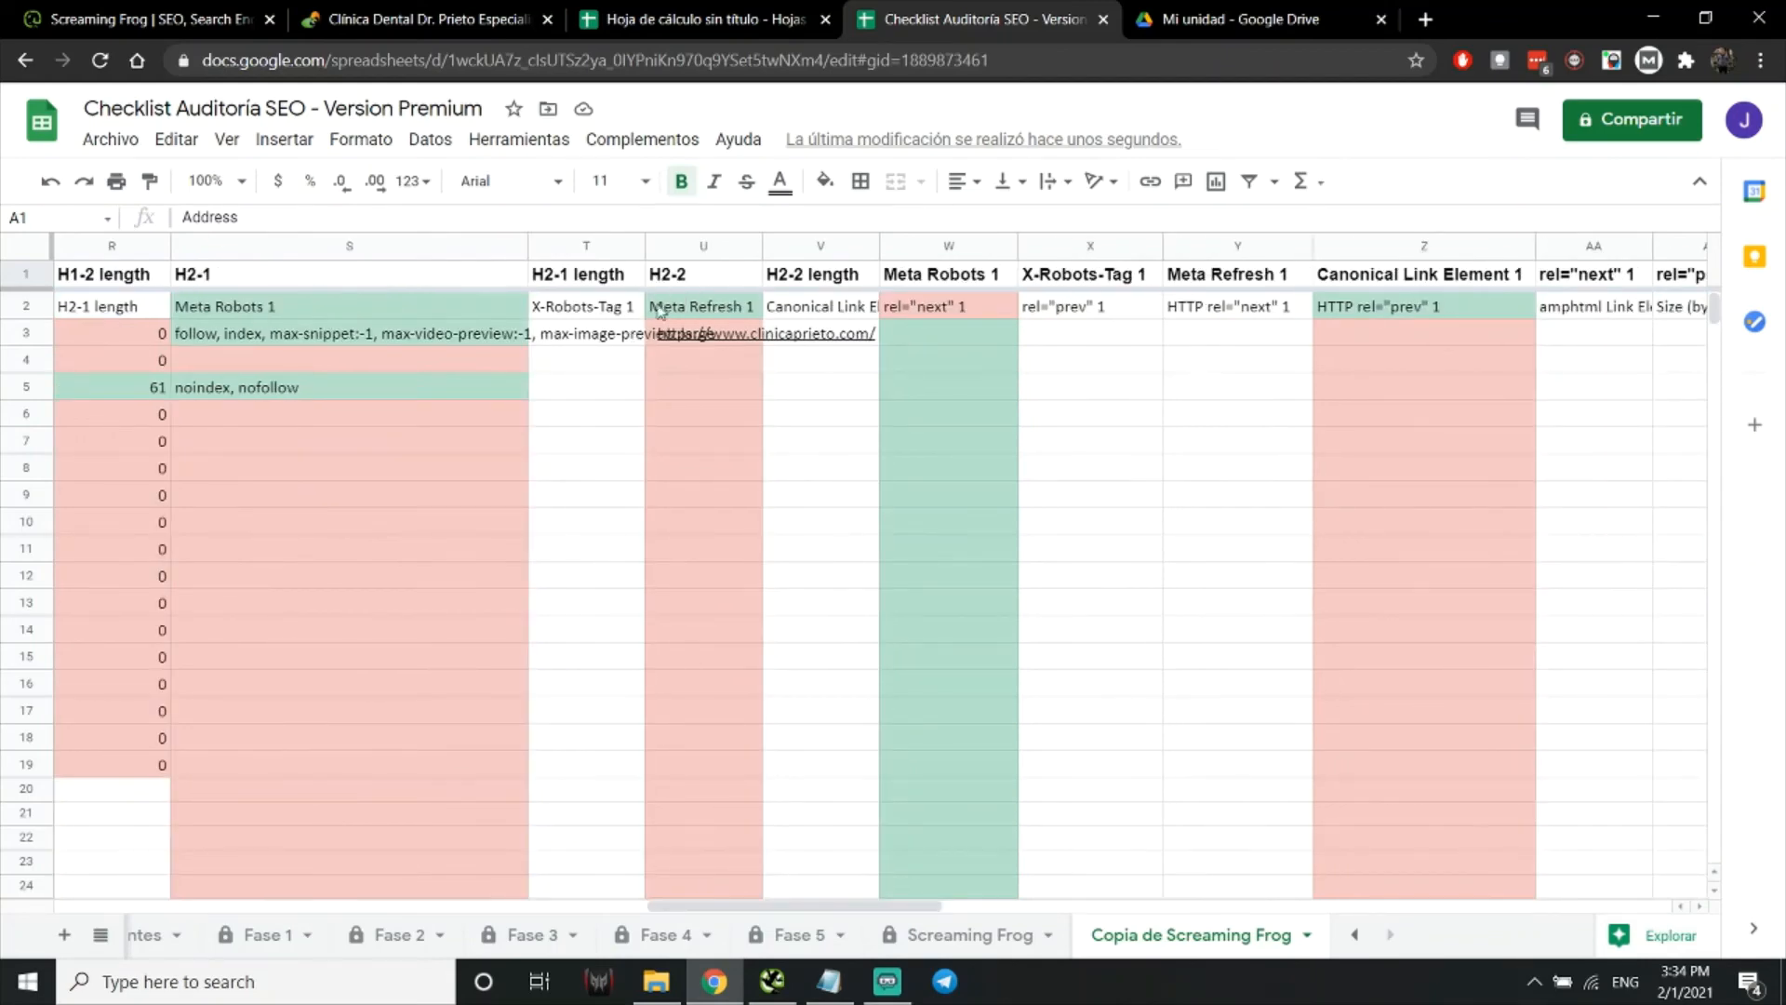
left_click_drag(642, 241, 735, 244)
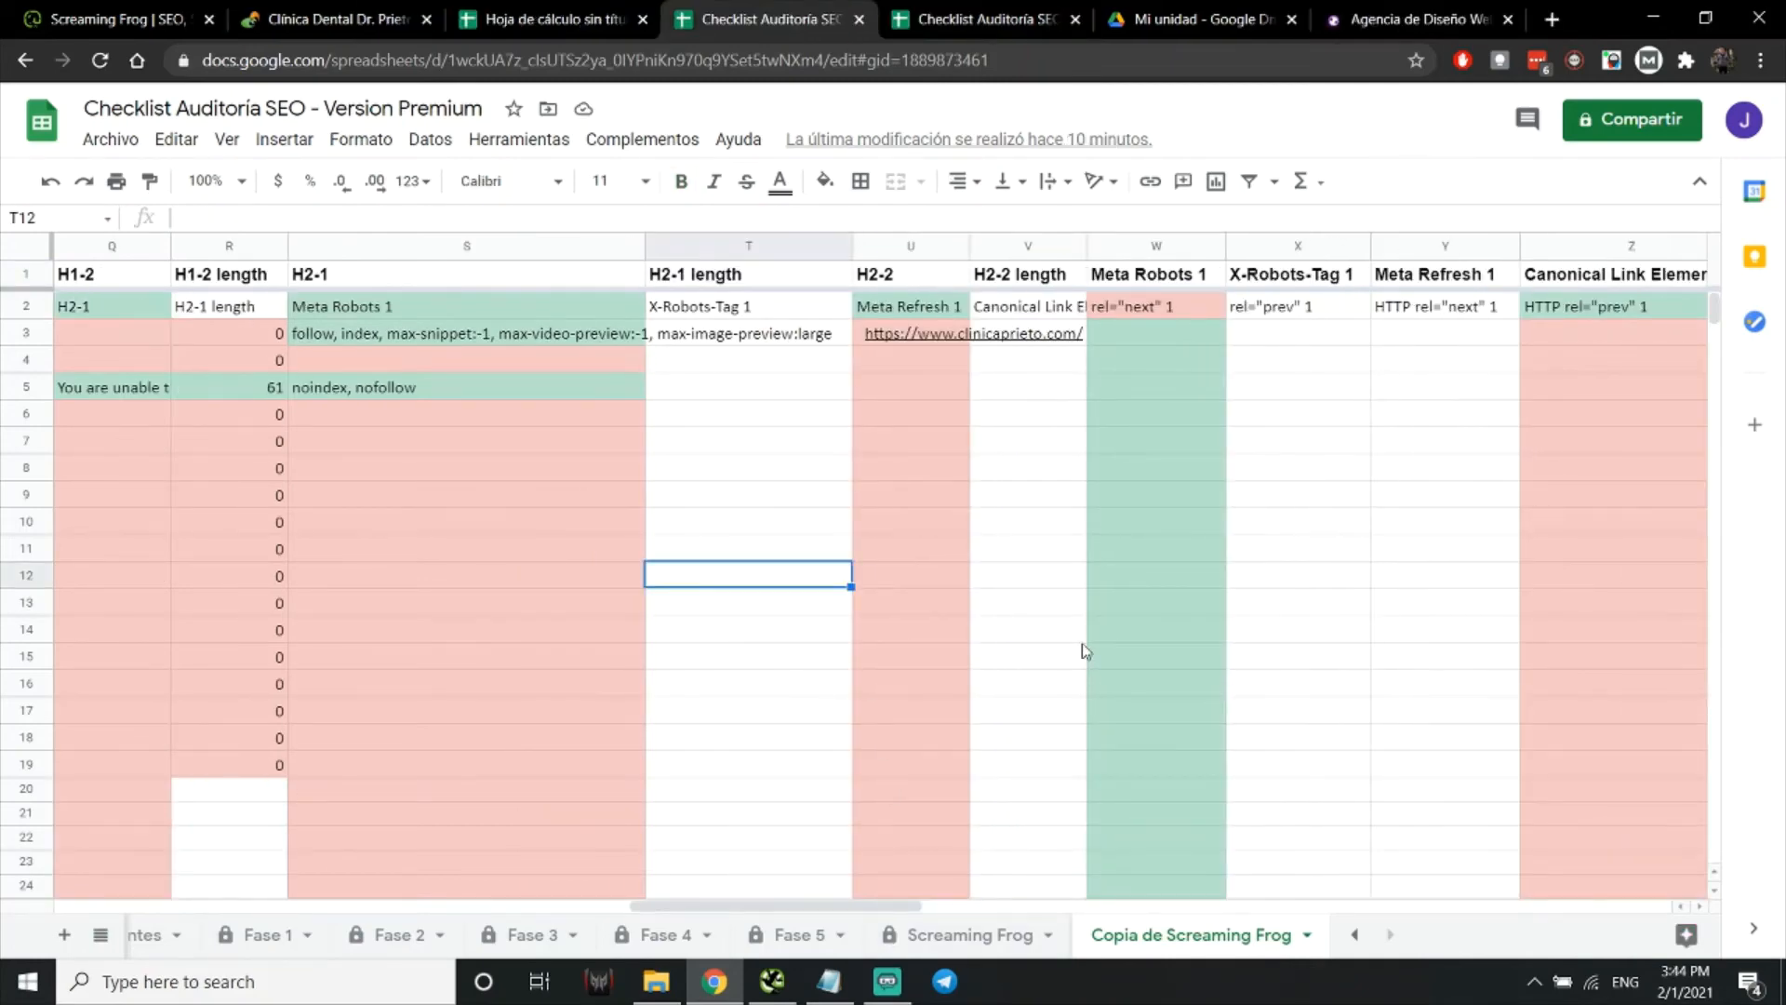
Examine the imported crawl rows in Copia de Screaming Frog, from the Address column through Meta Description 1 Length
left_click(337, 110)
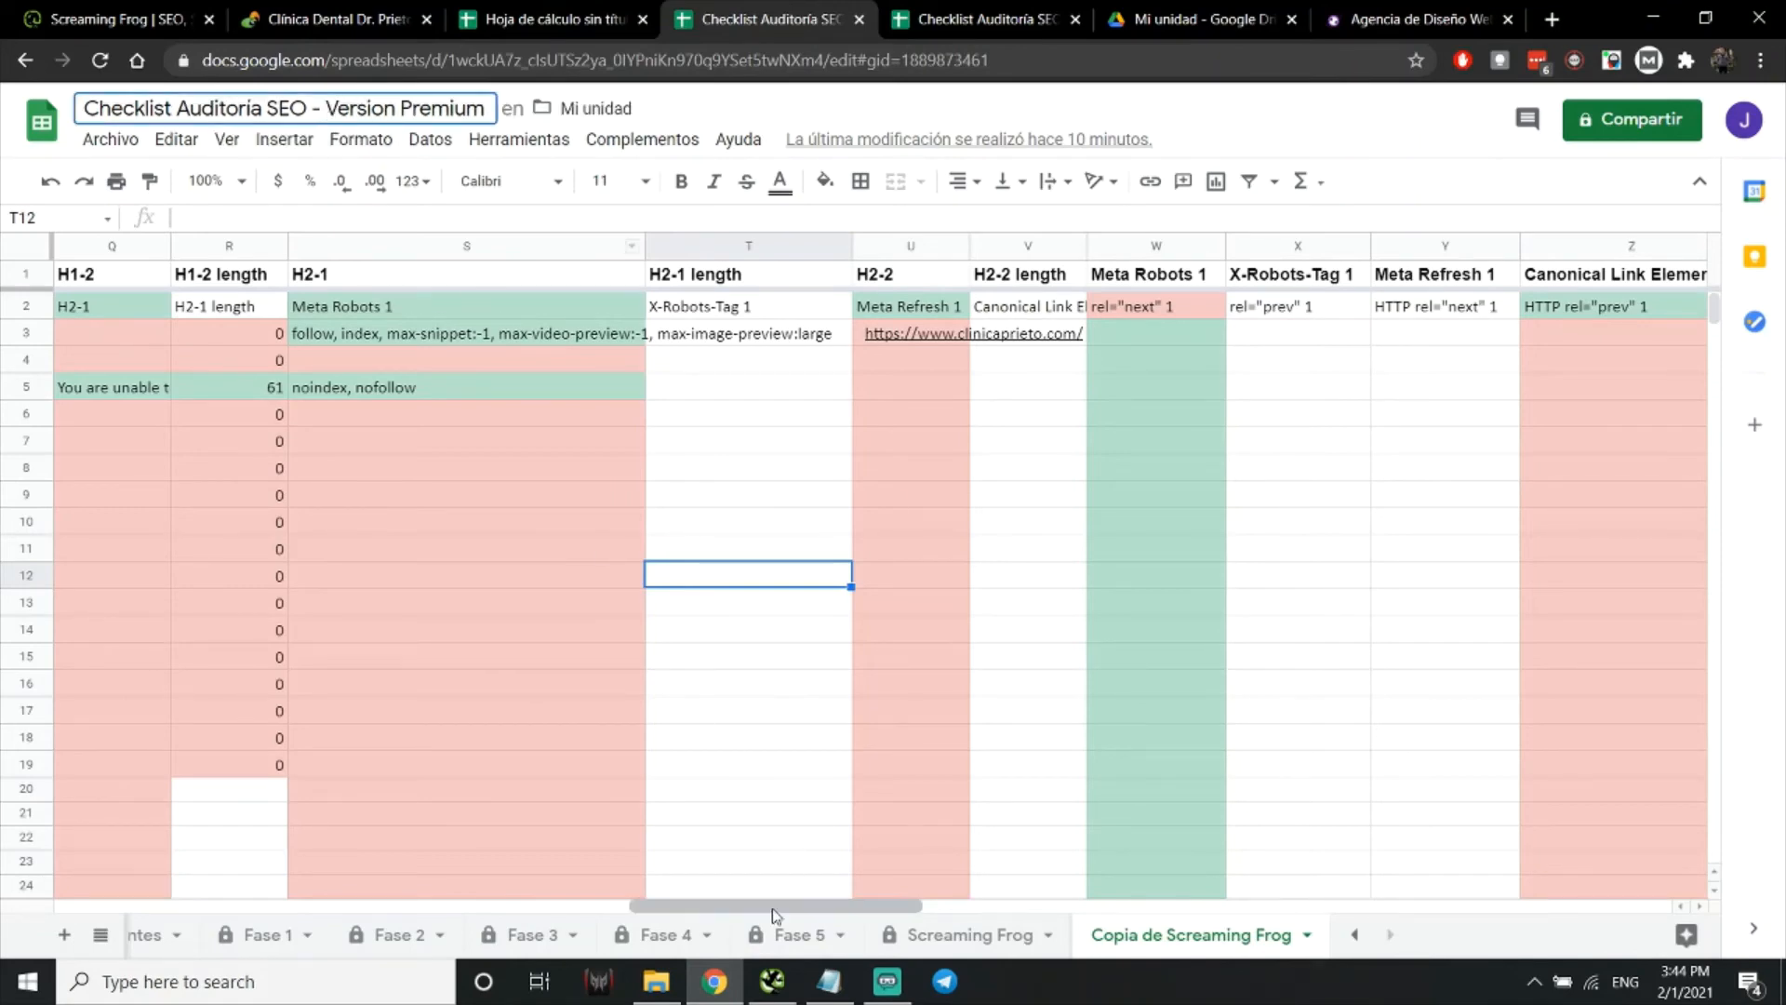
left_click_drag(768, 908, 220, 865)
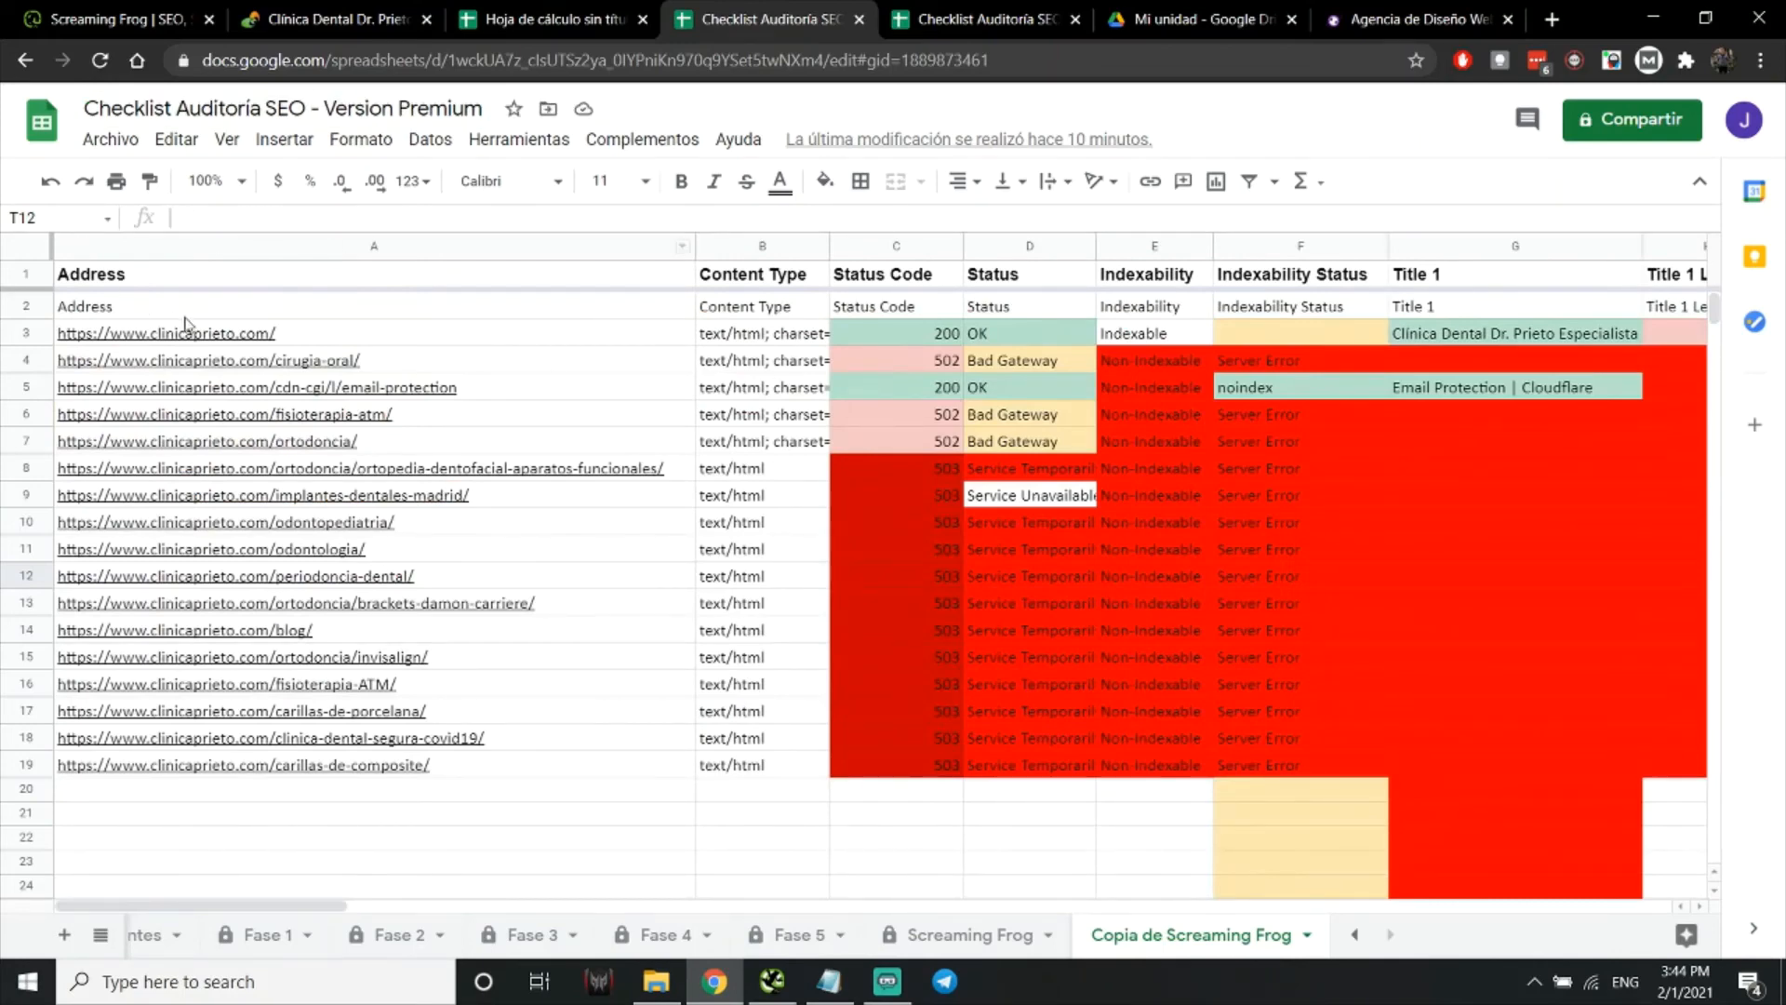
left_click(26, 273)
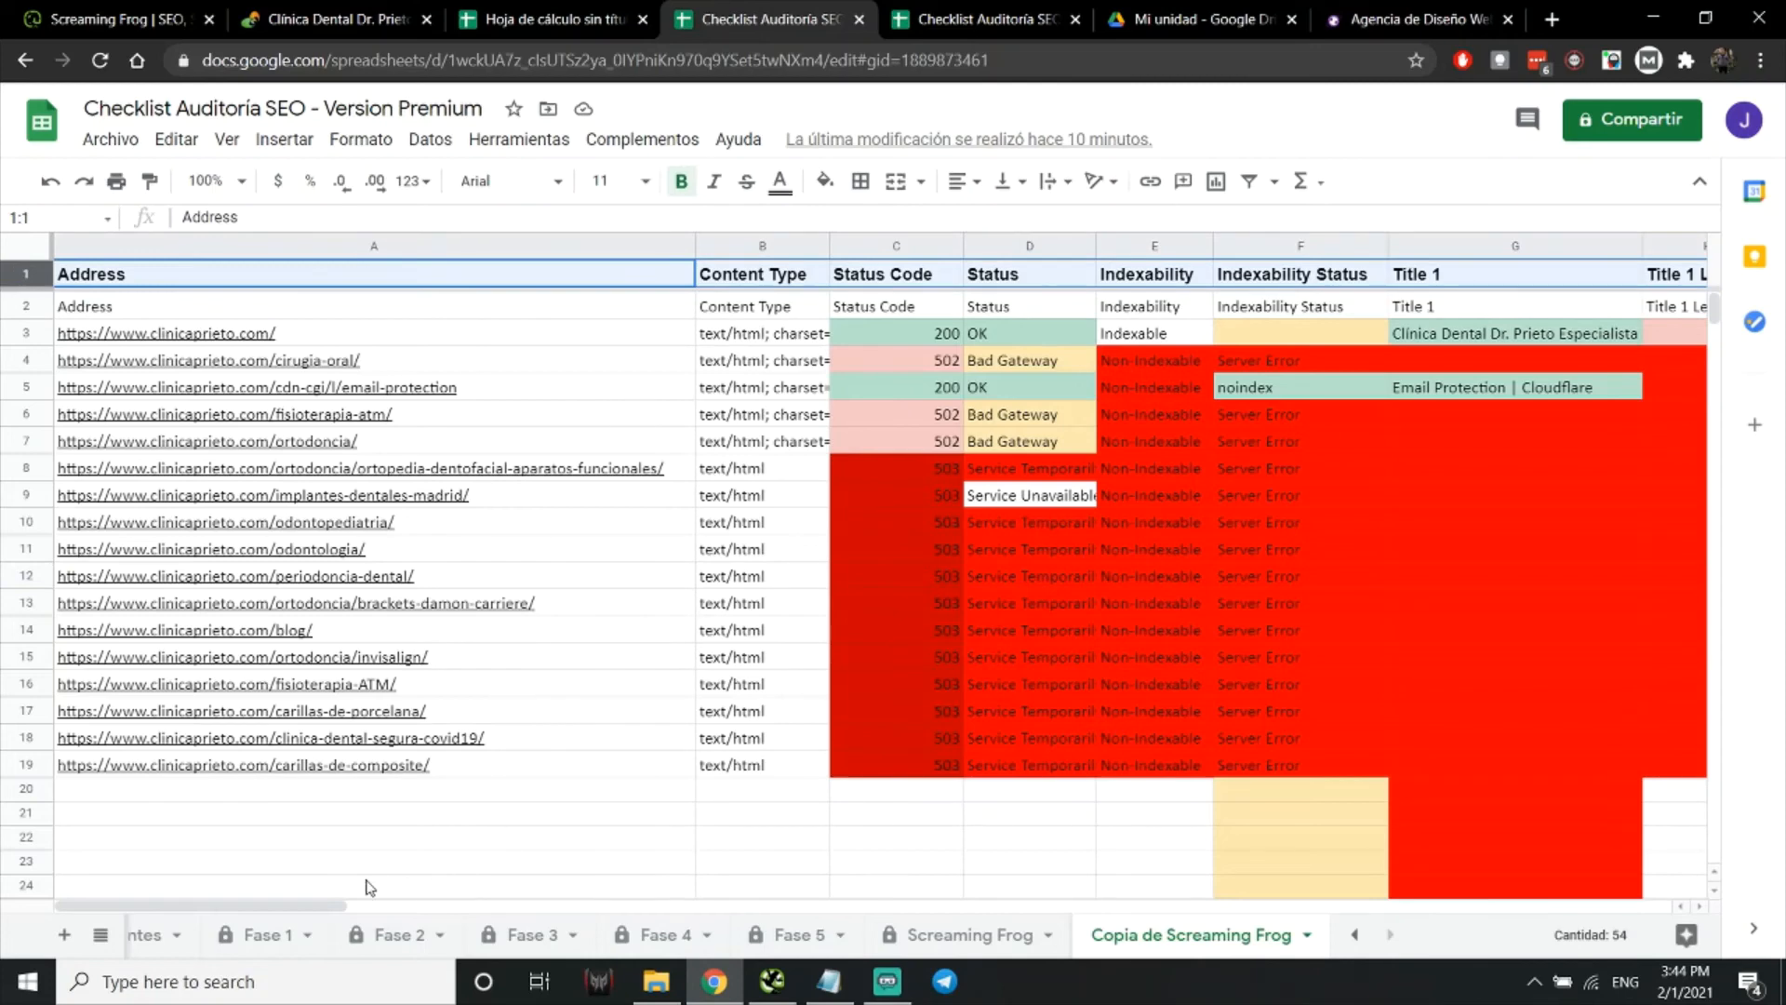
left_click_drag(337, 906, 337, 906)
left_click_drag(338, 906, 357, 907)
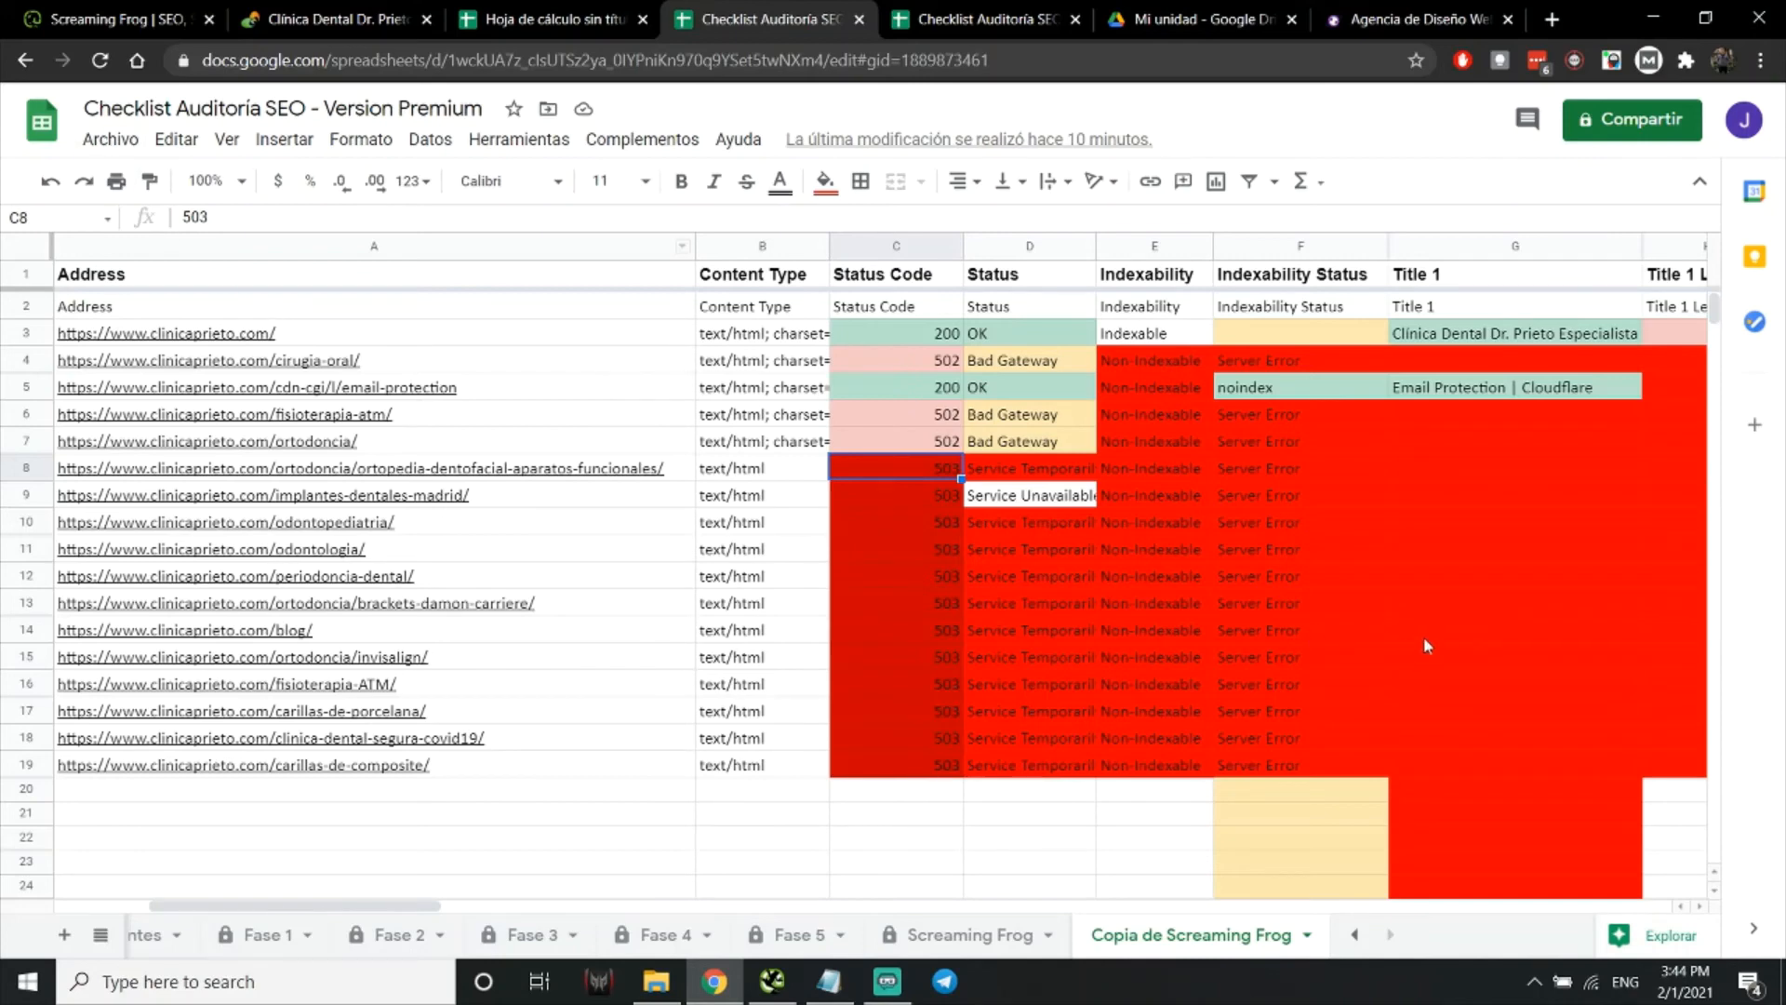
mouse_move(521, 600)
left_click_drag(387, 906, 428, 909)
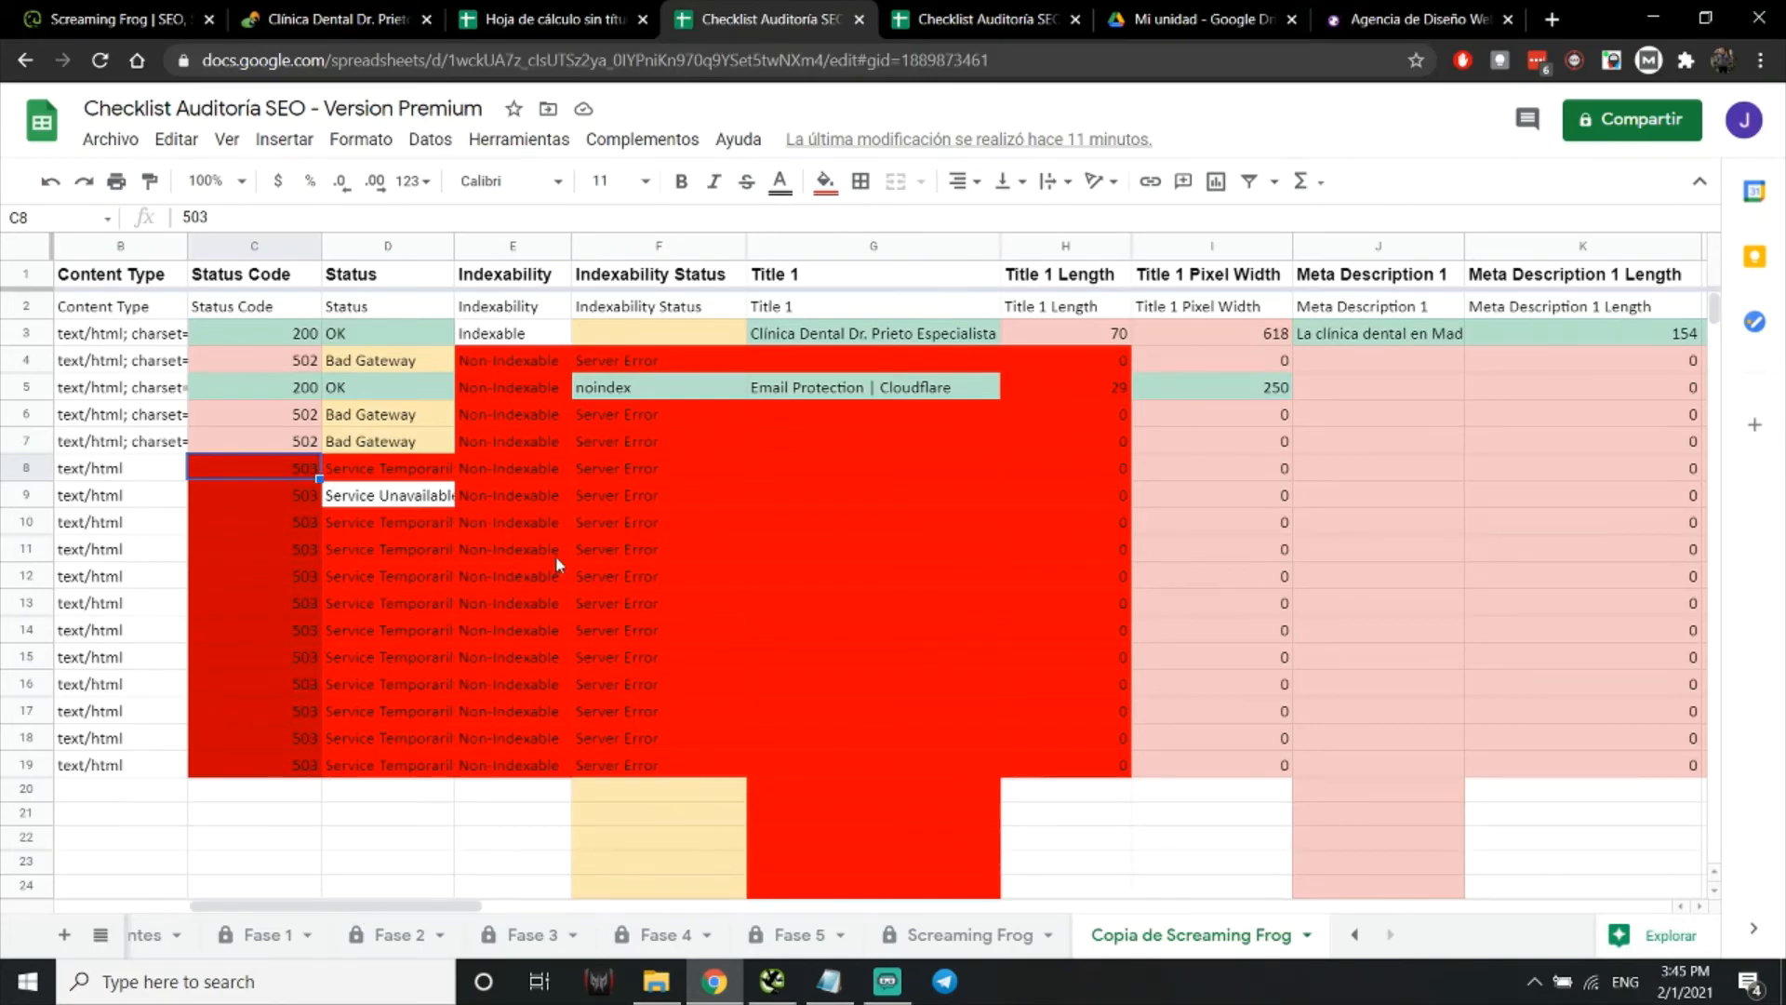
Compare the Screaming Frog sheet of the Version Gratis checklist with the formatted copy in the Version Premium checklist
left_click(952, 11)
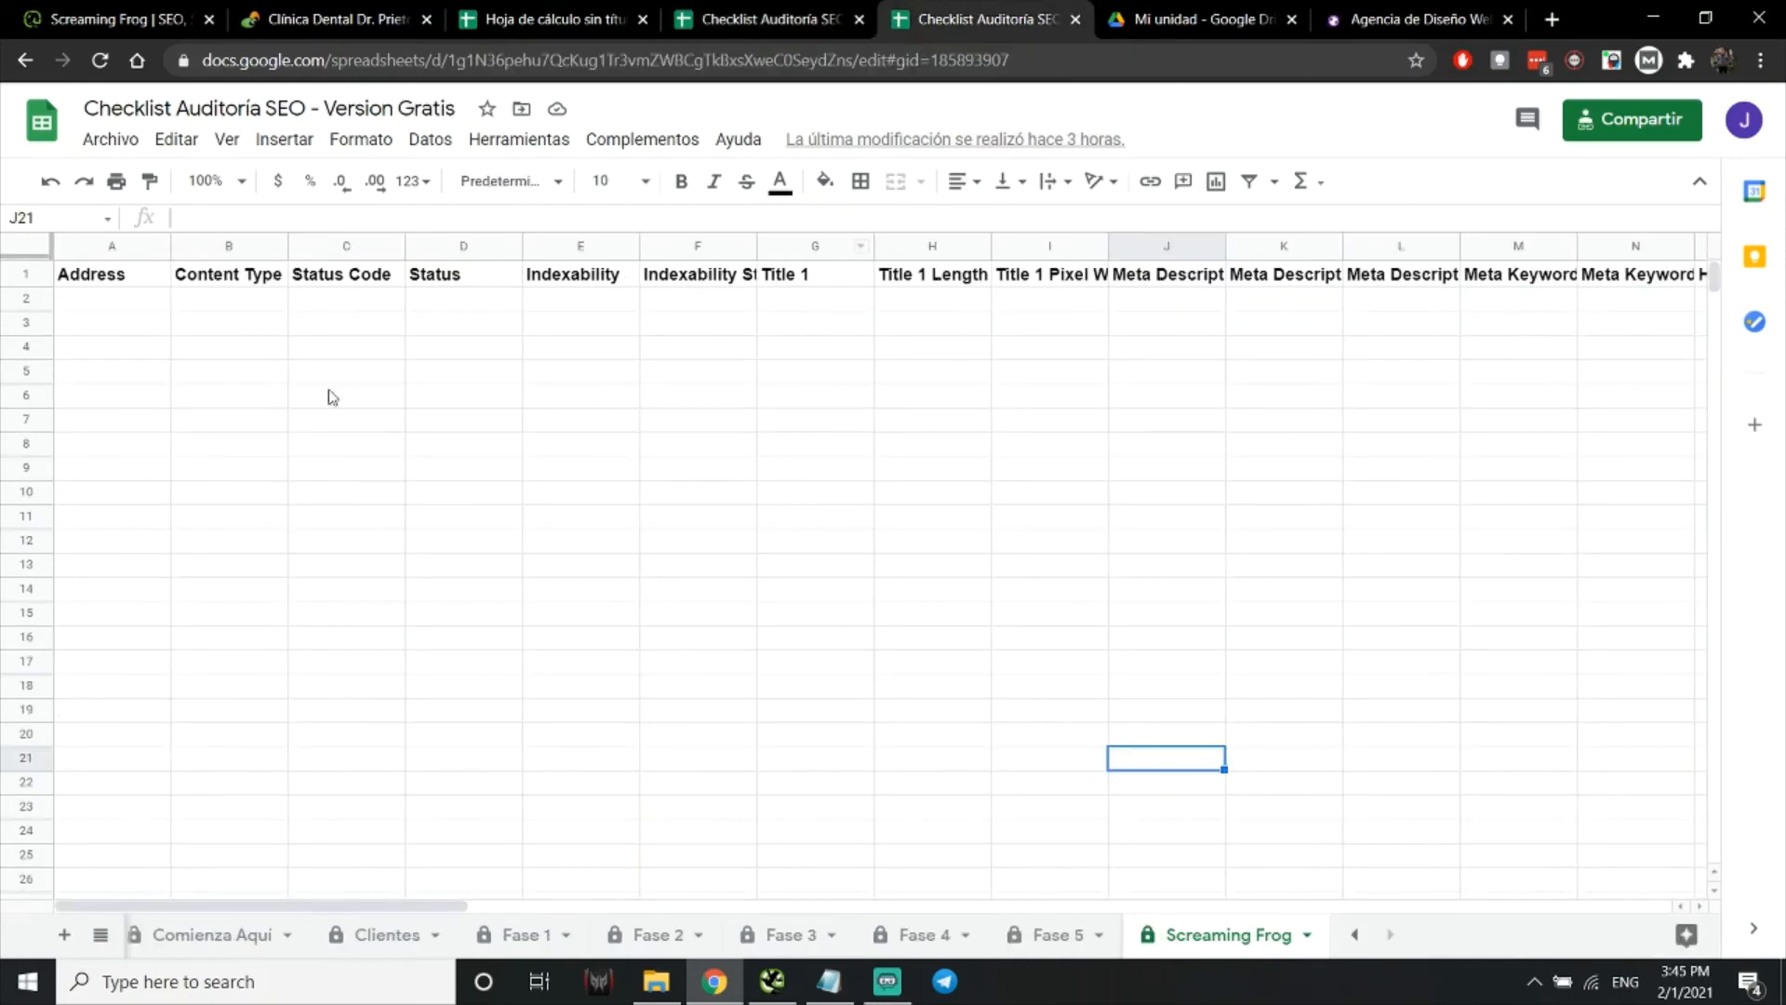
left_click_drag(101, 298, 1665, 758)
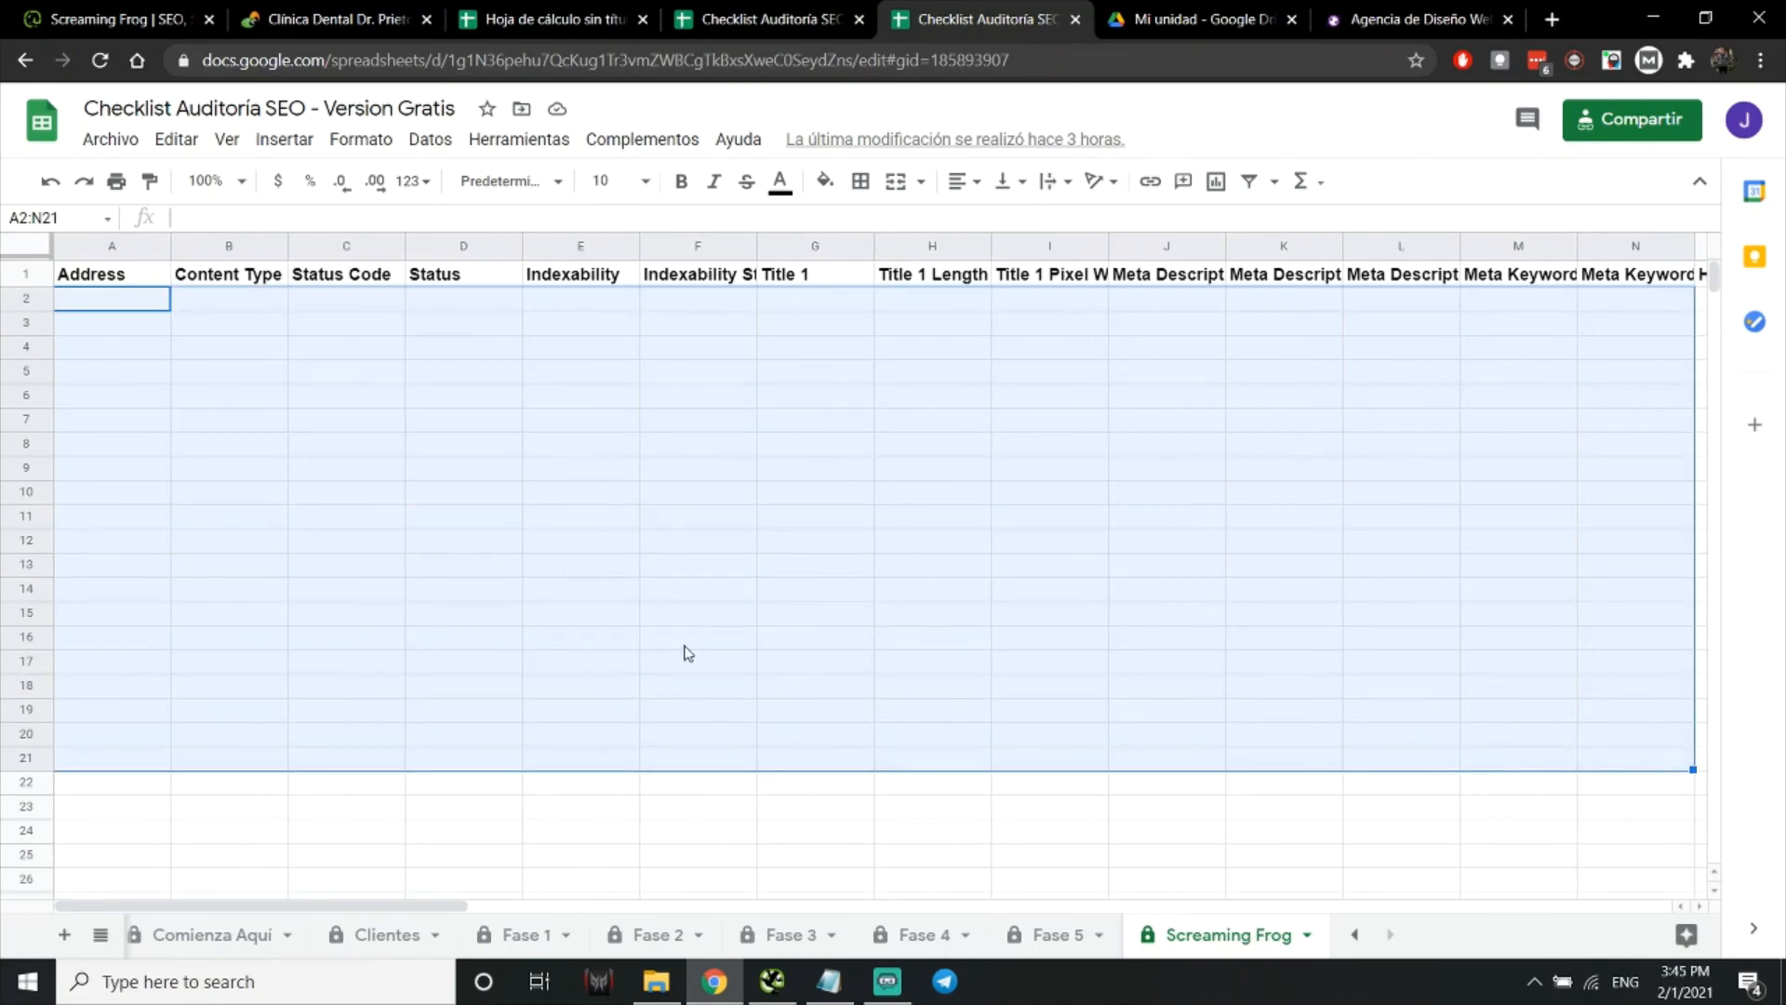
left_click(144, 443)
left_click_drag(124, 299, 1698, 806)
left_click(1422, 764)
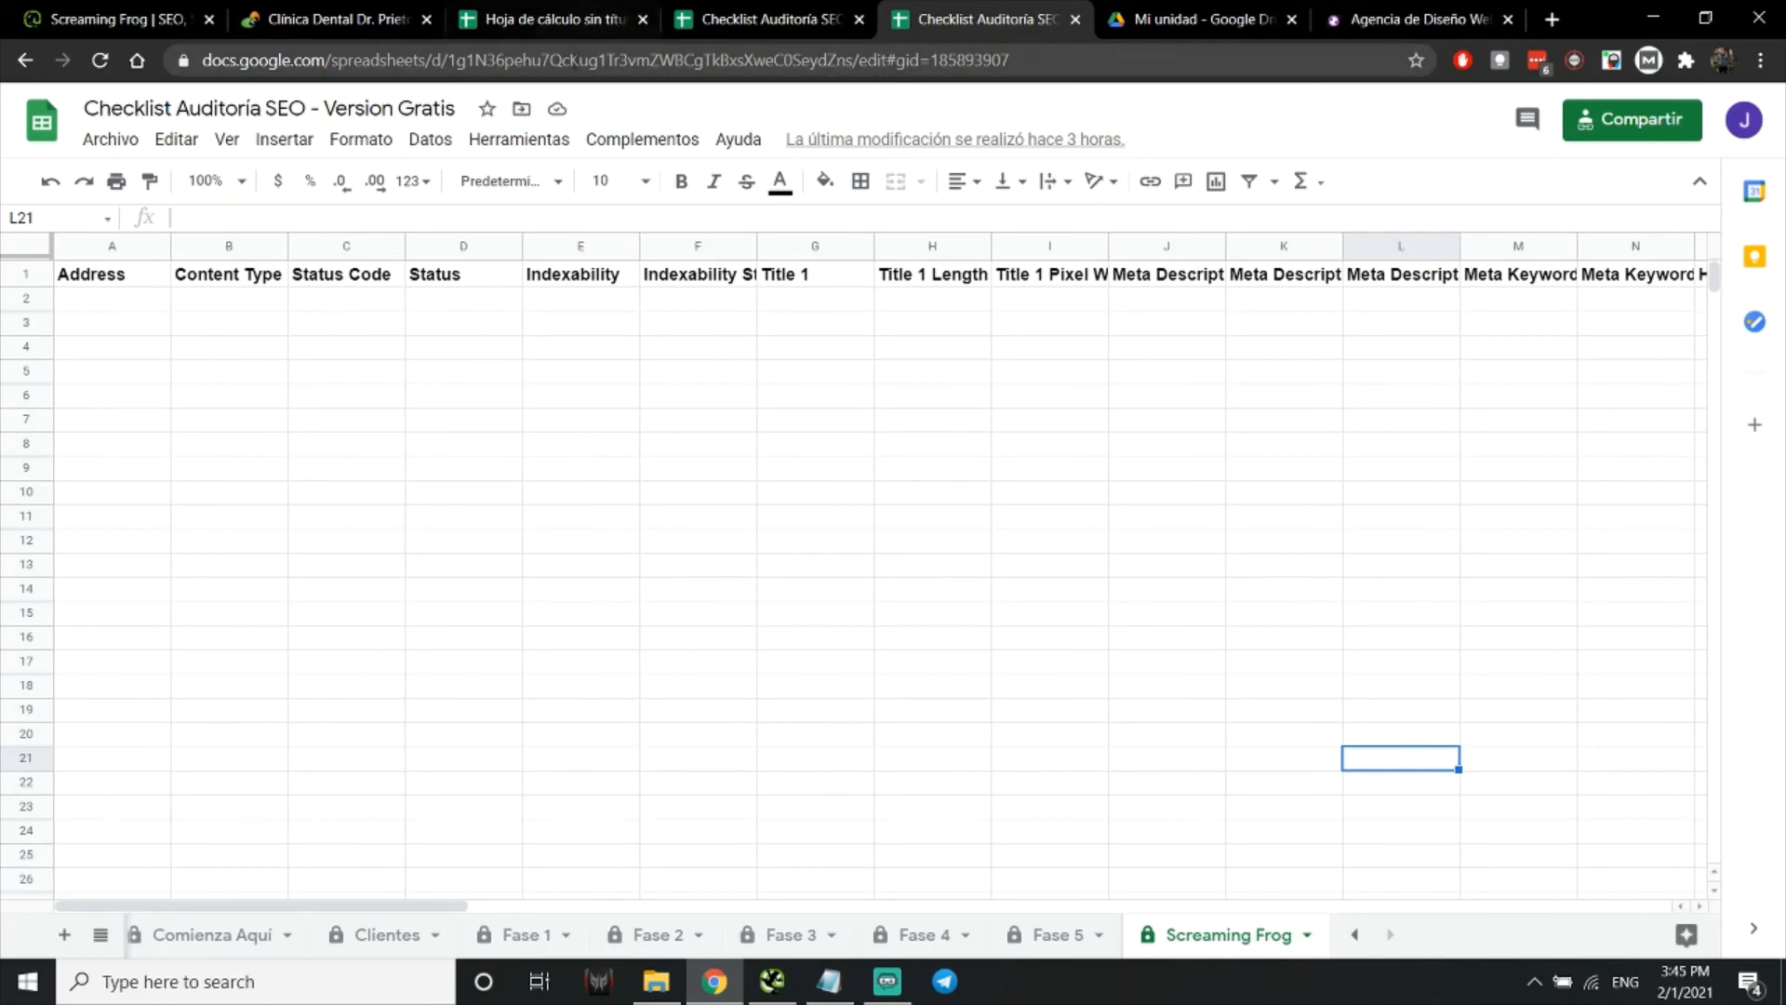
left_click(744, 19)
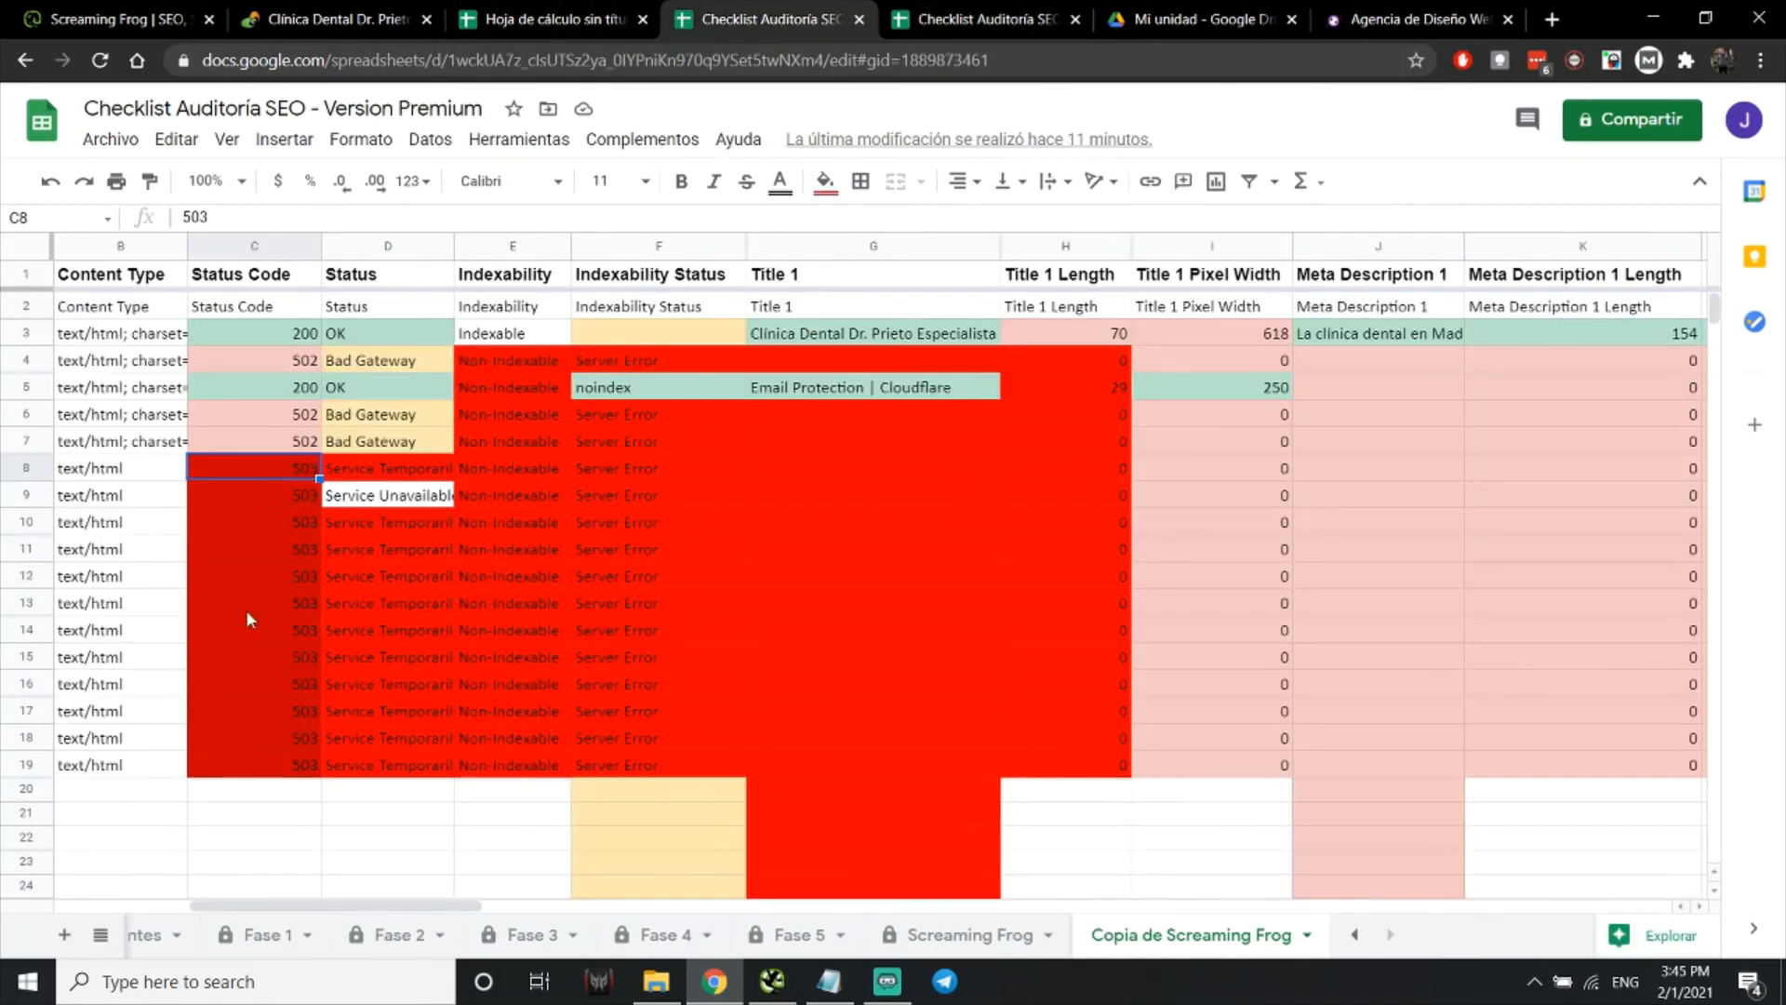
left_click_drag(383, 900, 347, 916)
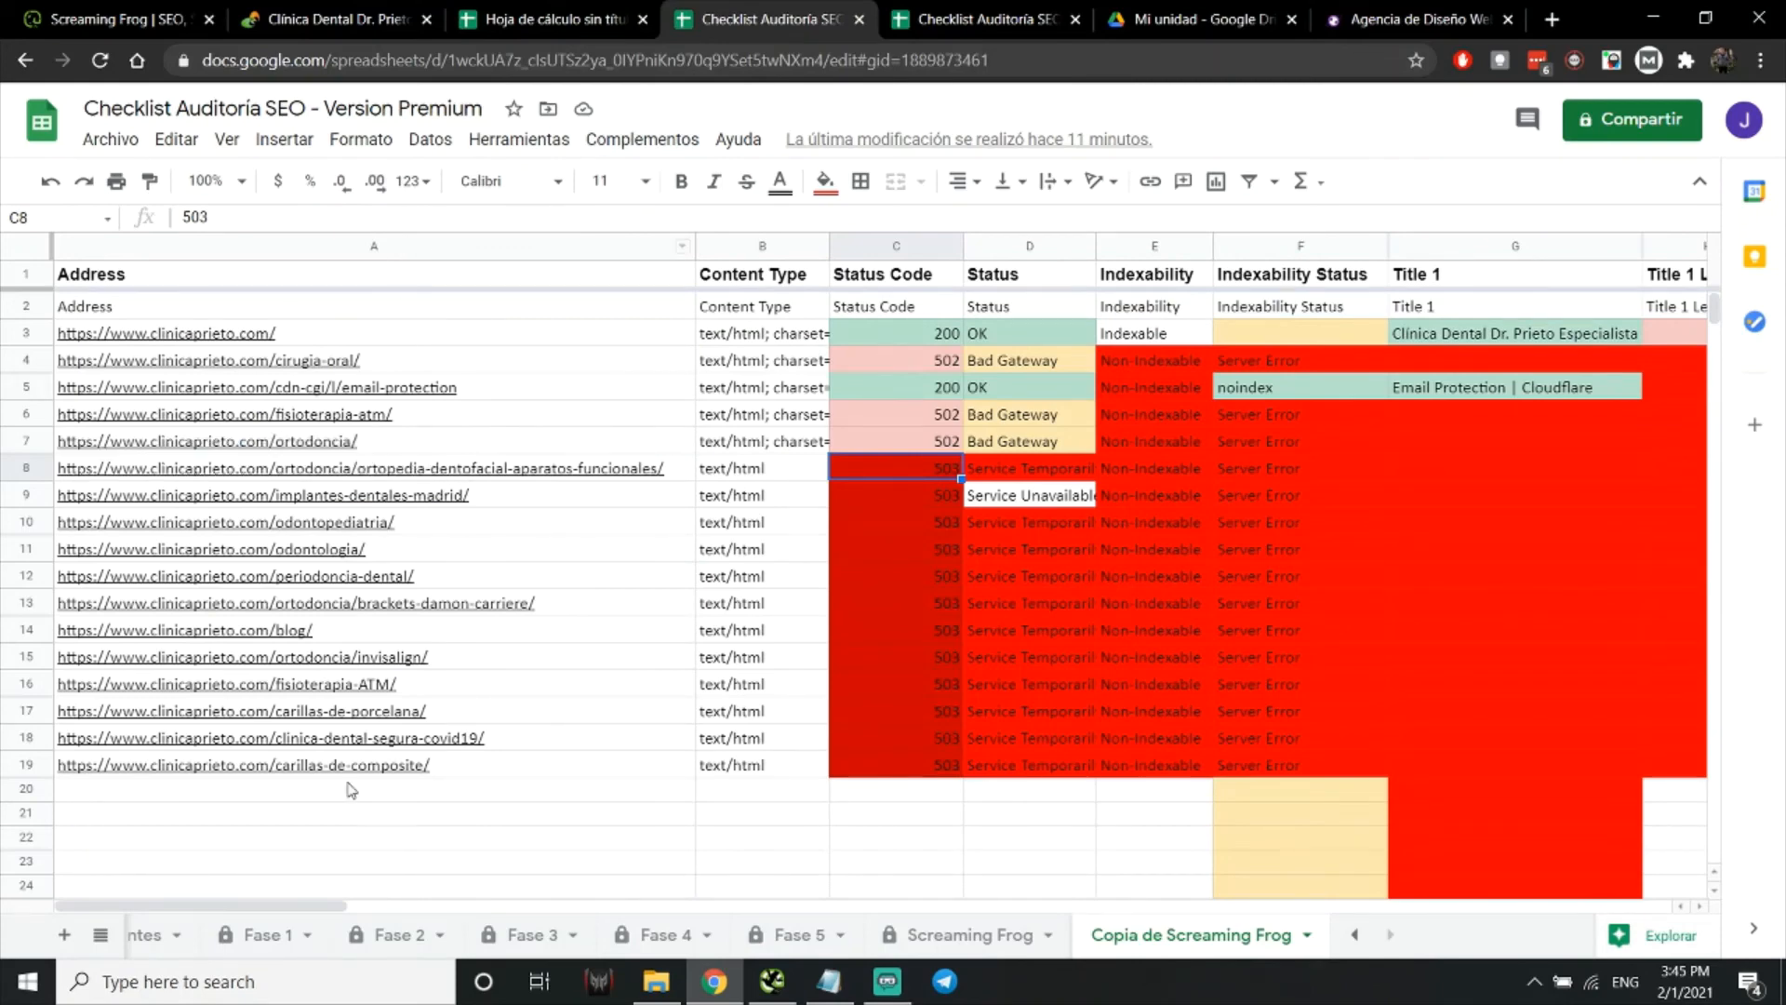
Review the Analíticas items in the Fase 1 sheet, from Google Analytics Creado to Multiples Codigo Google Analytics
left_click(275, 935)
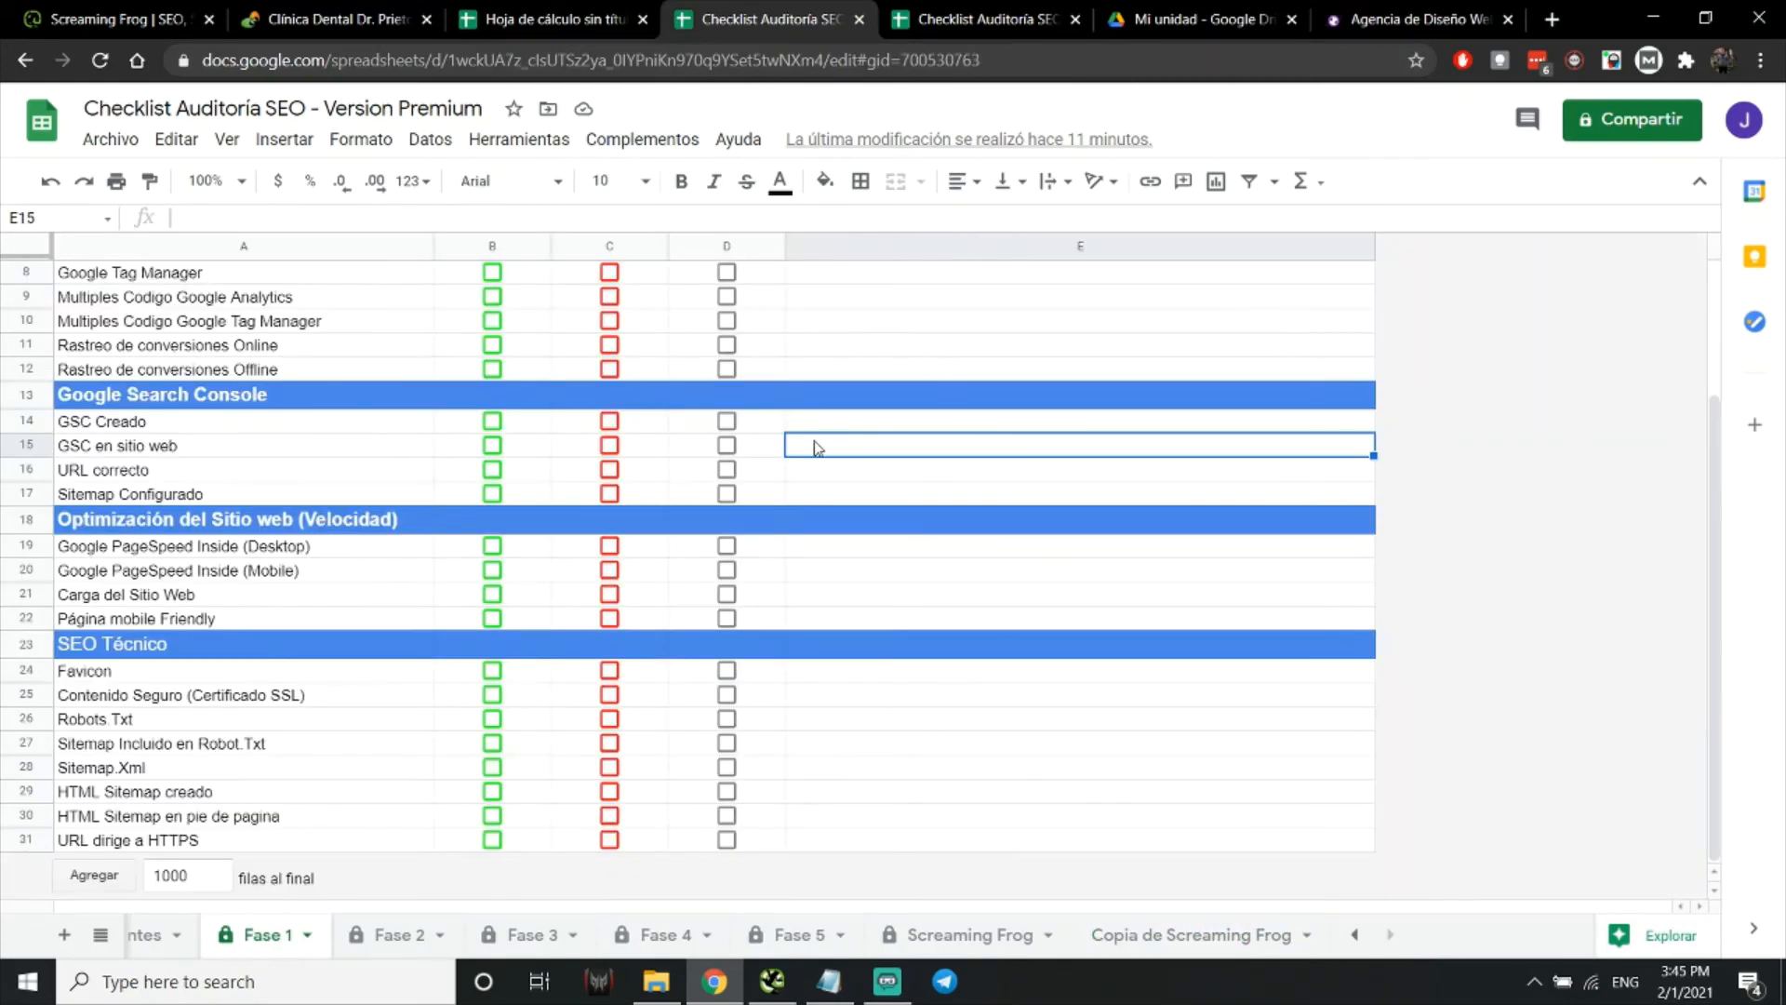
scroll(815, 448, "up", 3)
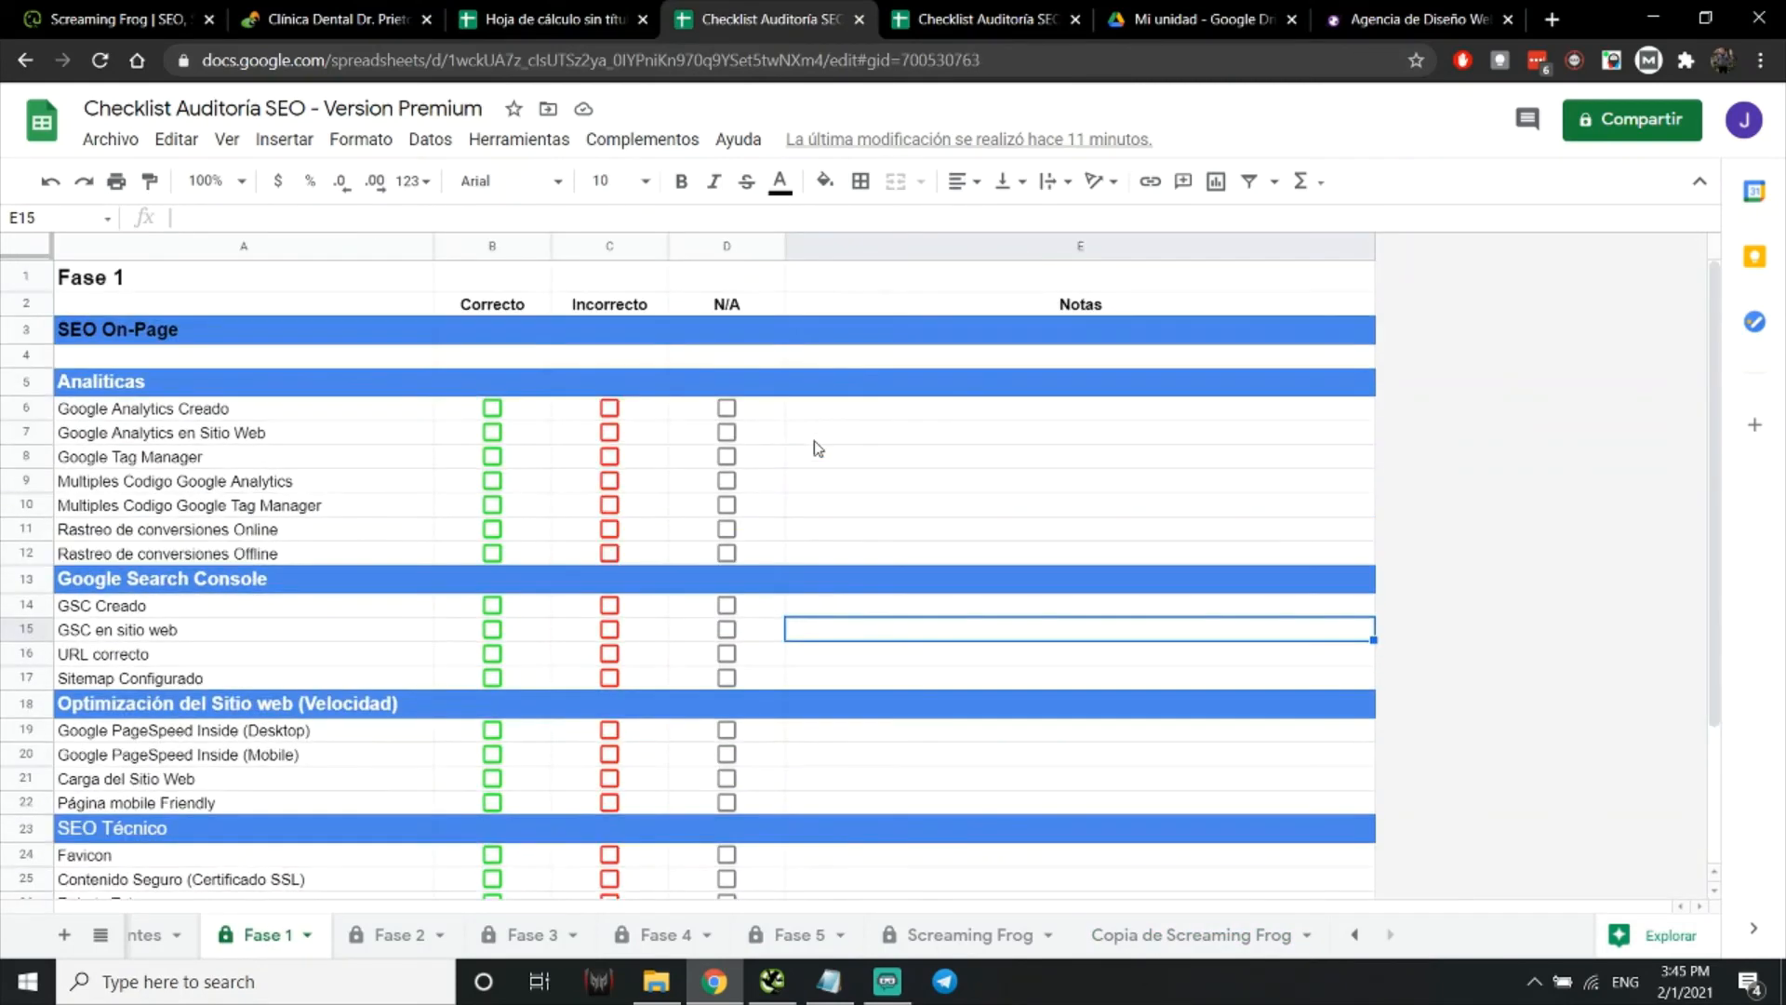
left_click(192, 409)
left_click(215, 433)
left_click(177, 461)
left_click(180, 485)
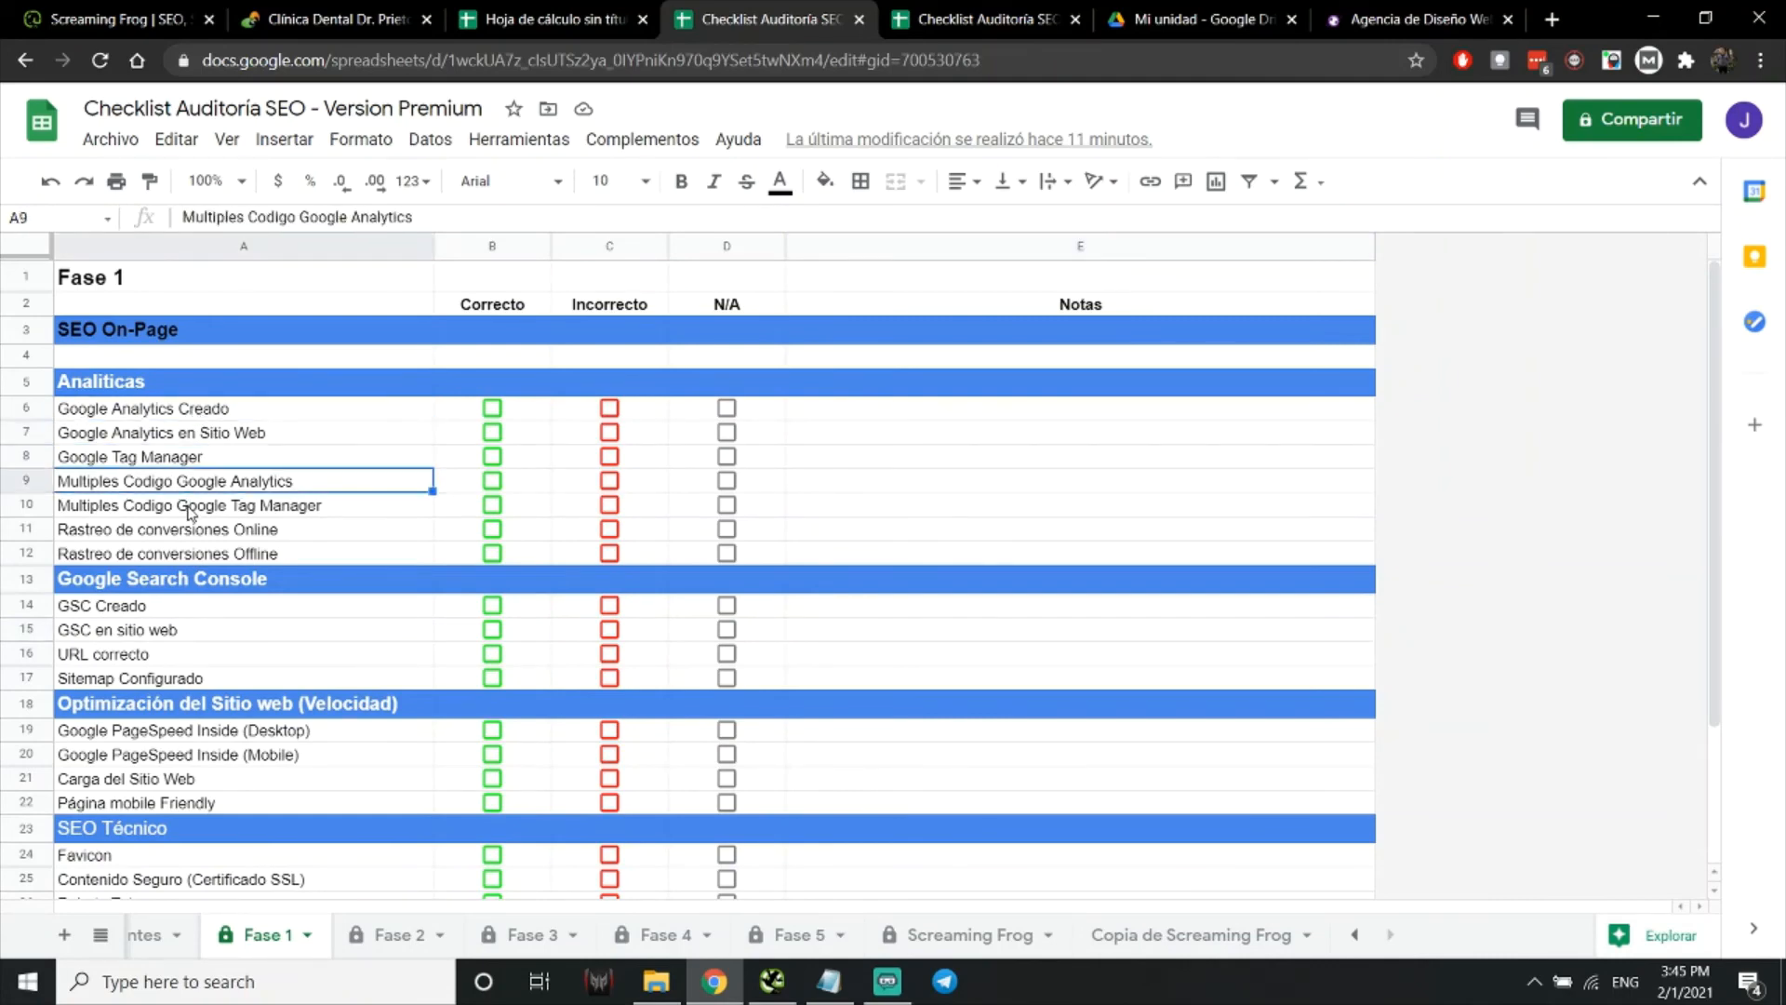
Look over the Notas column beside the Analíticas items in Fase 1 and the Sitio Web items in Fase 2
left_click(830, 419)
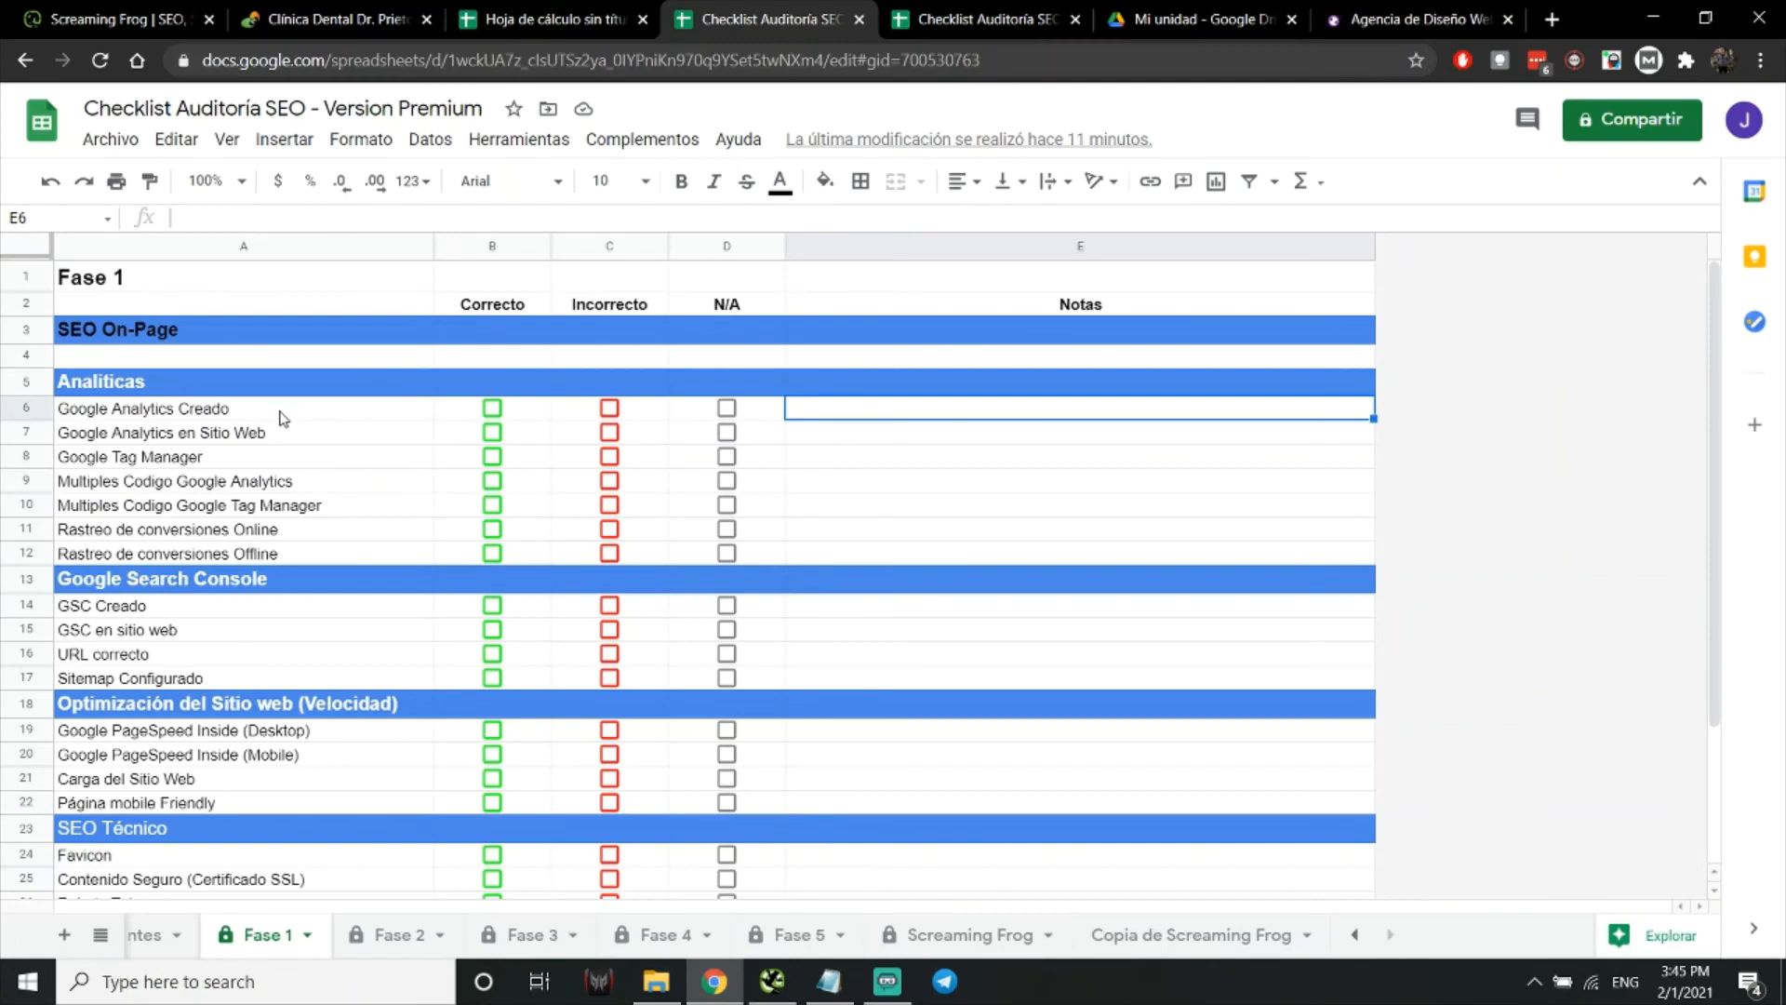
left_click(817, 436)
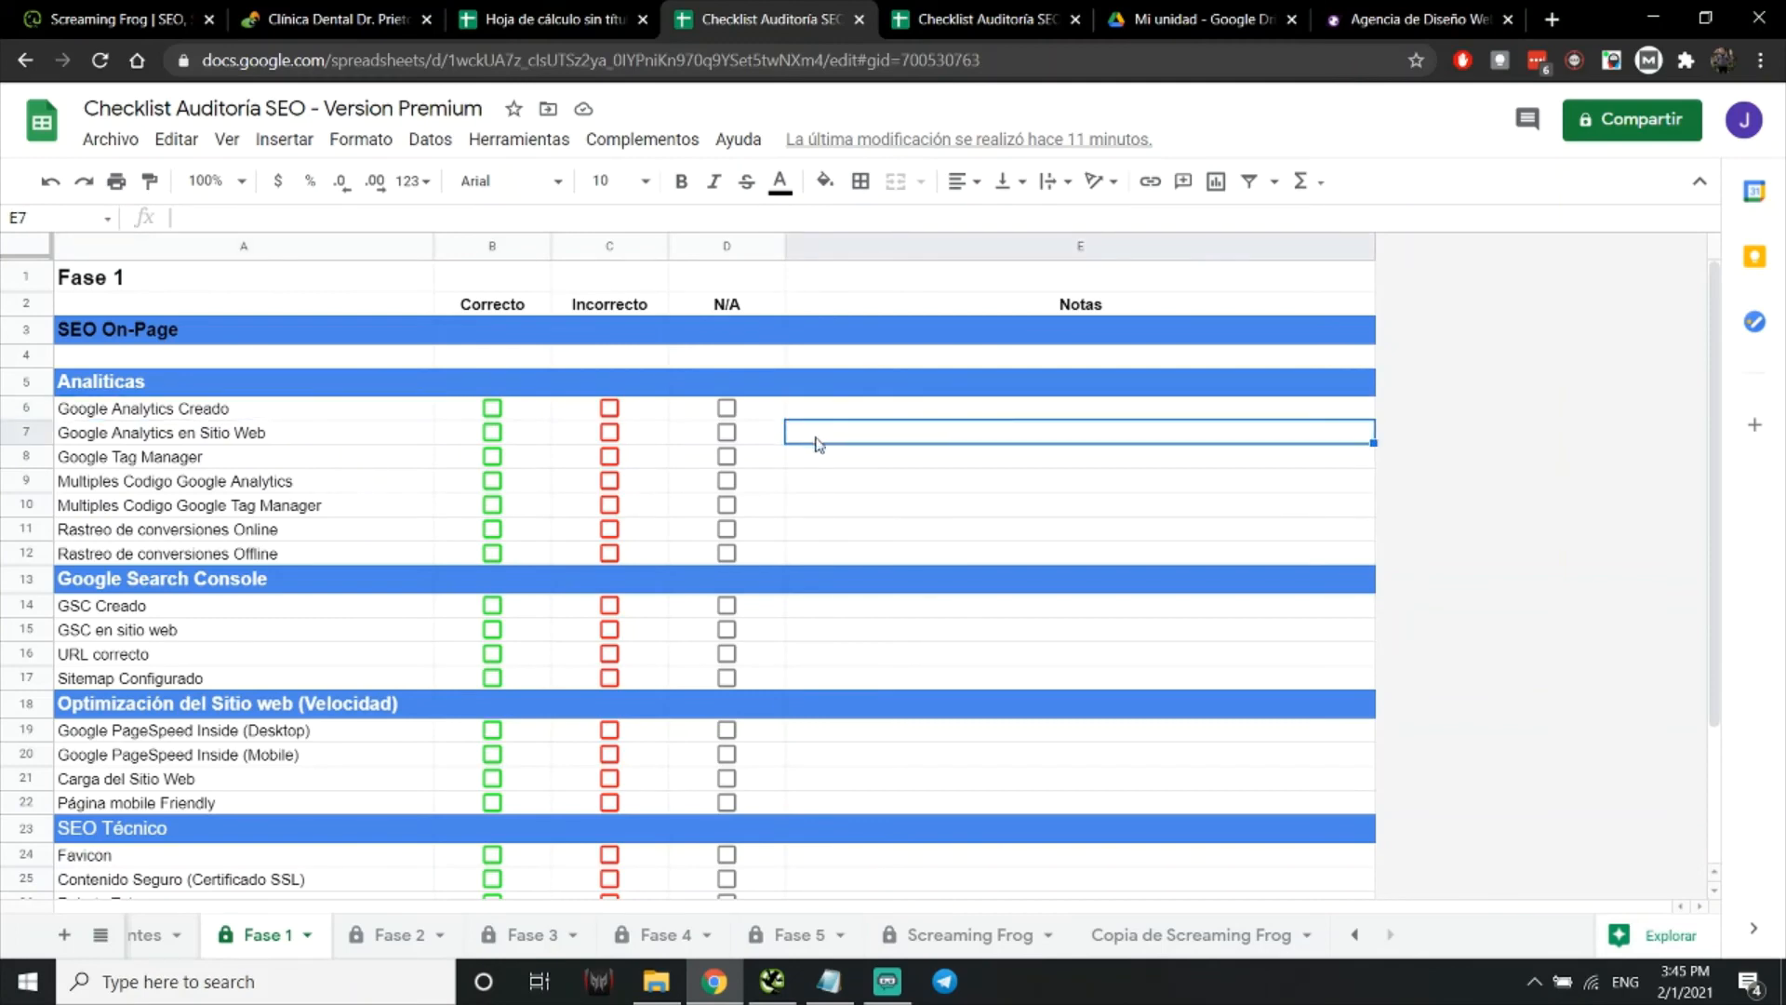
left_click(820, 410)
left_click(817, 430)
left_click(822, 412)
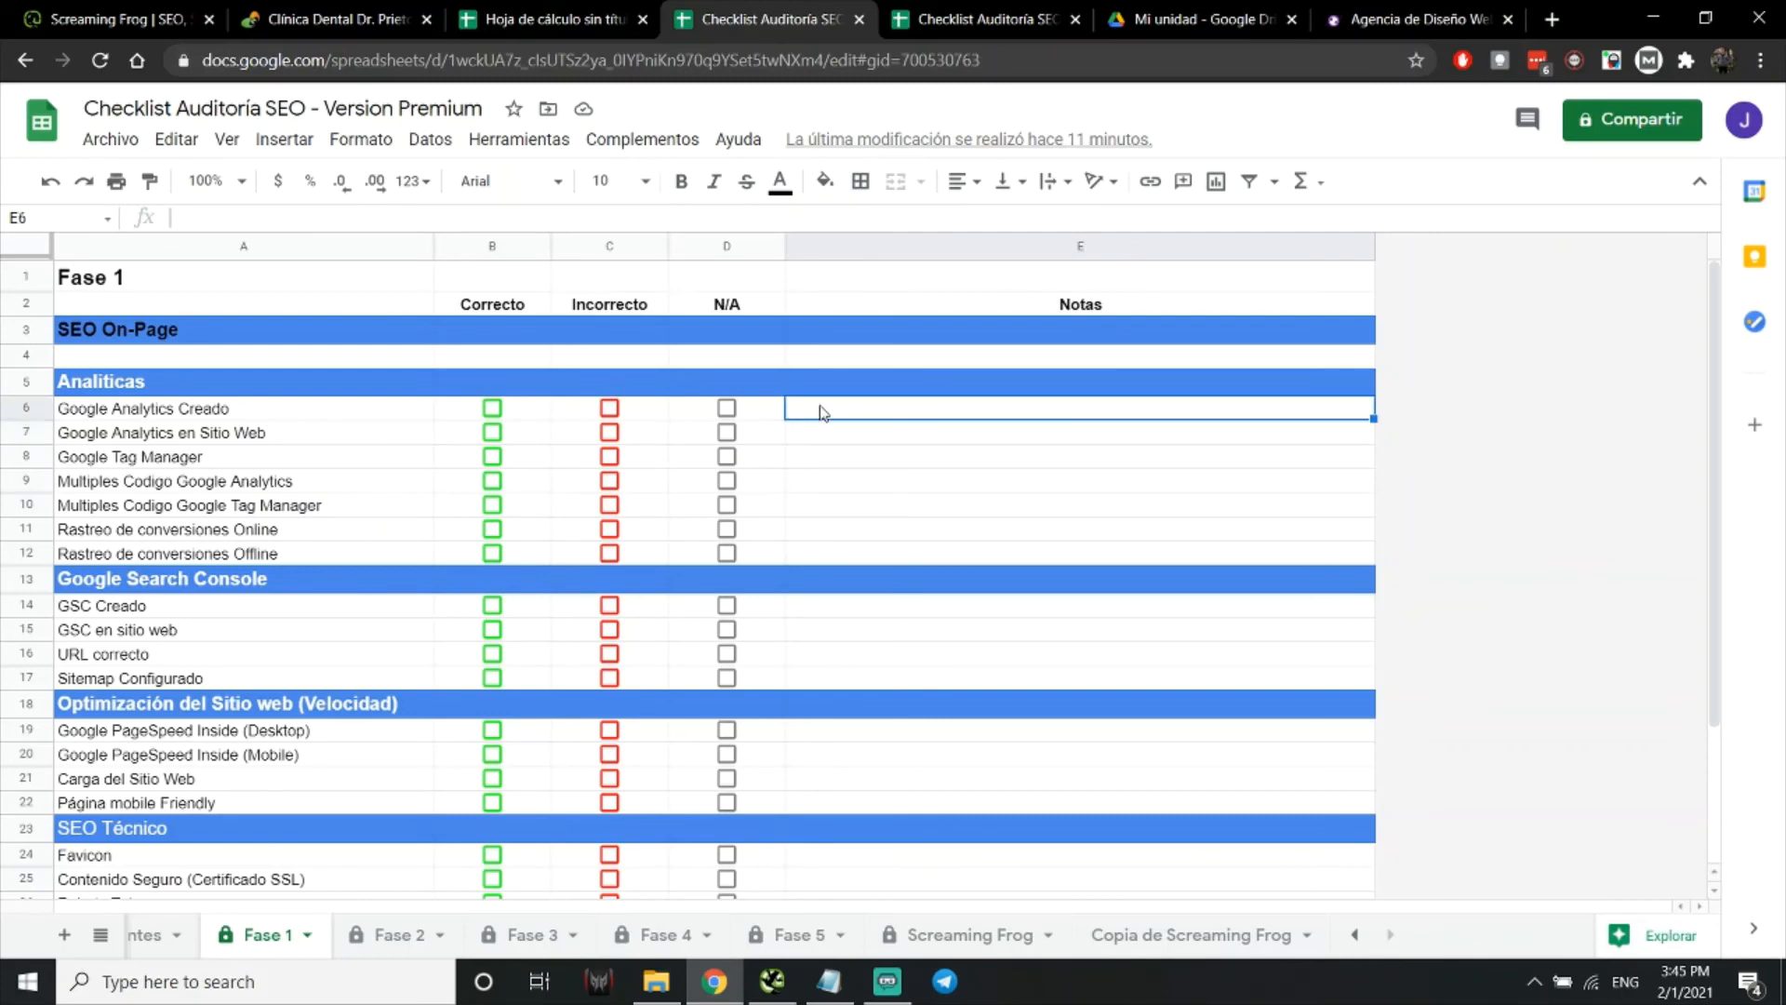
left_click(819, 437)
scroll(701, 704, "down", 2)
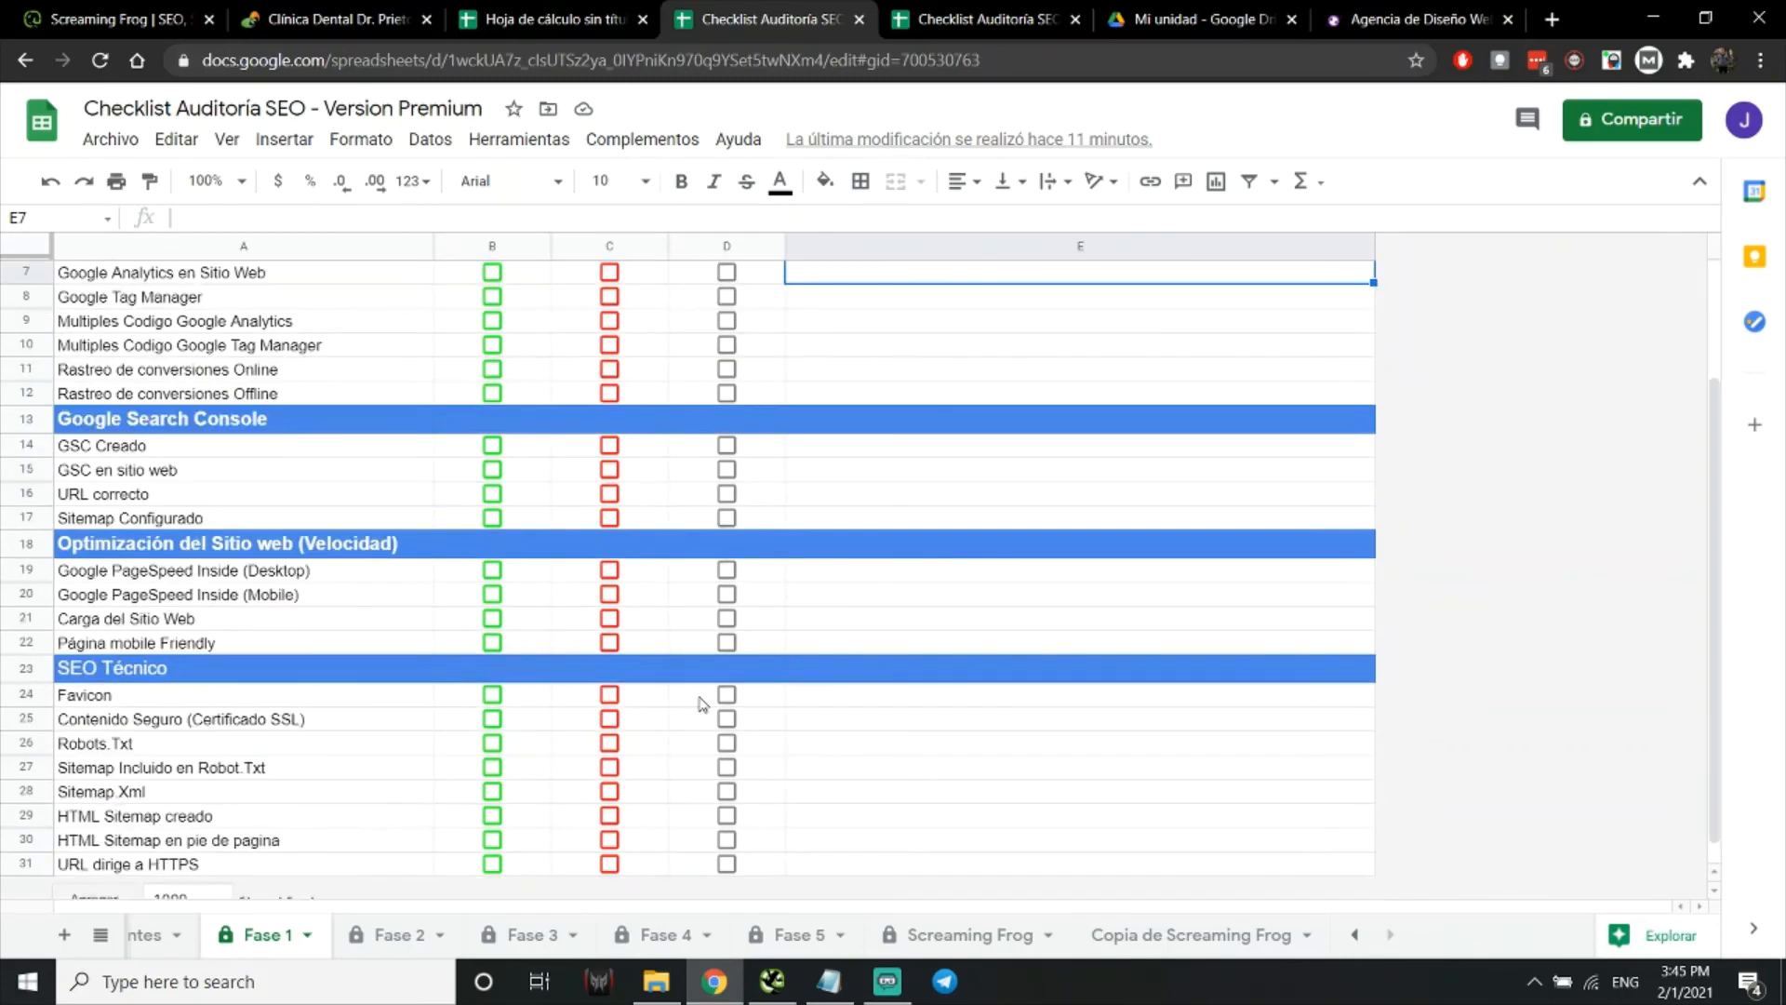
left_click(415, 935)
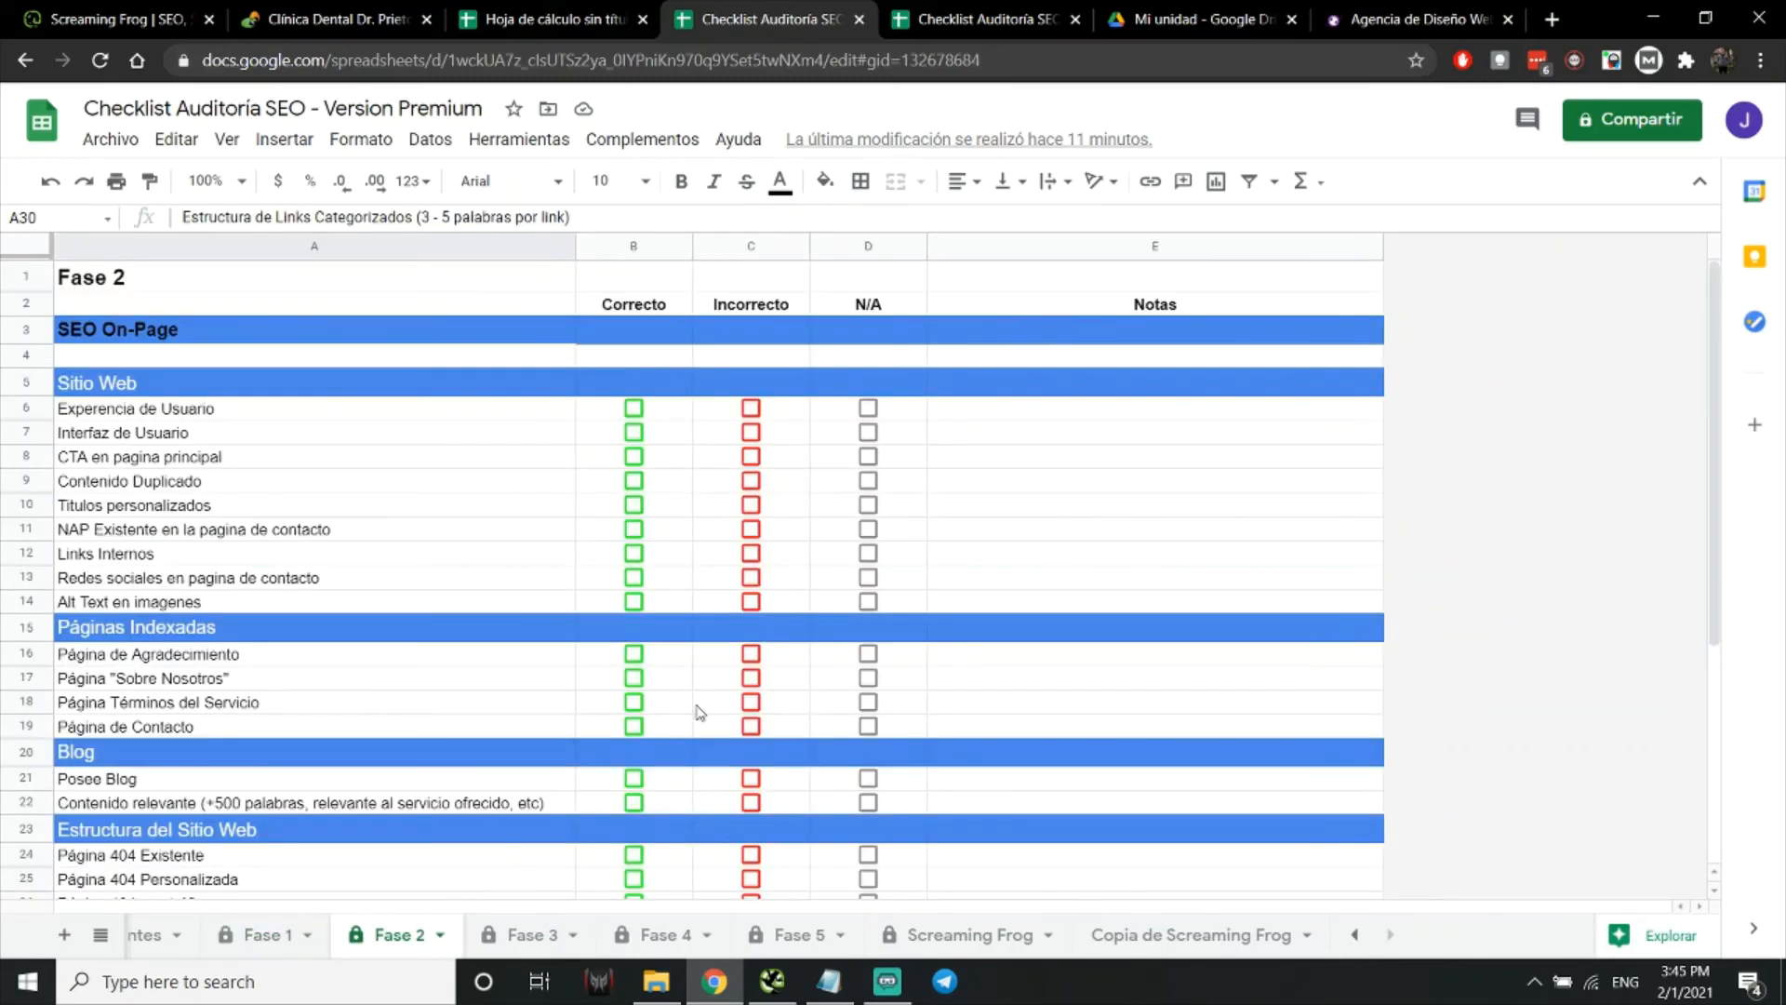
left_click(1040, 402)
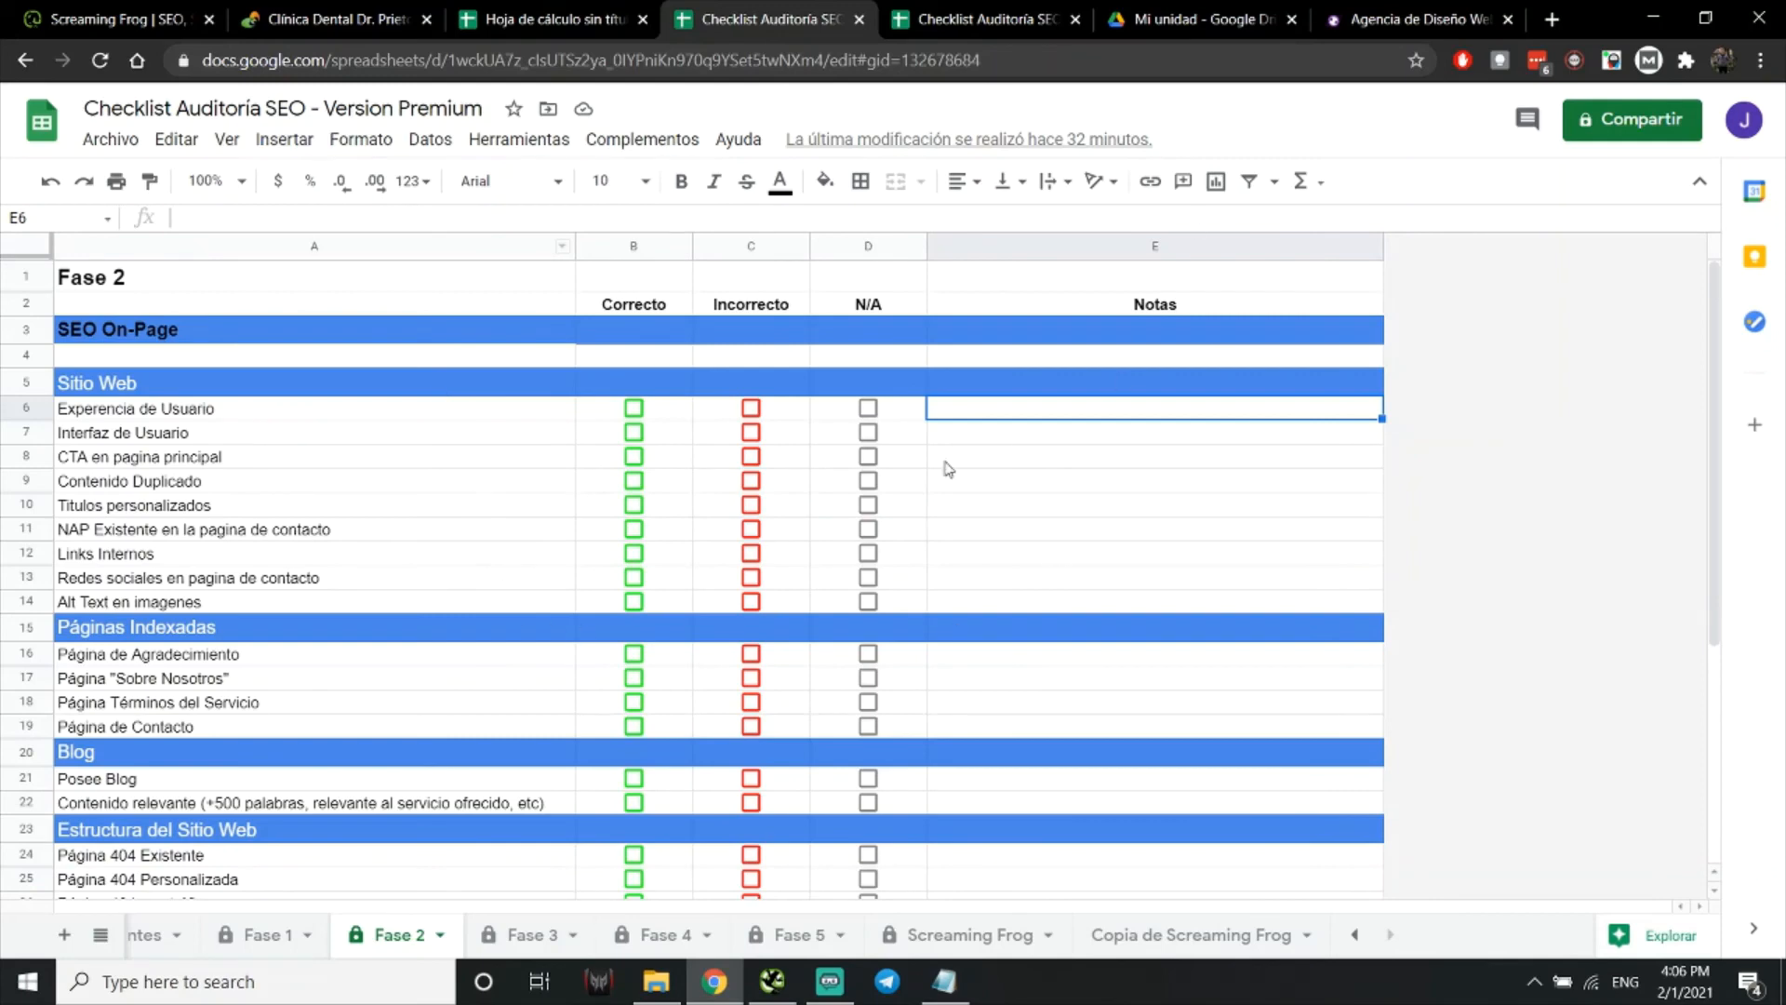
Open the seocuantic.com home page and view the e-mail sign-up form for the free SEO audit checklist
left_click(1390, 11)
left_click(259, 64)
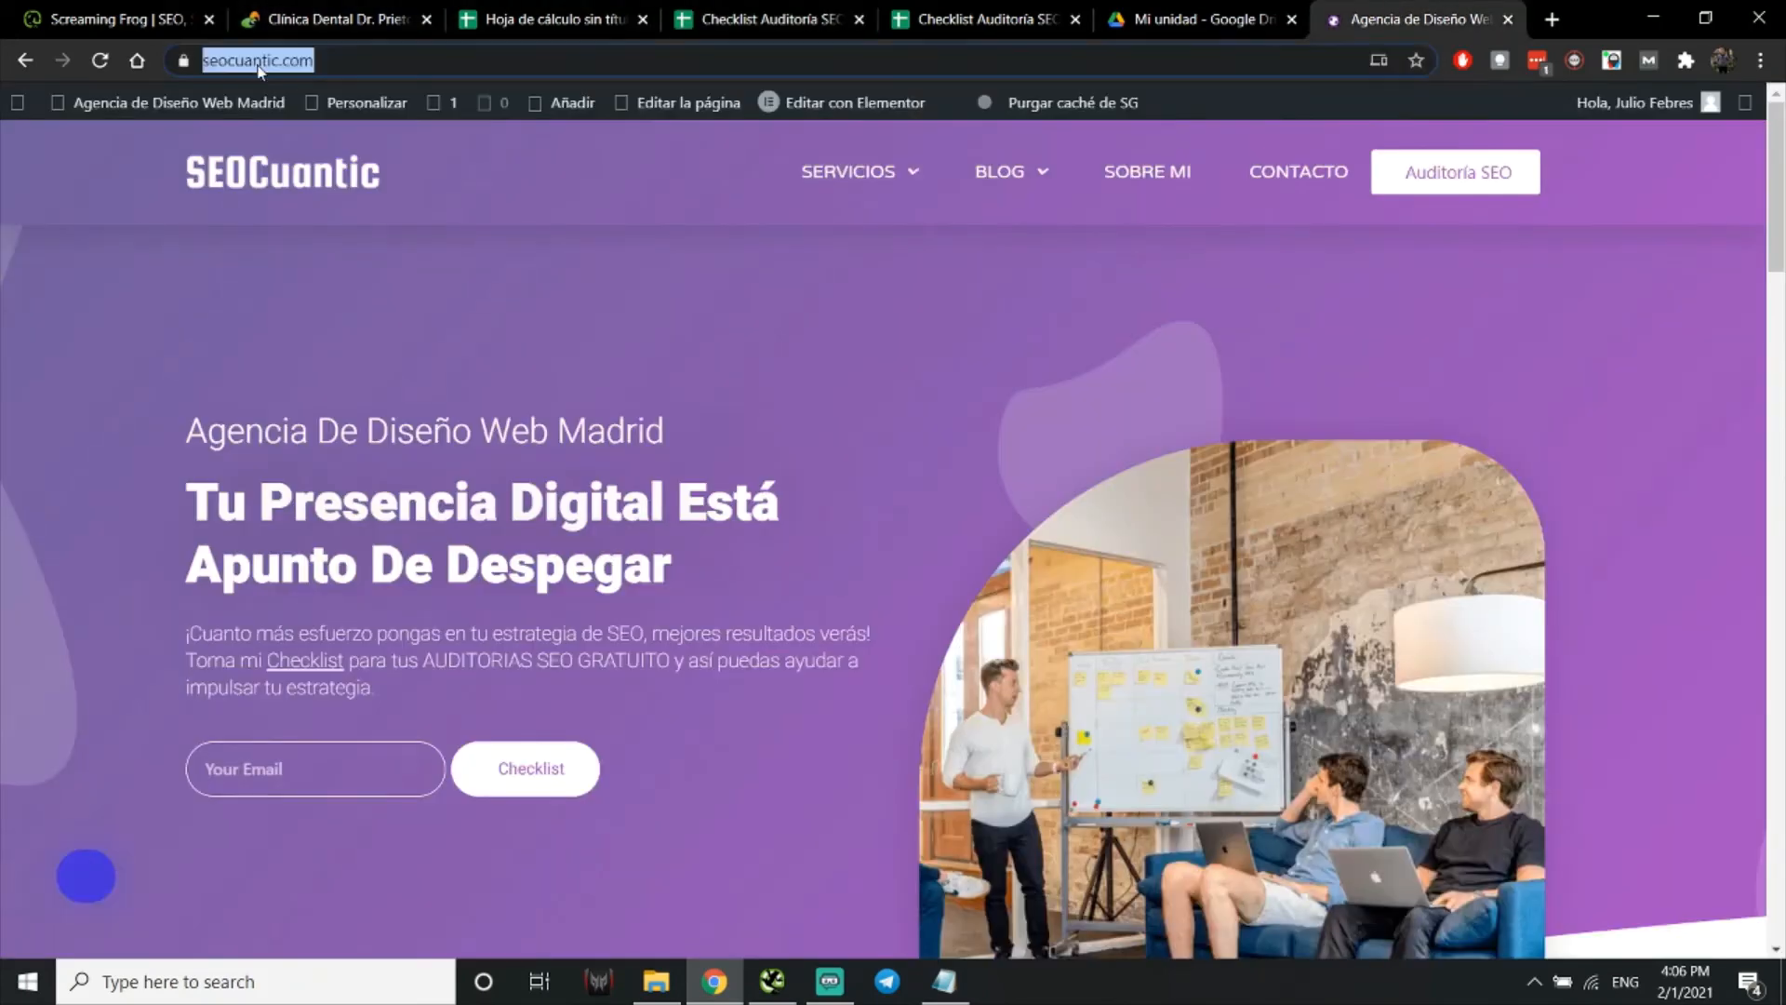
left_click(241, 769)
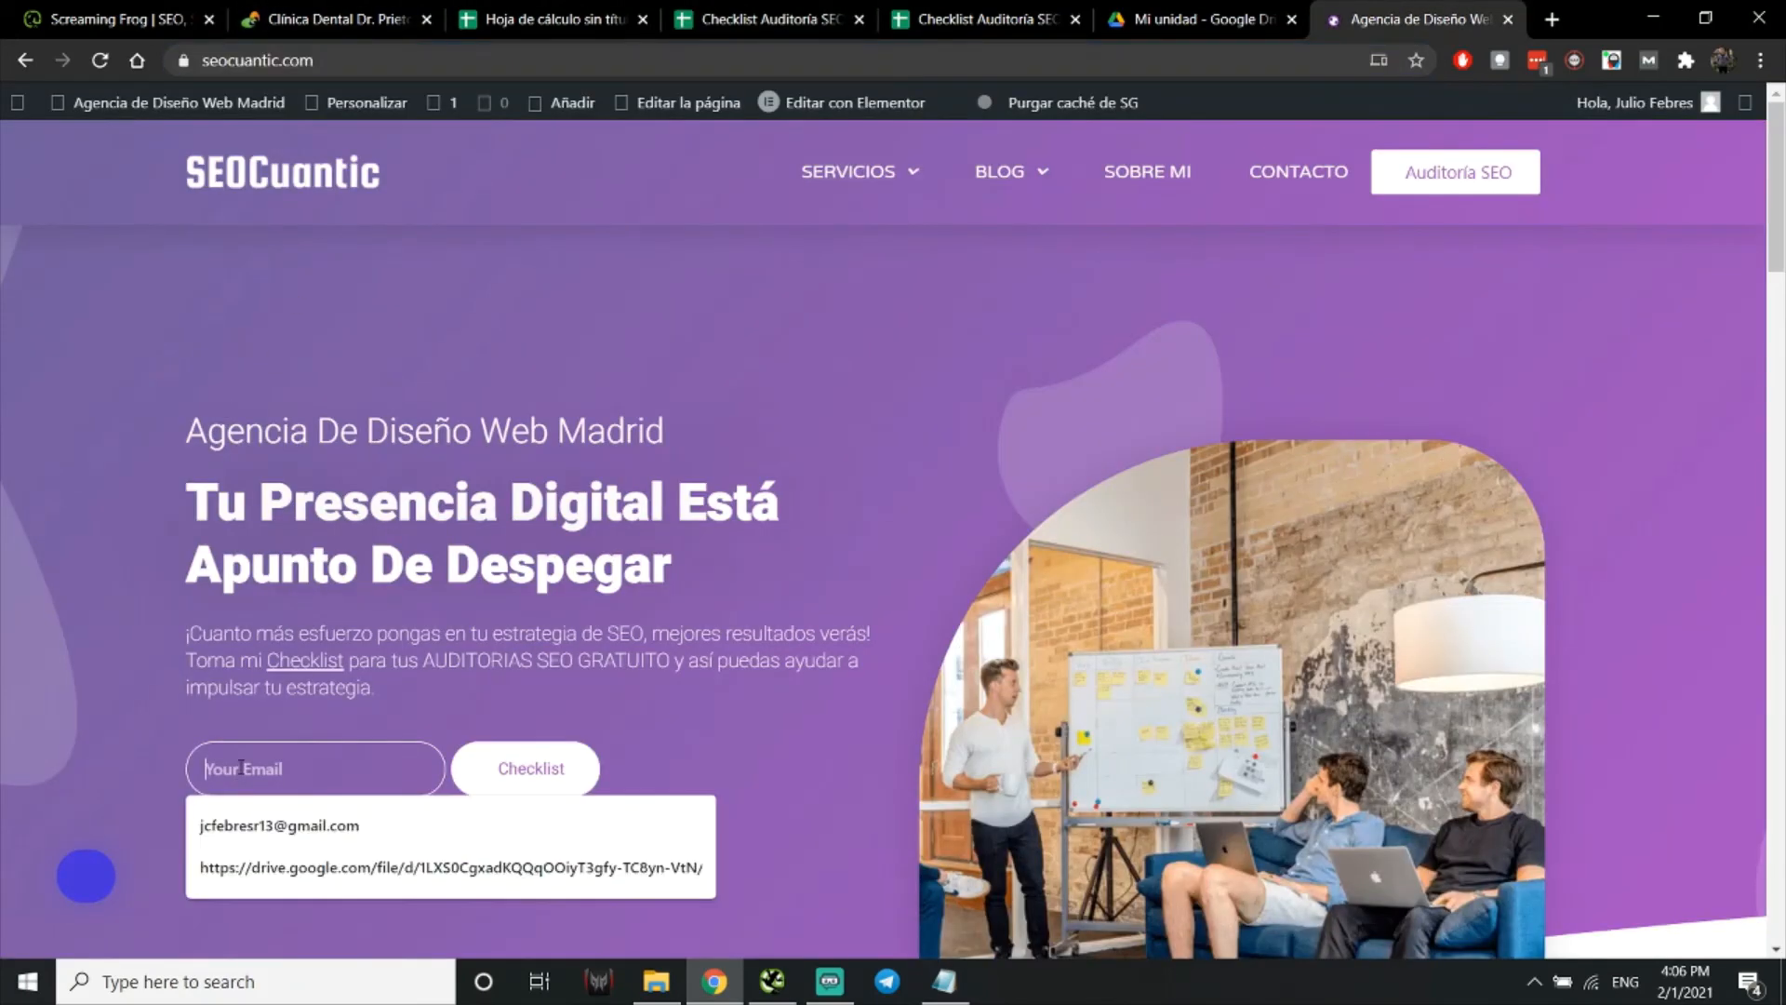
scroll(187, 707, "down", 1)
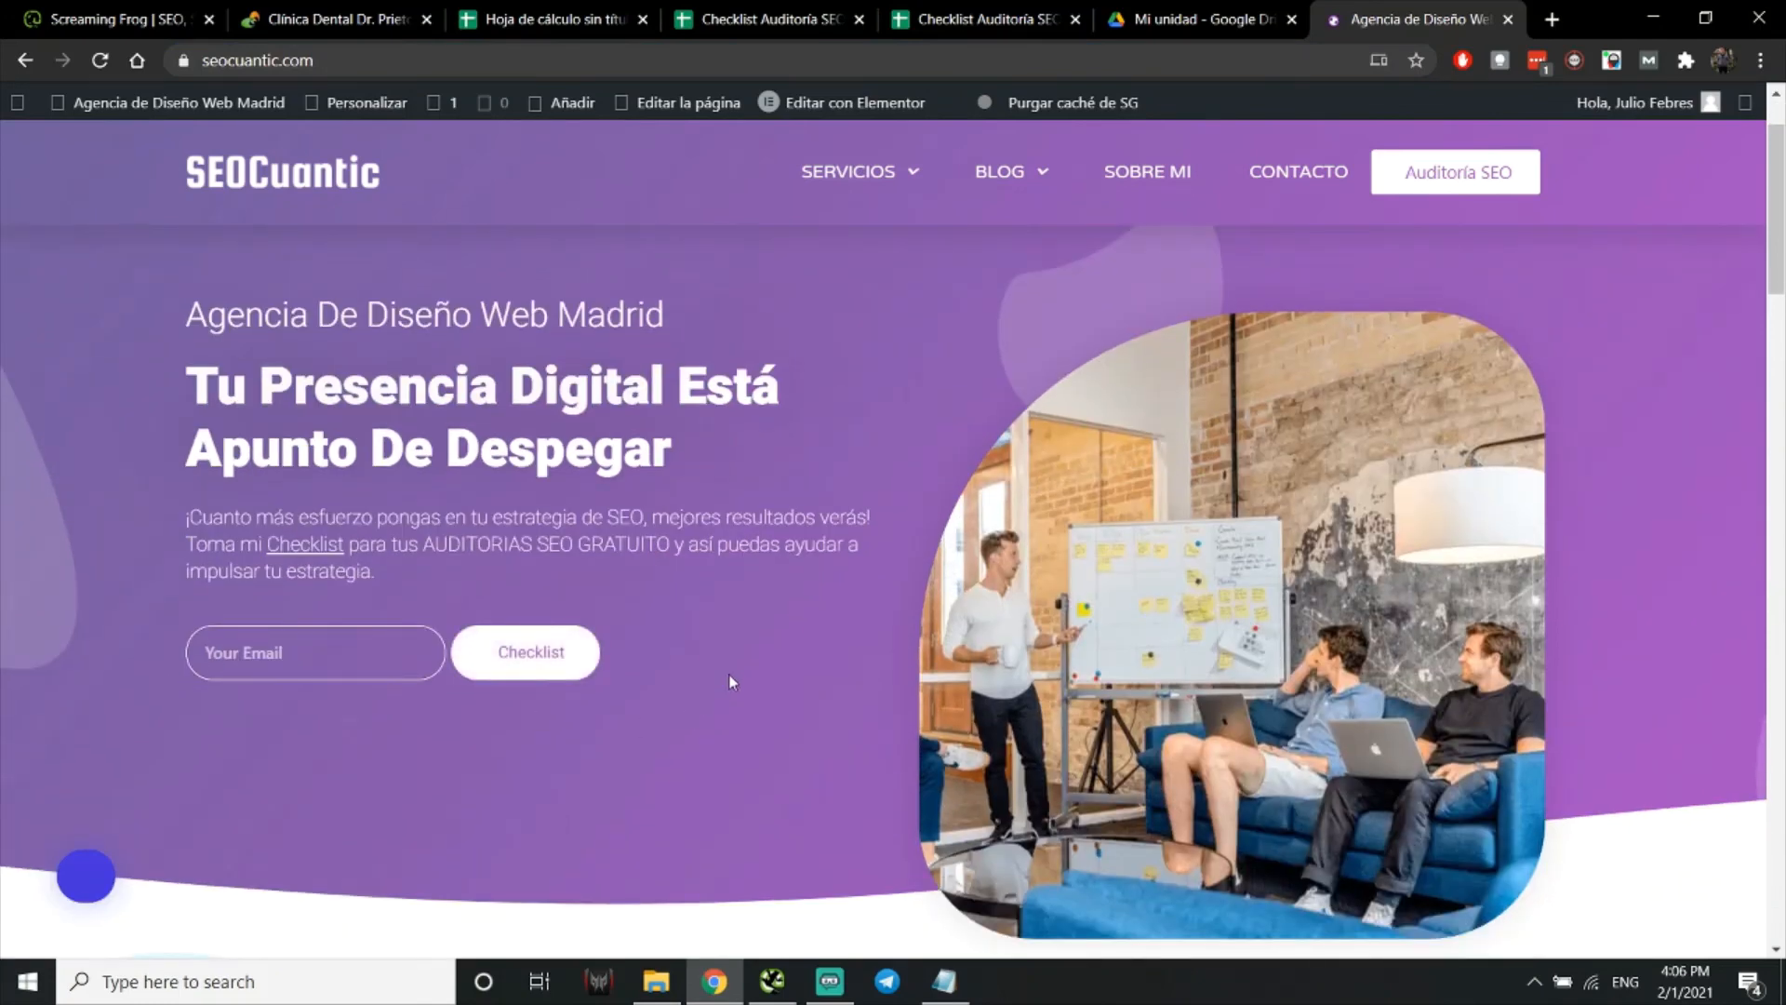
Return to Fase 1 of the Version Premium checklist and review the Analíticas items and their Notas cells E6:E12
left_click(772, 19)
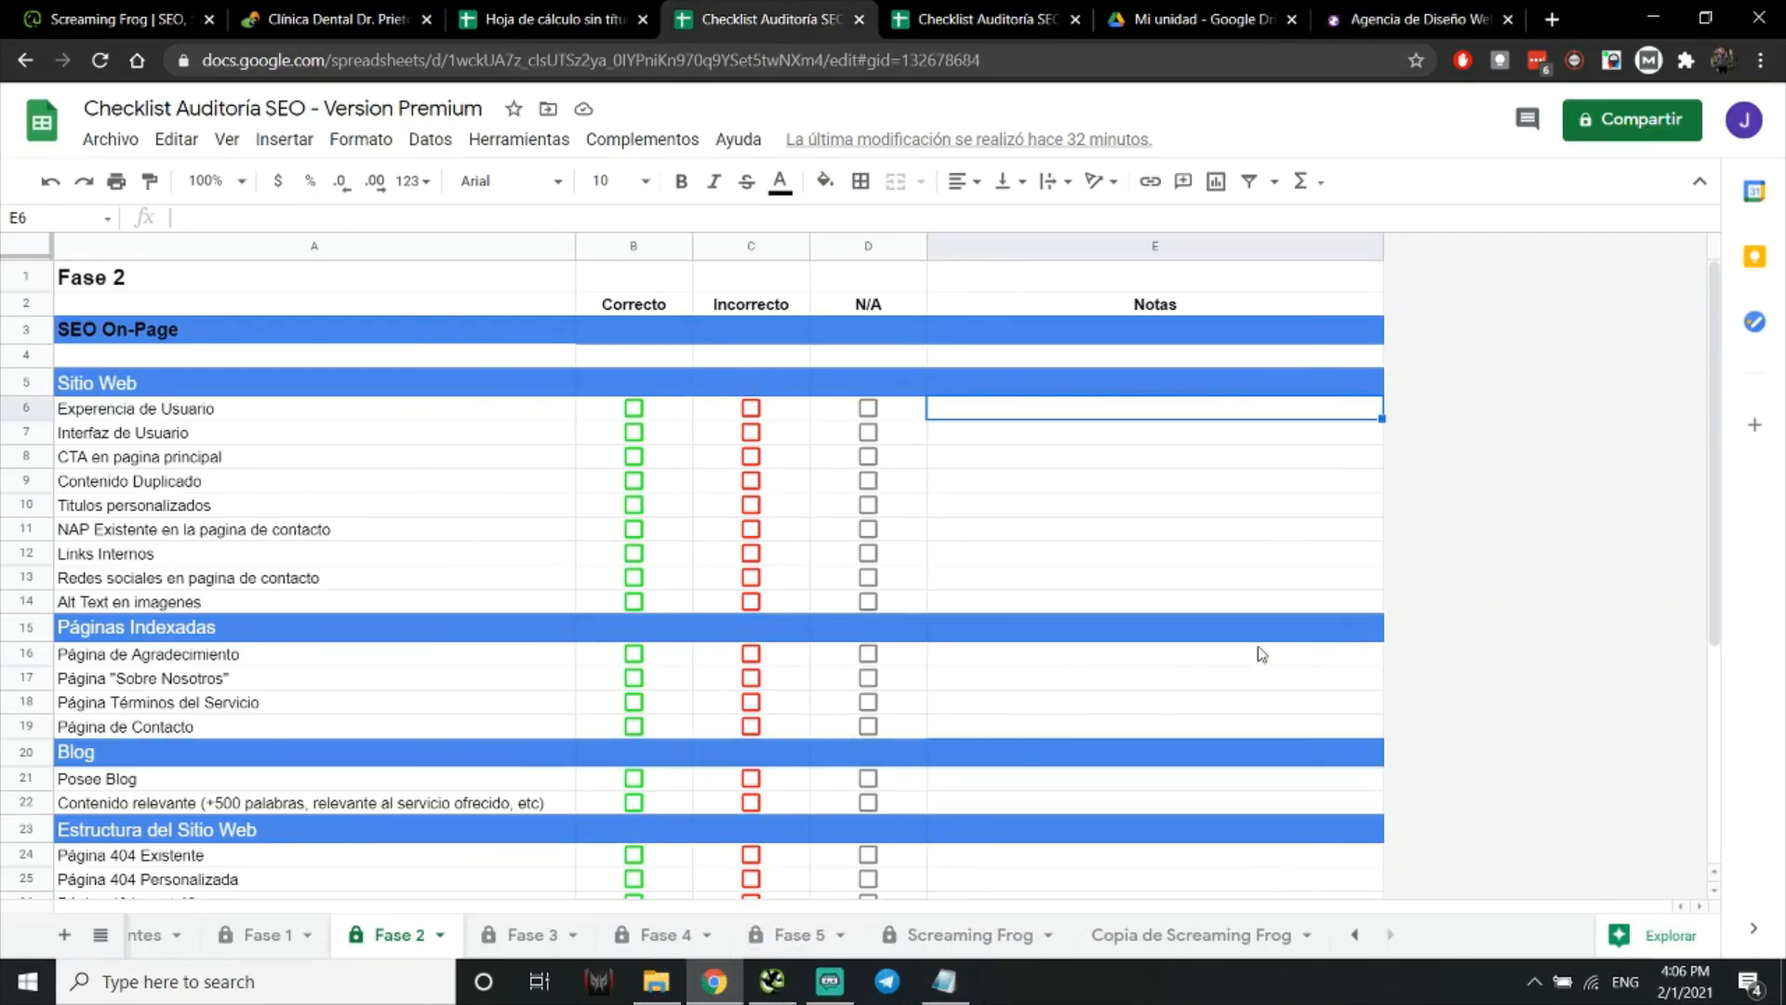
left_click(277, 935)
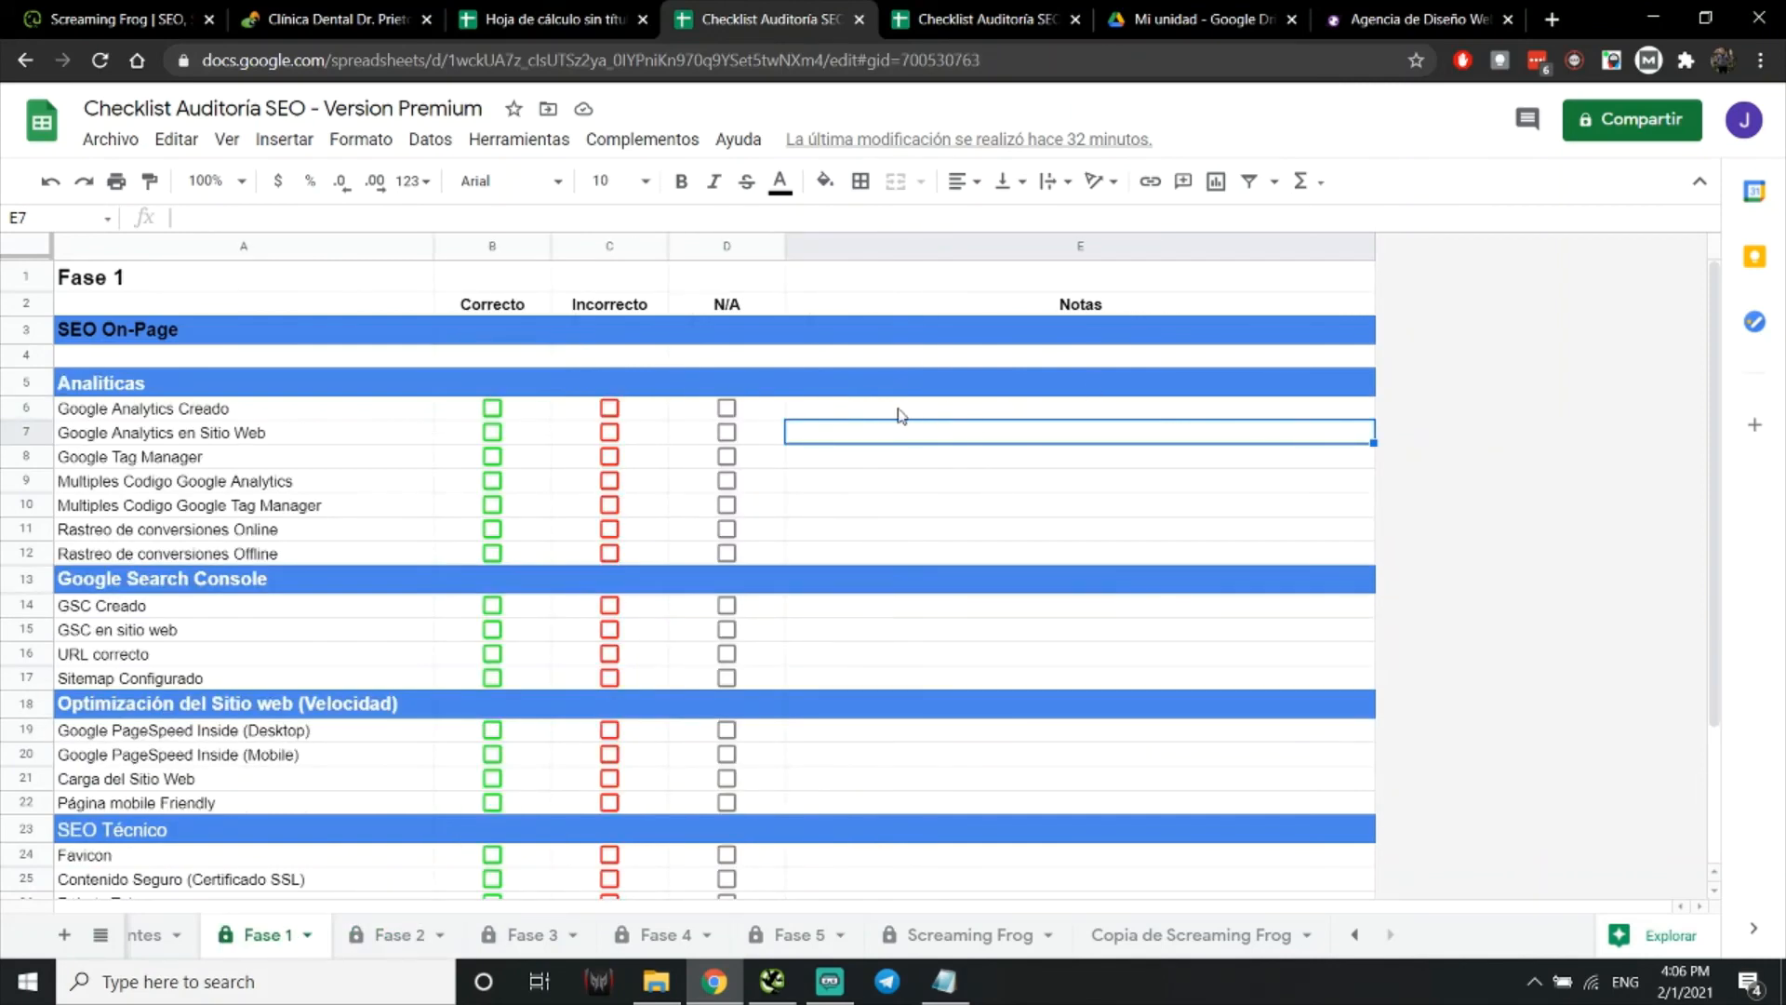
left_click_drag(896, 410, 855, 554)
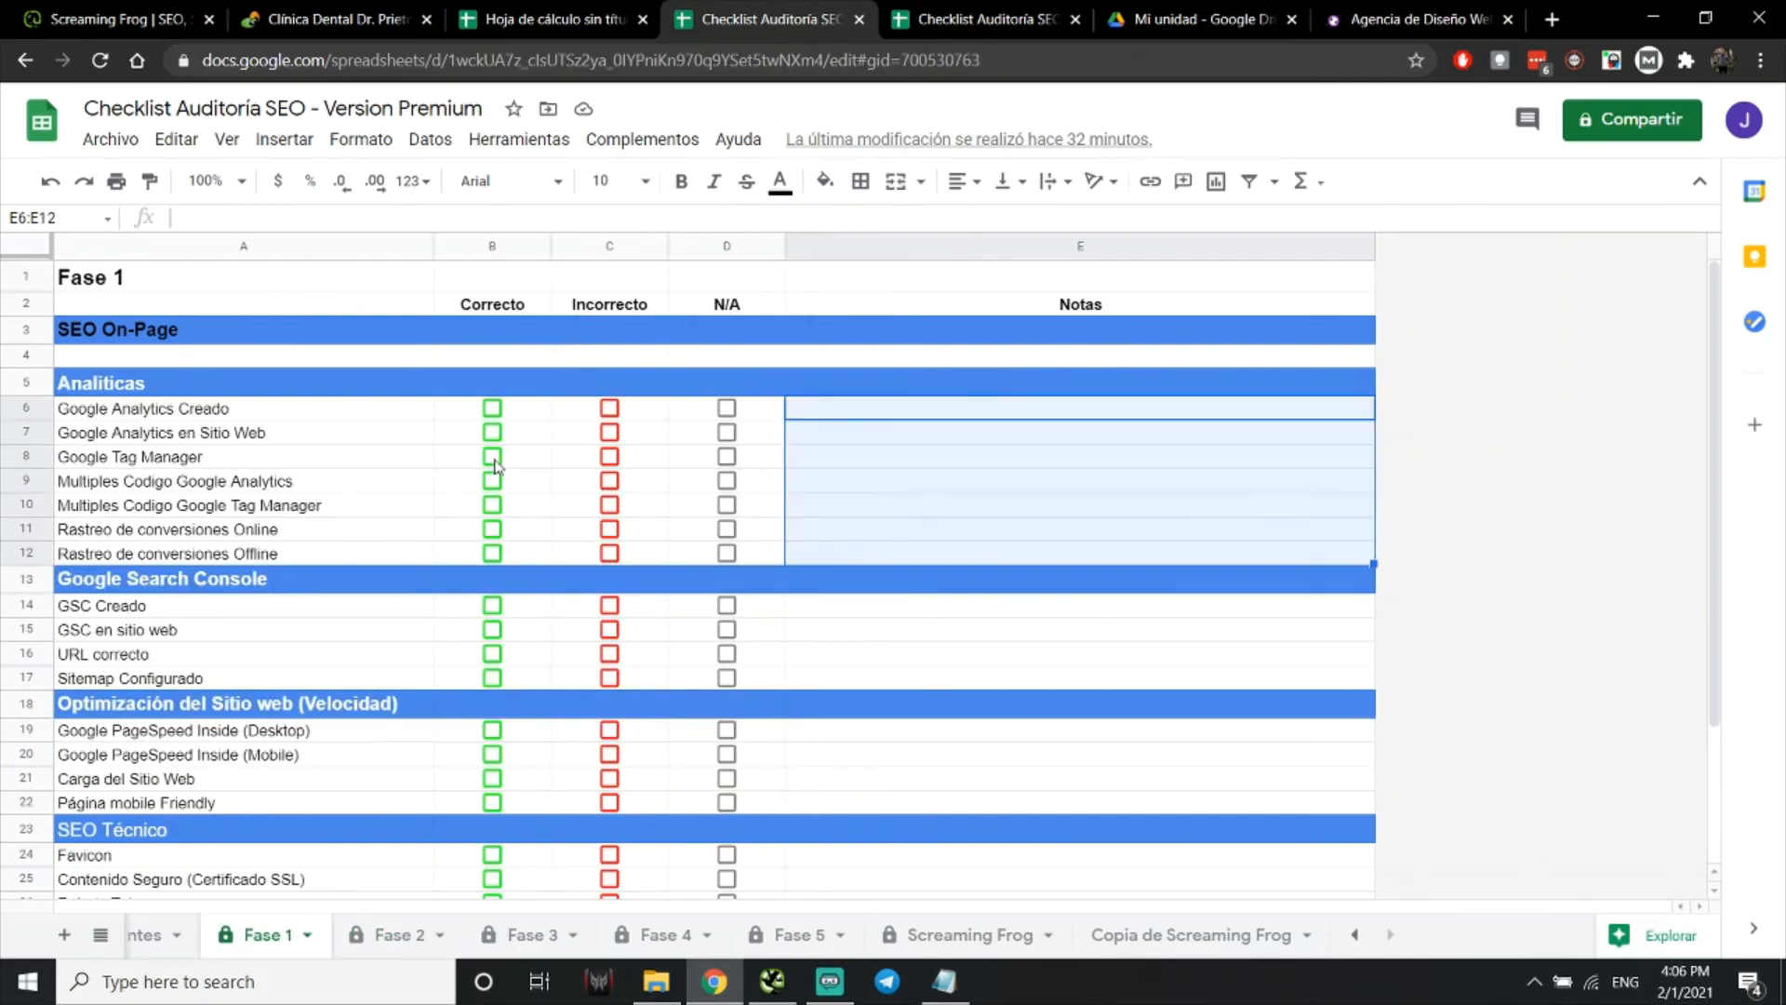
left_click(277, 431)
left_click(266, 461)
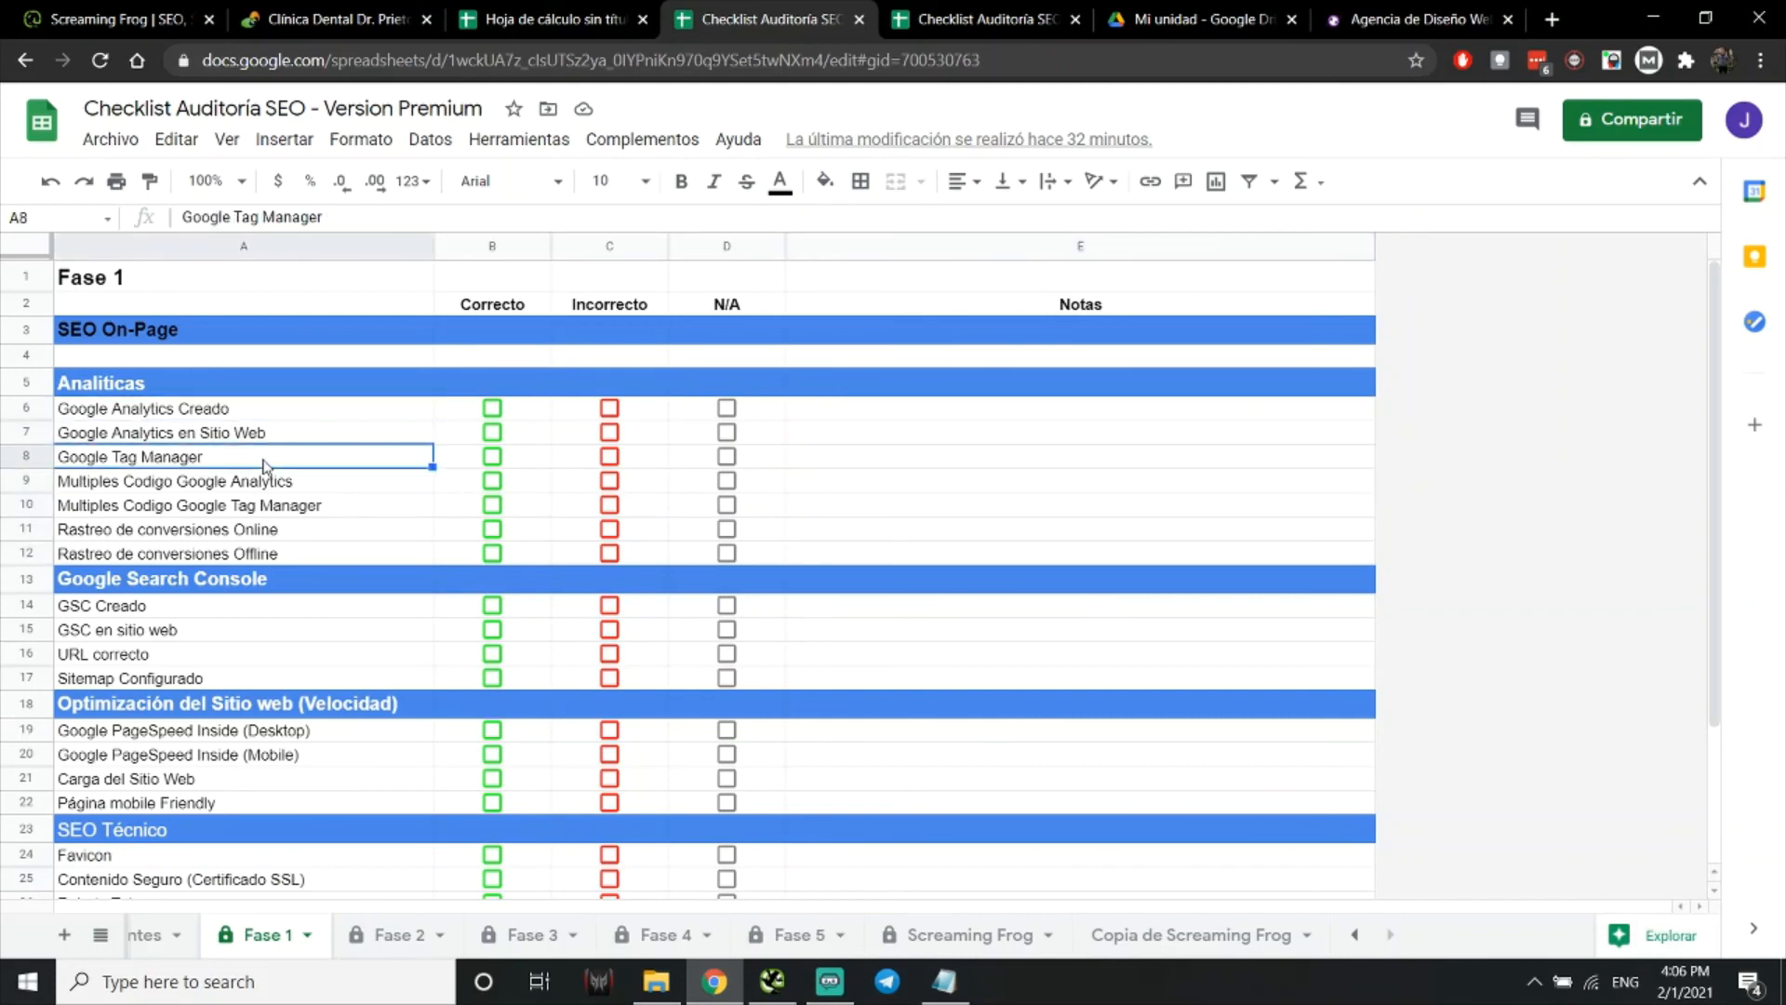
left_click(292, 482)
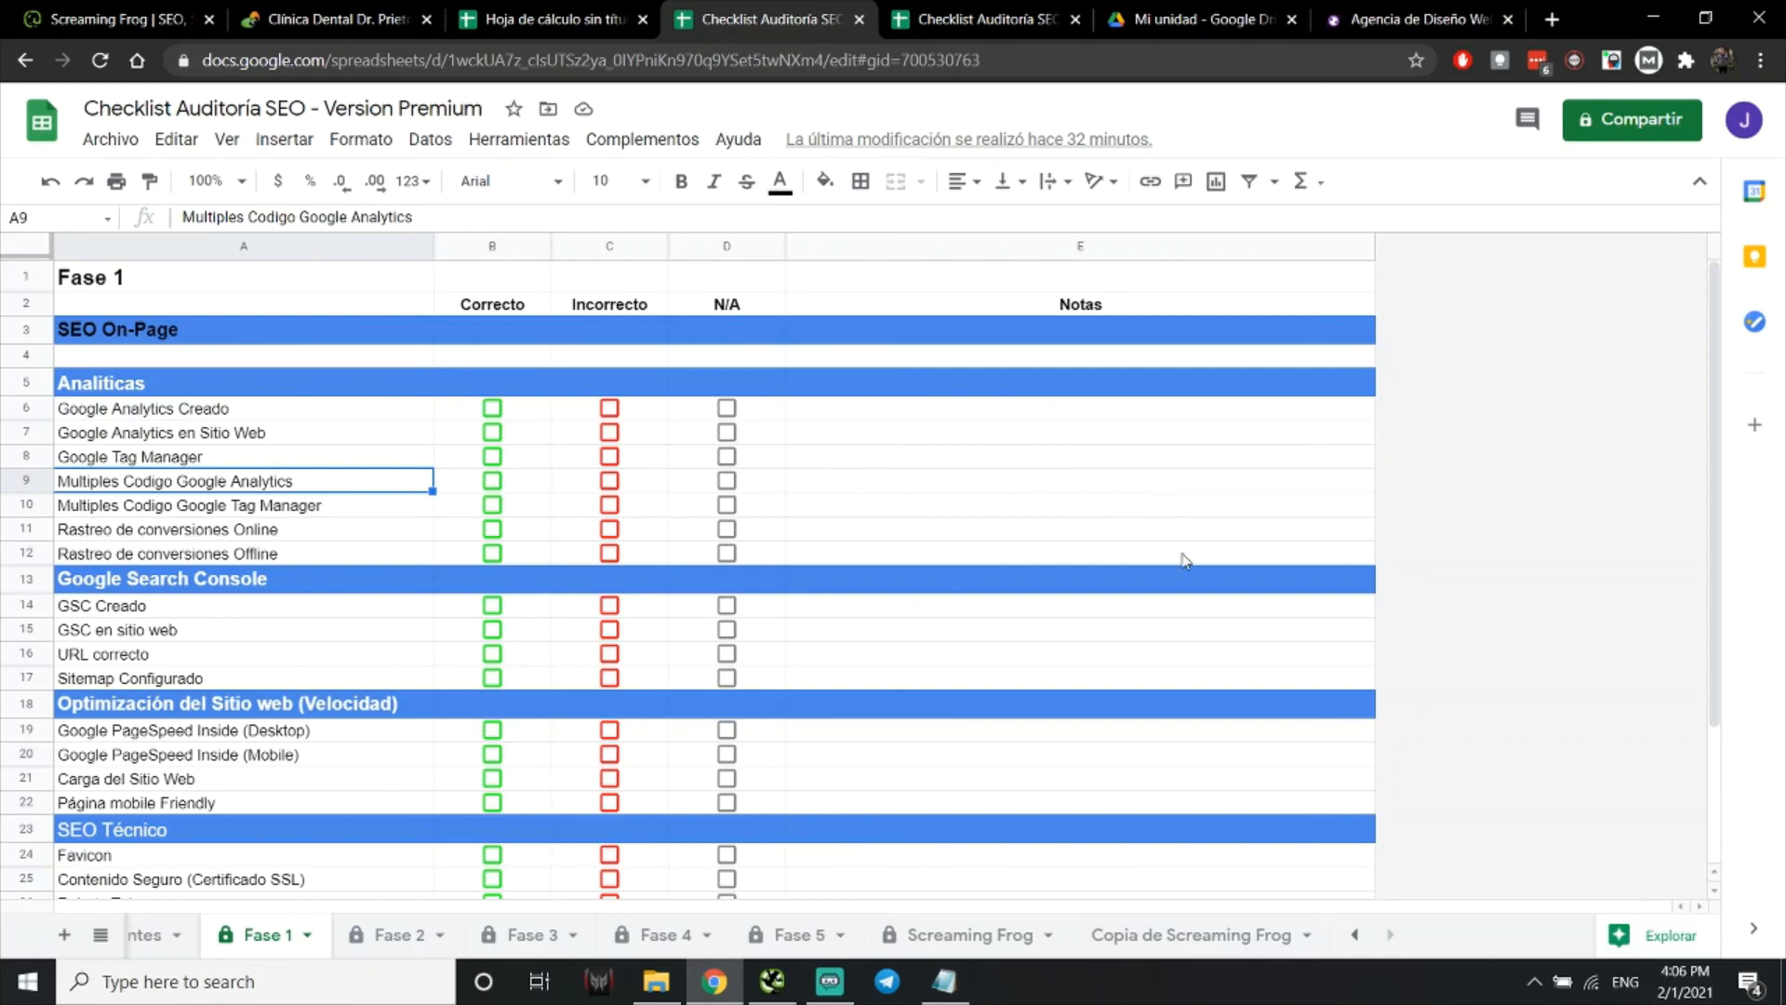
View the column headers and preset colour formatting of the original Screaming Frog template sheet
left_click(954, 936)
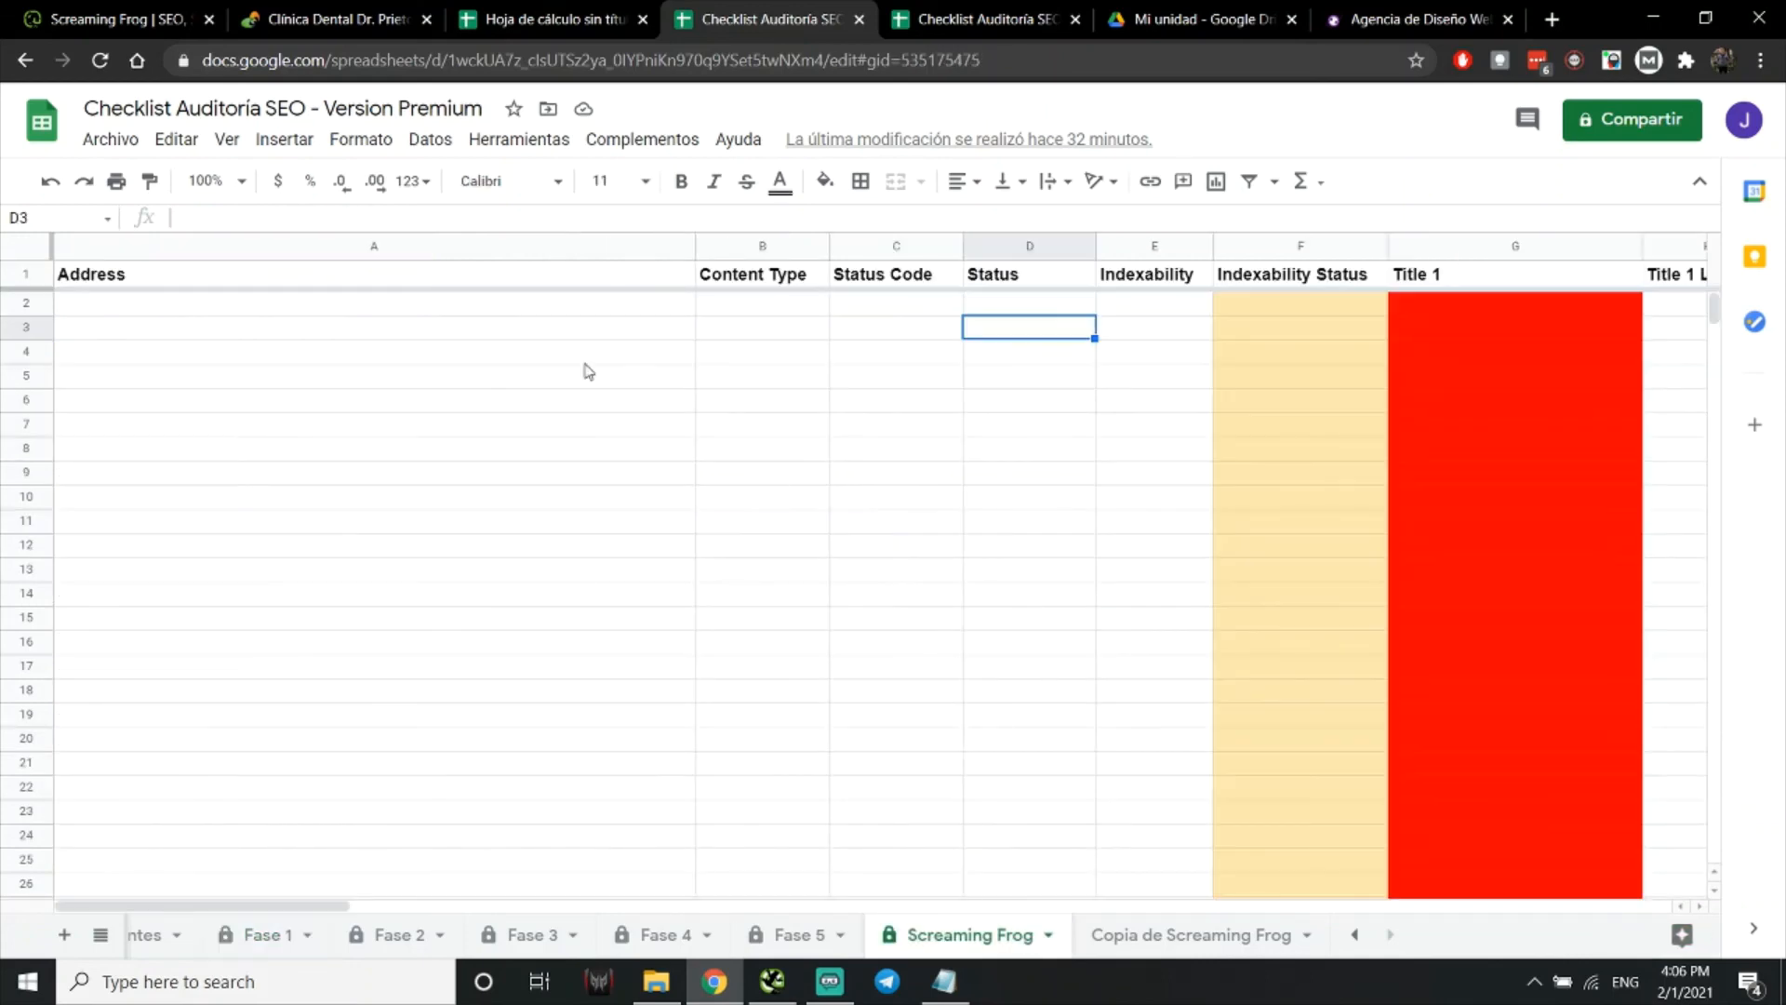
left_click(765, 281)
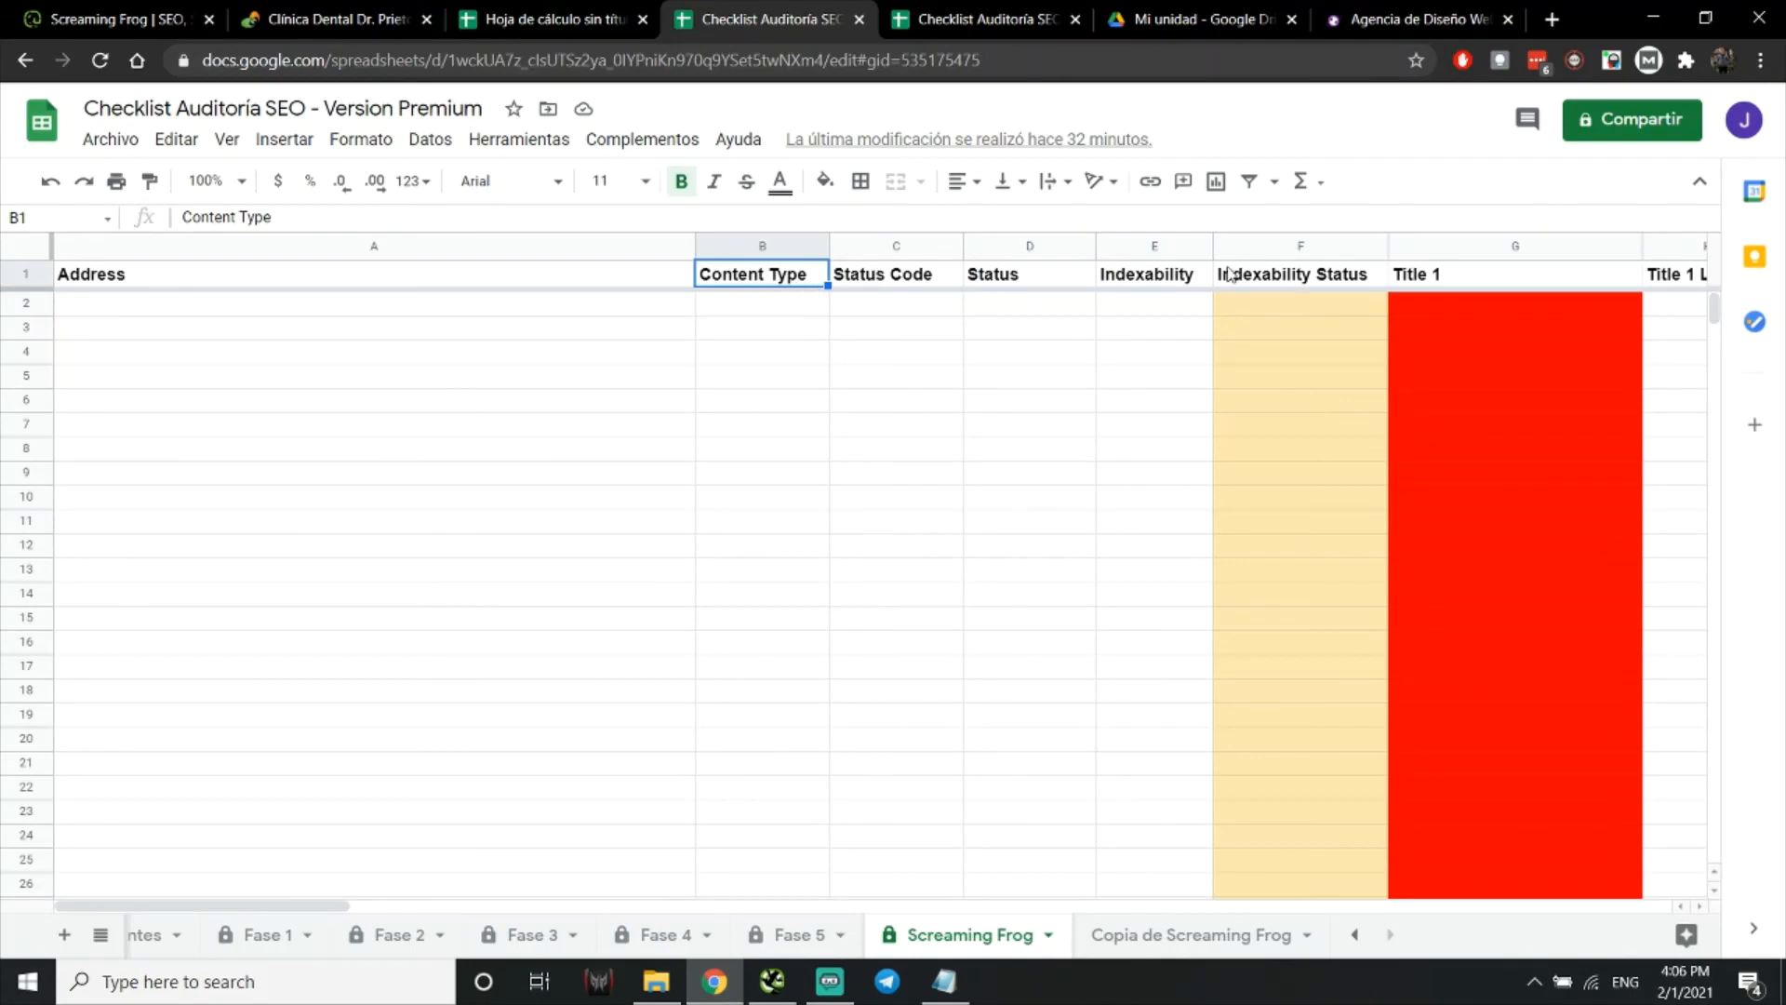
mouse_move(307, 904)
left_mouse_down()
mouse_move(413, 907)
mouse_move(327, 907)
left_mouse_up()
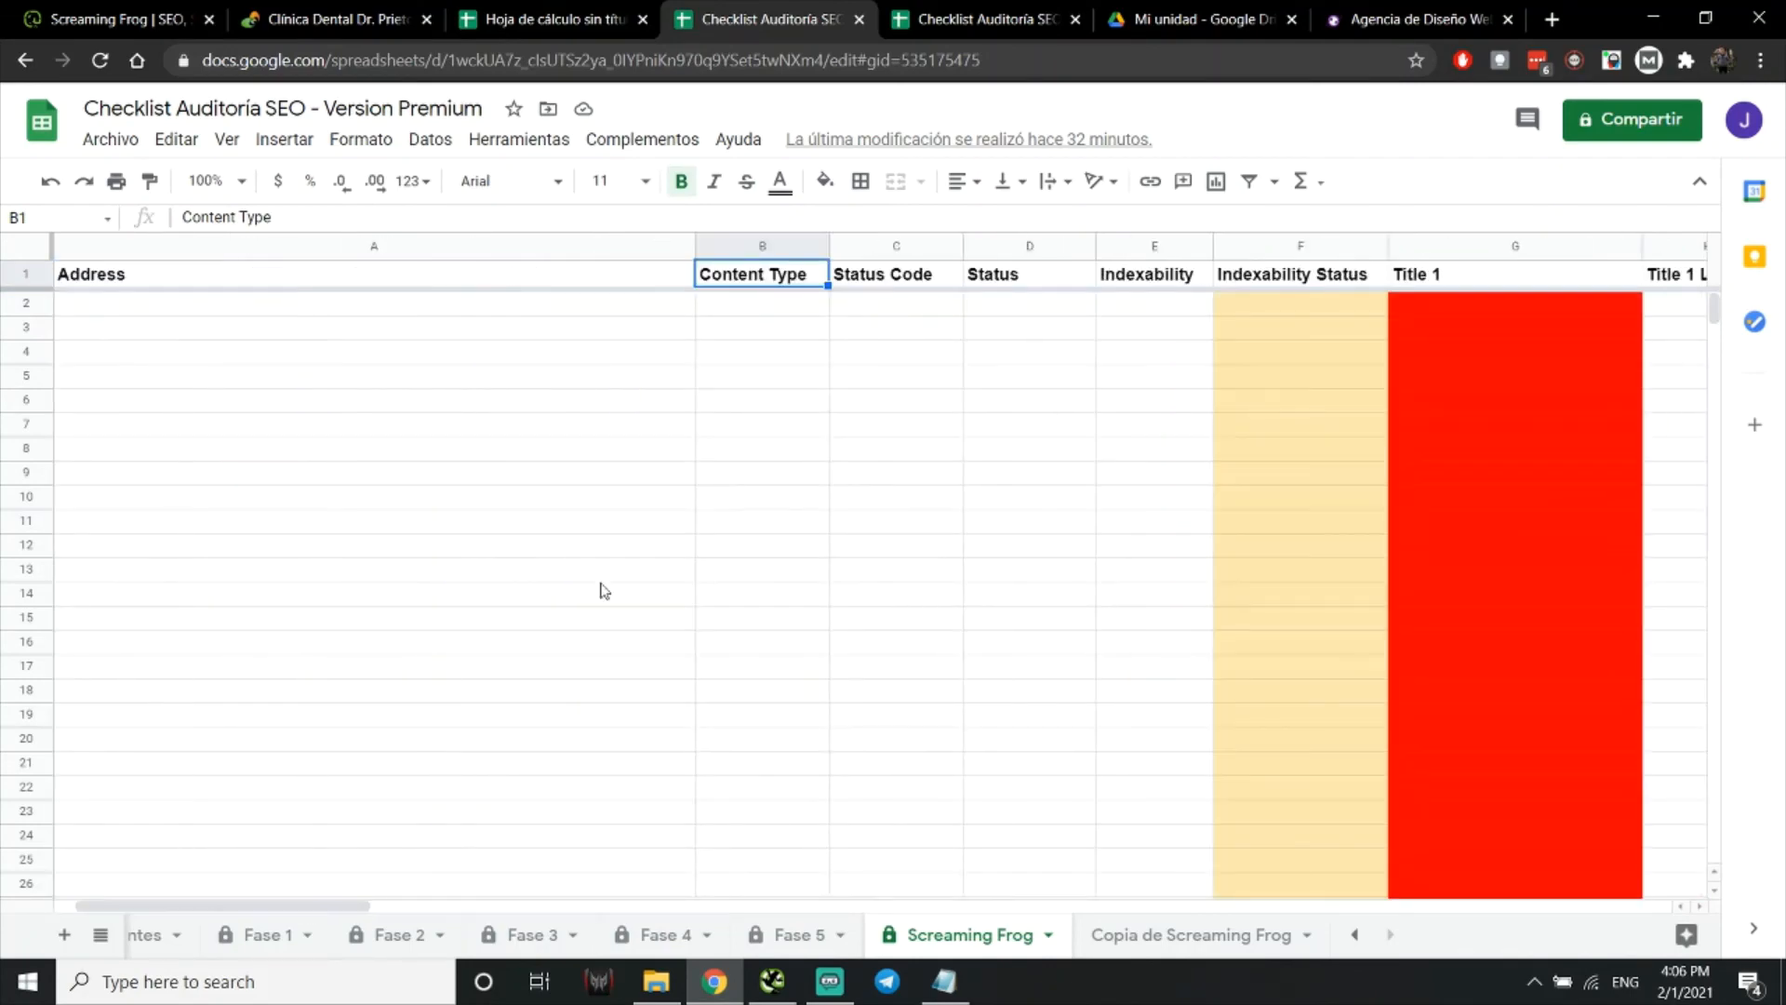
left_click(760, 316)
Switch to the untitled Notepad note and display the contact e-mail address written there
left_click(943, 977)
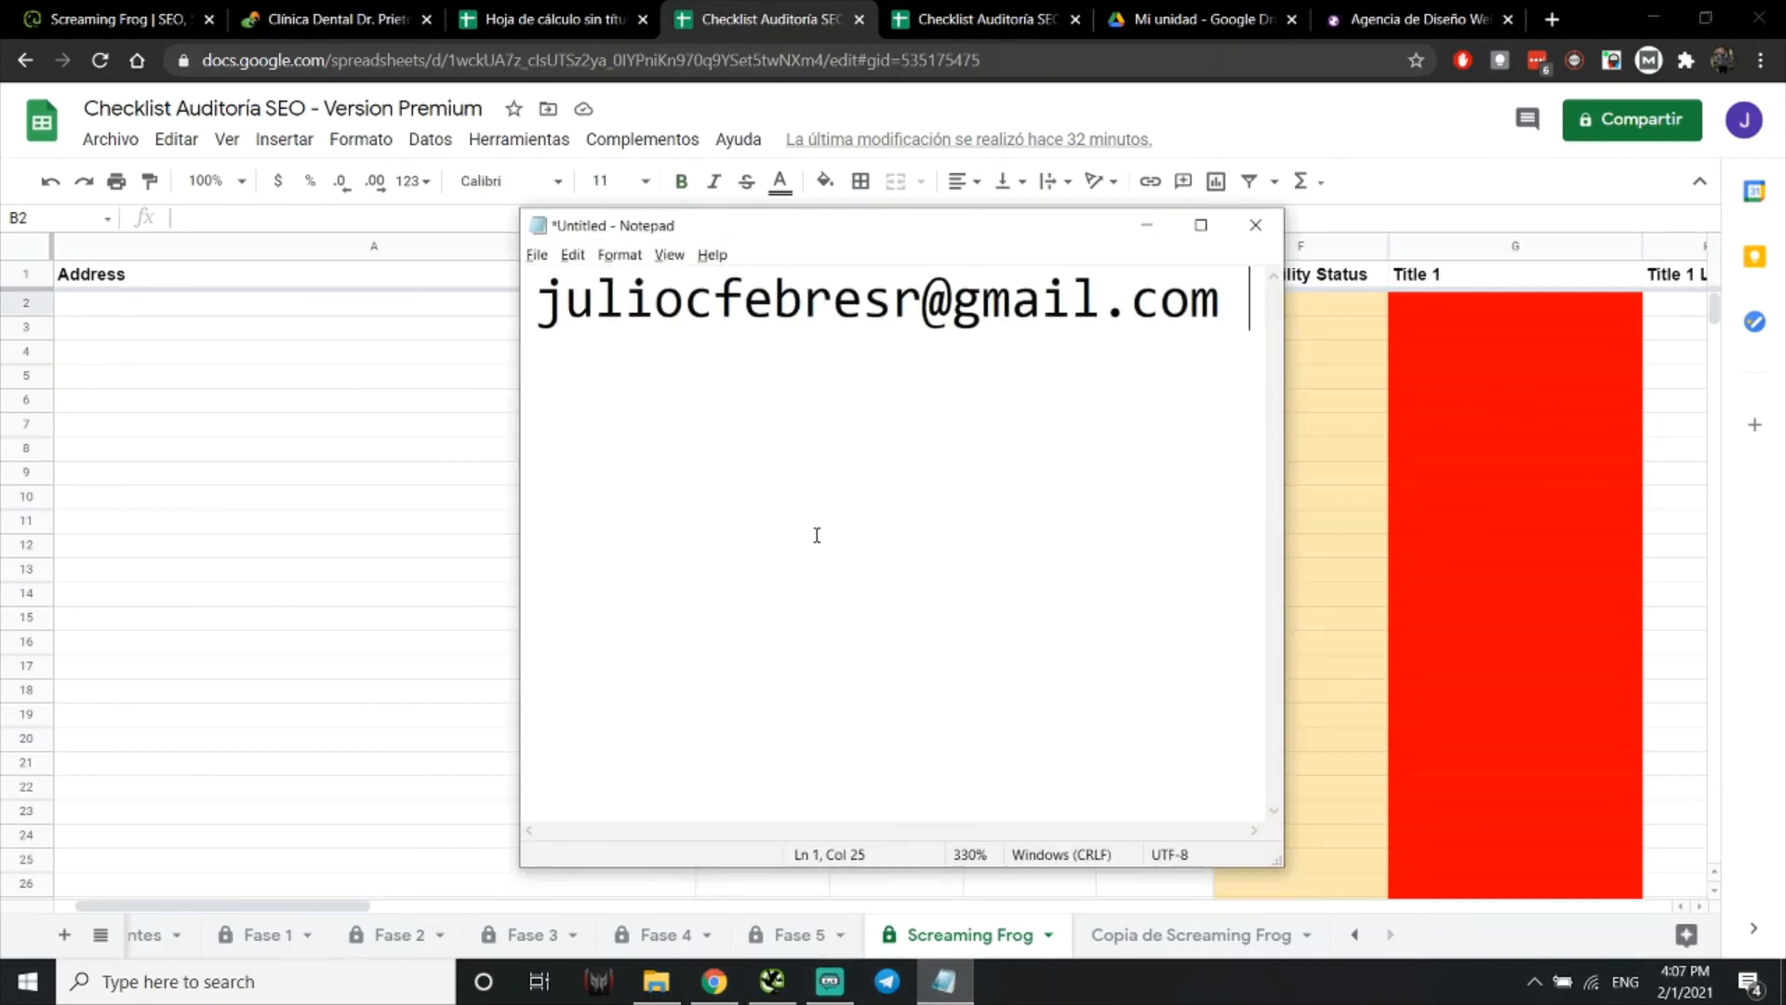
left_click(548, 308)
left_click_drag(548, 308, 716, 315)
left_click(758, 374)
left_click(1228, 307)
left_click(656, 361)
left_click(1235, 302)
left_click(1222, 309)
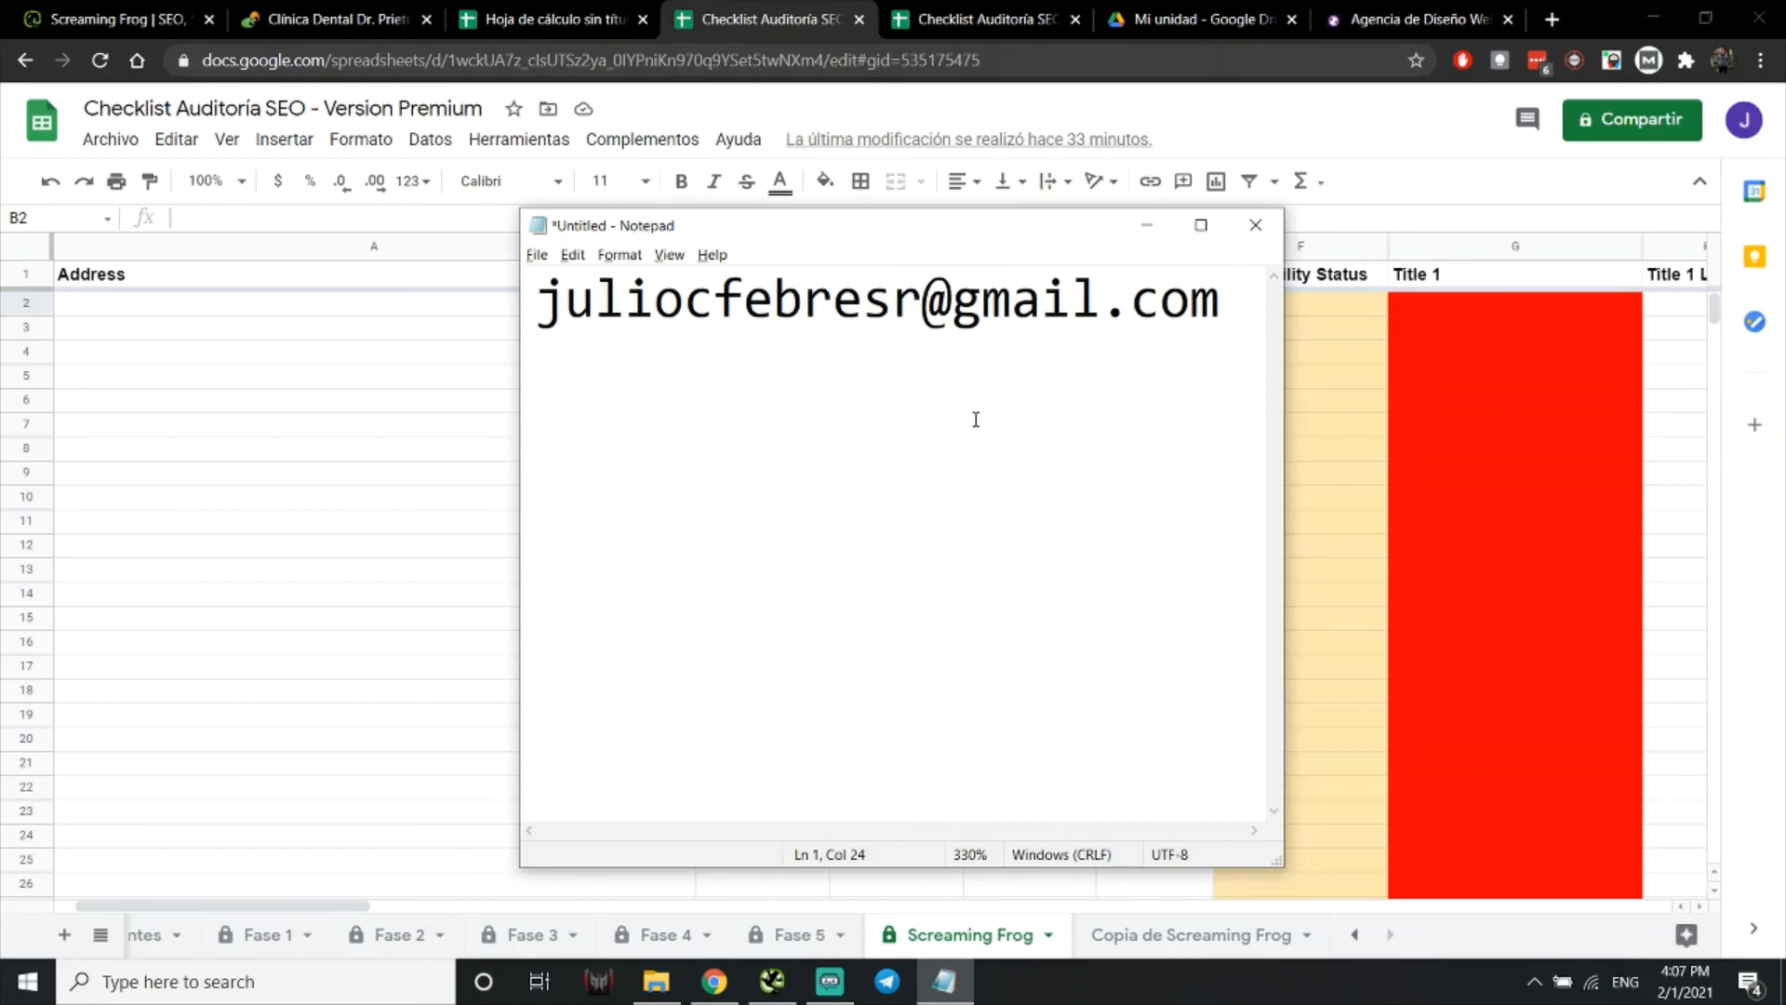